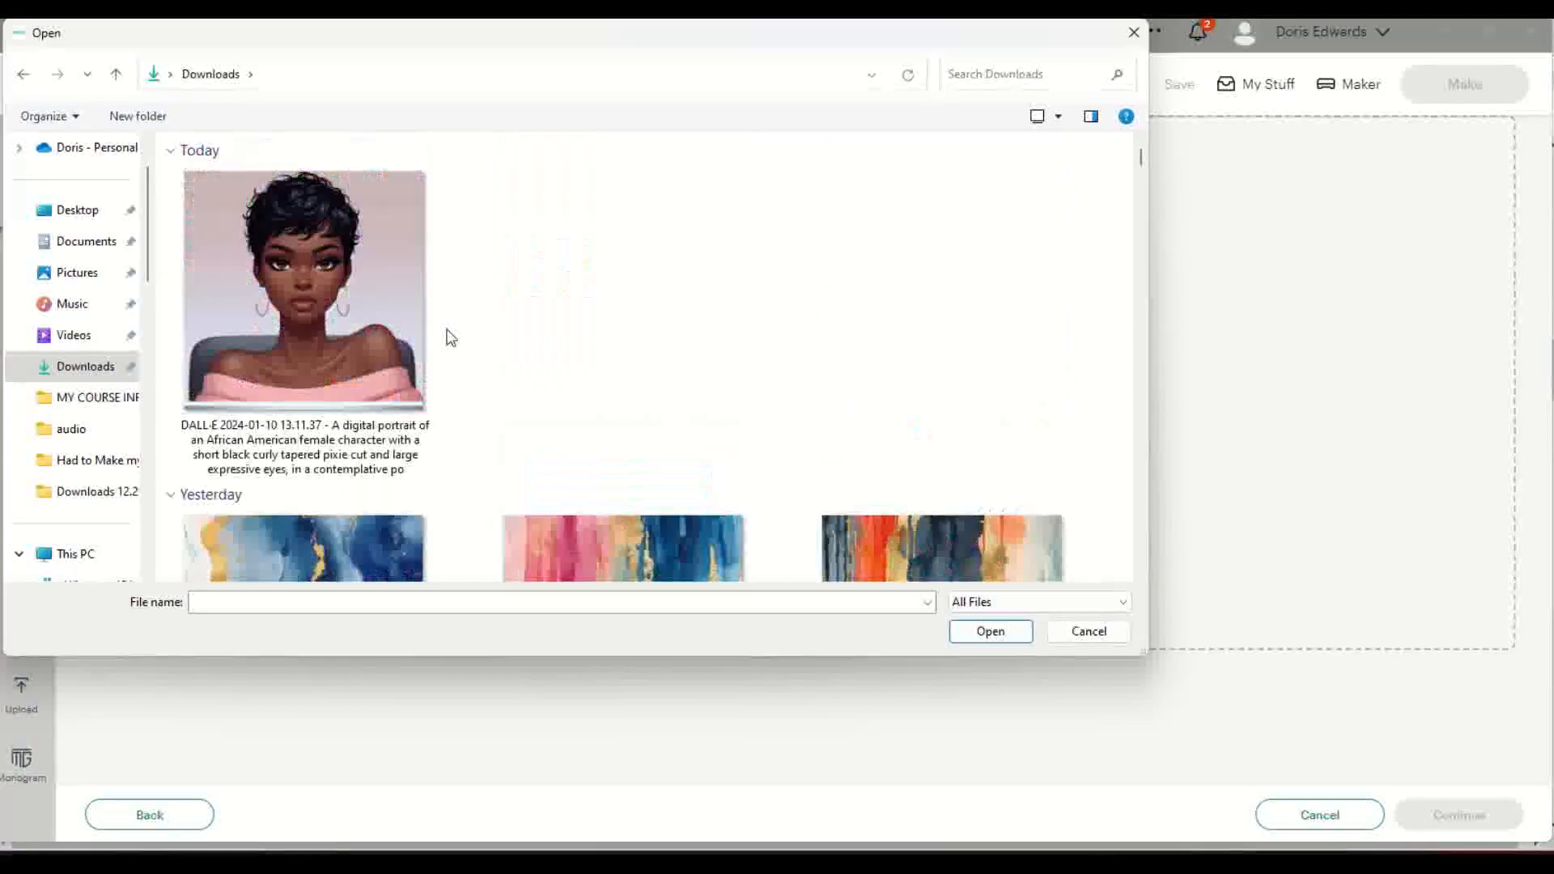
{"action": "scroll", "coordinate": [445, 326], "scroll_direction": "down", "scroll_amount": 10}
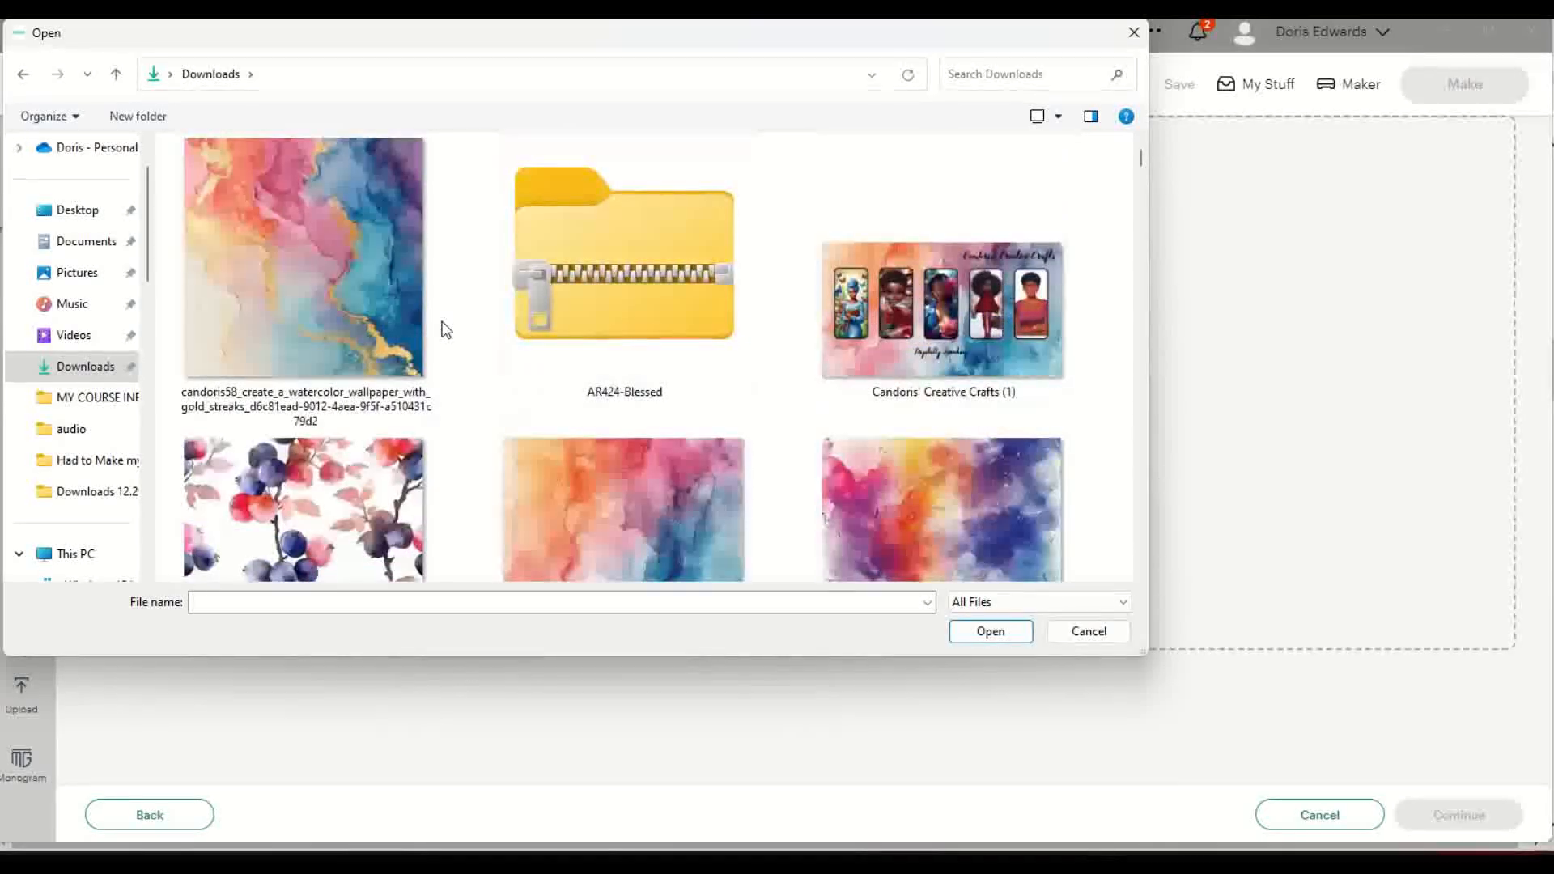
{"action": "scroll", "coordinate": [444, 329], "scroll_direction": "down", "scroll_amount": 5}
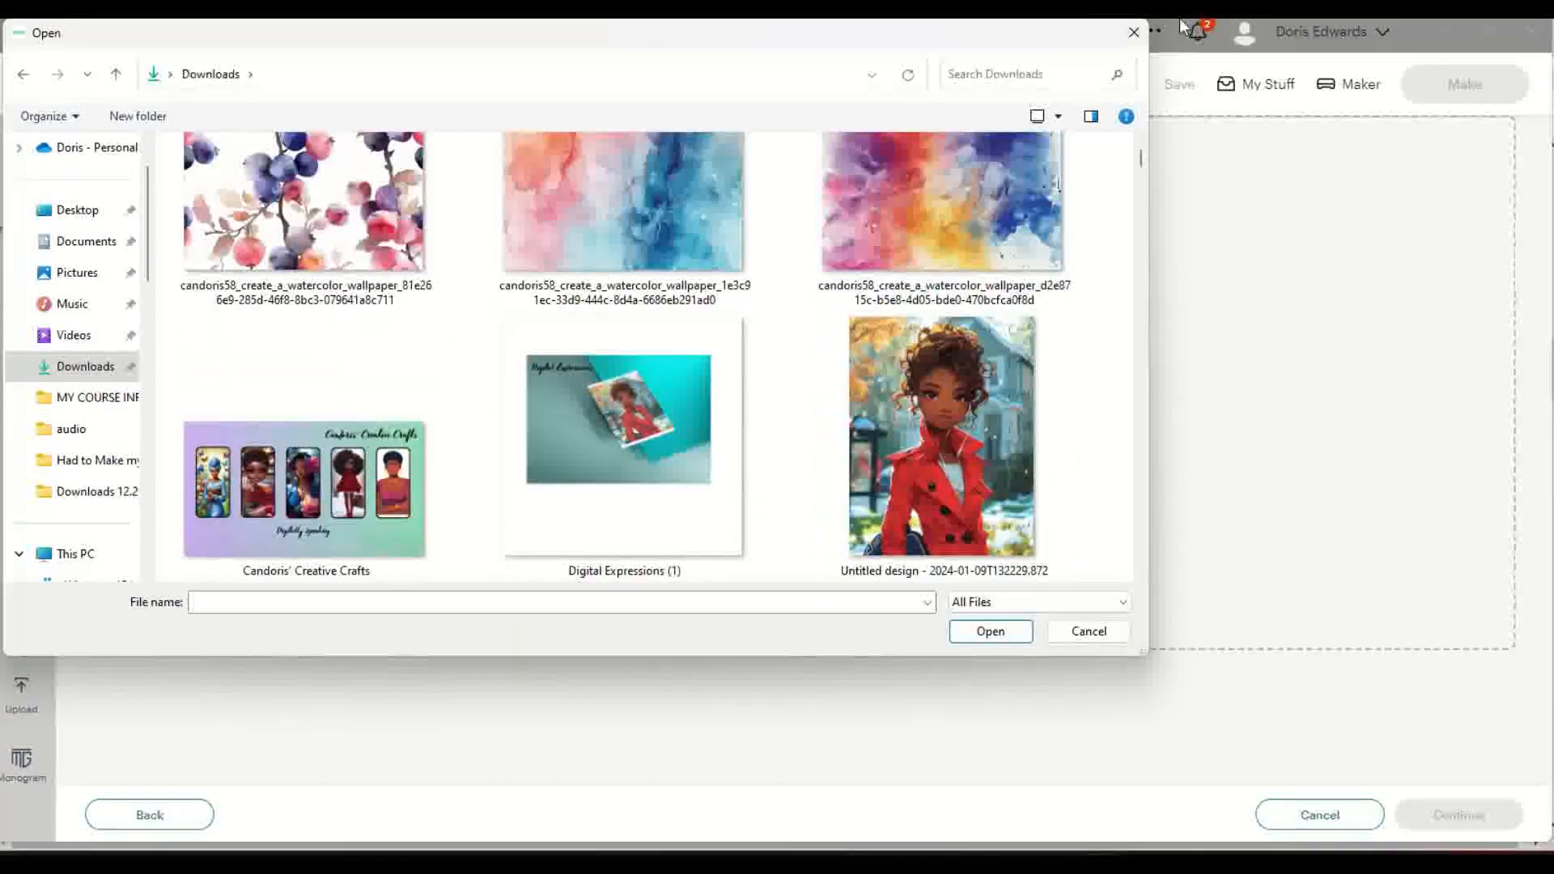
{"action": "left_click", "coordinate": [1133, 32]}
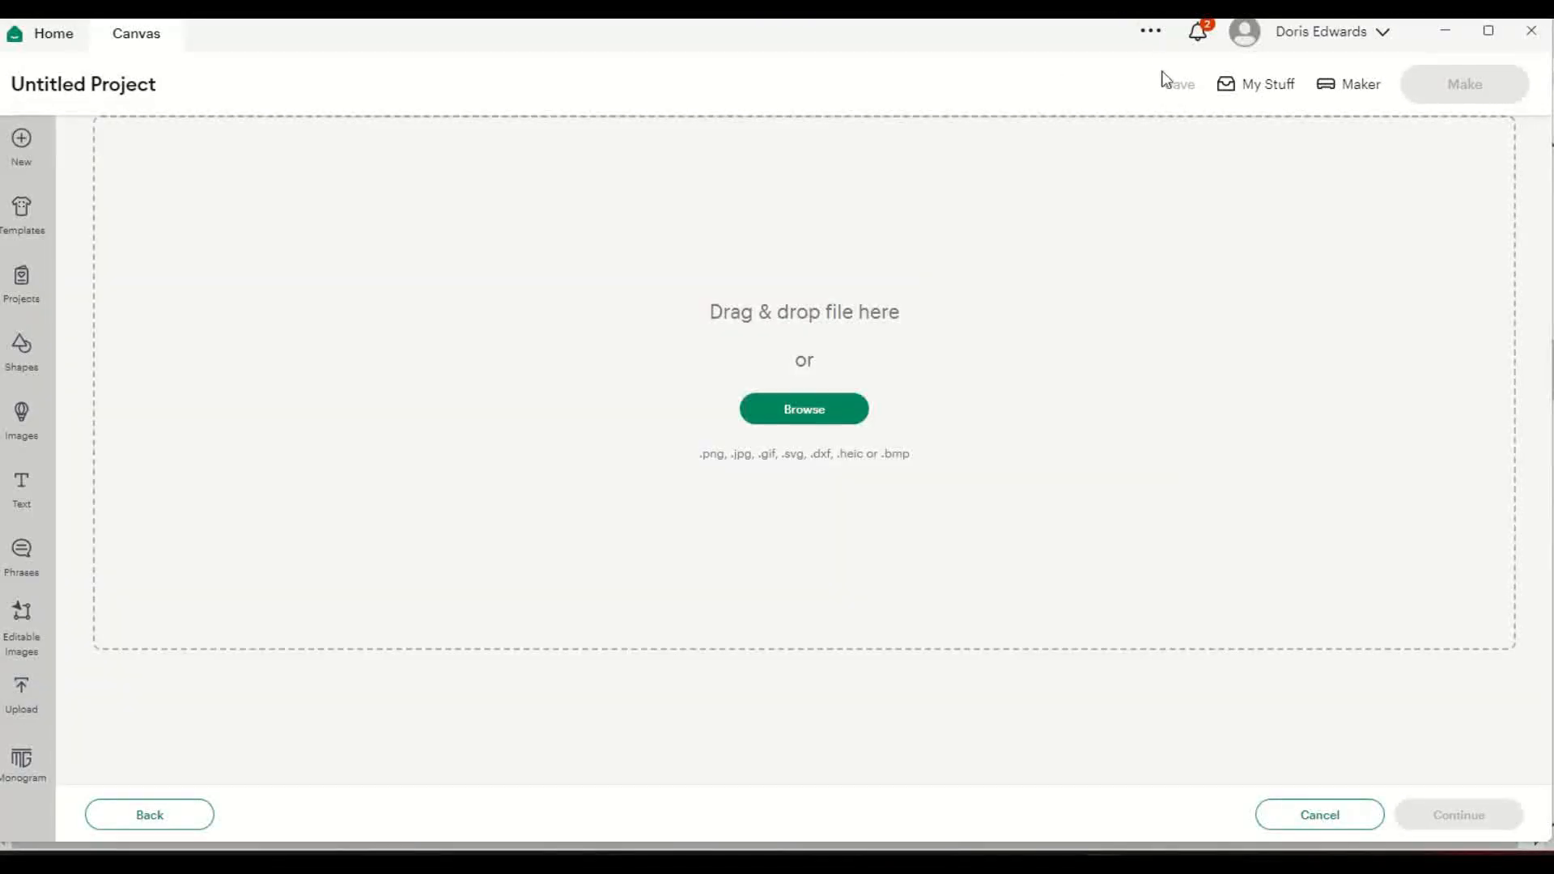
Switch to the Etsy page in the browser and open the account's list of purchases.
{"action": "left_click", "coordinate": [1453, 30]}
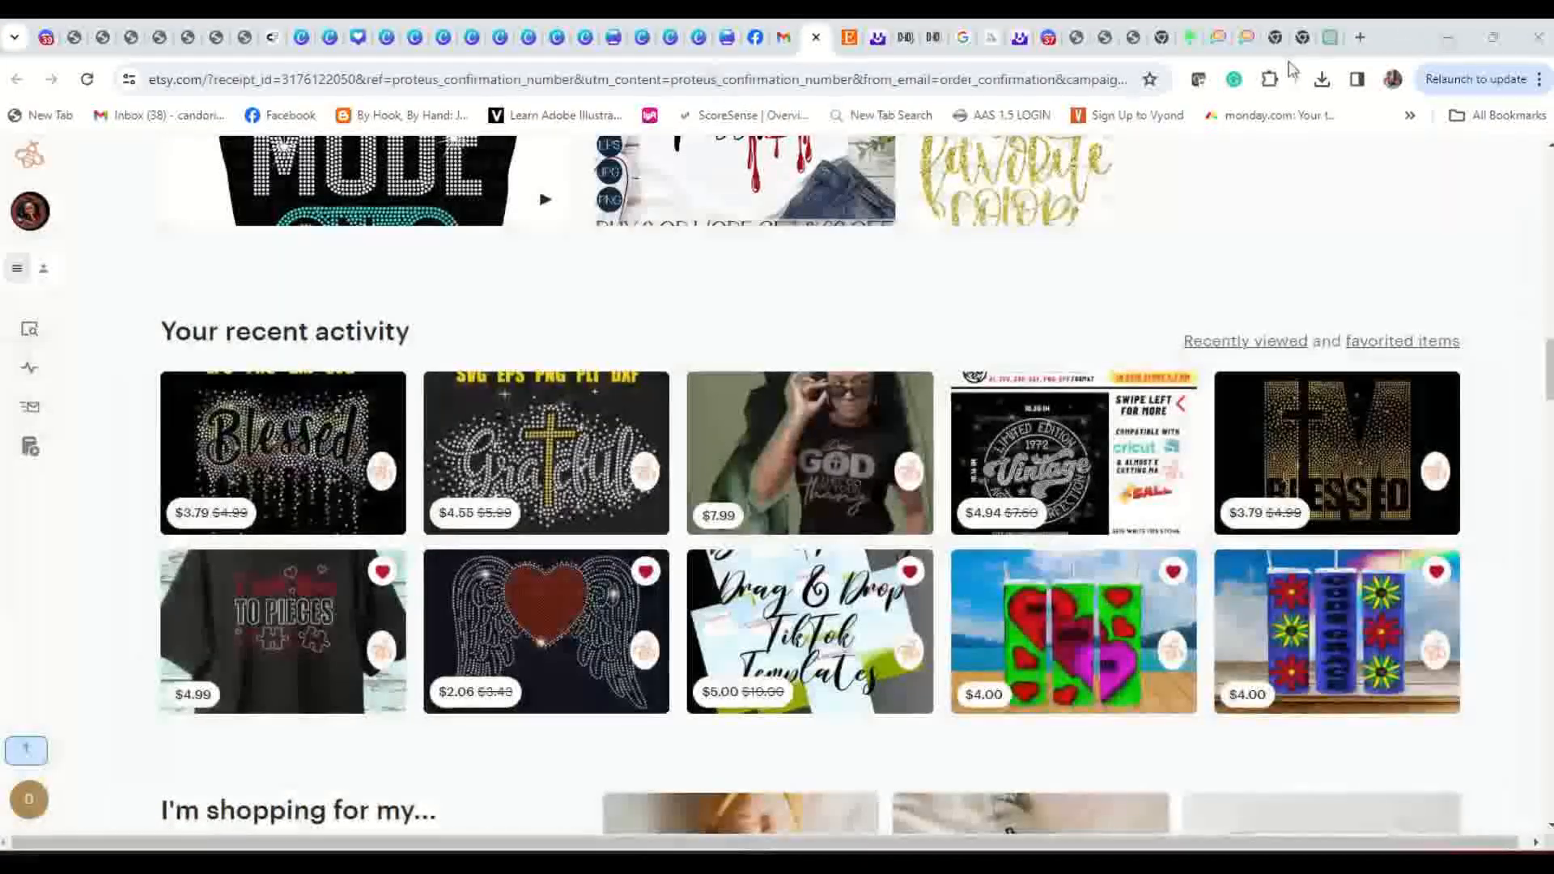
{"action": "scroll", "coordinate": [1367, 255], "scroll_direction": "up", "scroll_amount": 15}
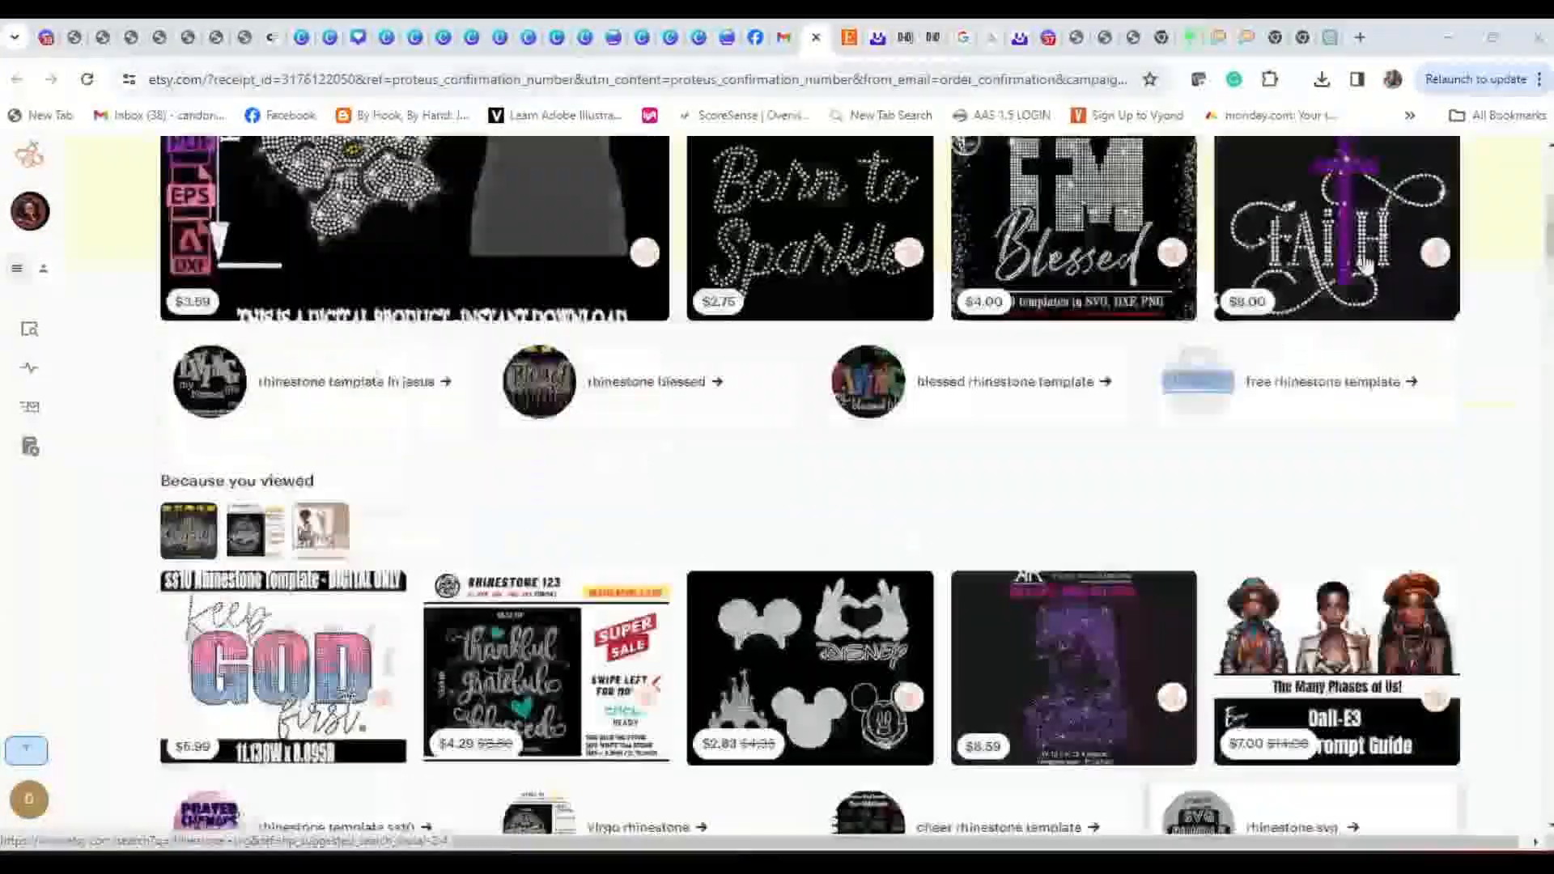
{"action": "scroll", "coordinate": [1367, 261], "scroll_direction": "up", "scroll_amount": 6}
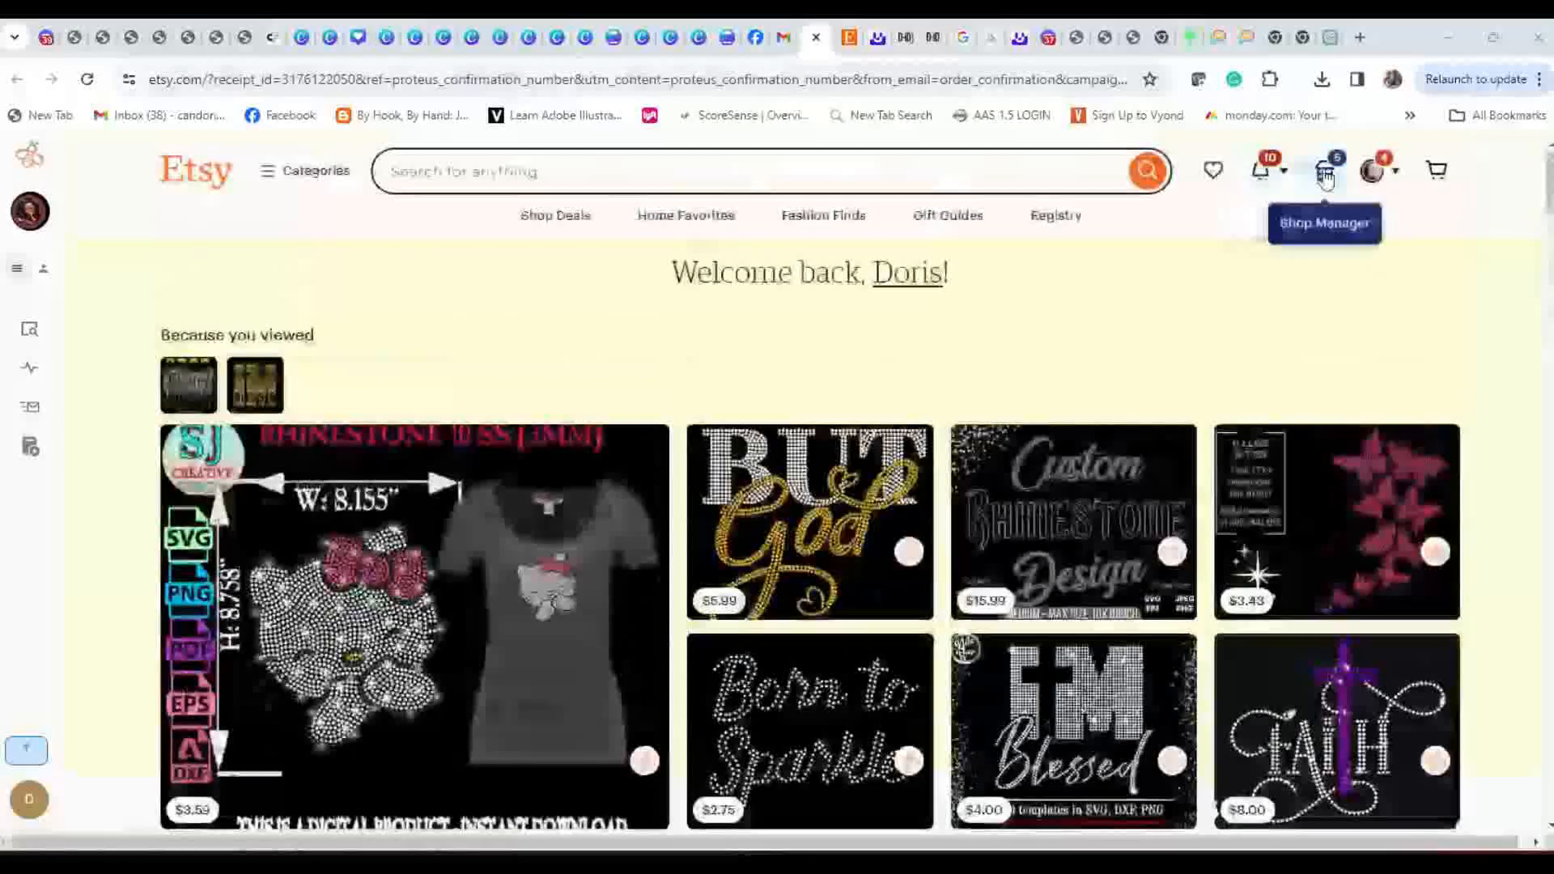
{"action": "left_click", "coordinate": [1376, 180]}
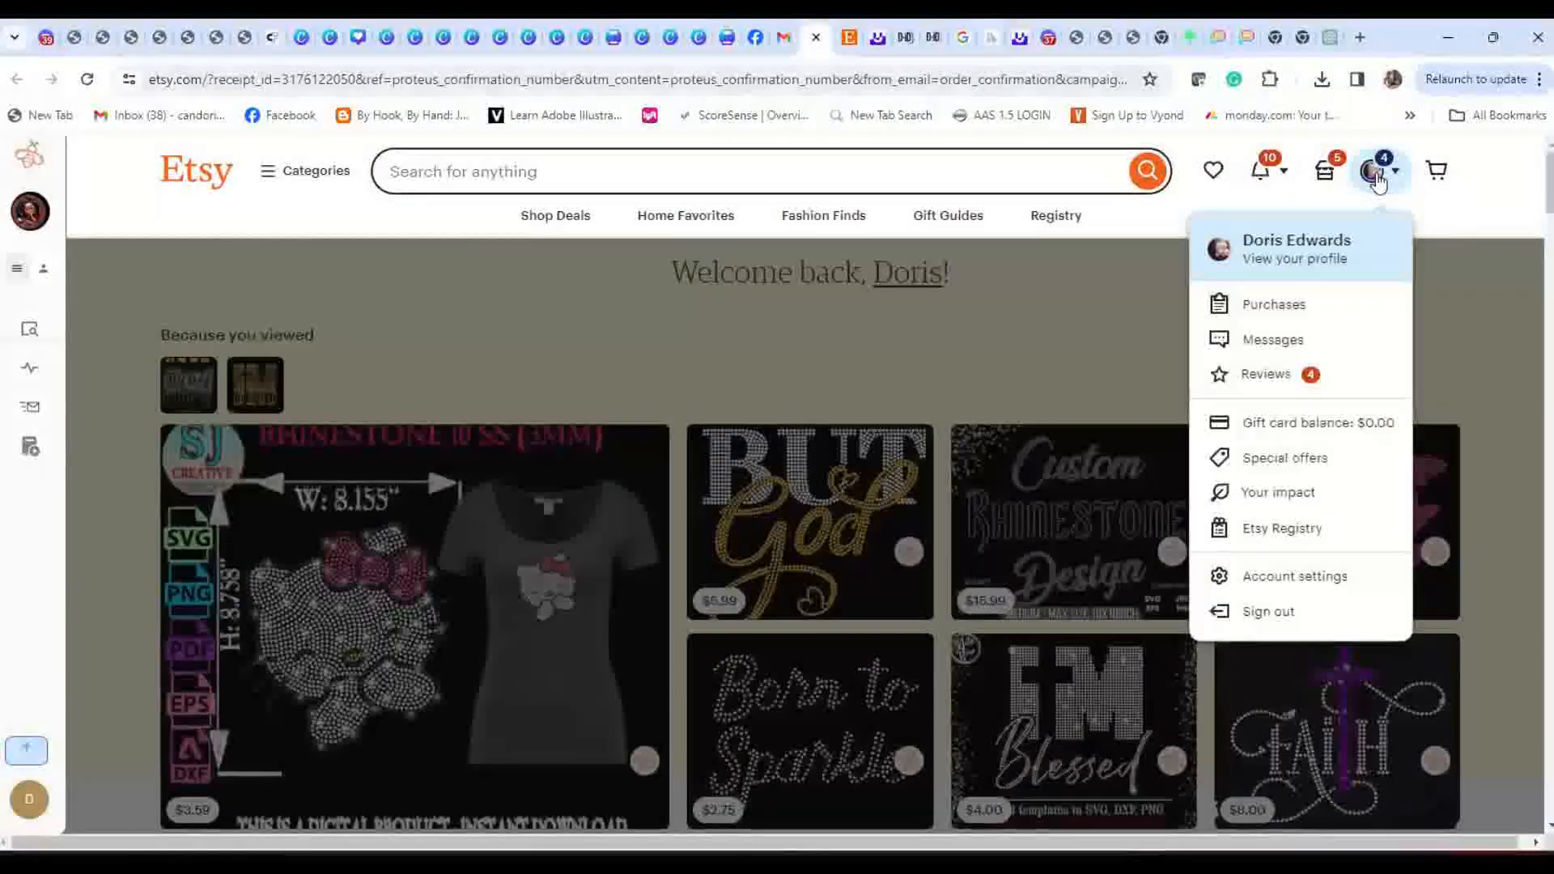
{"action": "left_click", "coordinate": [1288, 308]}
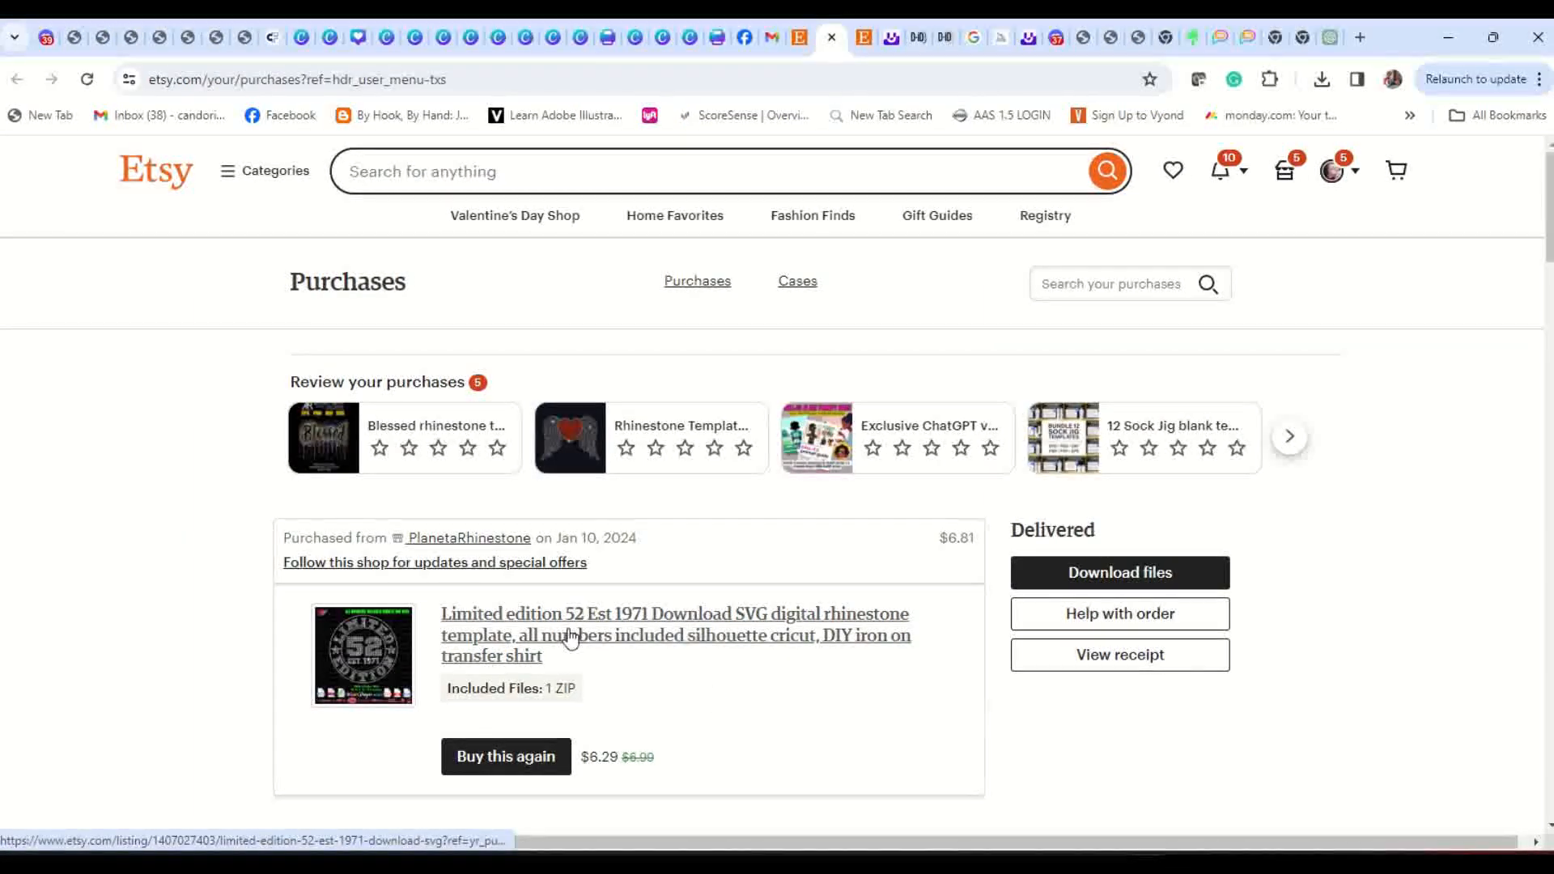
Download LIMITED-EDITON-Birthday-Rhinestone.zip from the Limited edition 52 Est 1971 rhinestone template purchase.
{"action": "left_click", "coordinate": [1119, 572]}
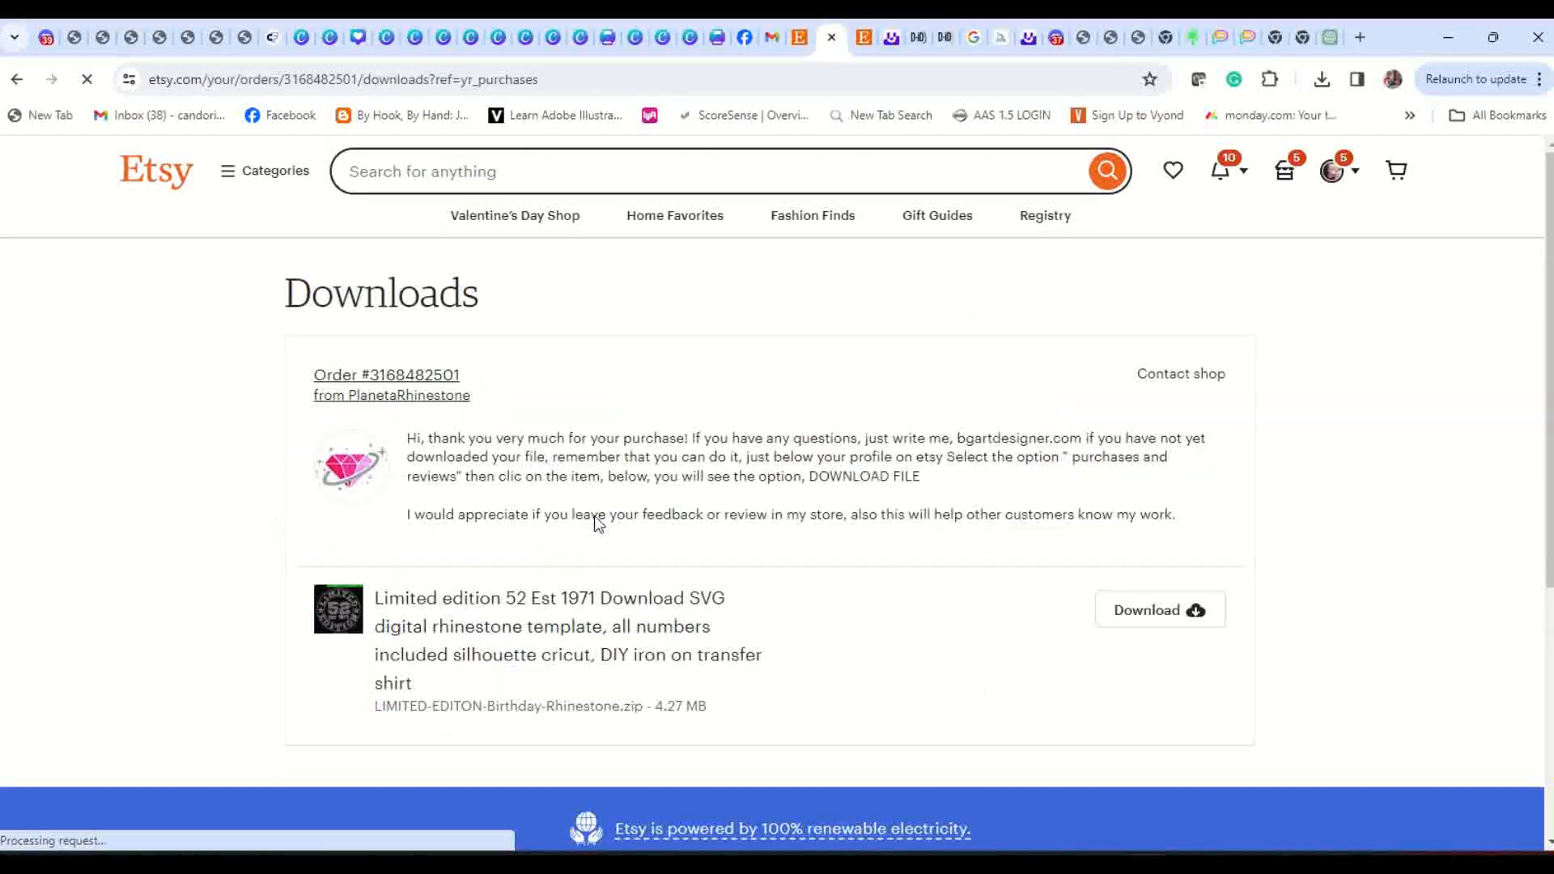
{"action": "scroll", "coordinate": [599, 525], "scroll_direction": "down", "scroll_amount": 3}
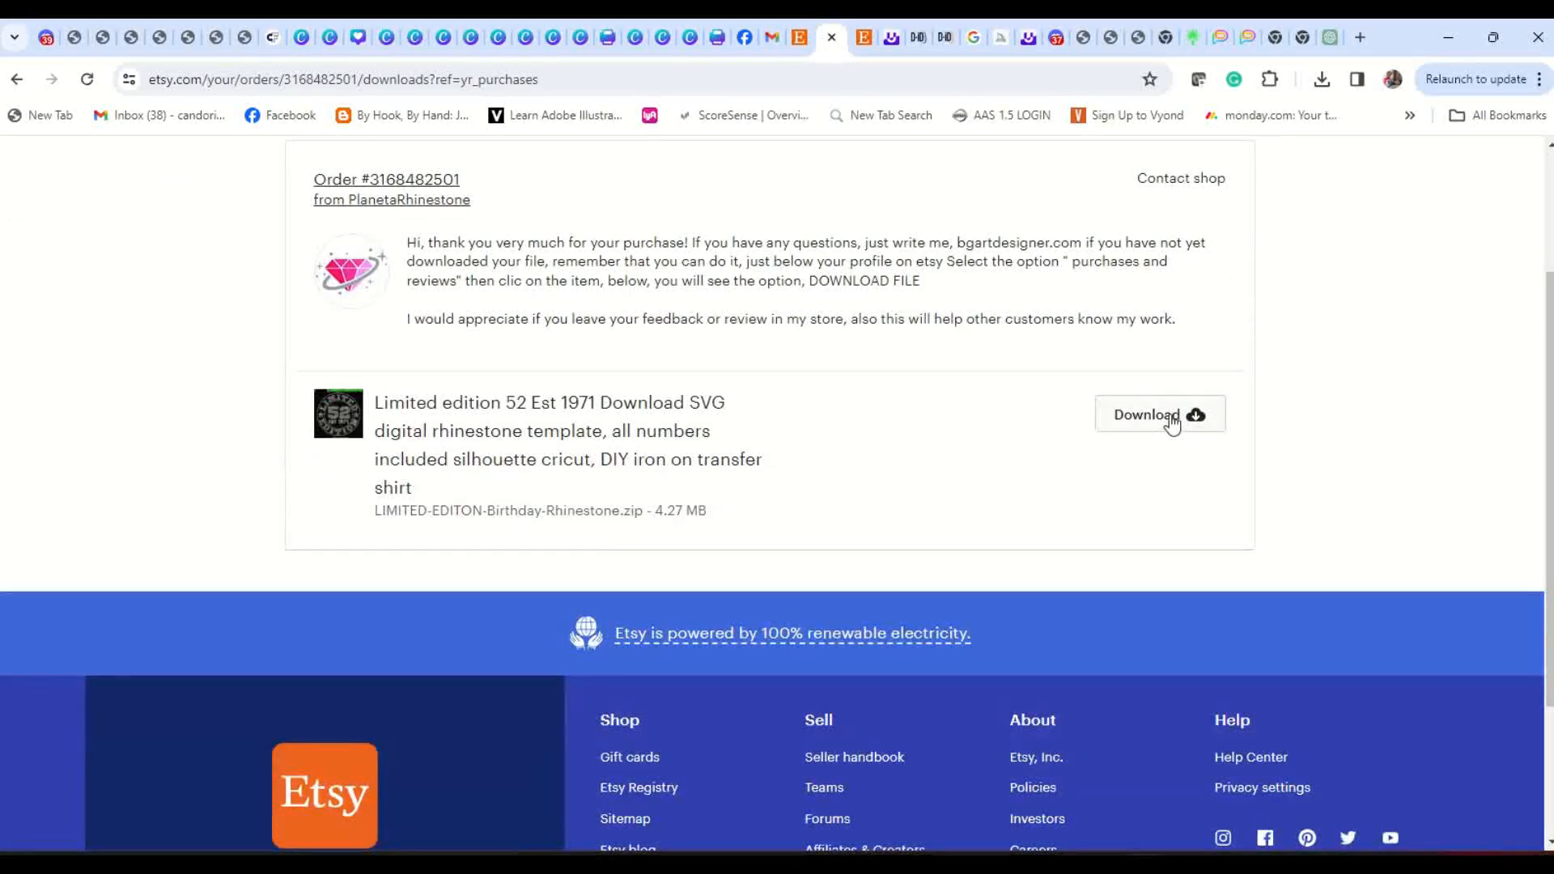
{"action": "left_click", "coordinate": [1171, 423]}
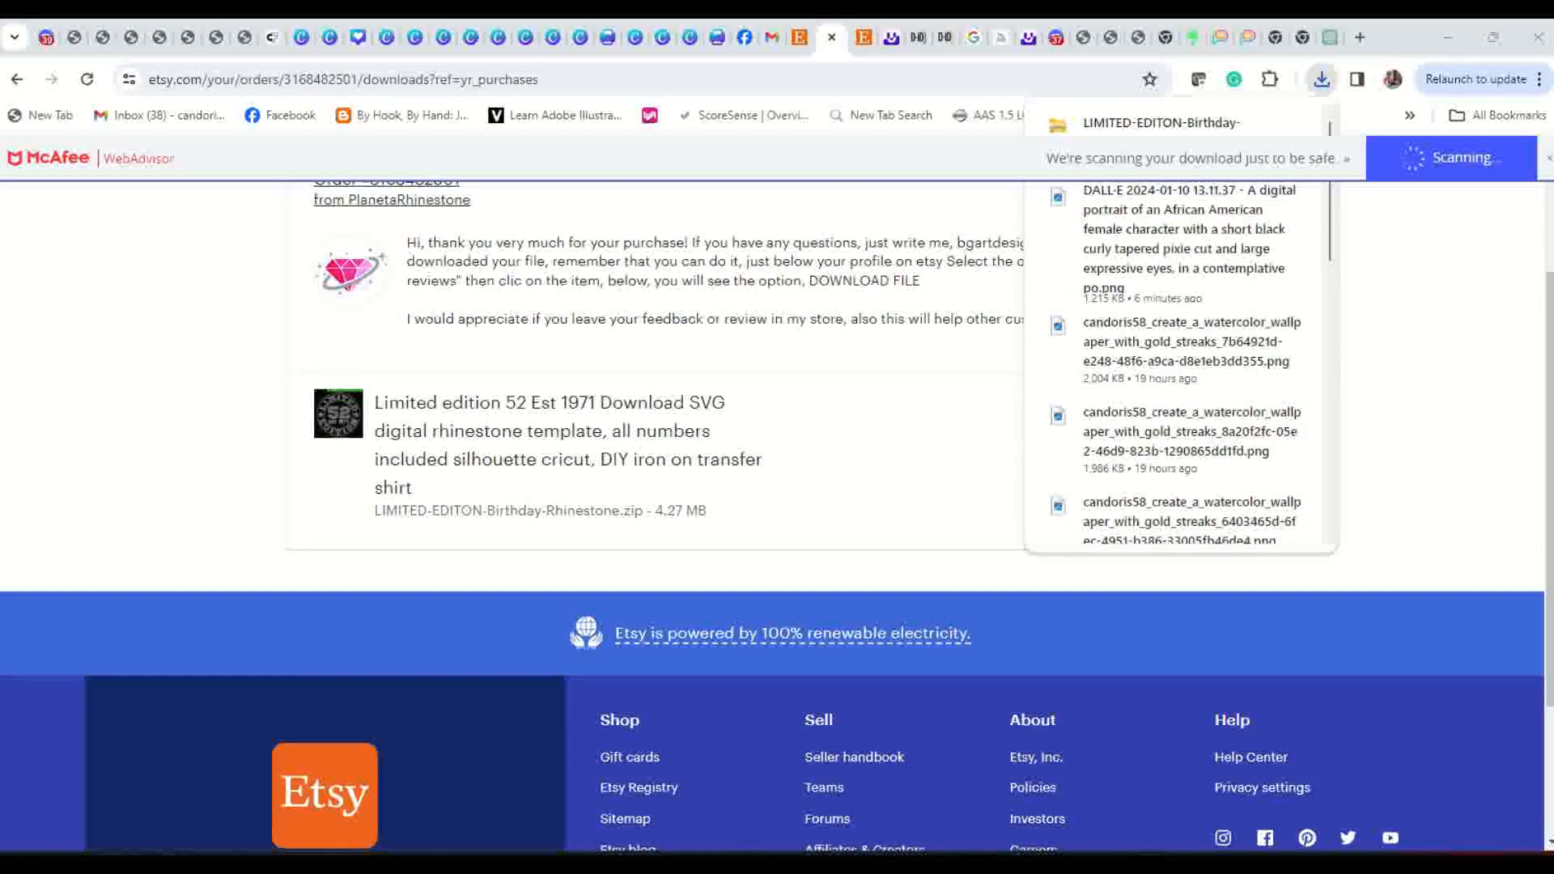
In File Explorer, extract the LIMITED-EDITON-Birthday-Rhinestone ZIP in Downloads to the suggested folder.
{"action": "key", "text": "super+e"}
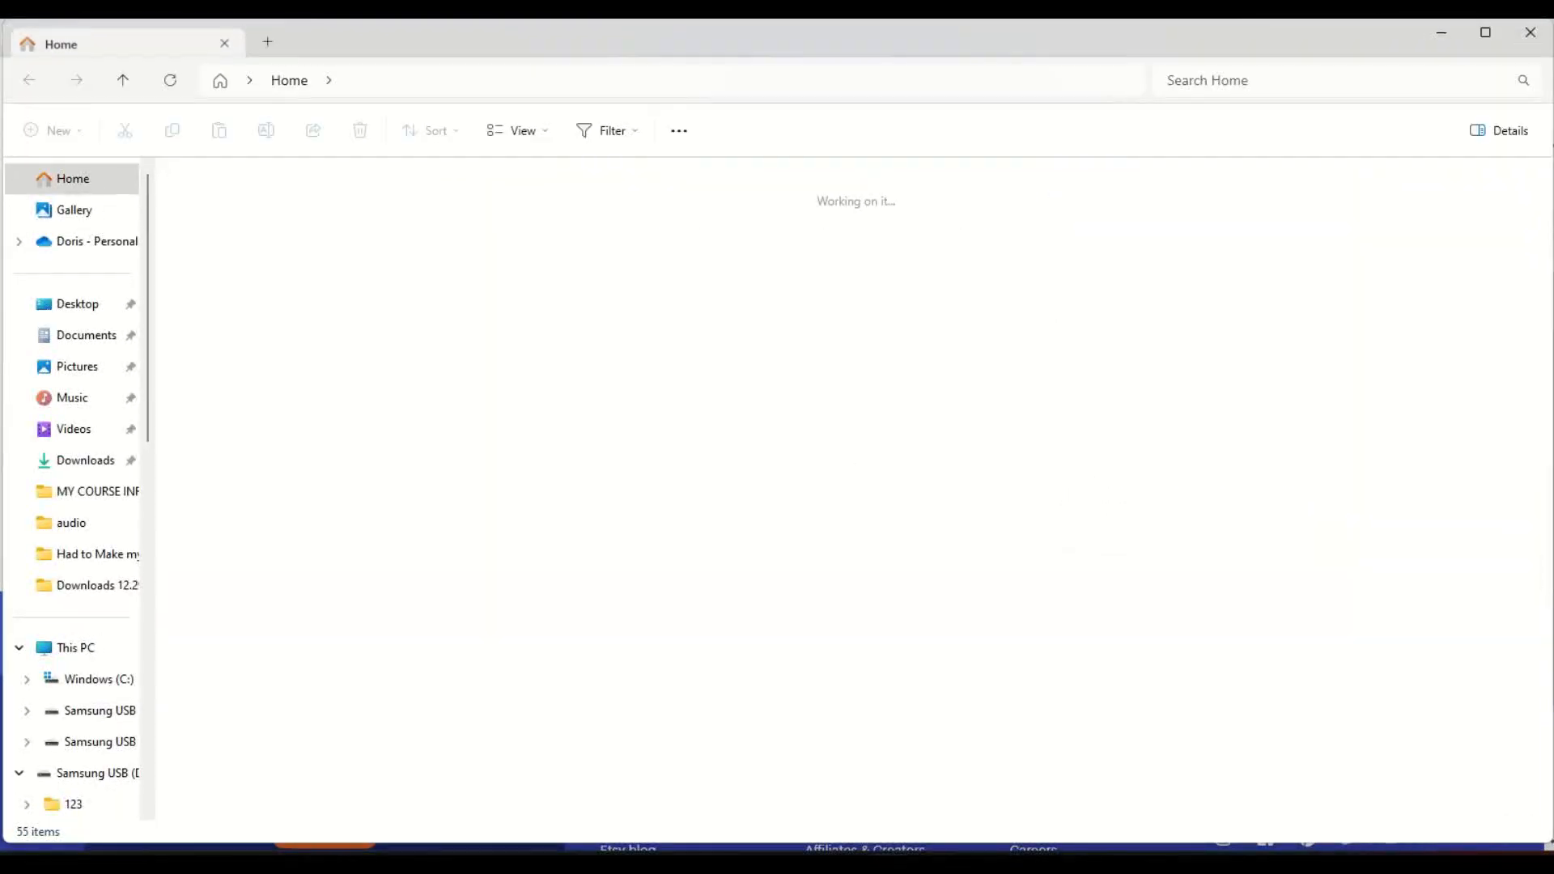
{"action": "left_click", "coordinate": [111, 473]}
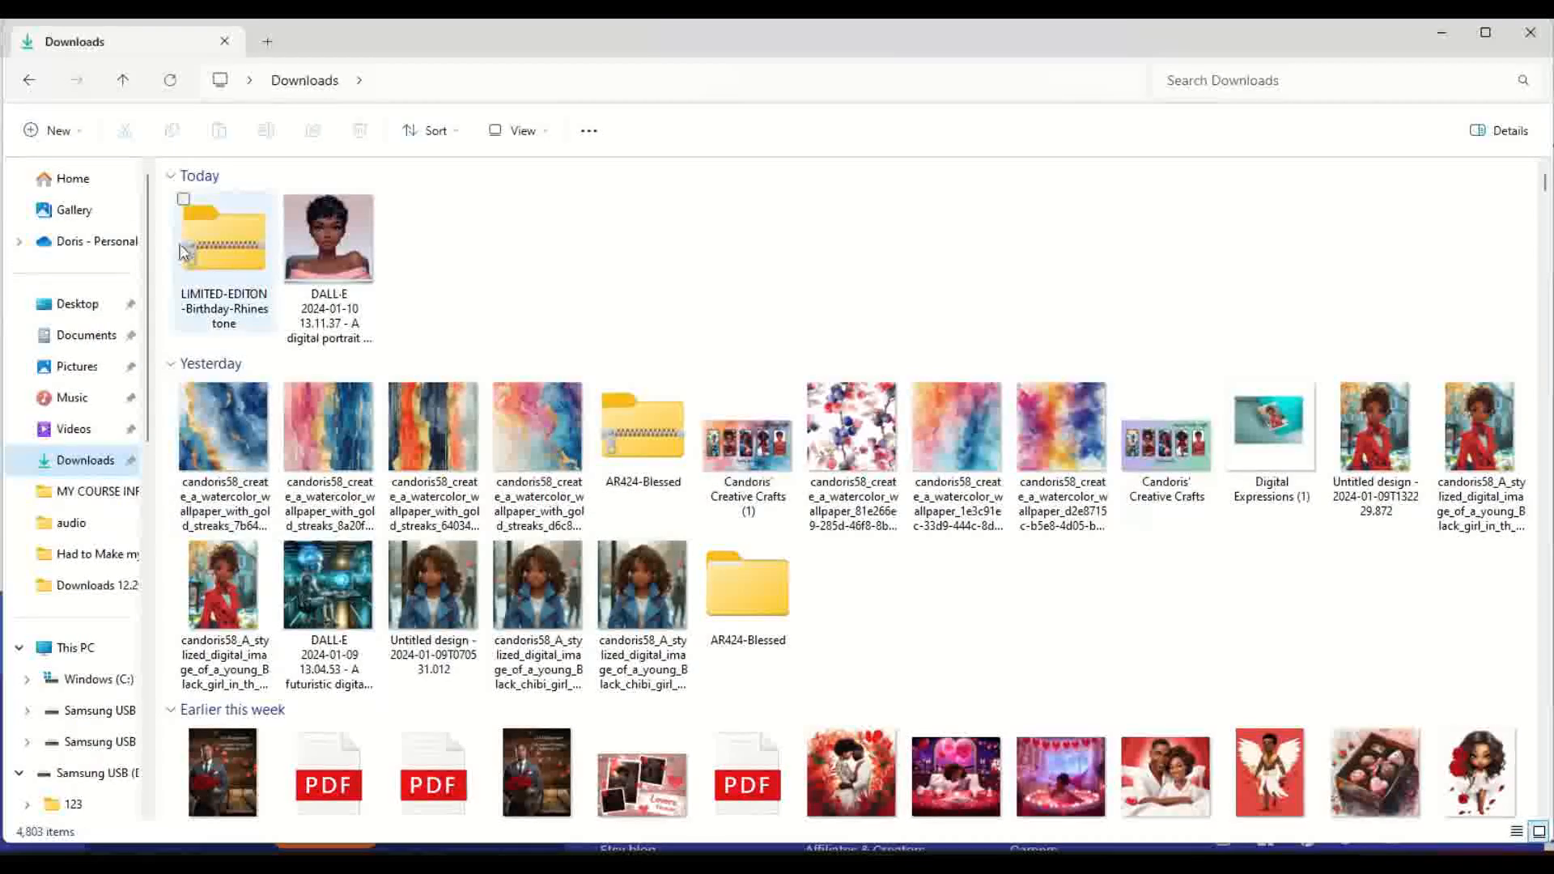
{"action": "right_click", "coordinate": [220, 238]}
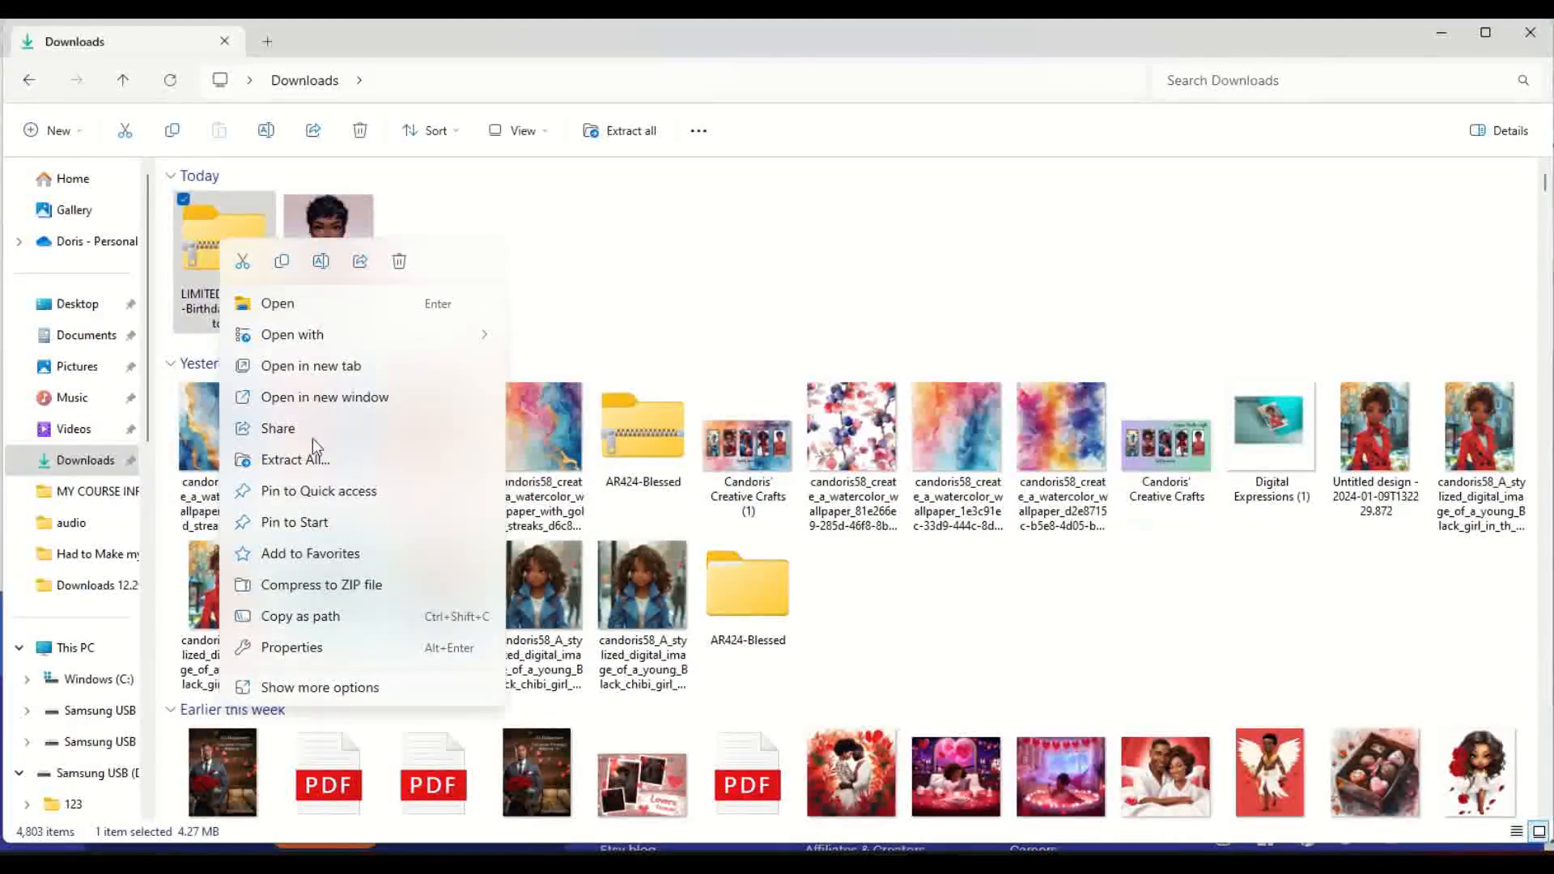
{"action": "left_click", "coordinate": [295, 459]}
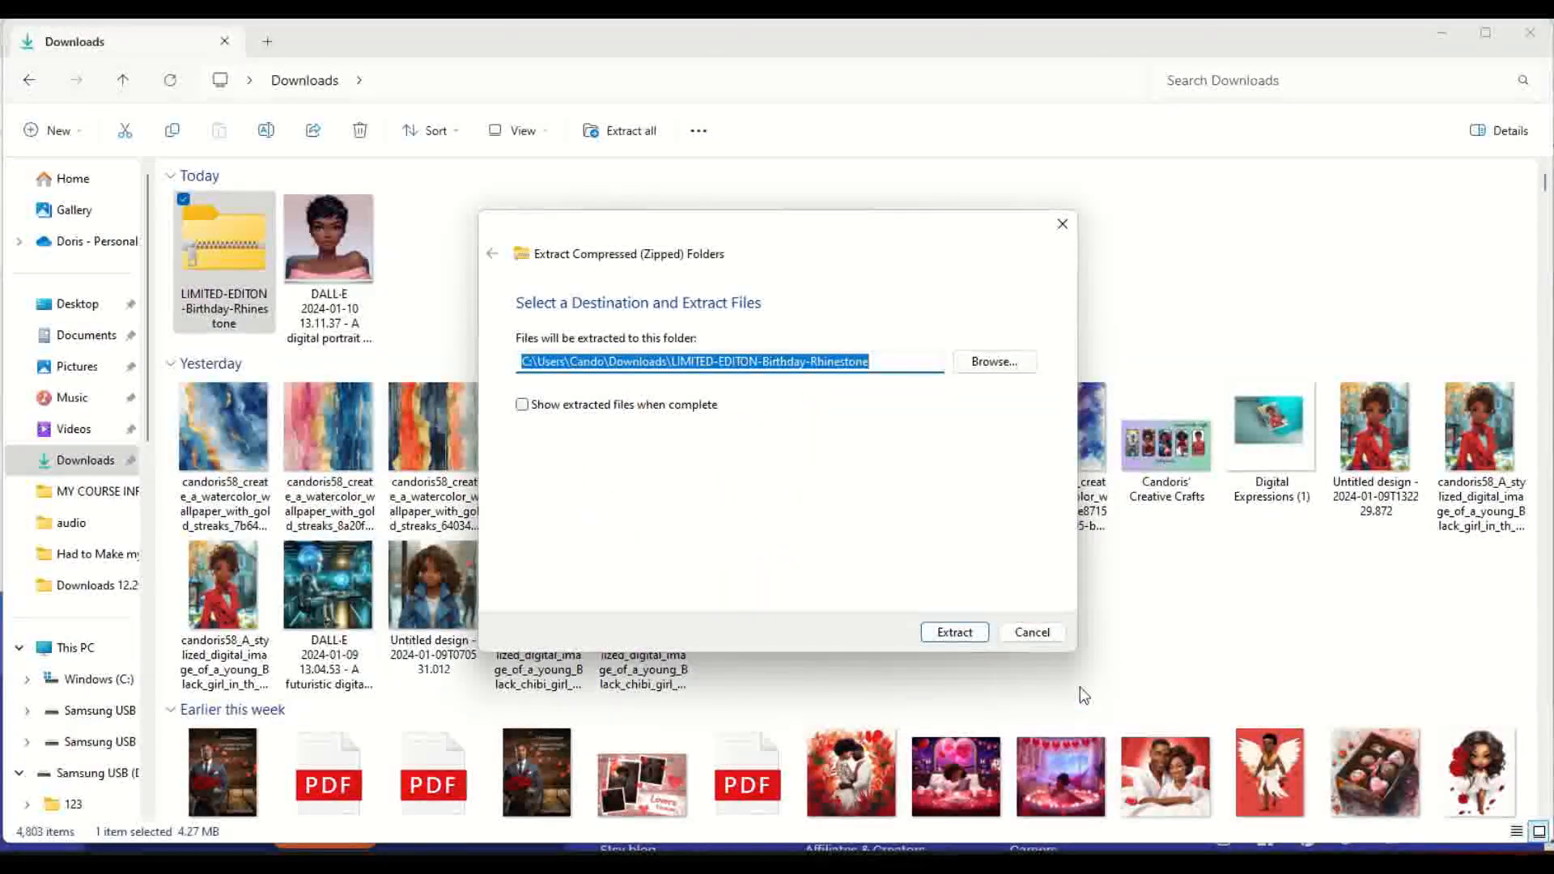
{"action": "left_click", "coordinate": [957, 639]}
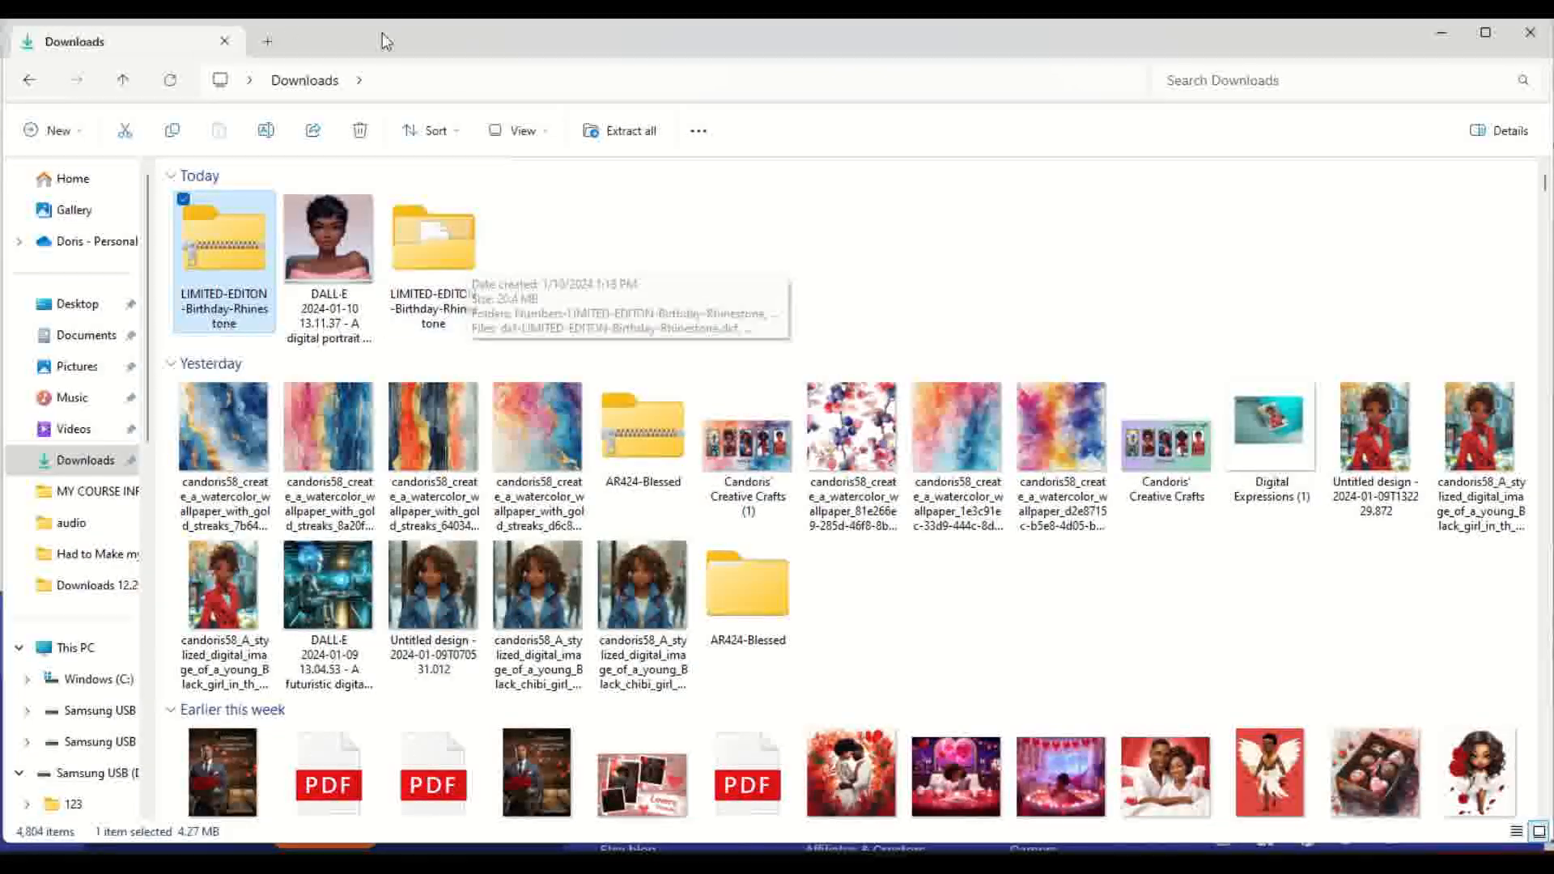
Return to Cricut Design Space and start a new image upload, browsing for a file on the computer.
{"action": "left_click", "coordinate": [1438, 32]}
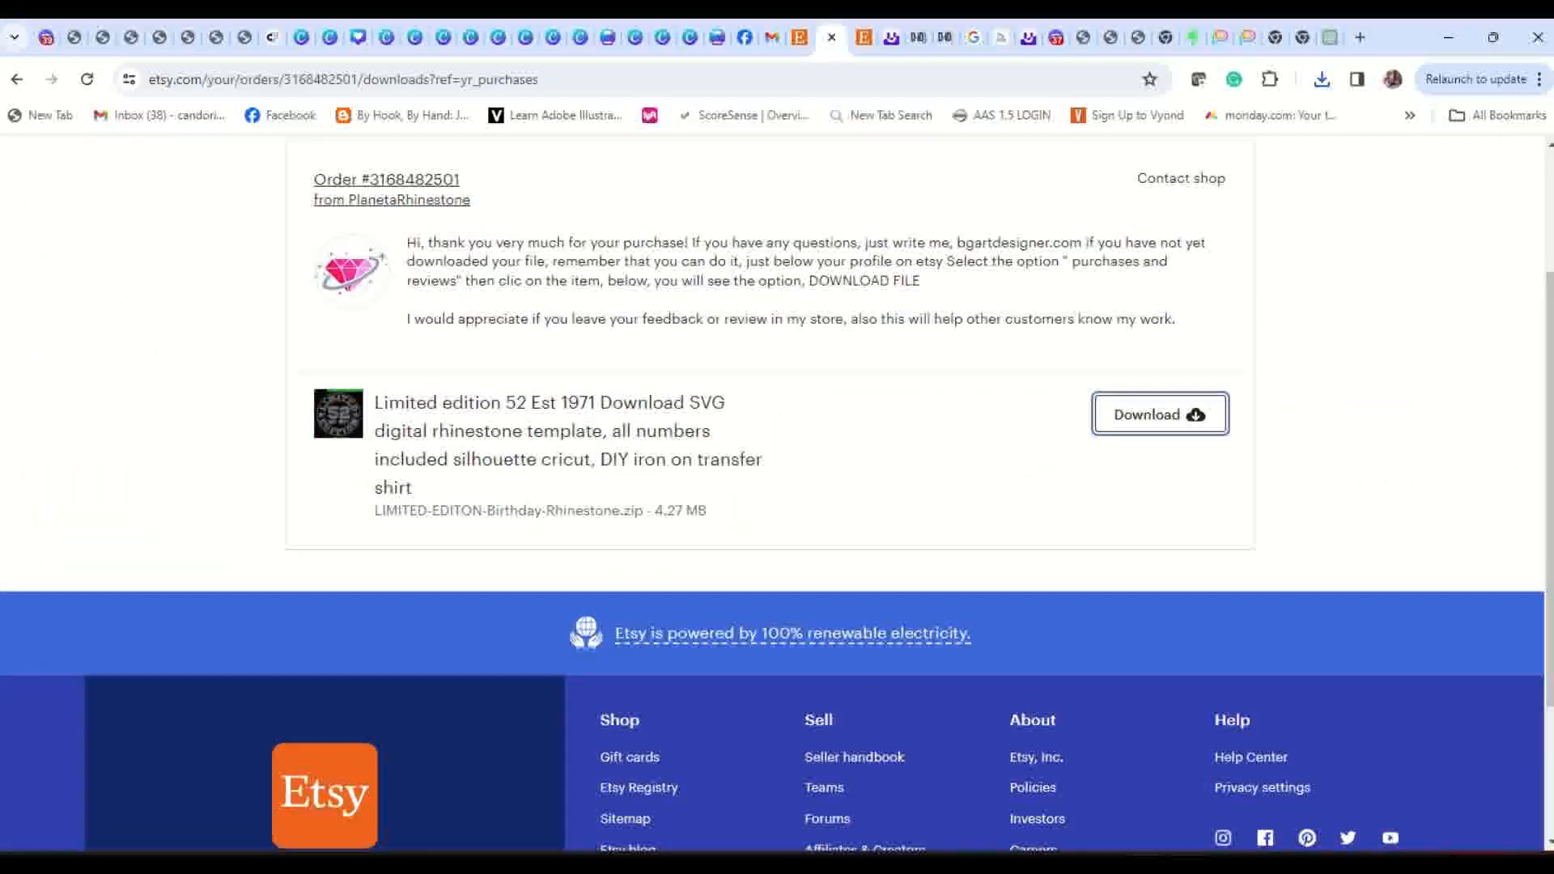
{"action": "mouse_move", "coordinate": [1189, 865]}
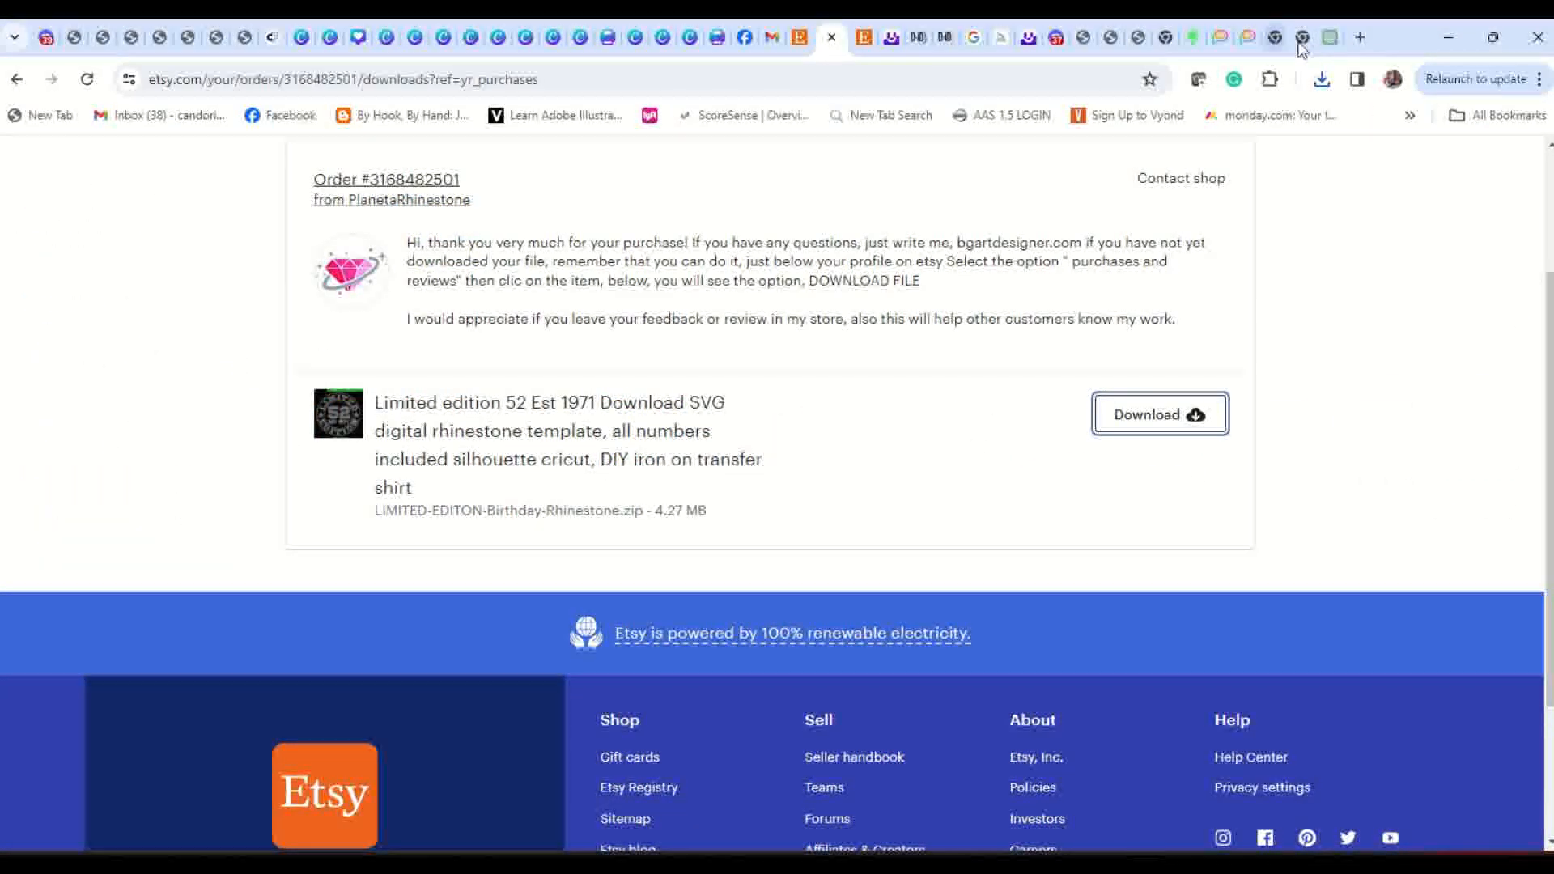
{"action": "left_click", "coordinate": [1450, 38]}
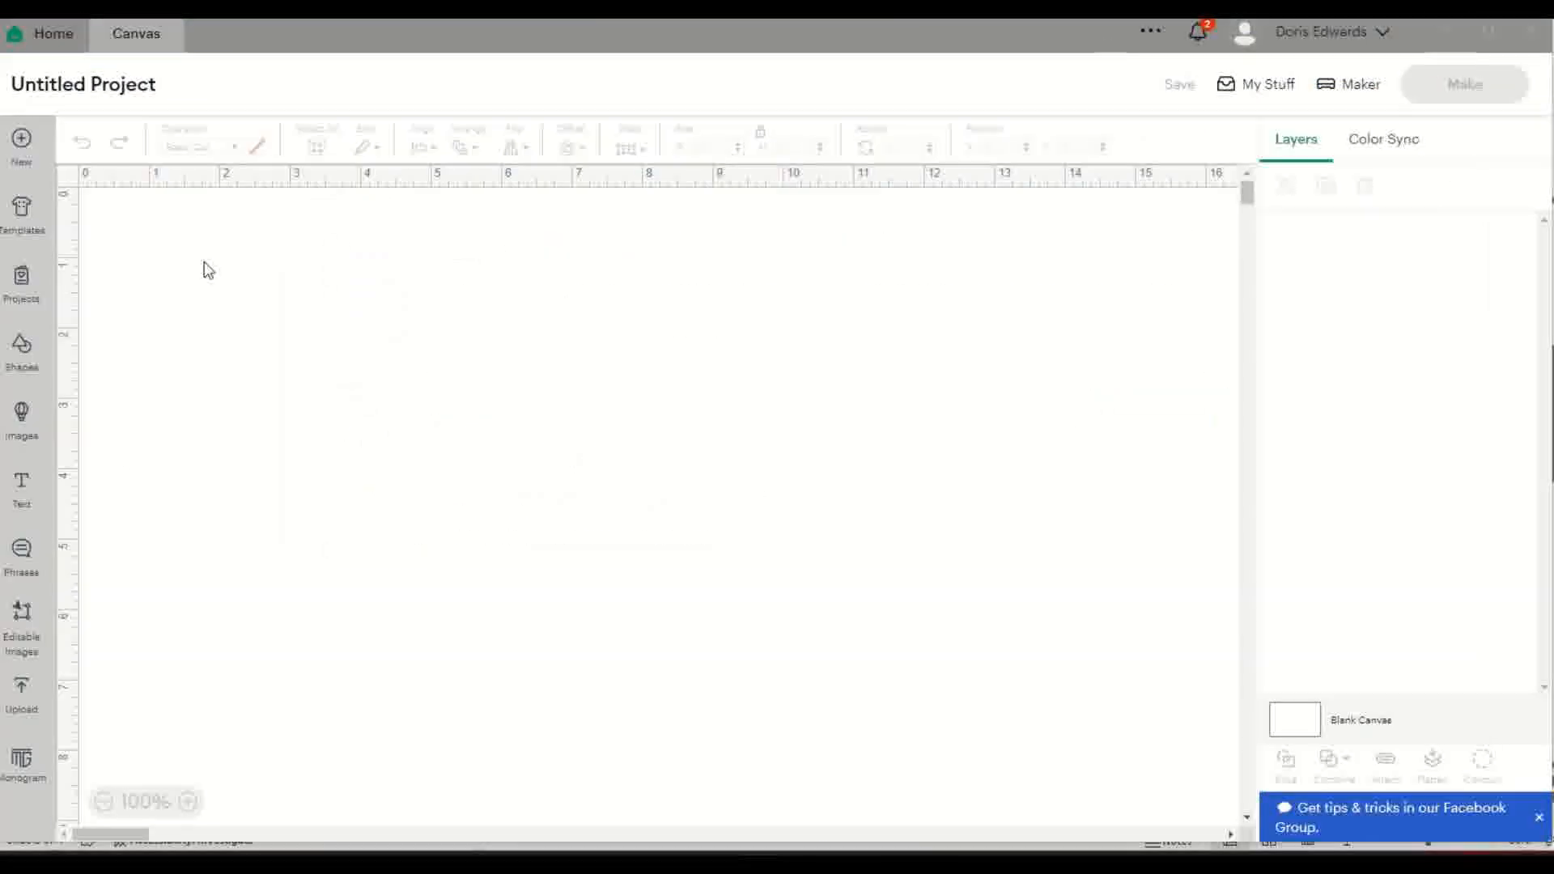
{"action": "left_click", "coordinate": [33, 703]}
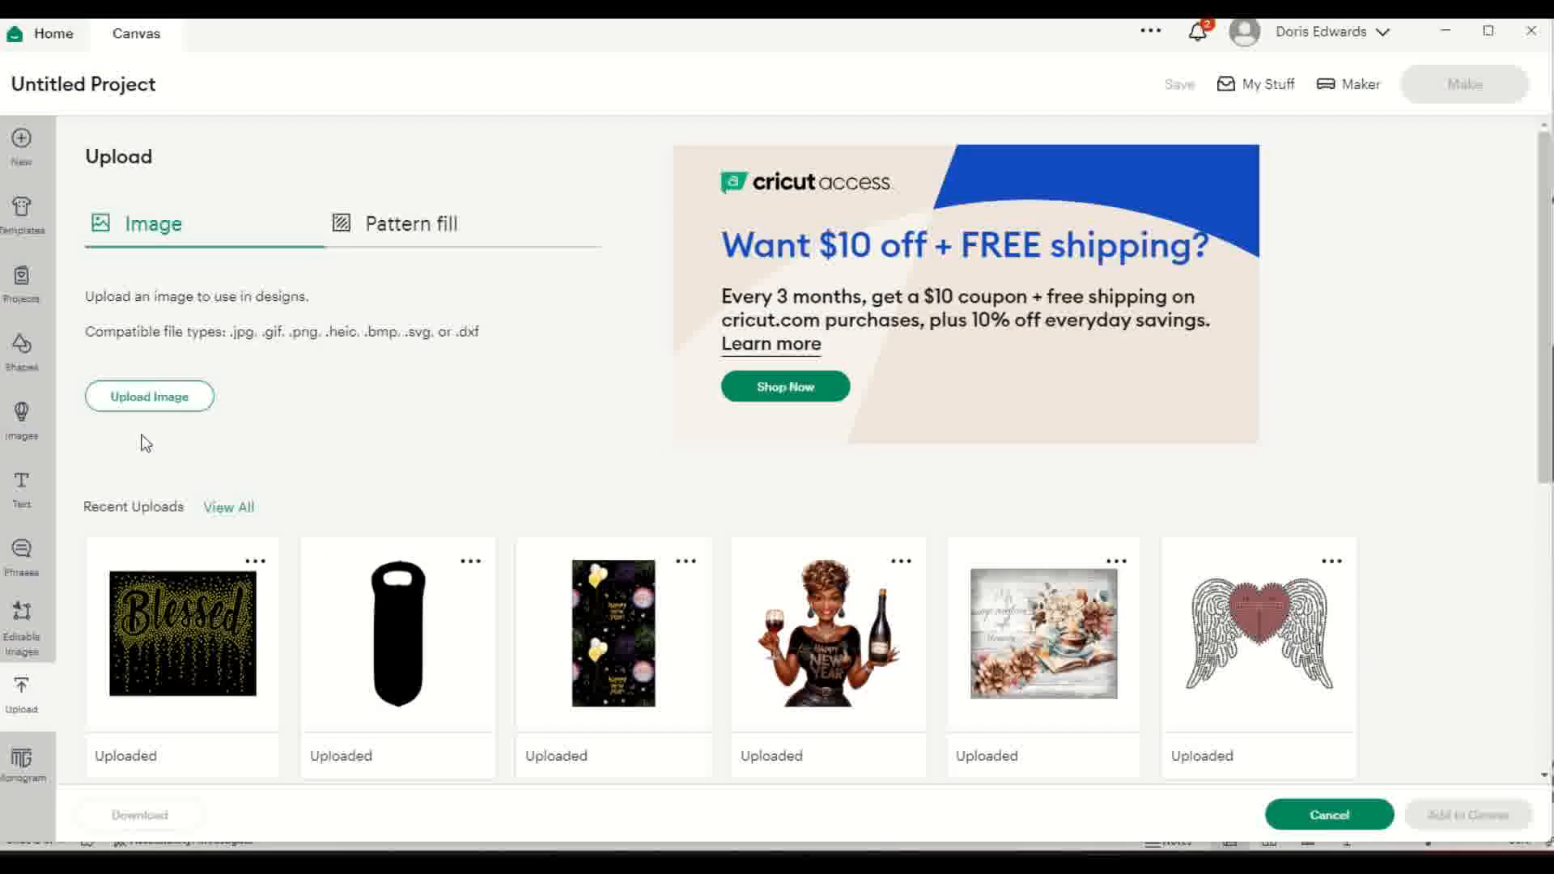
{"action": "left_click", "coordinate": [150, 397]}
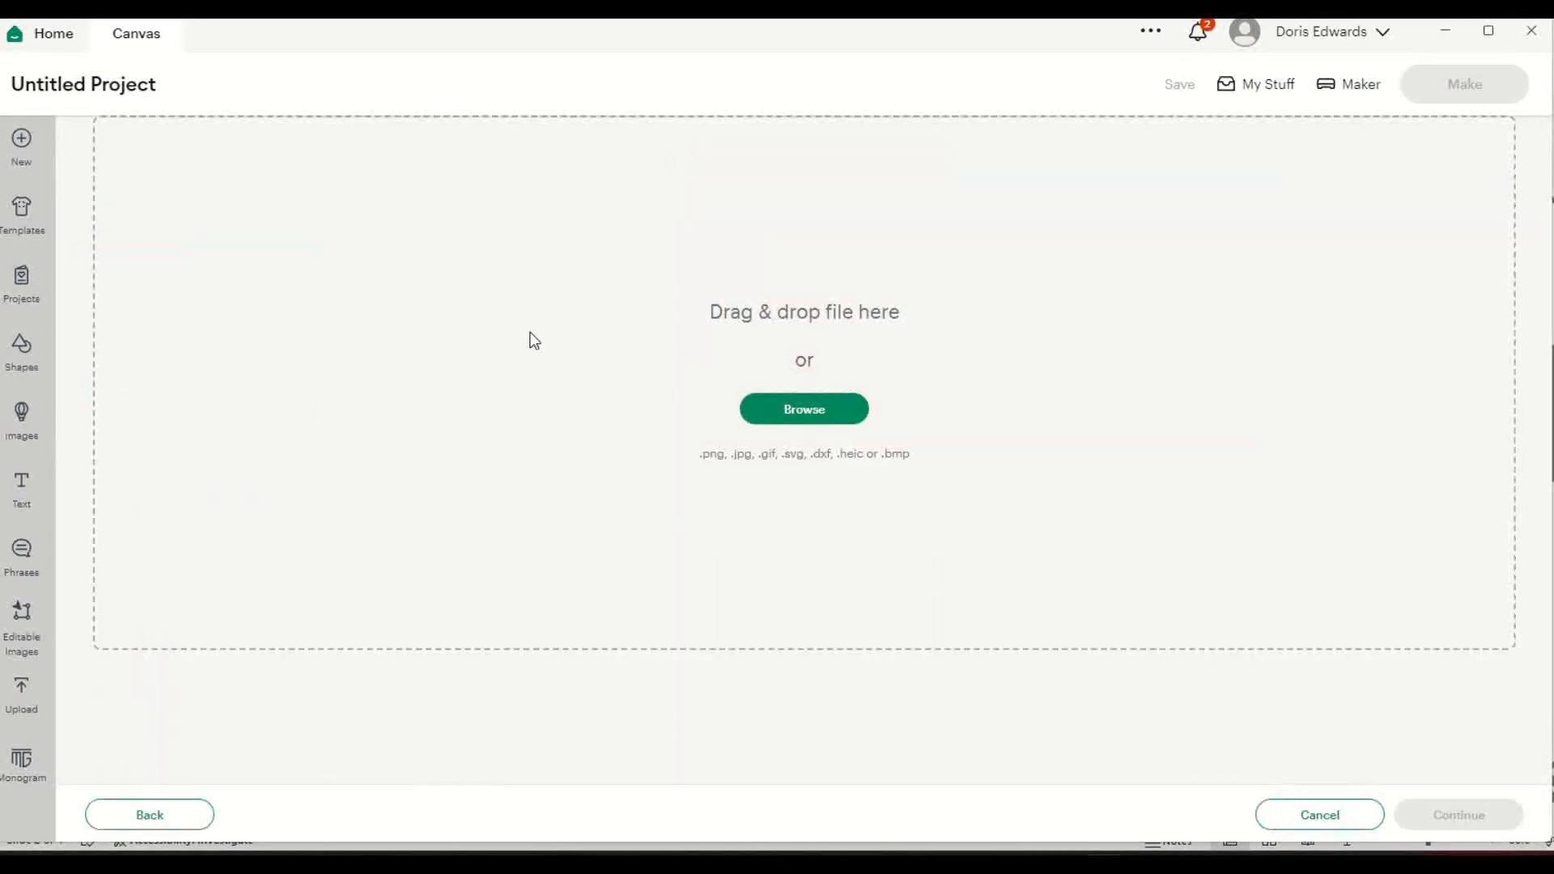
{"action": "left_click", "coordinate": [767, 417]}
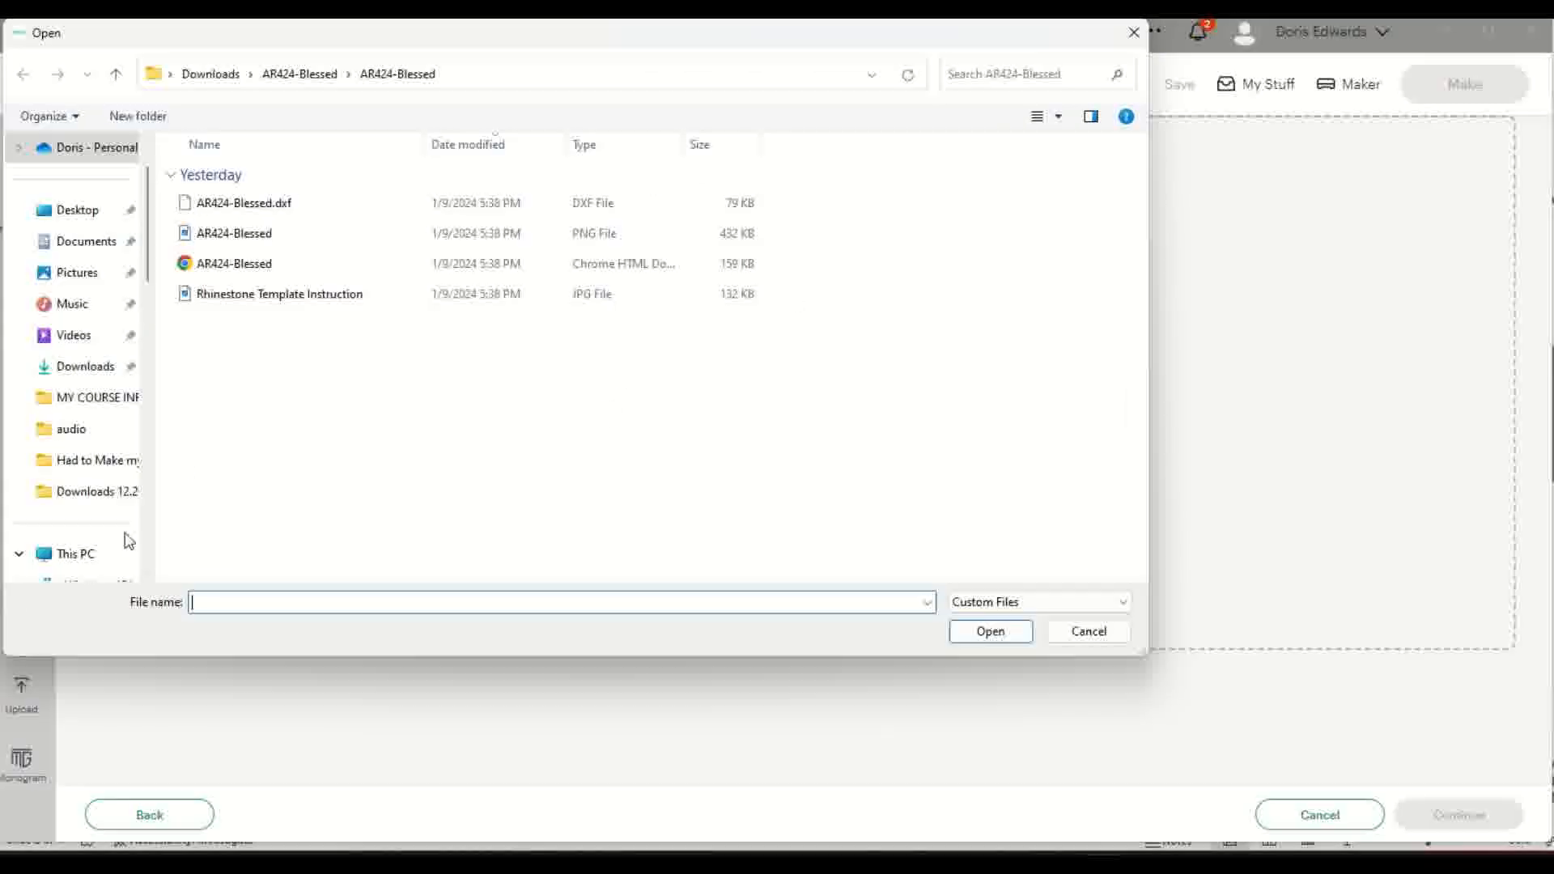
Go to the Downloads folder and set the file filter to All Files to find the extracted rhinestone folder.
{"action": "left_click", "coordinate": [70, 378]}
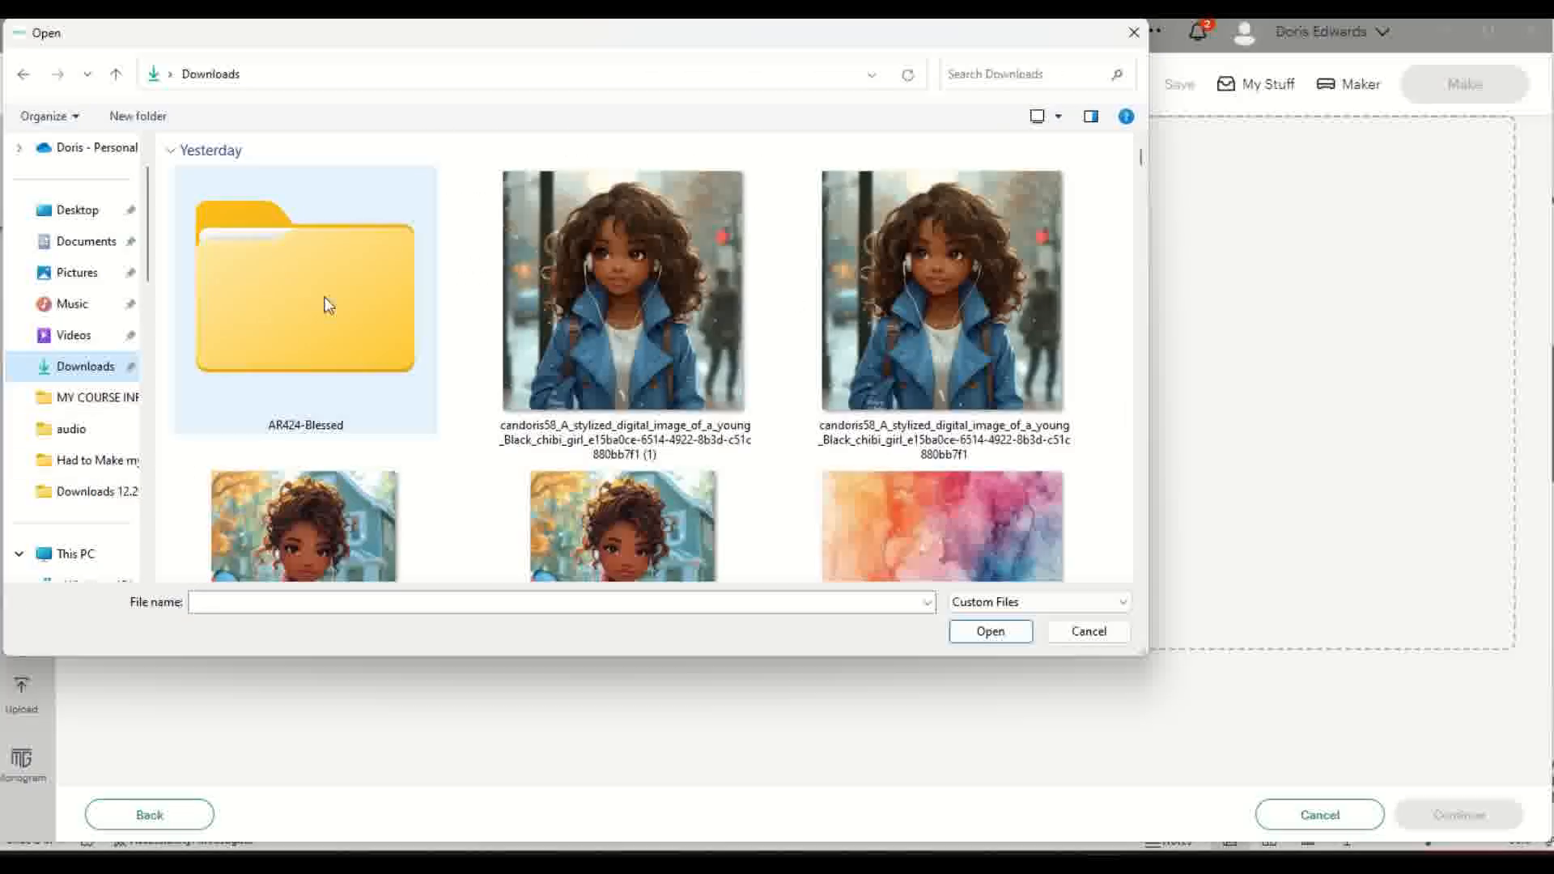
{"action": "scroll", "coordinate": [984, 459], "scroll_direction": "up", "scroll_amount": 10}
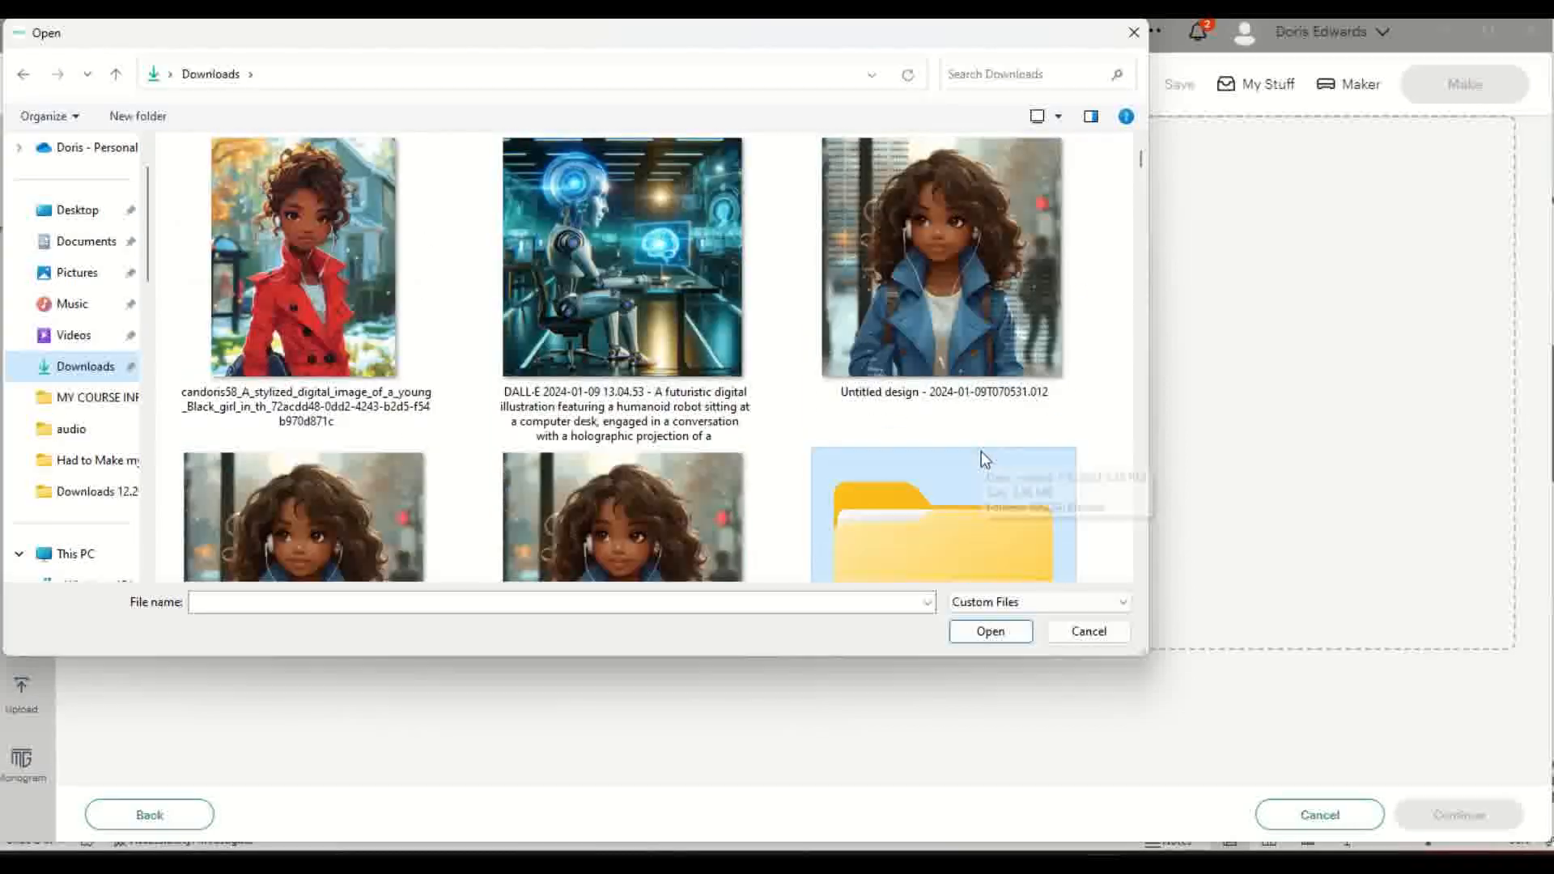
{"action": "left_click", "coordinate": [1047, 604]}
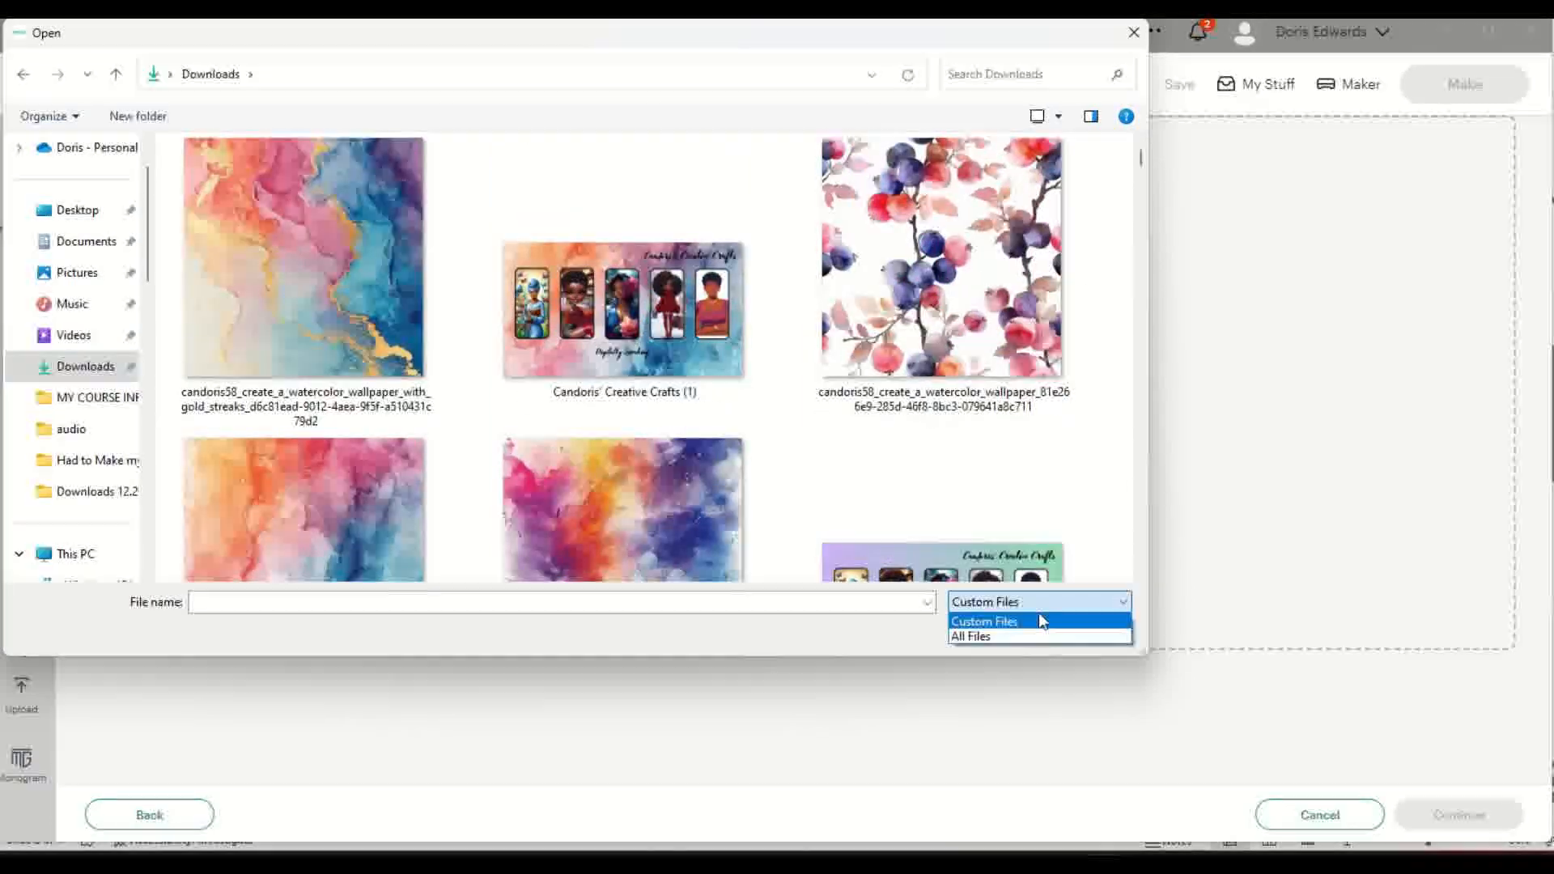
{"action": "left_click", "coordinate": [999, 635]}
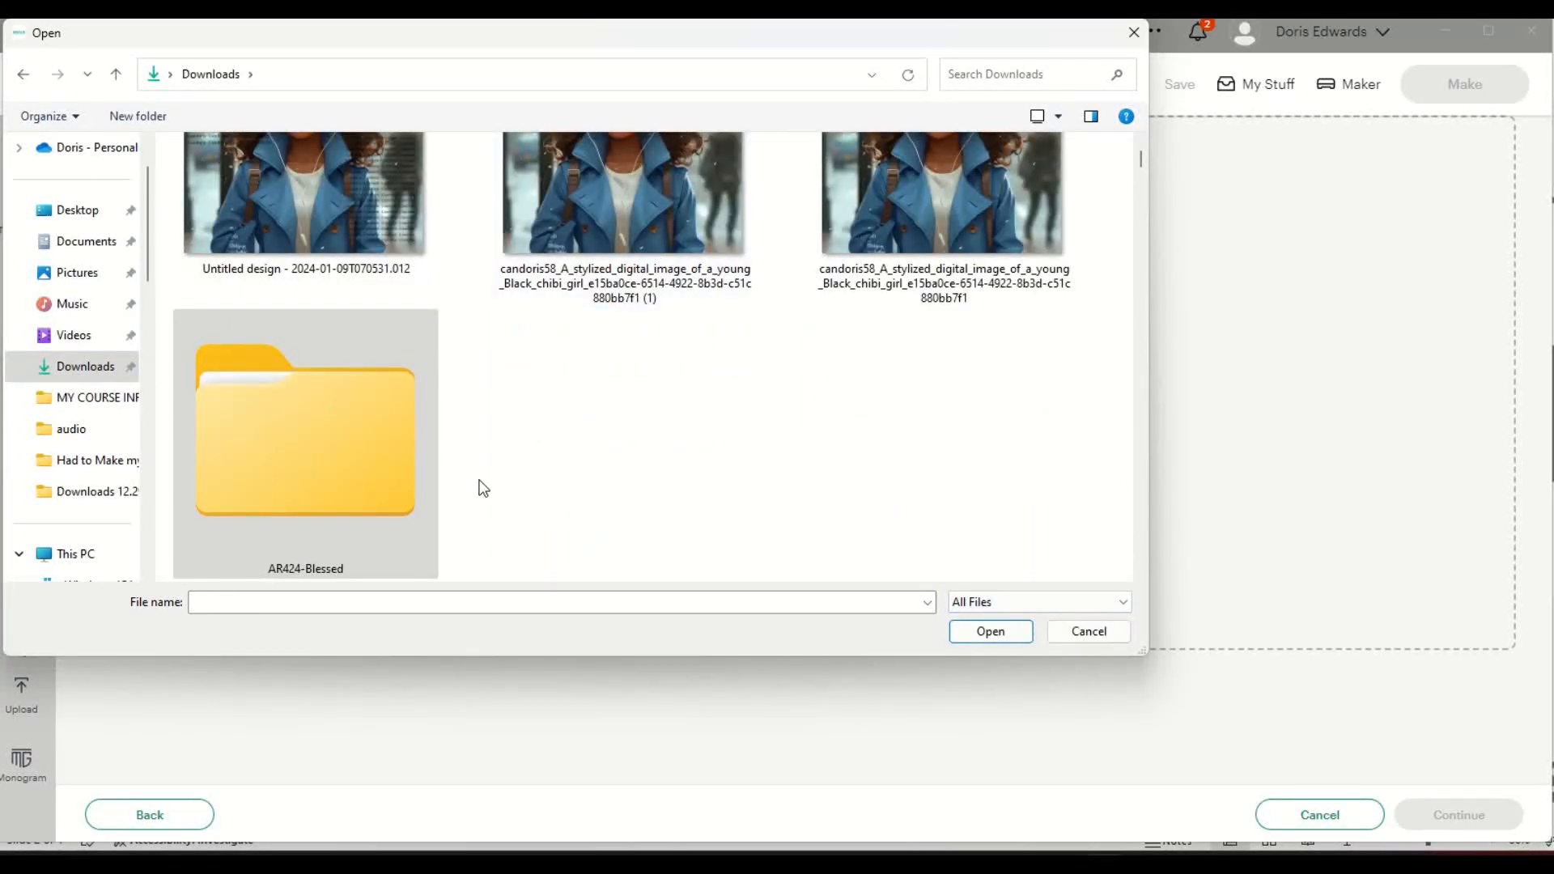
{"action": "scroll", "coordinate": [479, 486], "scroll_direction": "up", "scroll_amount": 10}
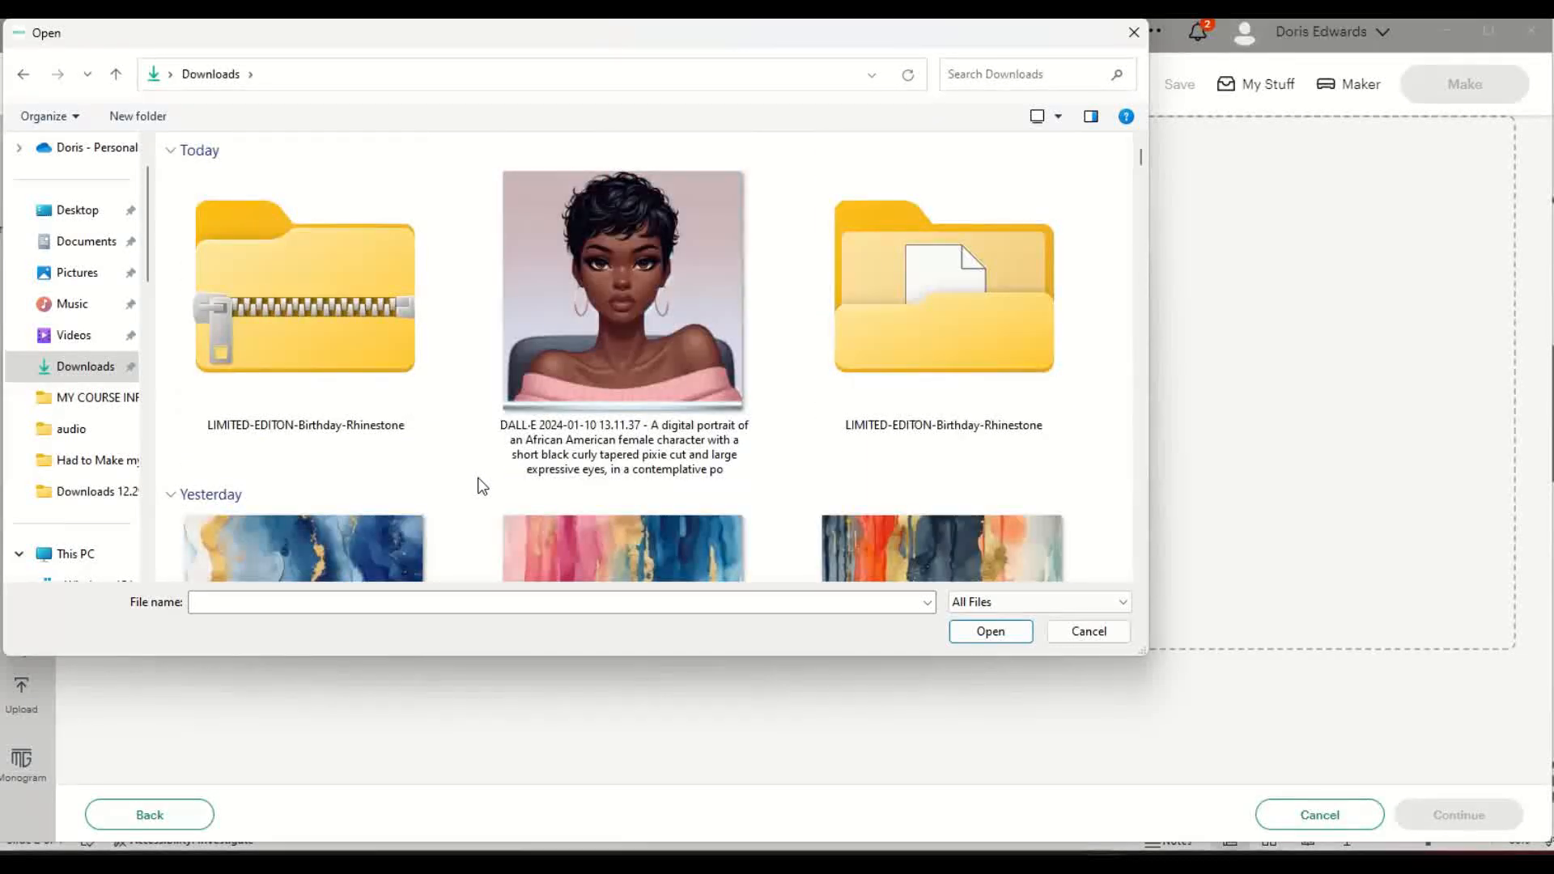
Upload the svg1-LIMITED-EDITON-Birthday-Rhinestone file from the extracted folder and add it to the canvas.
{"action": "double_click", "coordinate": [935, 338]}
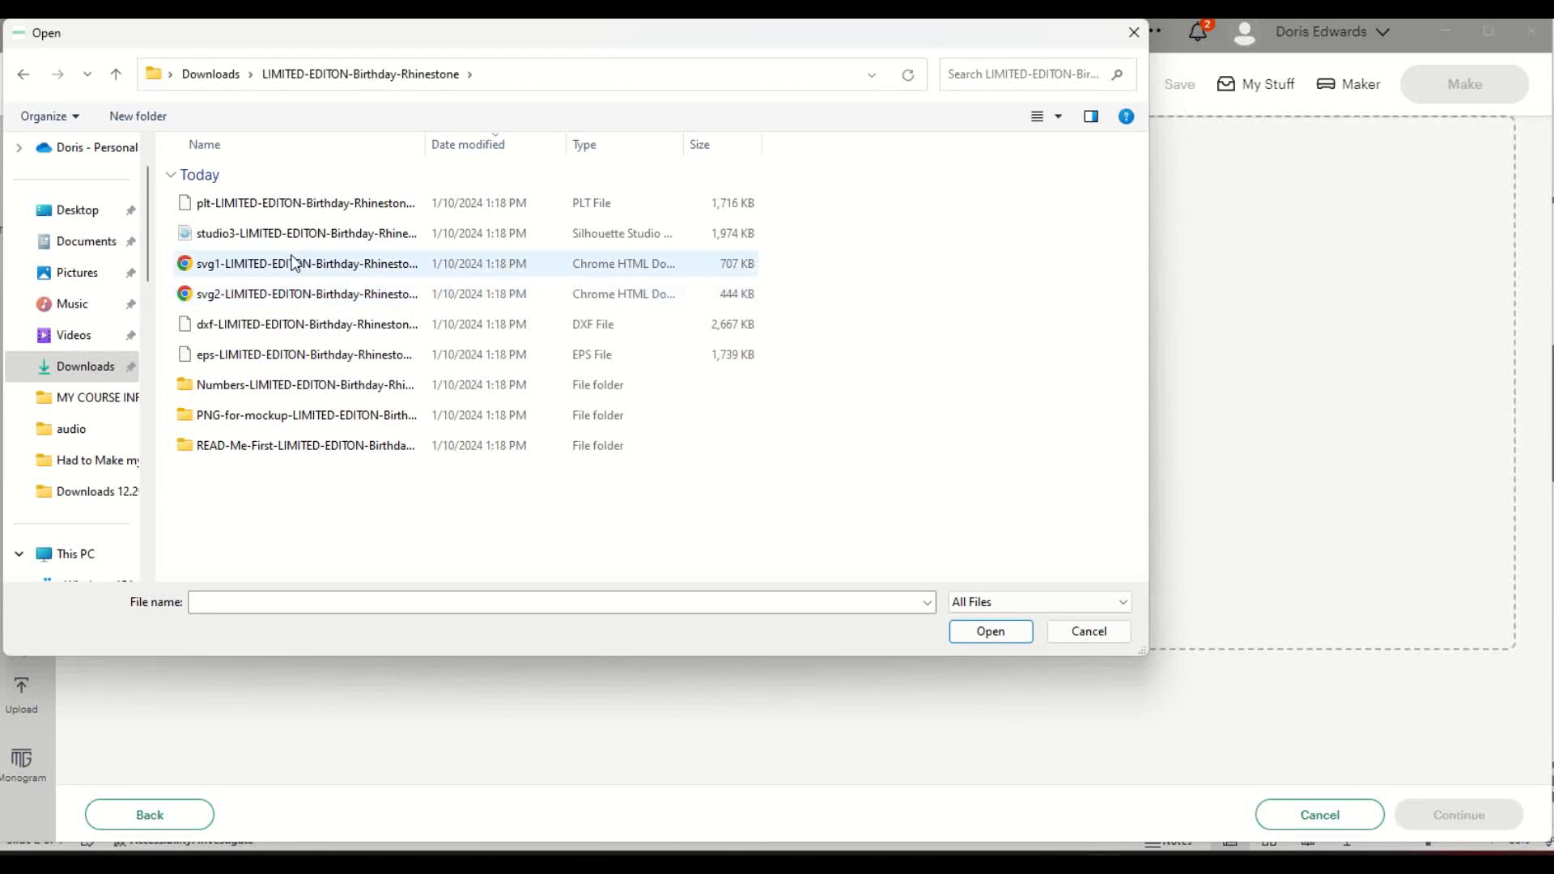
{"action": "double_click", "coordinate": [322, 264]}
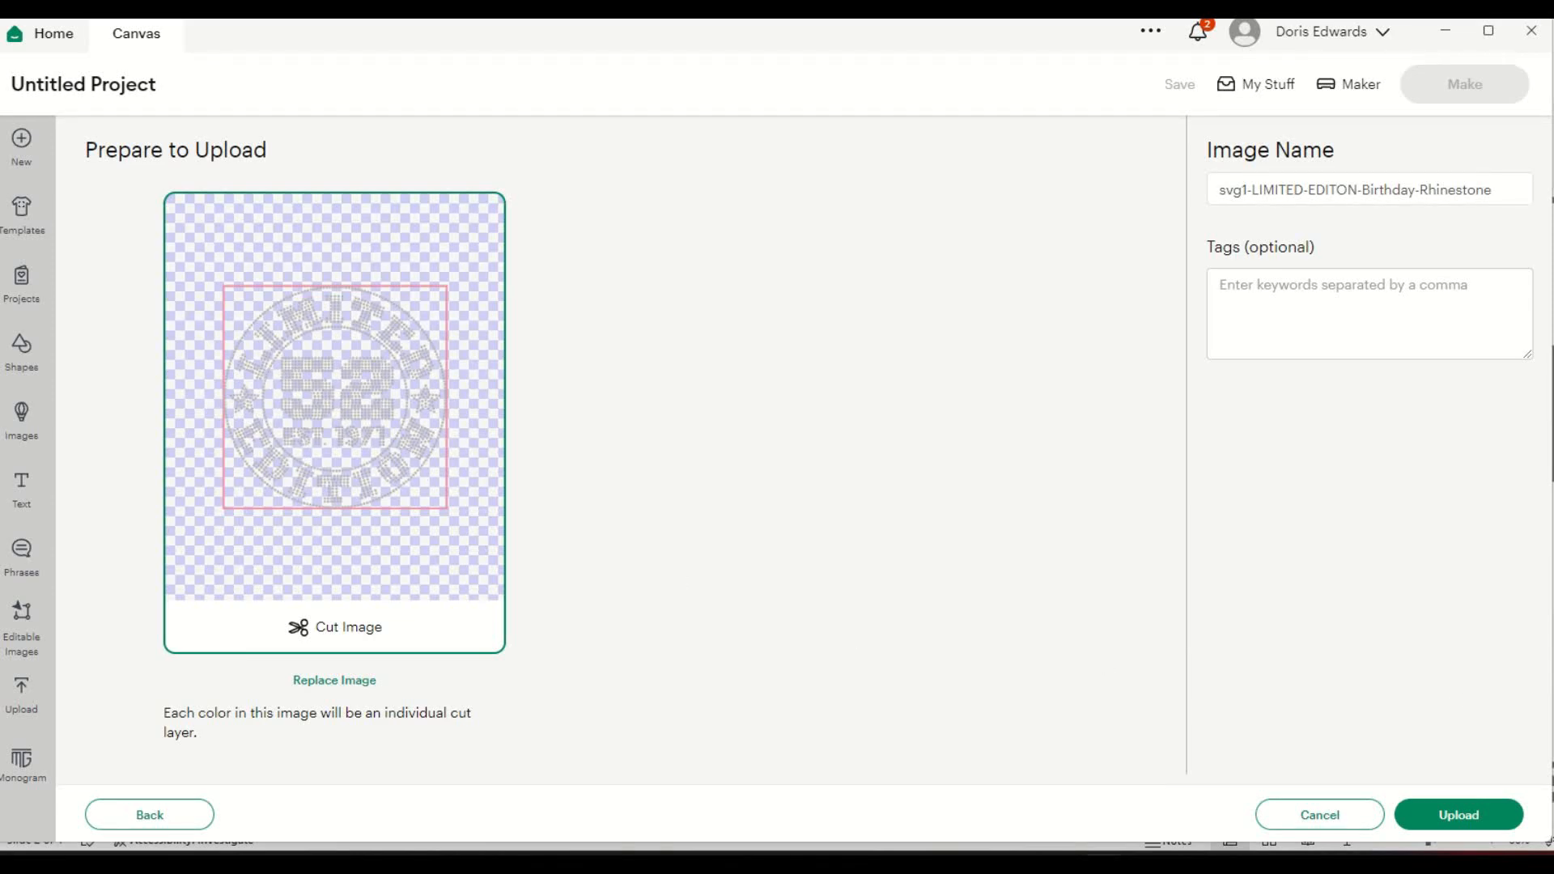
{"action": "left_click", "coordinate": [1450, 817]}
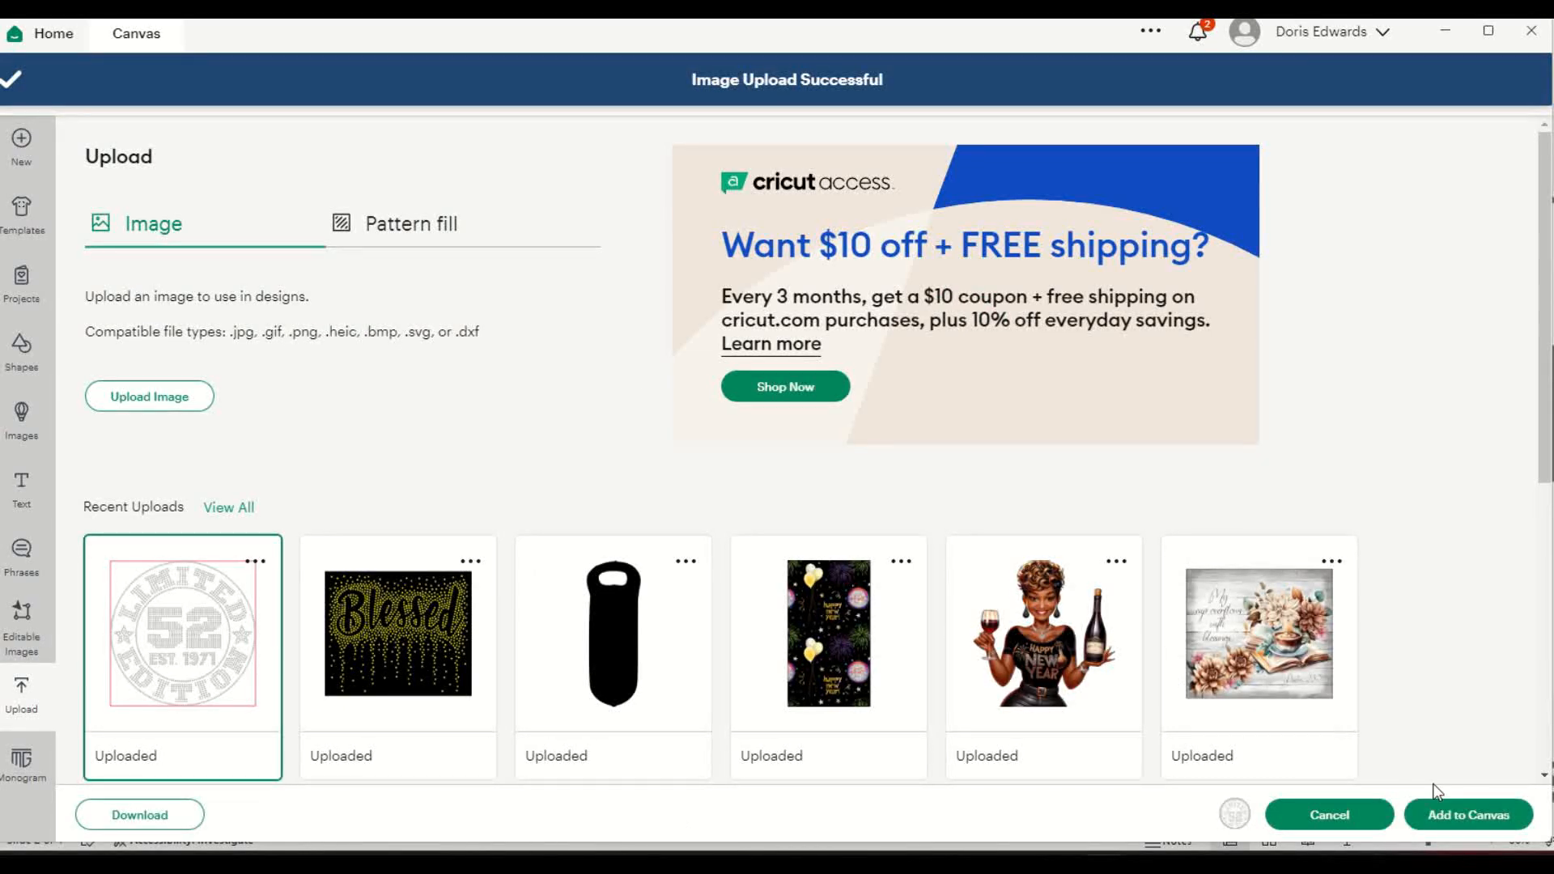
{"action": "left_click", "coordinate": [1453, 814]}
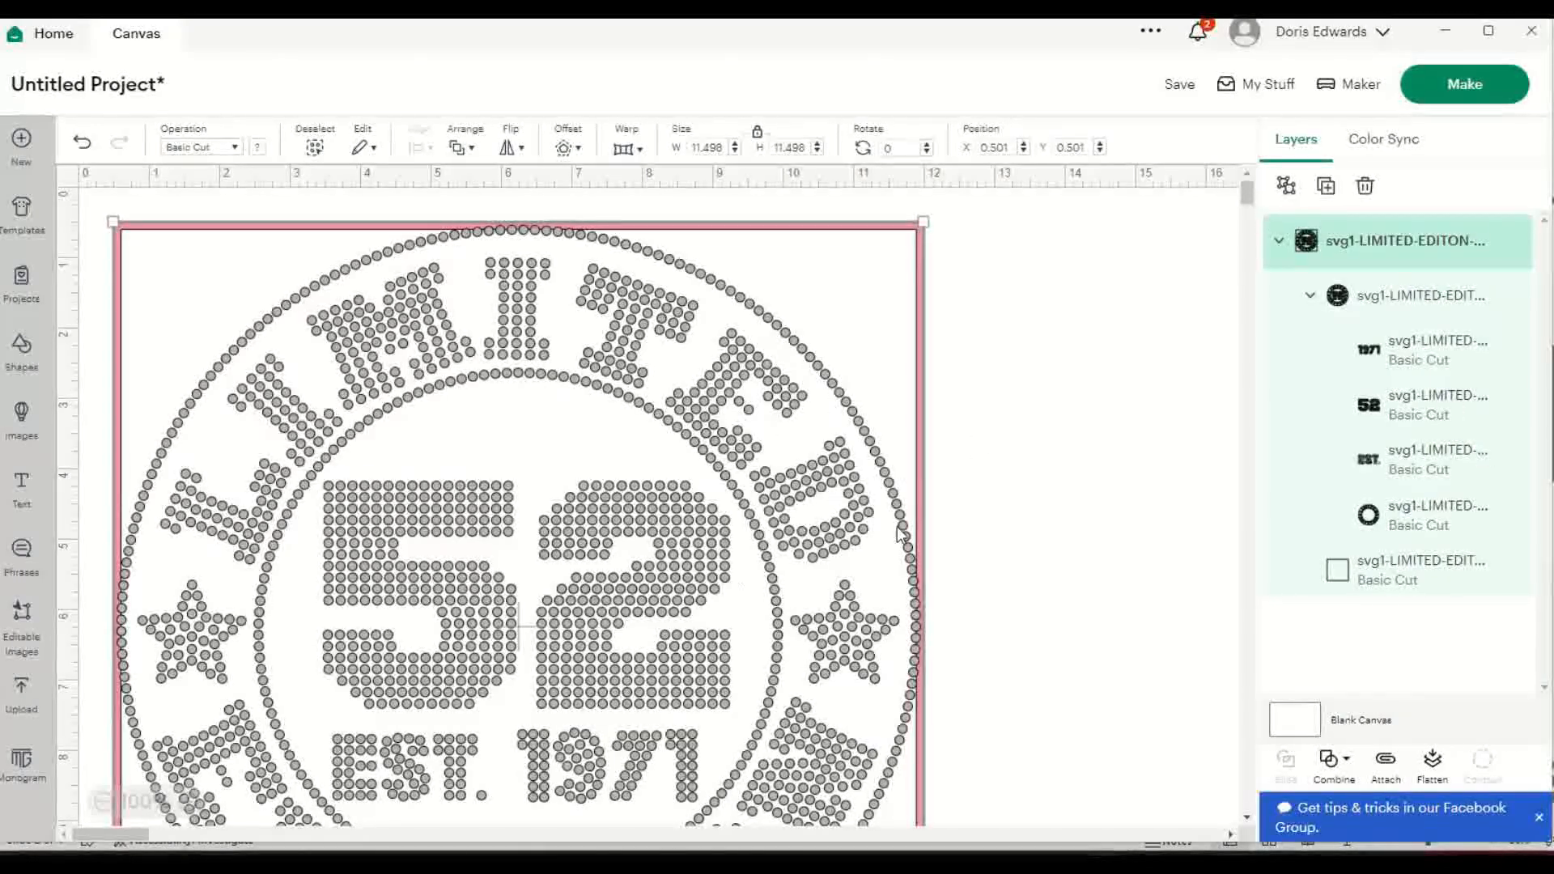
Hide the pink square frame layer around the rhinestone design, and select the remaining design on the canvas.
{"action": "left_click", "coordinate": [1062, 549]}
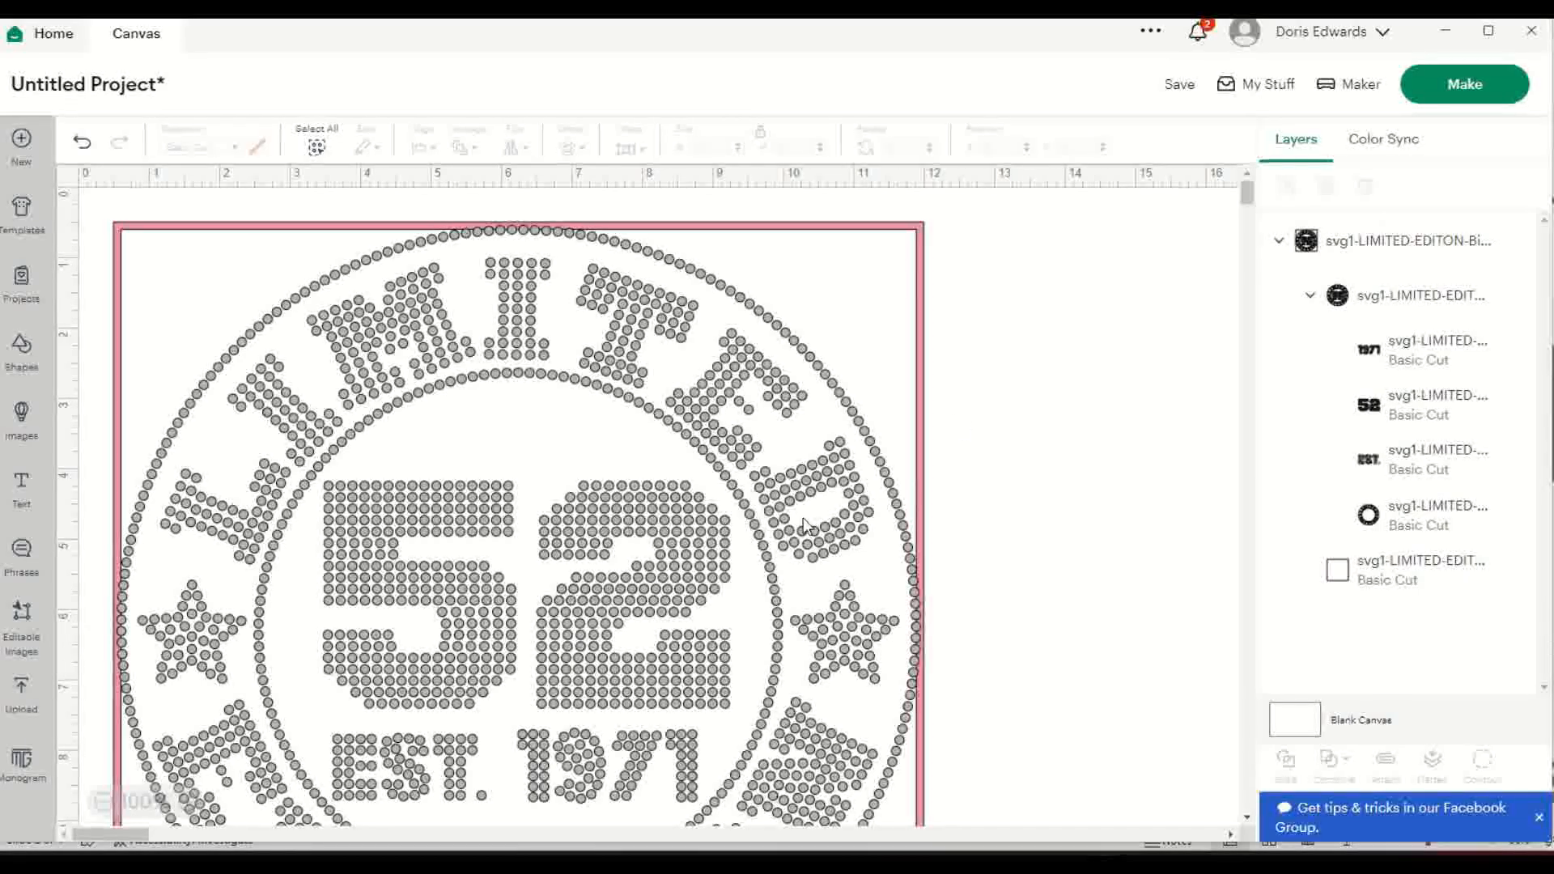
{"action": "left_click", "coordinate": [1425, 577]}
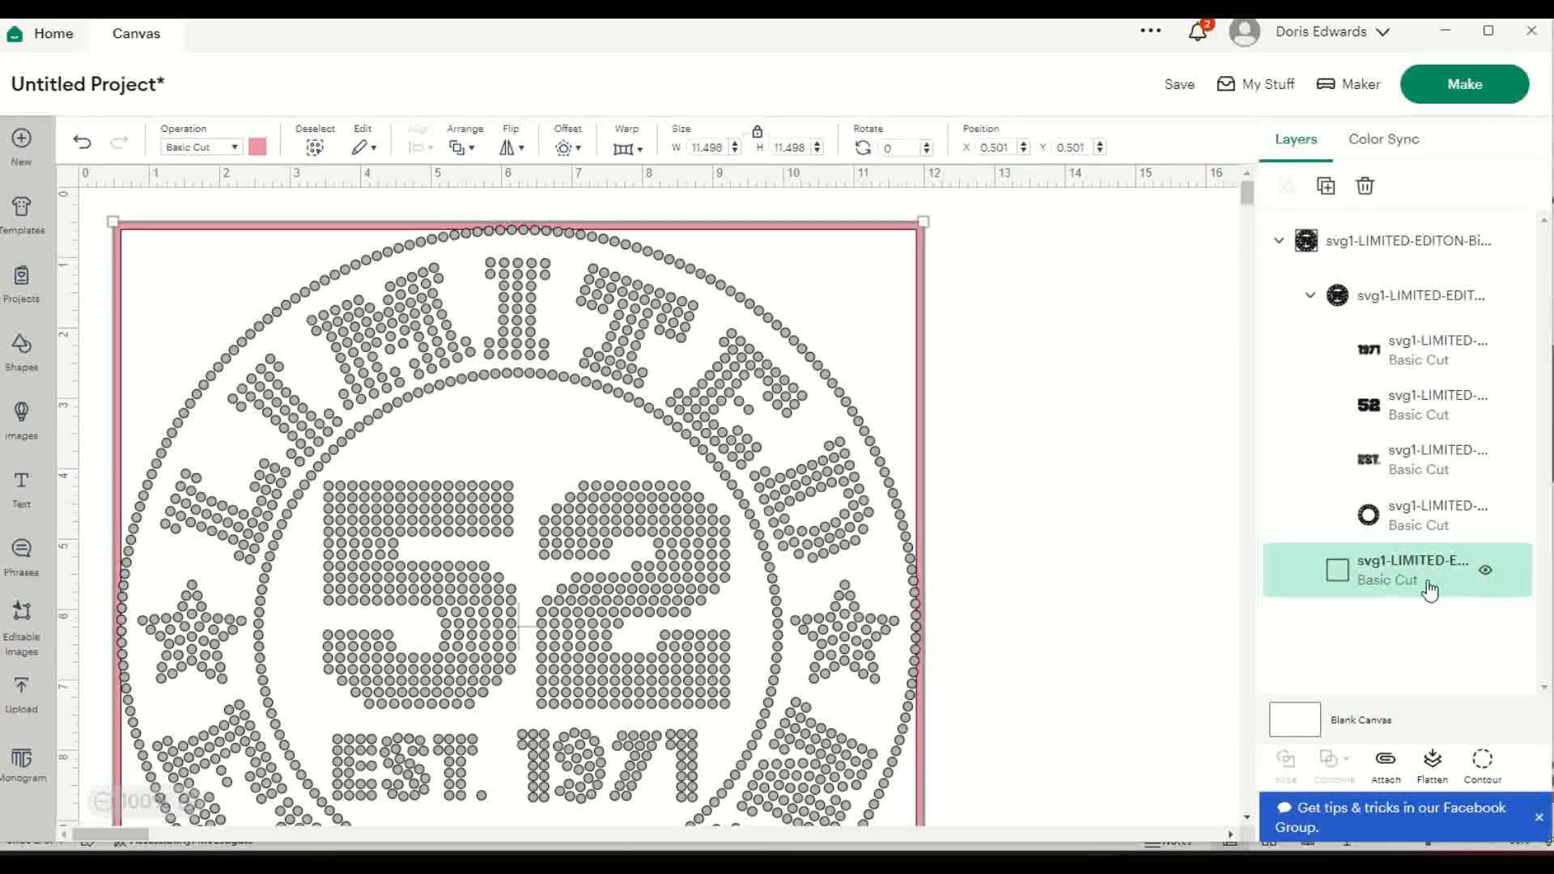
{"action": "left_click", "coordinate": [1486, 572]}
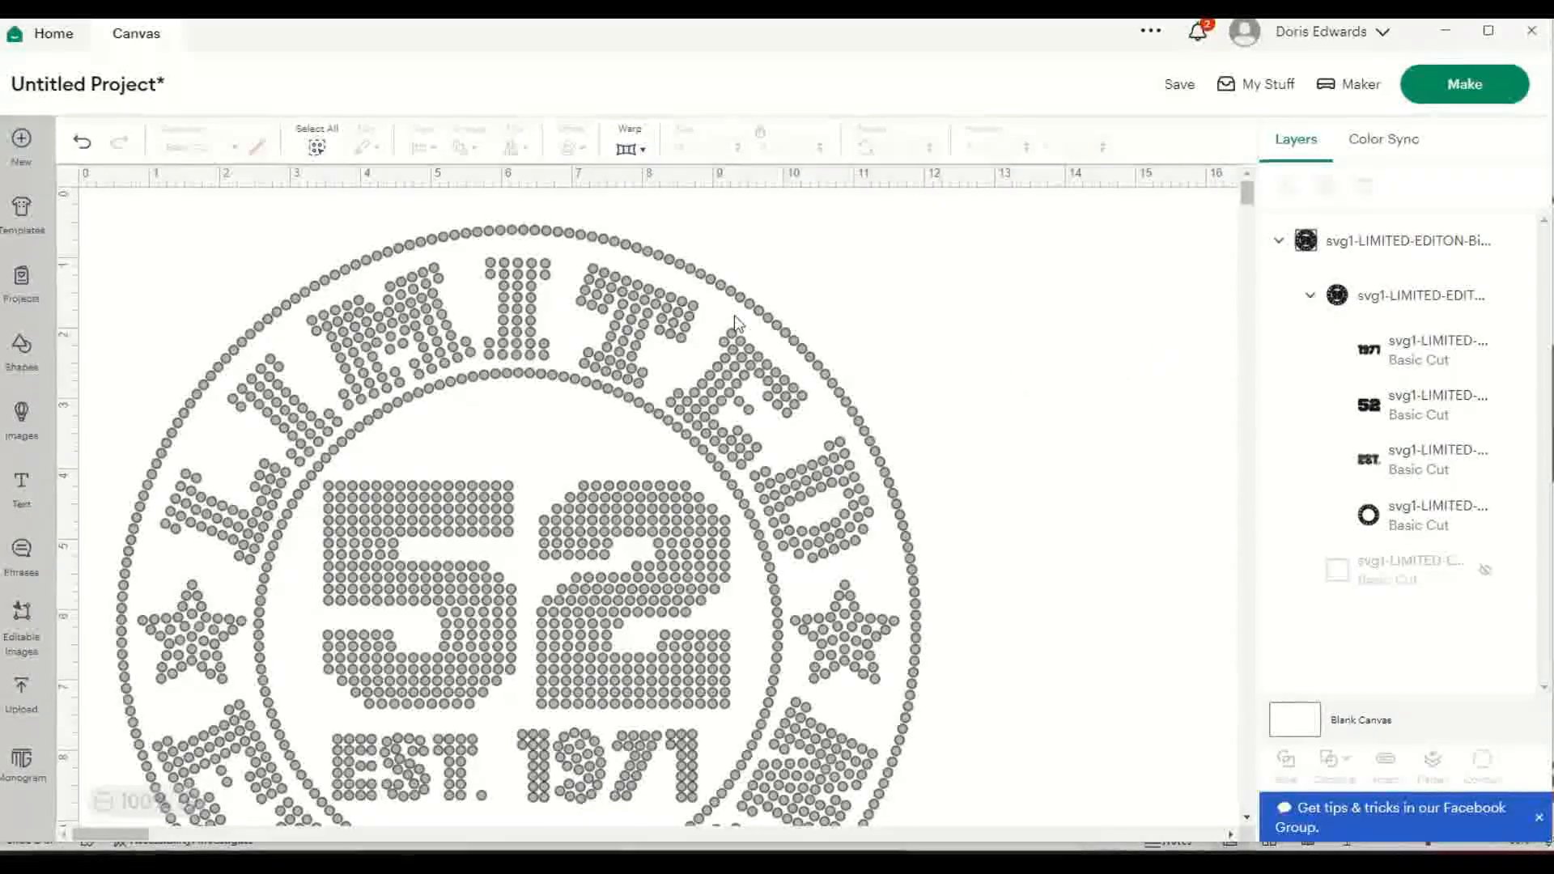
{"action": "left_click", "coordinate": [757, 306]}
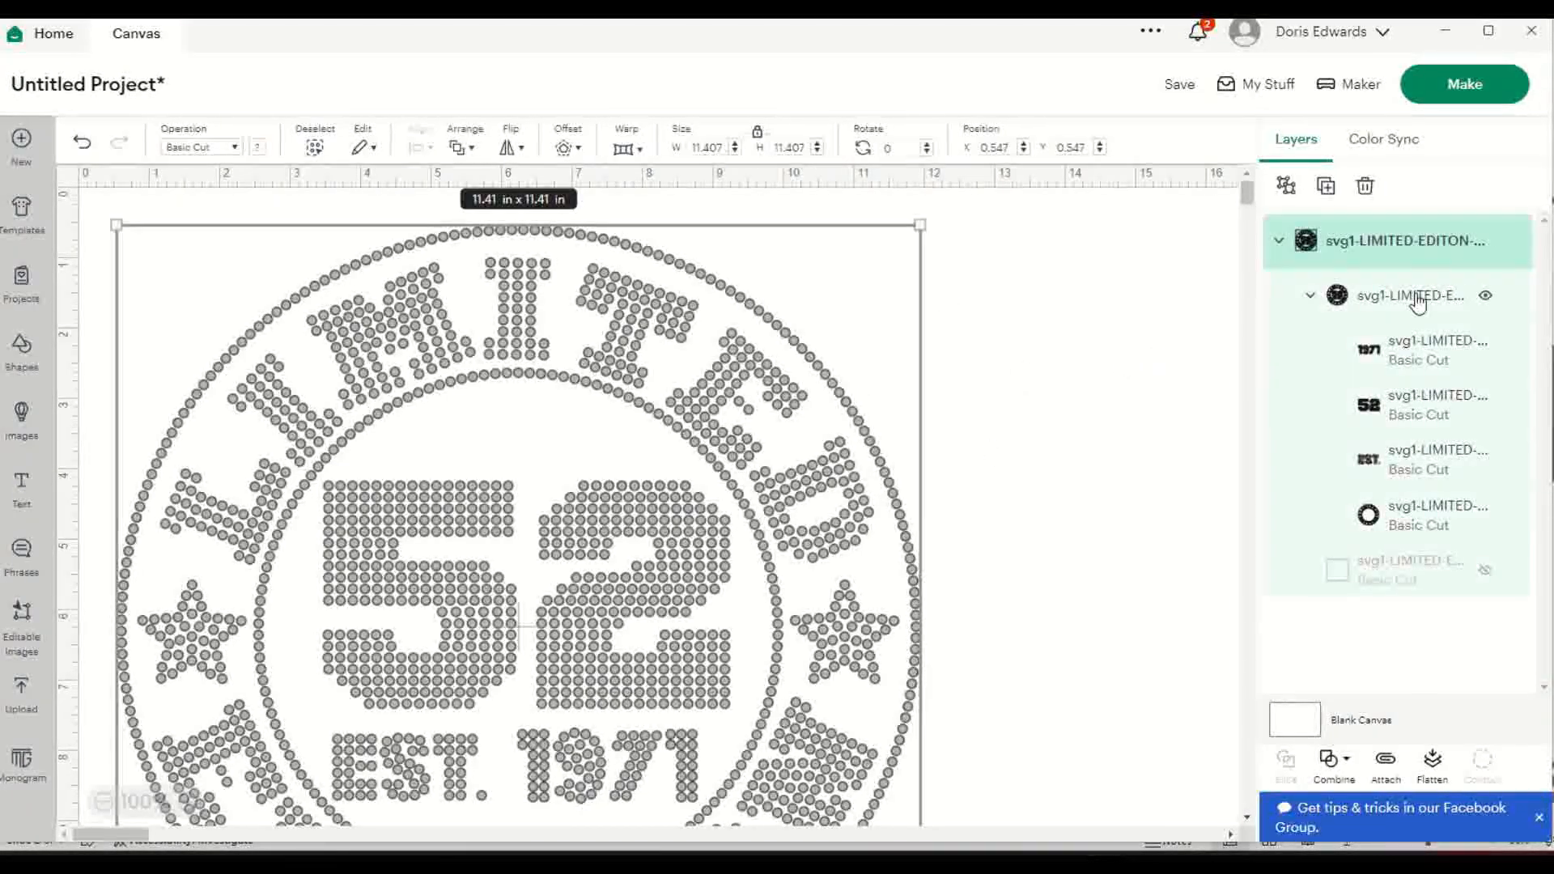
Toggle the visibility of the design's group and its 1971, 52, EST. and ring layers to examine which part each controls.
{"action": "left_click", "coordinate": [1488, 297]}
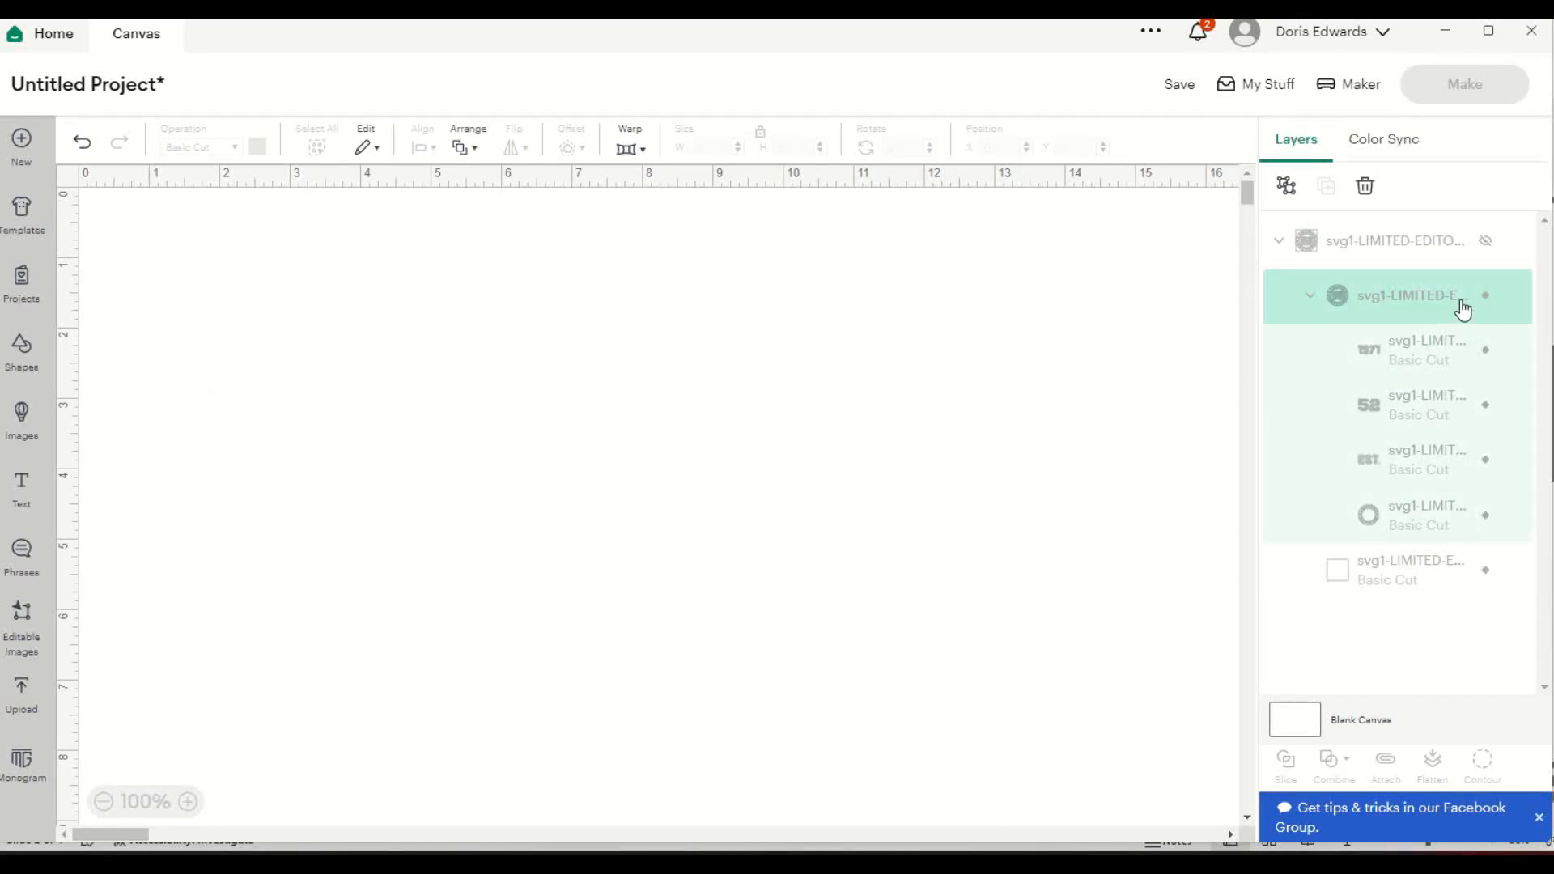
{"action": "left_click", "coordinate": [1487, 247]}
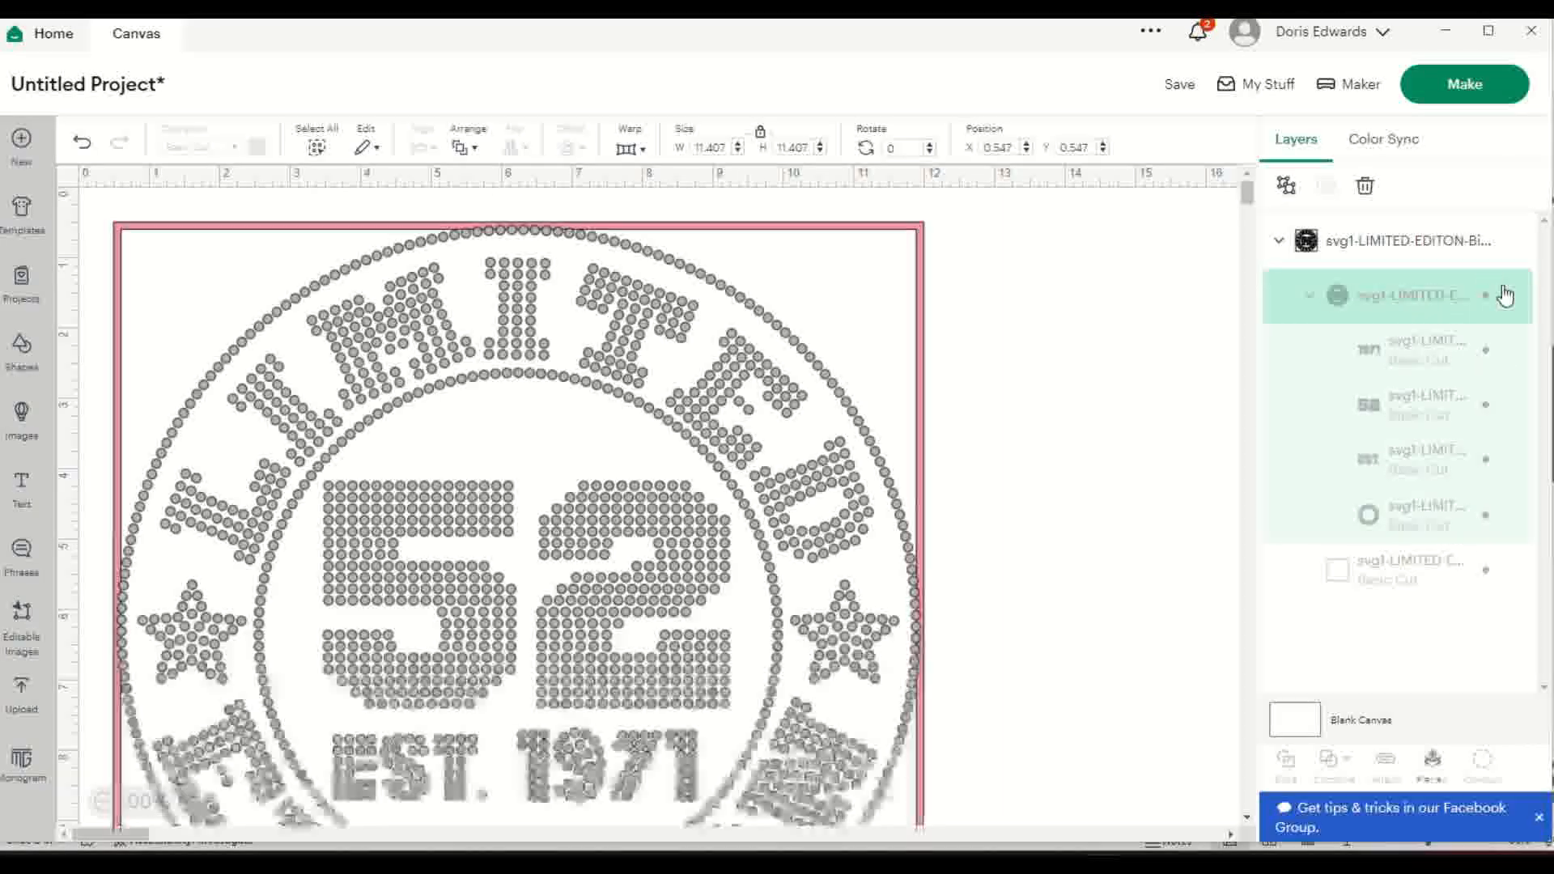
{"action": "left_click", "coordinate": [1487, 356]}
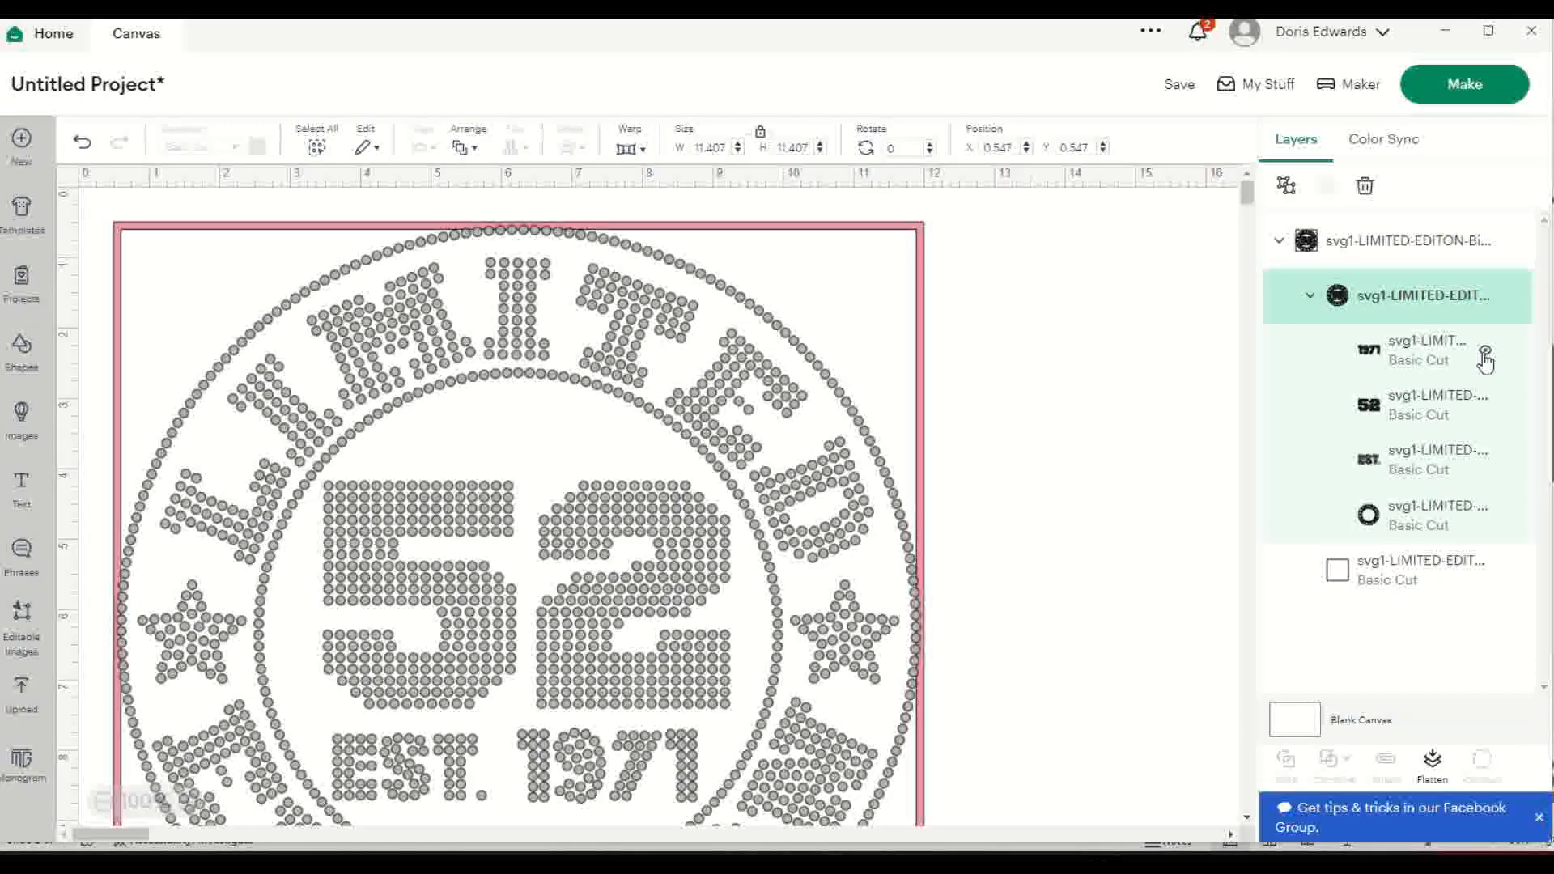
{"action": "left_click", "coordinate": [1486, 356]}
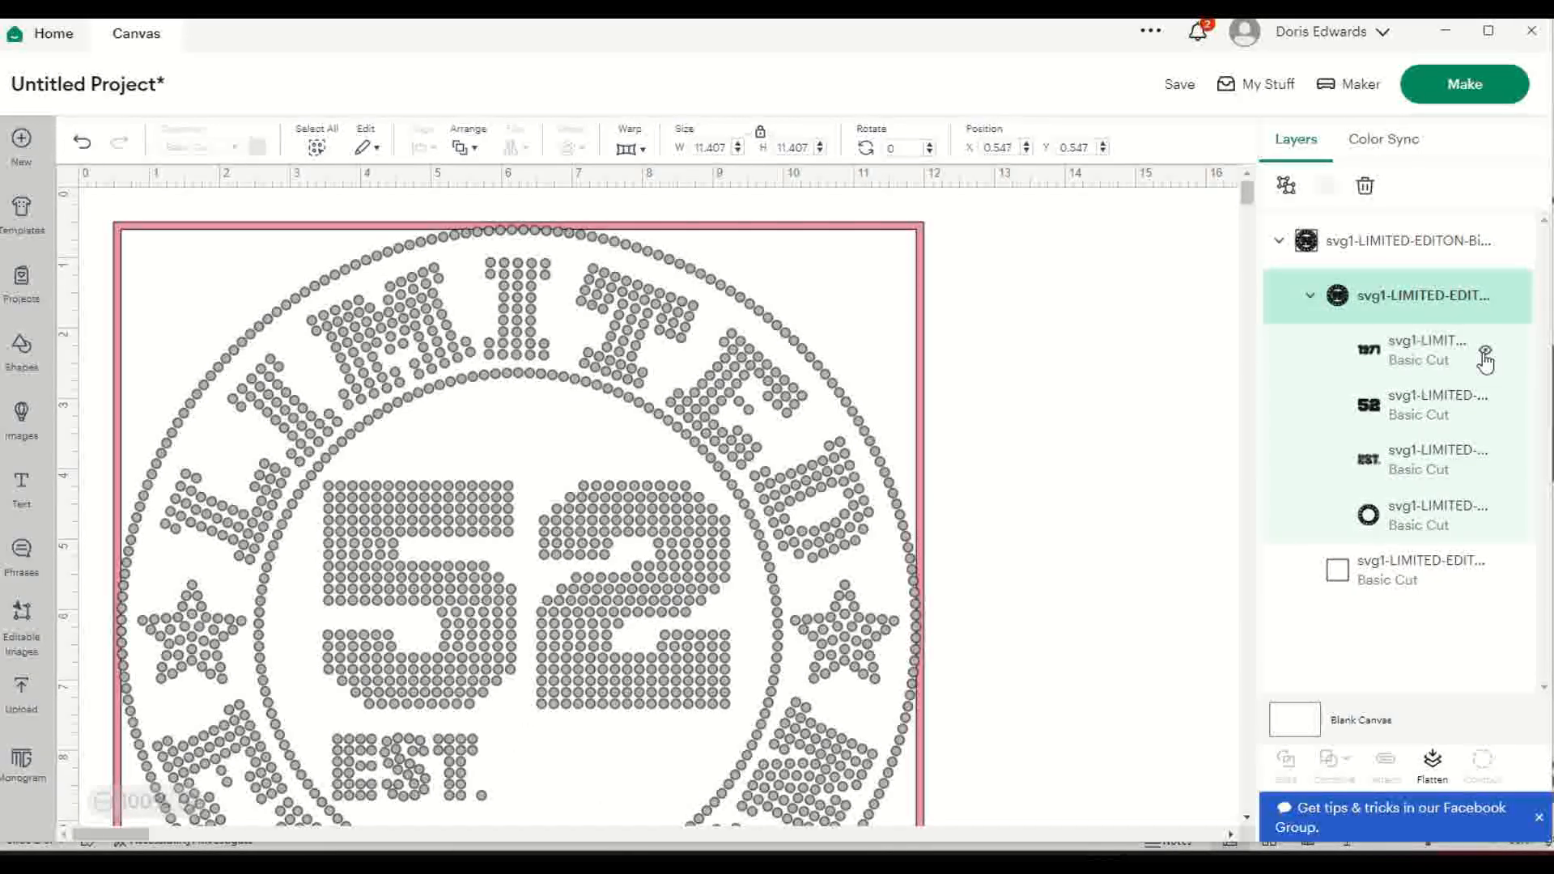
{"action": "left_click", "coordinate": [1487, 405]}
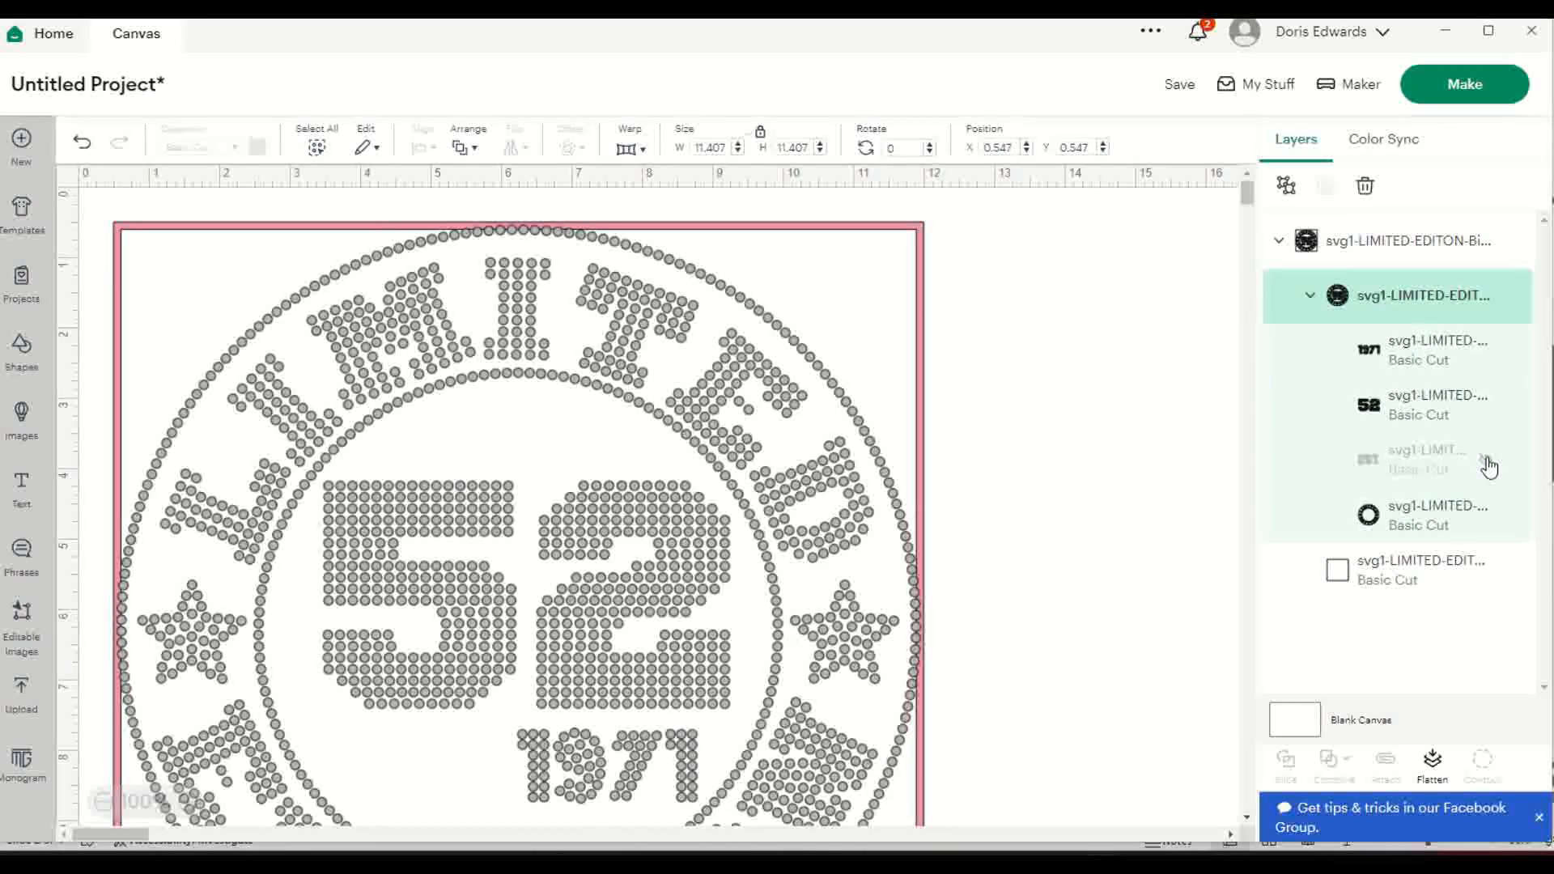
{"action": "left_click", "coordinate": [1489, 516]}
{"action": "left_click", "coordinate": [1488, 516]}
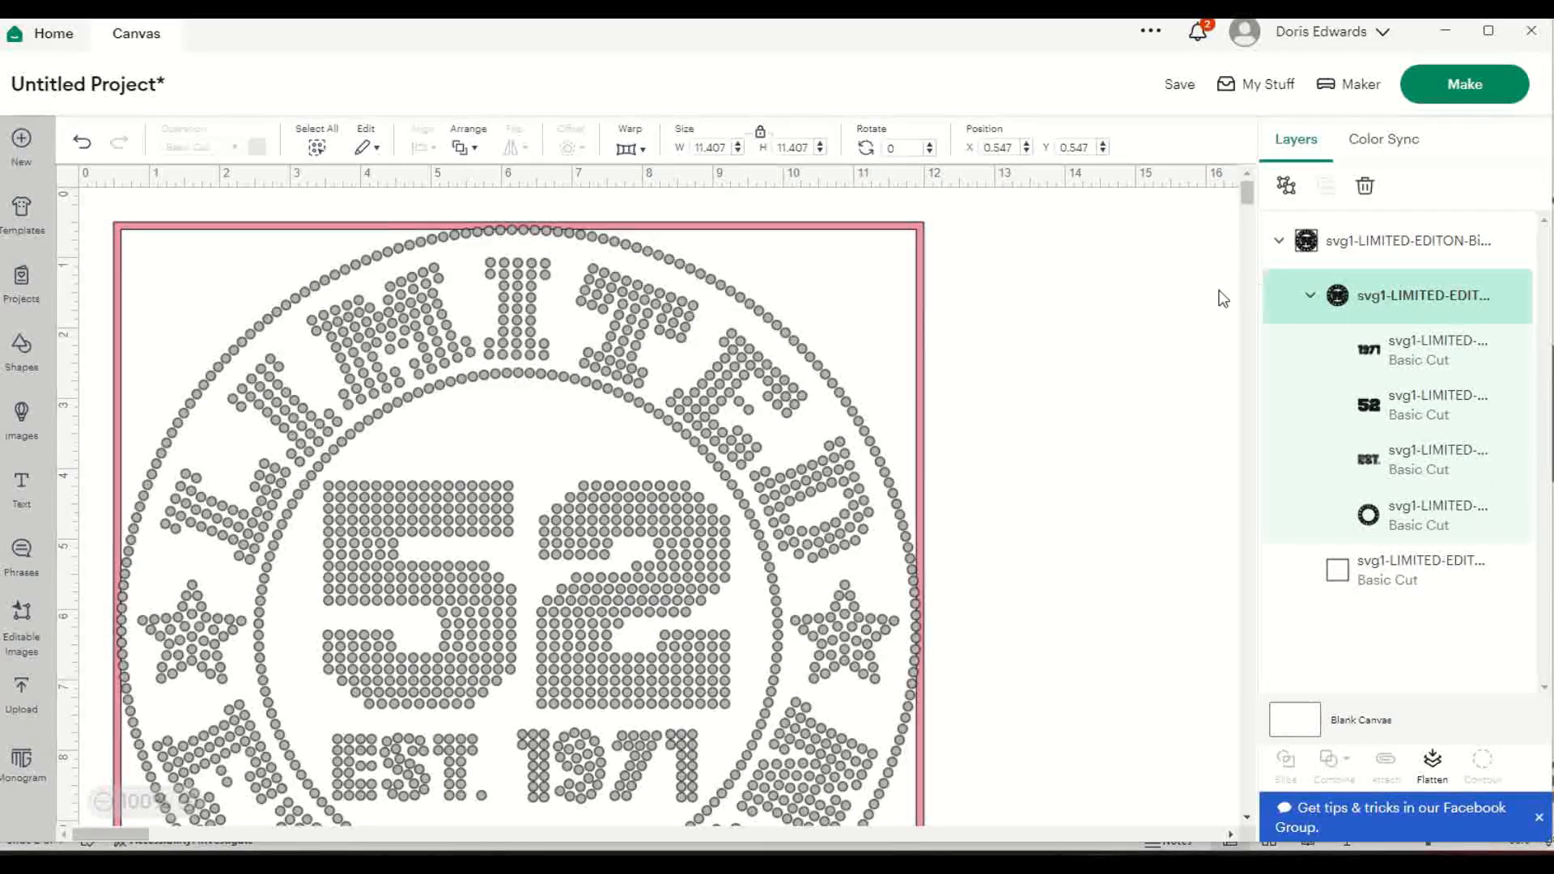
Hide the entire Limited Edition design and start a new image upload, browsing for a file on the computer.
{"action": "left_click", "coordinate": [1487, 243]}
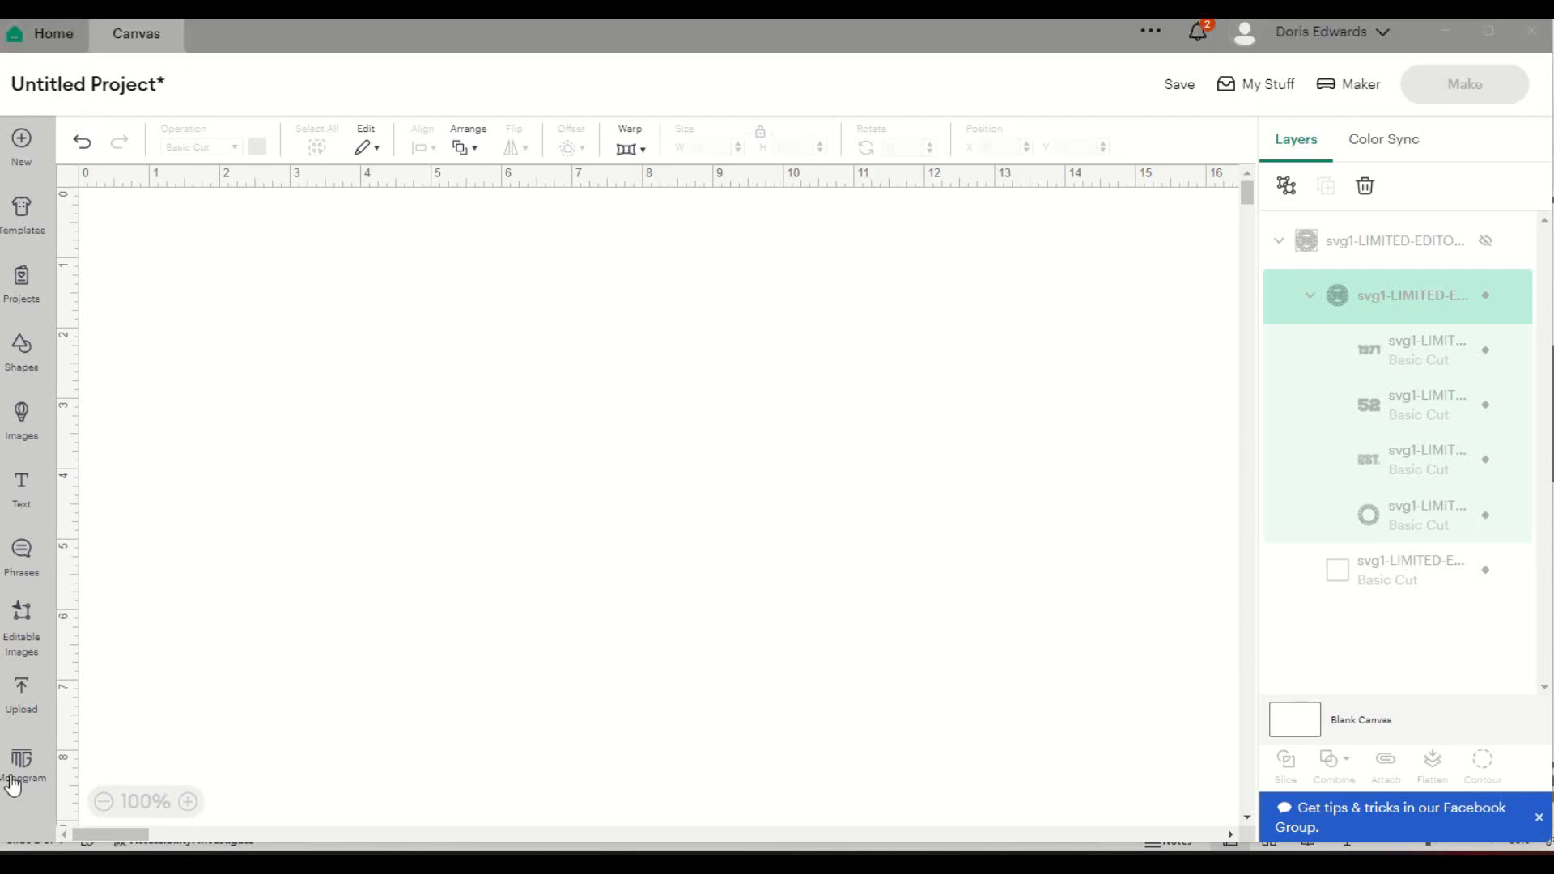
{"action": "left_click", "coordinate": [15, 716]}
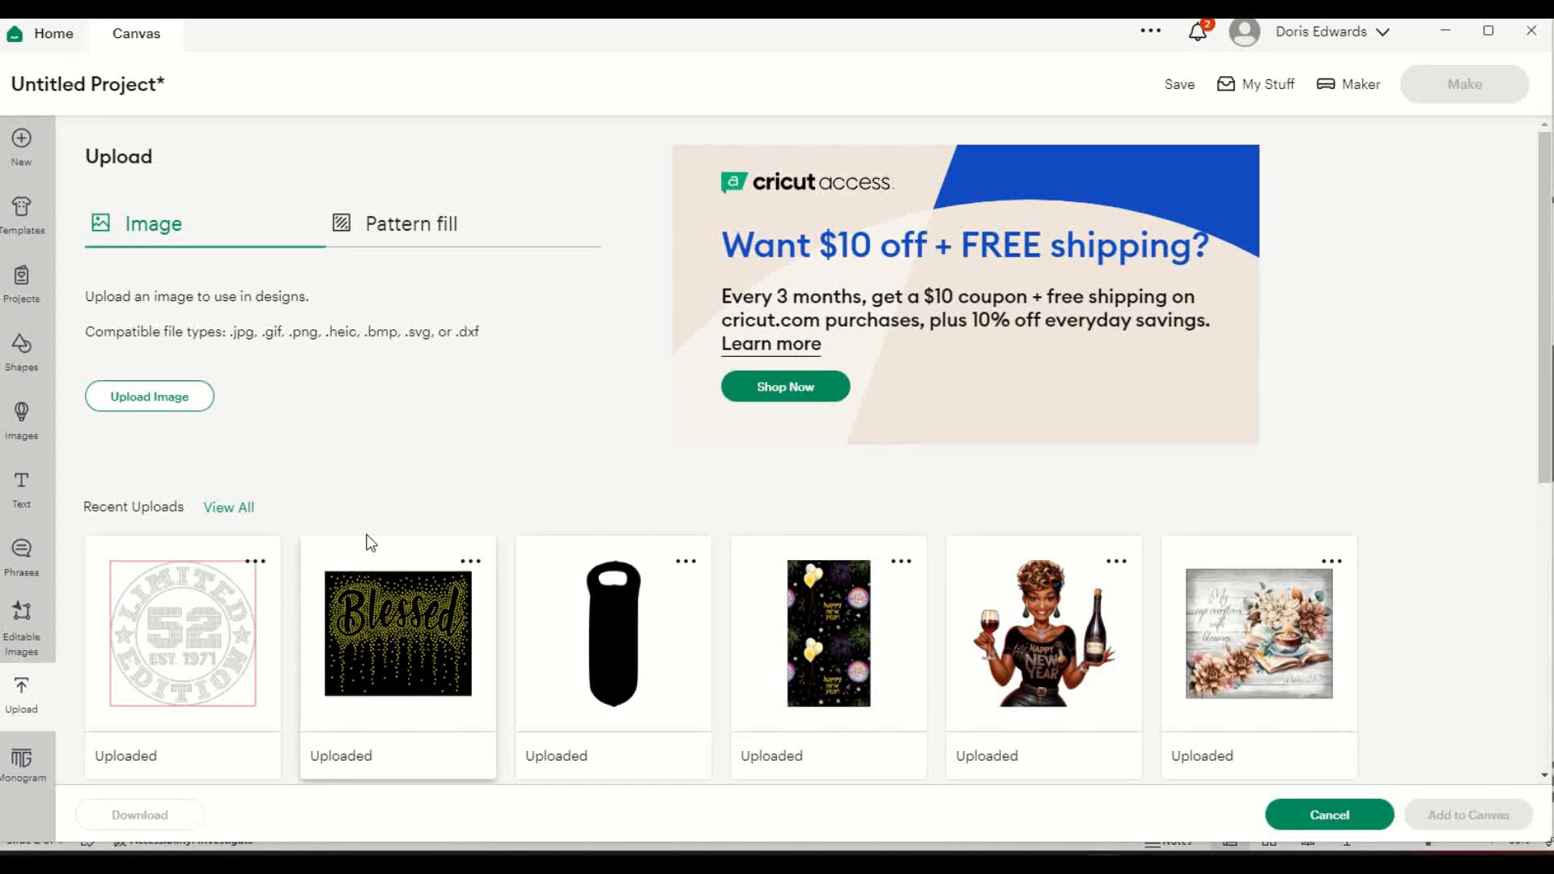
{"action": "left_click", "coordinate": [173, 400]}
{"action": "left_click", "coordinate": [798, 407]}
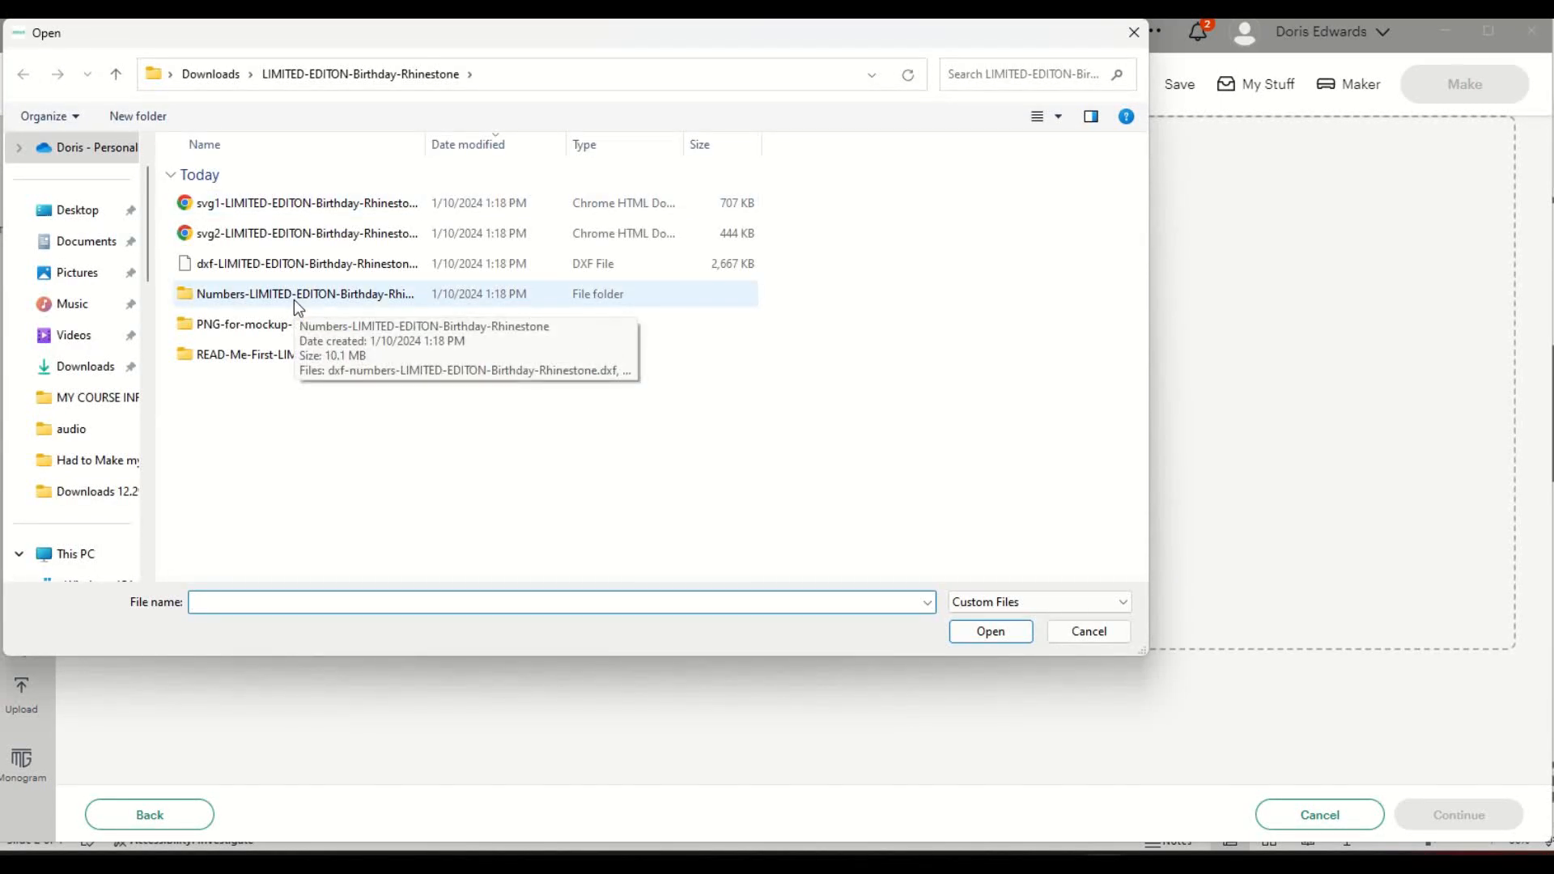
Upload the svg1-numbers-LIMITED-EDITON-Birthday-Rhinestone file from the Numbers folder and add it to the canvas.
{"action": "left_click", "coordinate": [294, 300]}
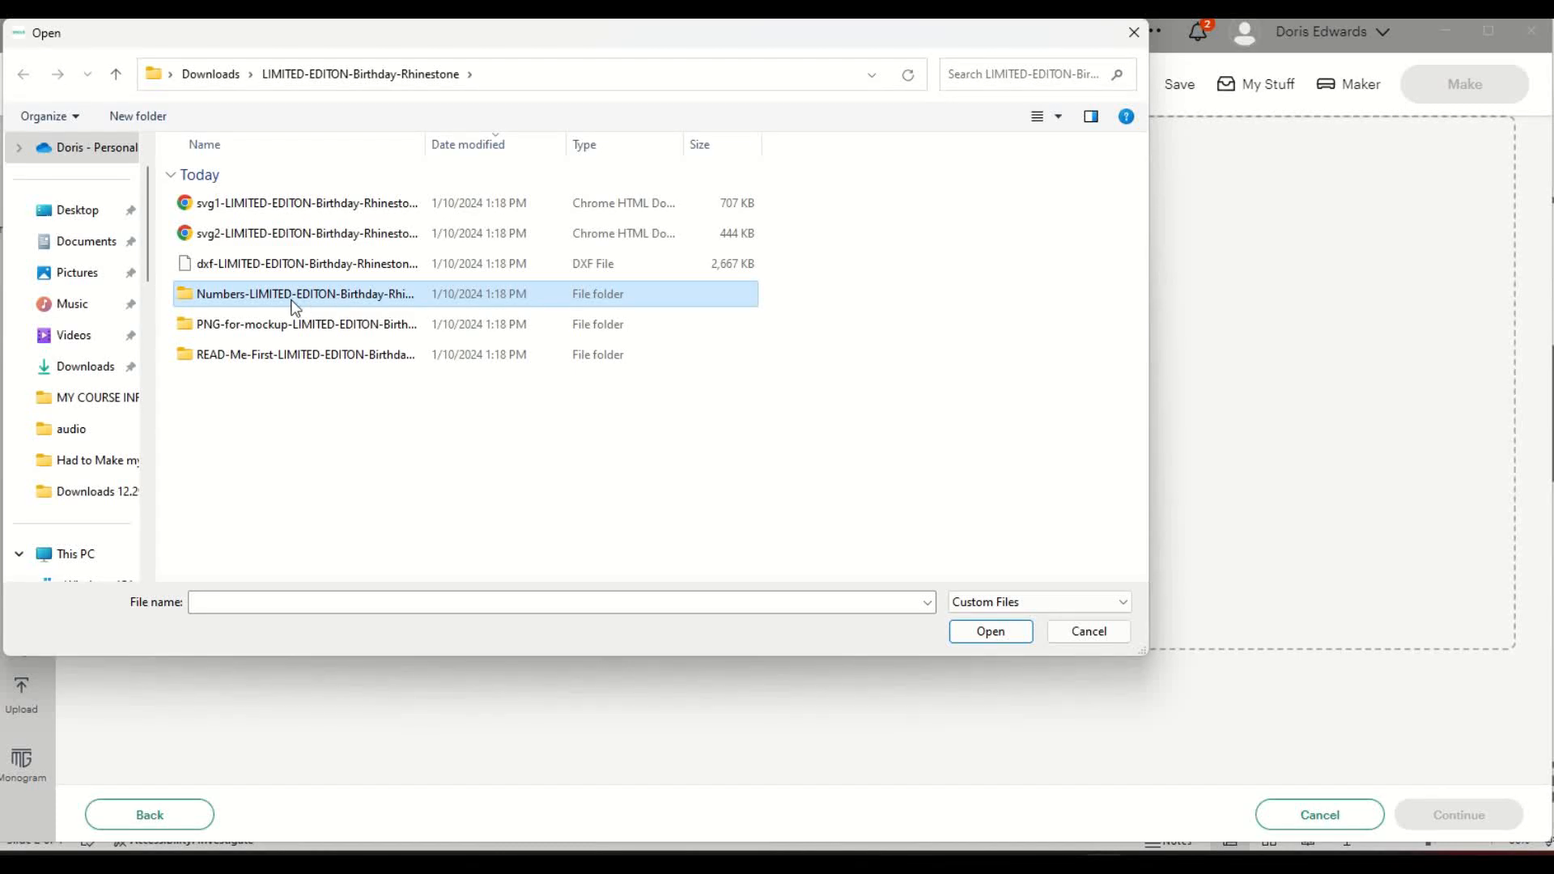
{"action": "double_click", "coordinate": [293, 299]}
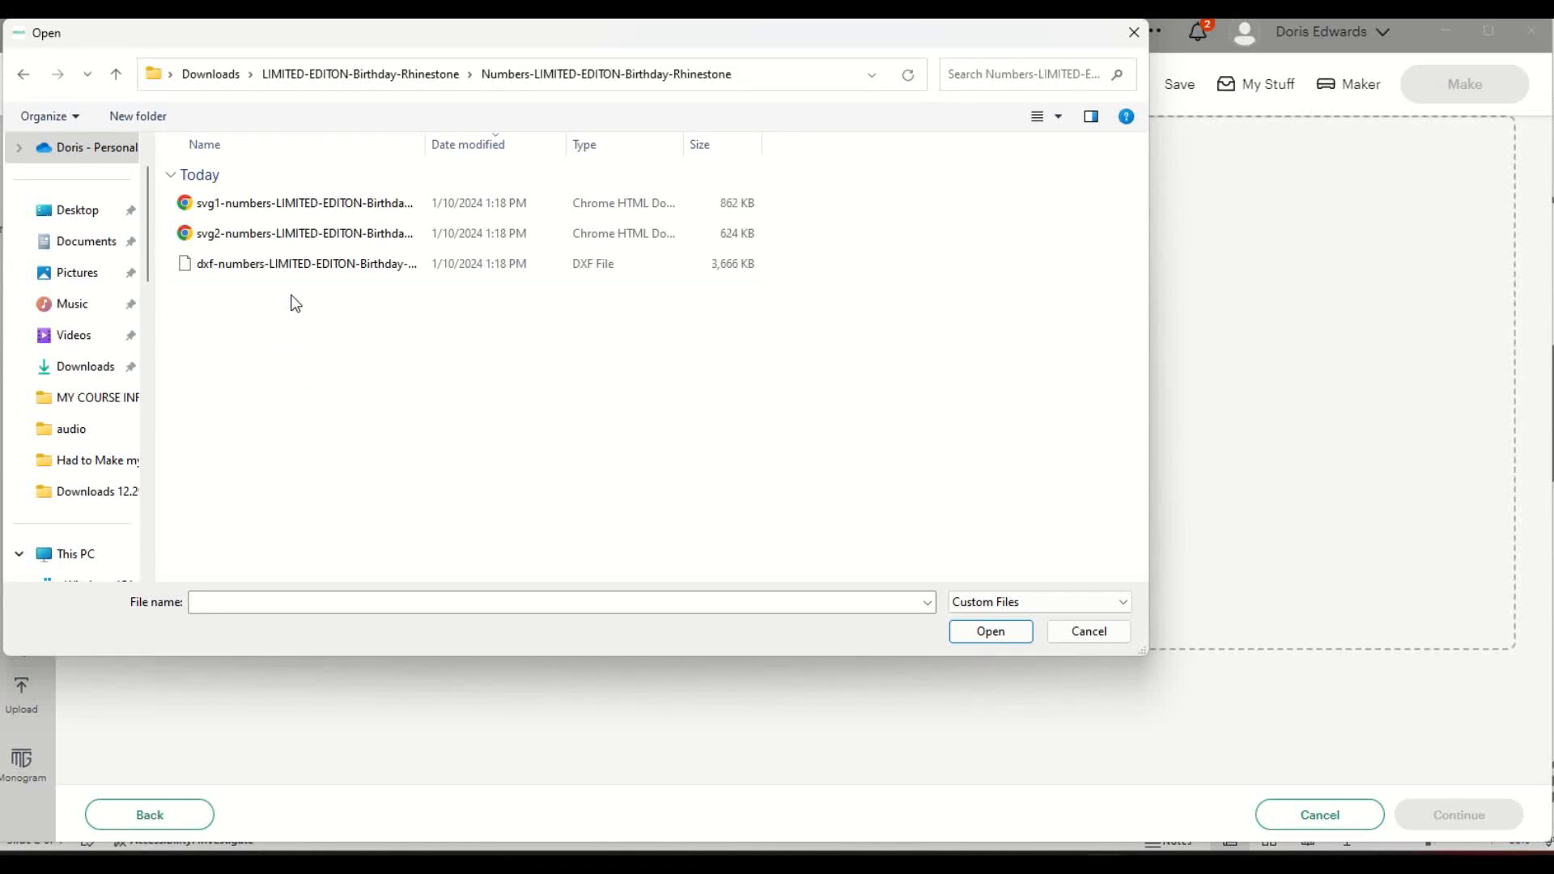
{"action": "double_click", "coordinate": [307, 213]}
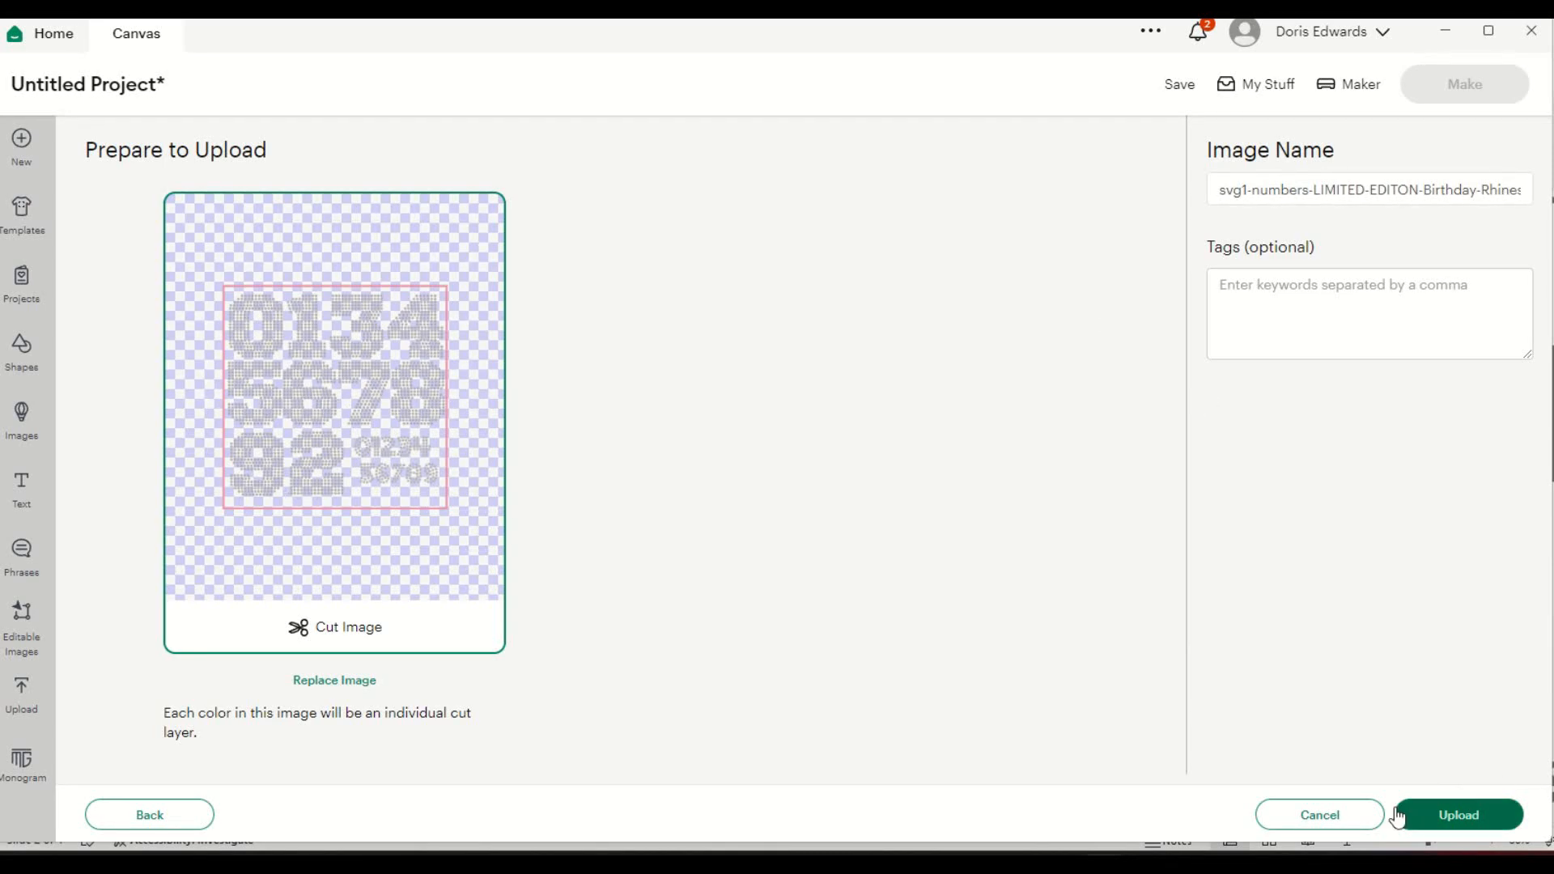
{"action": "left_click", "coordinate": [1460, 819]}
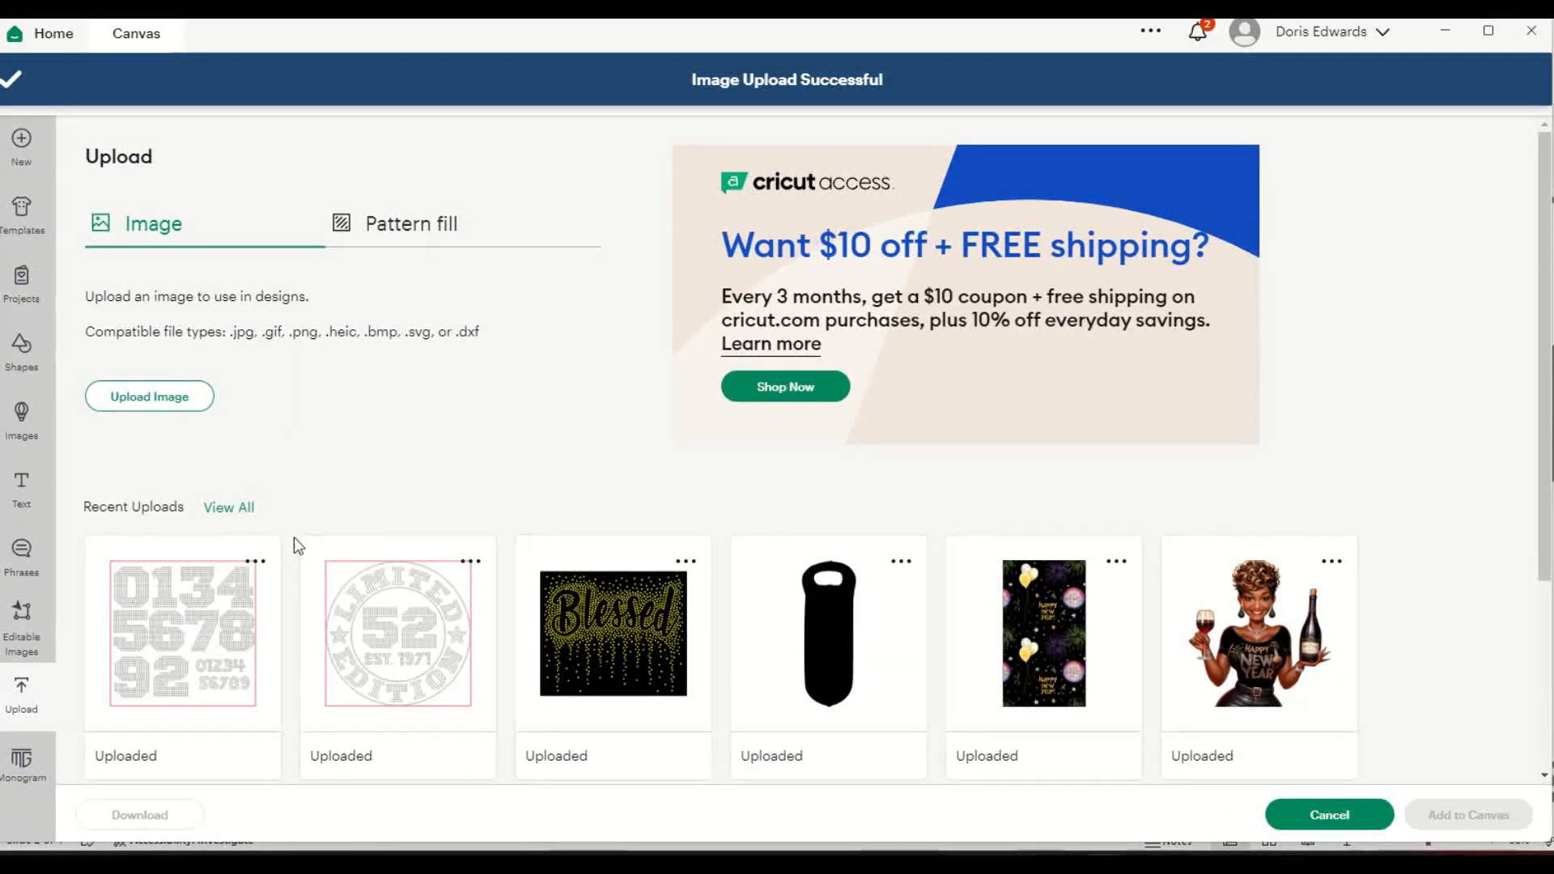
{"action": "left_click", "coordinate": [230, 625]}
{"action": "left_click", "coordinate": [1469, 815]}
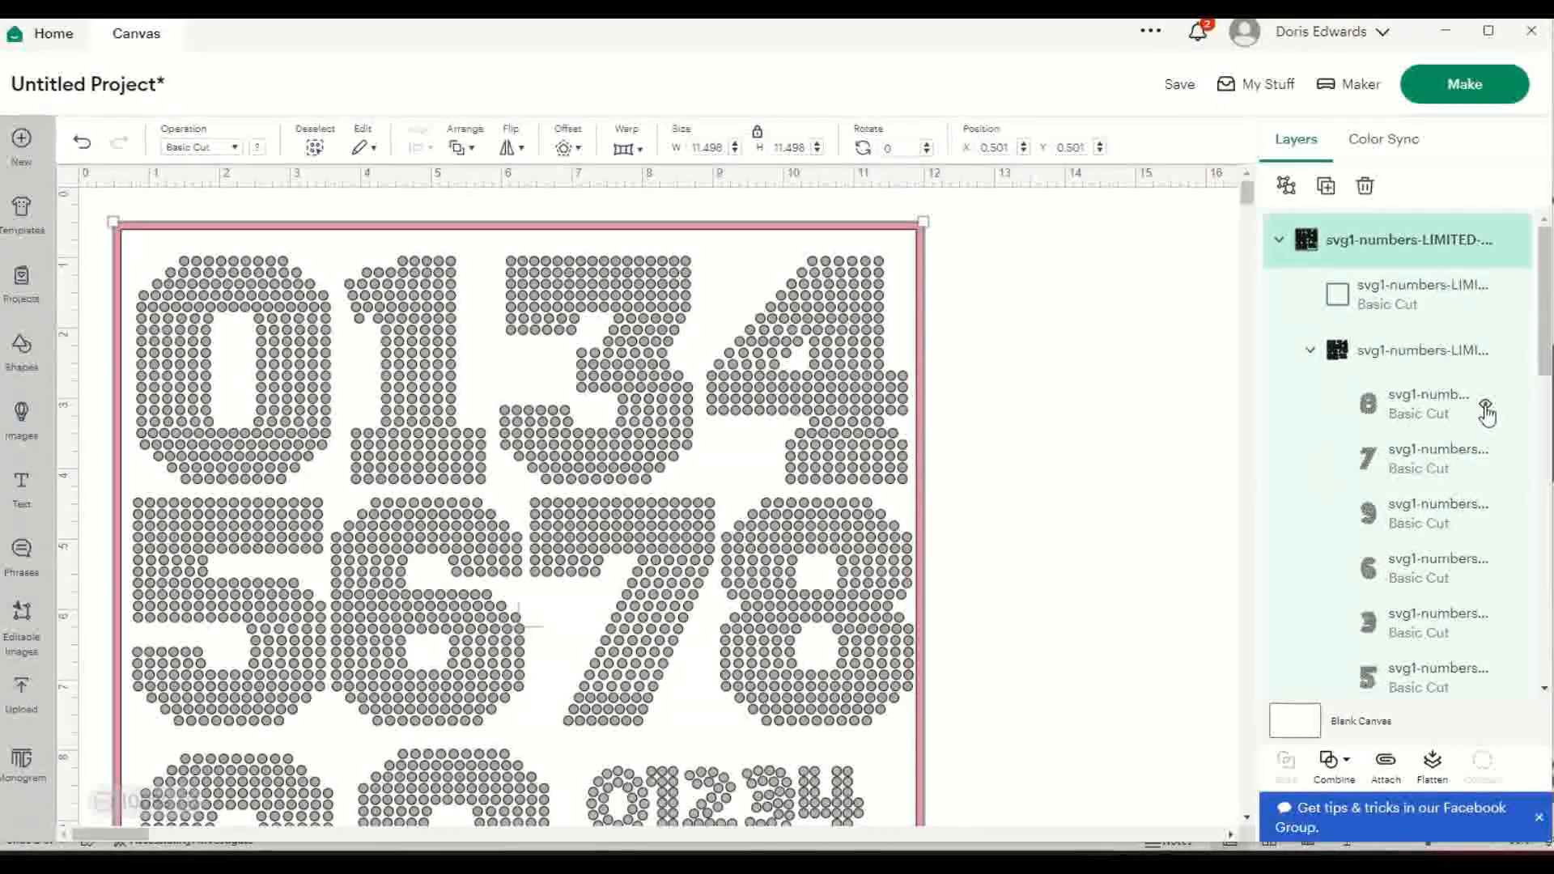
Hide the small 8 and small 7 layers of the numbers design and ungroup the whole design.
{"action": "left_click", "coordinate": [1487, 407]}
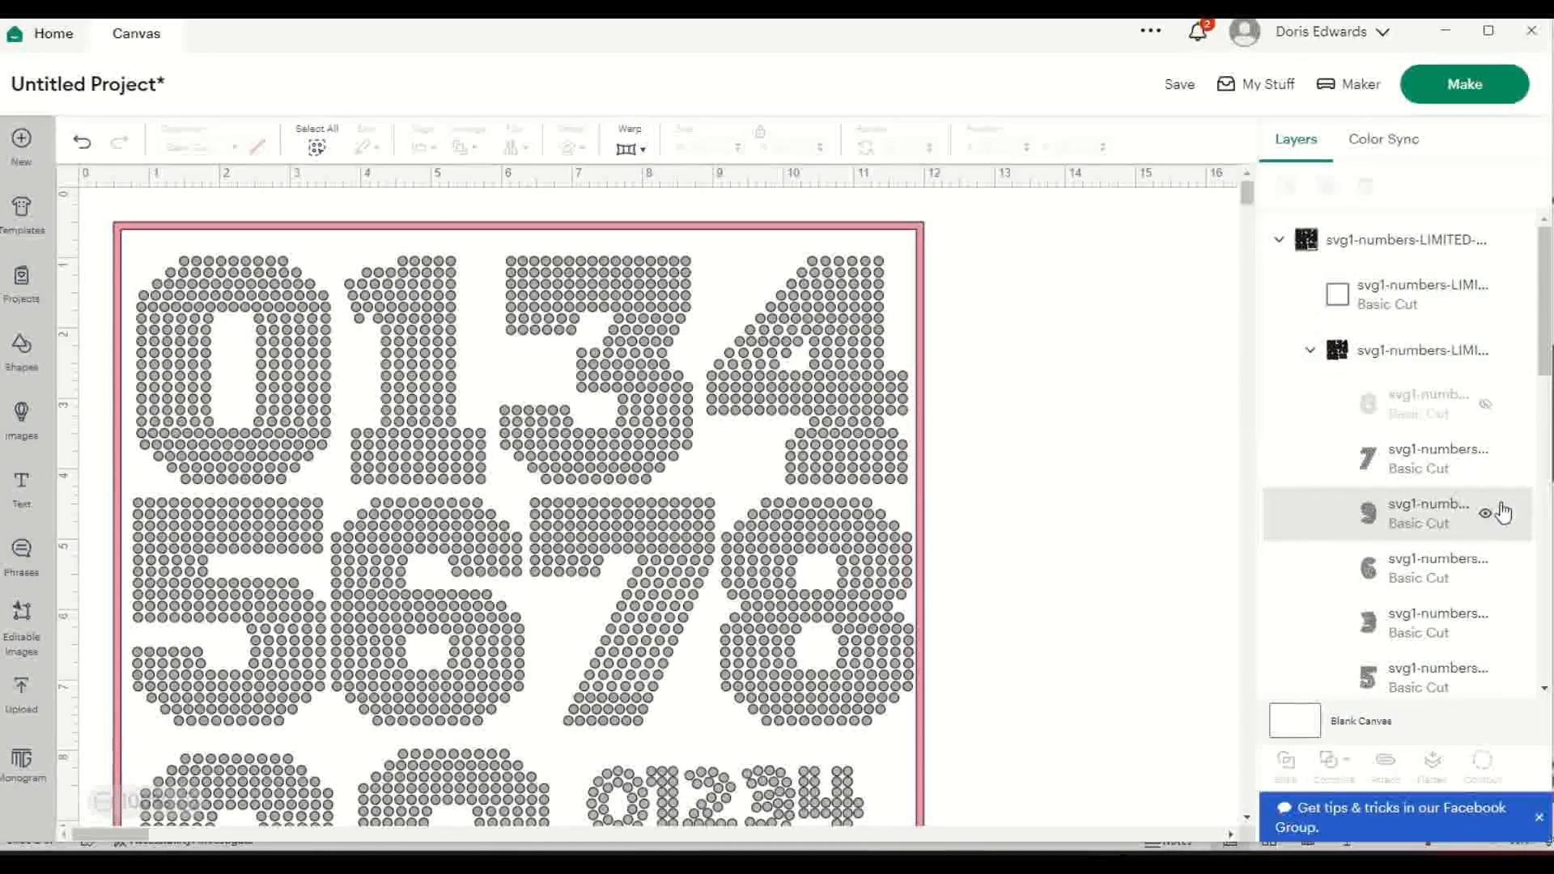
{"action": "left_click", "coordinate": [1486, 465]}
{"action": "key", "text": "ctrl+a"}
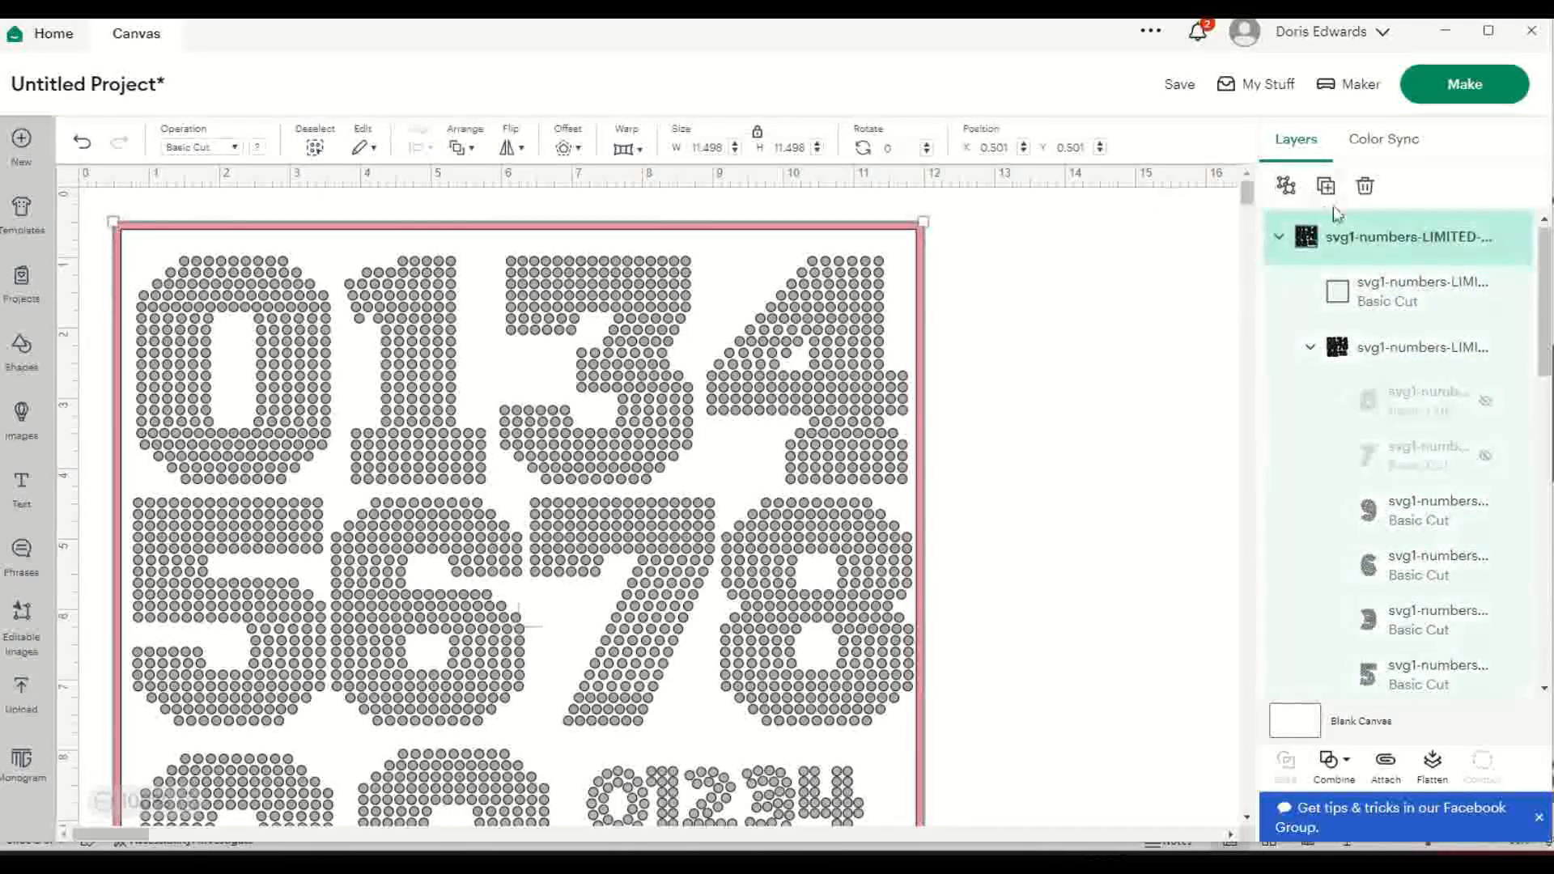
{"action": "left_click", "coordinate": [1288, 190]}
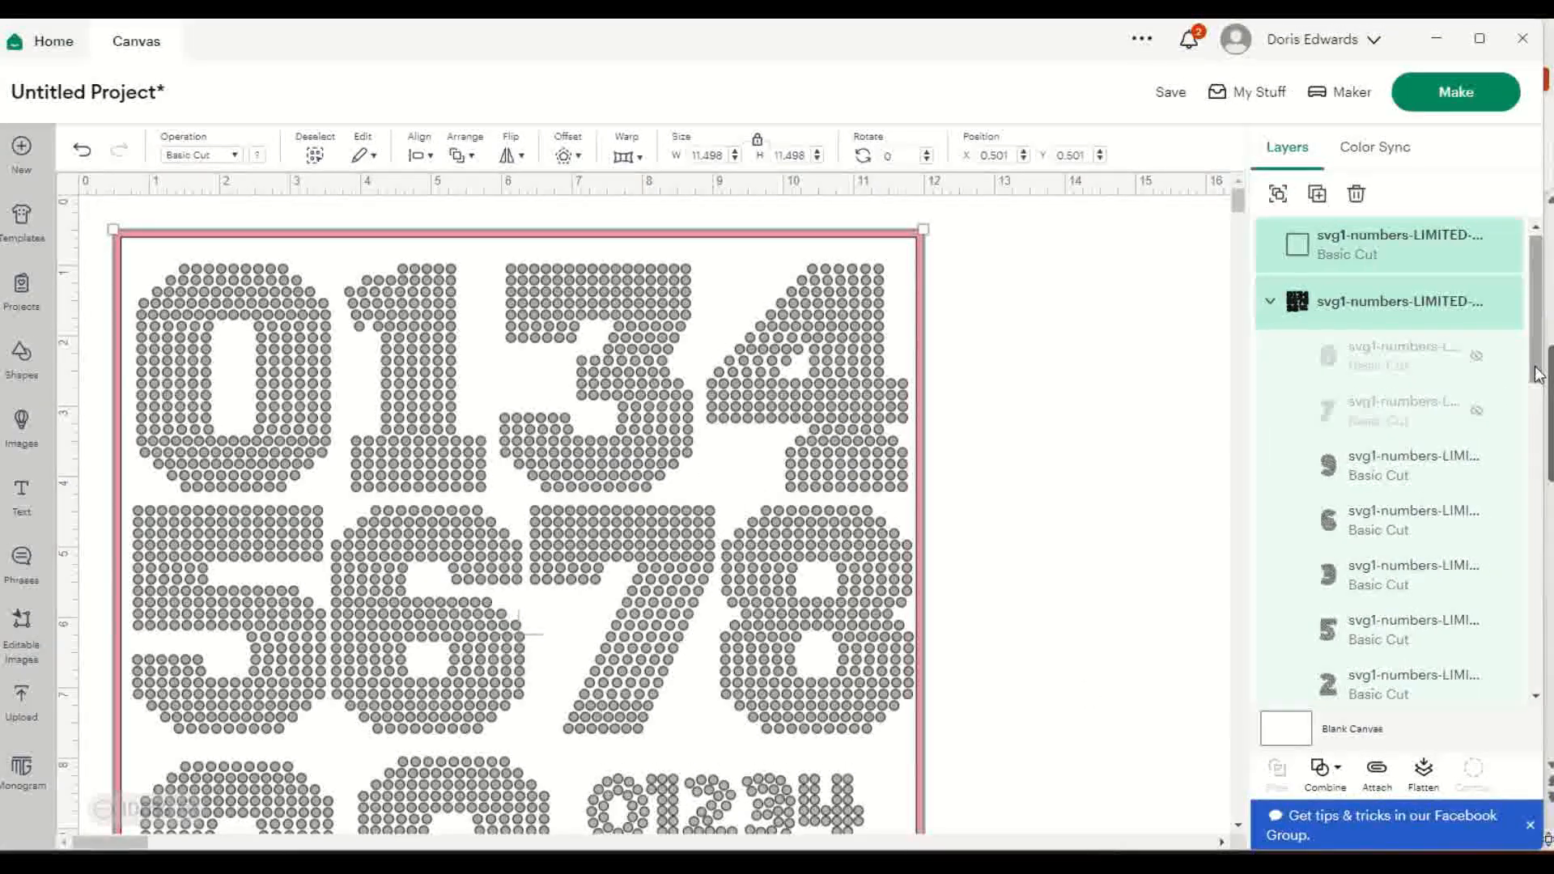
Hide the large 7, 8 and 2 layers in the numbers design.
{"action": "left_click_drag", "start_coordinate": [1544, 346], "coordinate": [1546, 544]}
{"action": "scroll", "coordinate": [1541, 546], "scroll_direction": "up", "scroll_amount": 1}
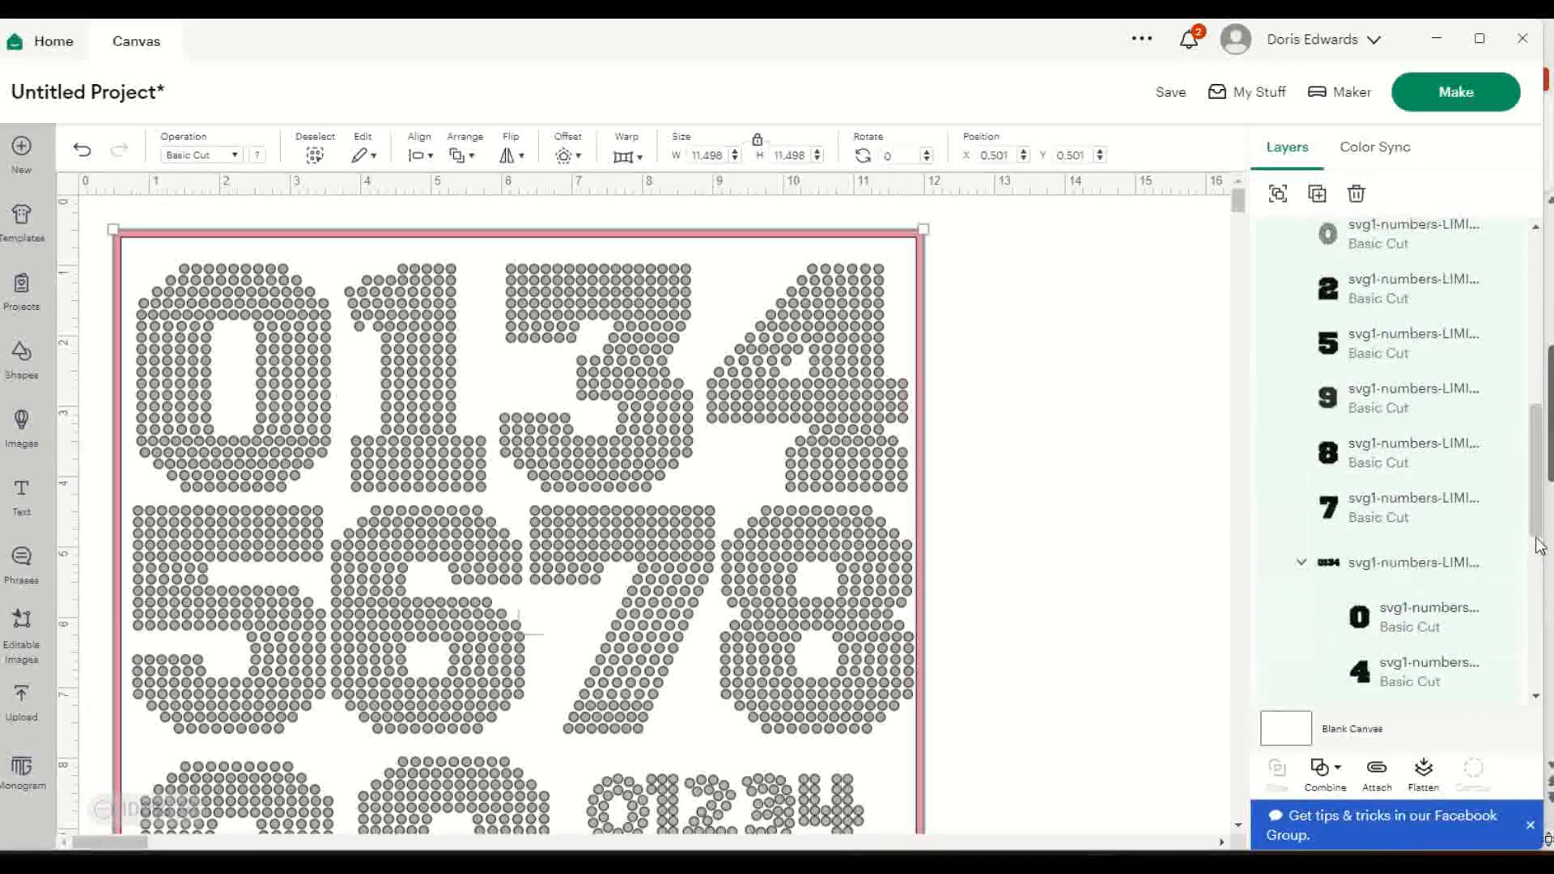
{"action": "left_click", "coordinate": [1479, 514]}
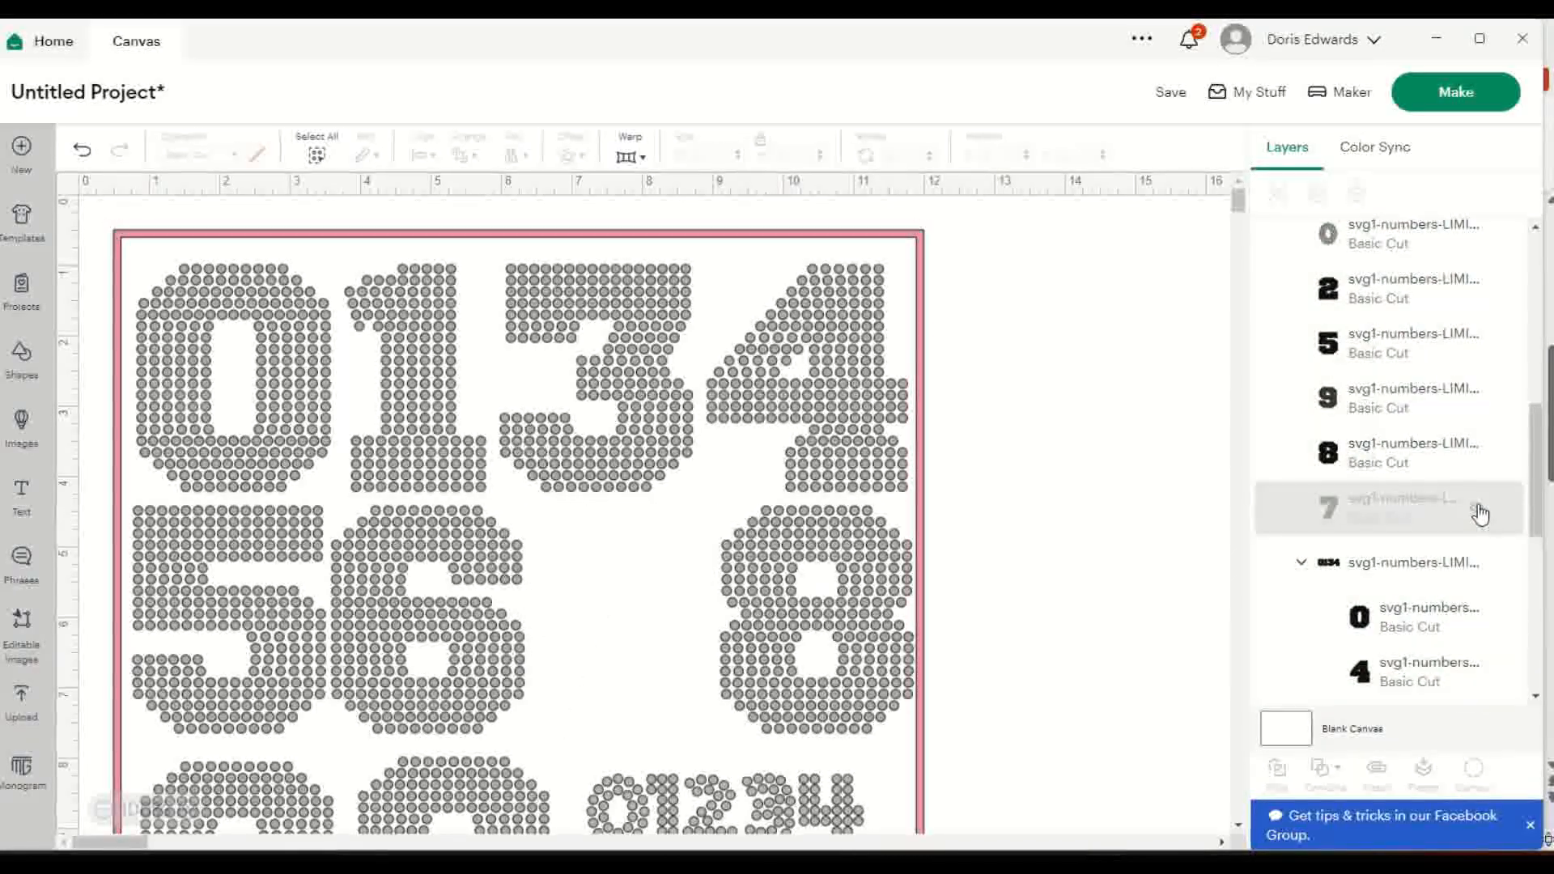
{"action": "left_click", "coordinate": [1477, 452]}
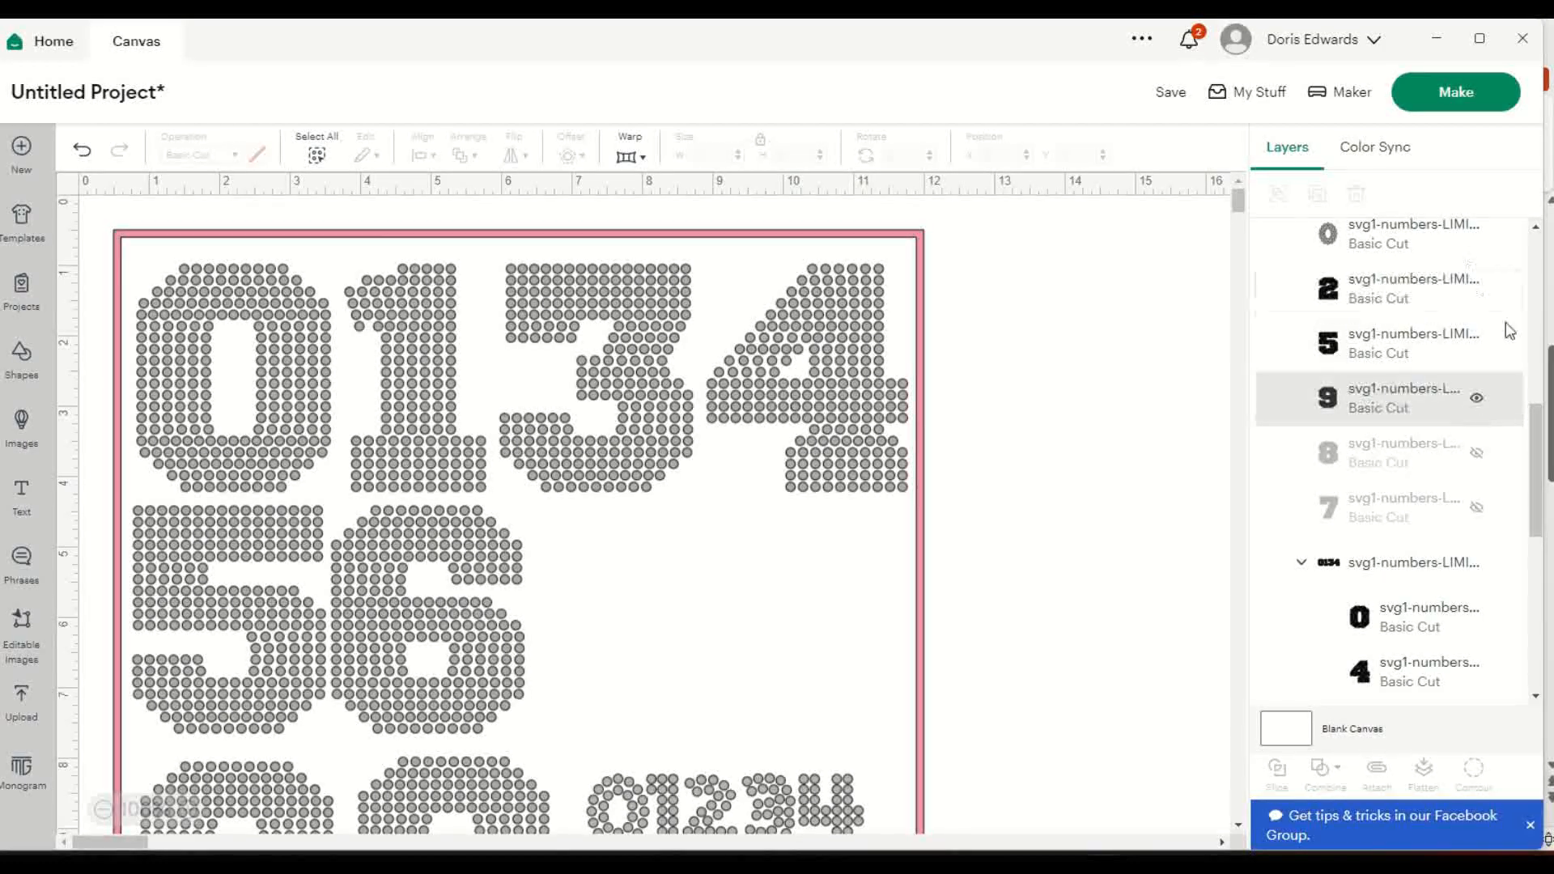
{"action": "left_click", "coordinate": [1478, 293]}
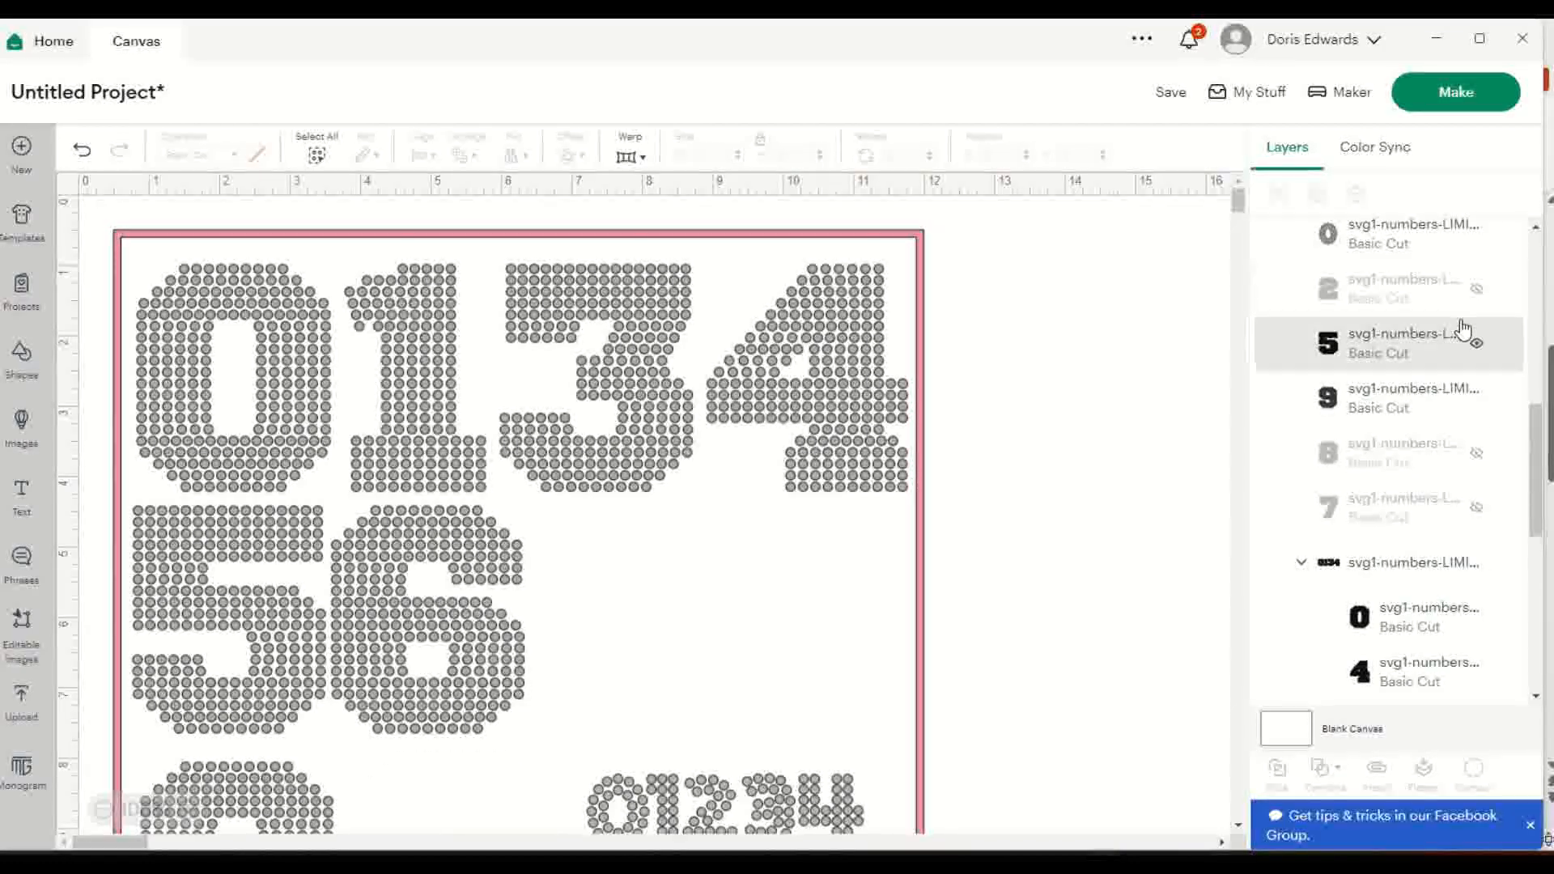
Hide the small 0 layer, and briefly hide the small 1 layer before showing it again.
{"action": "scroll", "coordinate": [1462, 324], "scroll_direction": "up", "scroll_amount": 3}
{"action": "mouse_move", "coordinate": [1492, 438]}
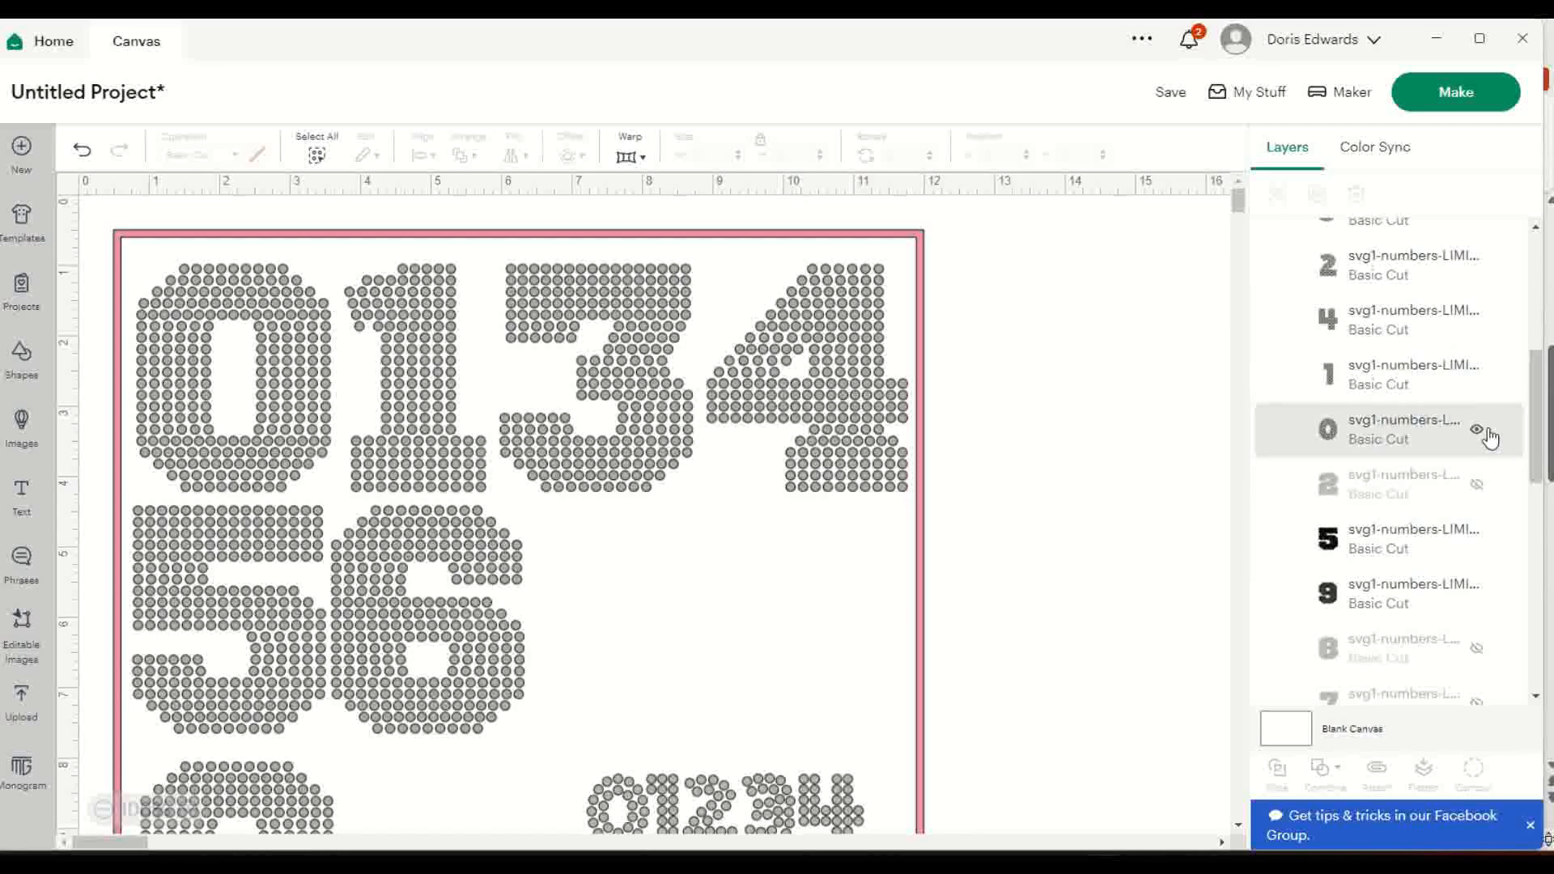
{"action": "left_click", "coordinate": [1478, 432]}
{"action": "mouse_move", "coordinate": [1482, 377]}
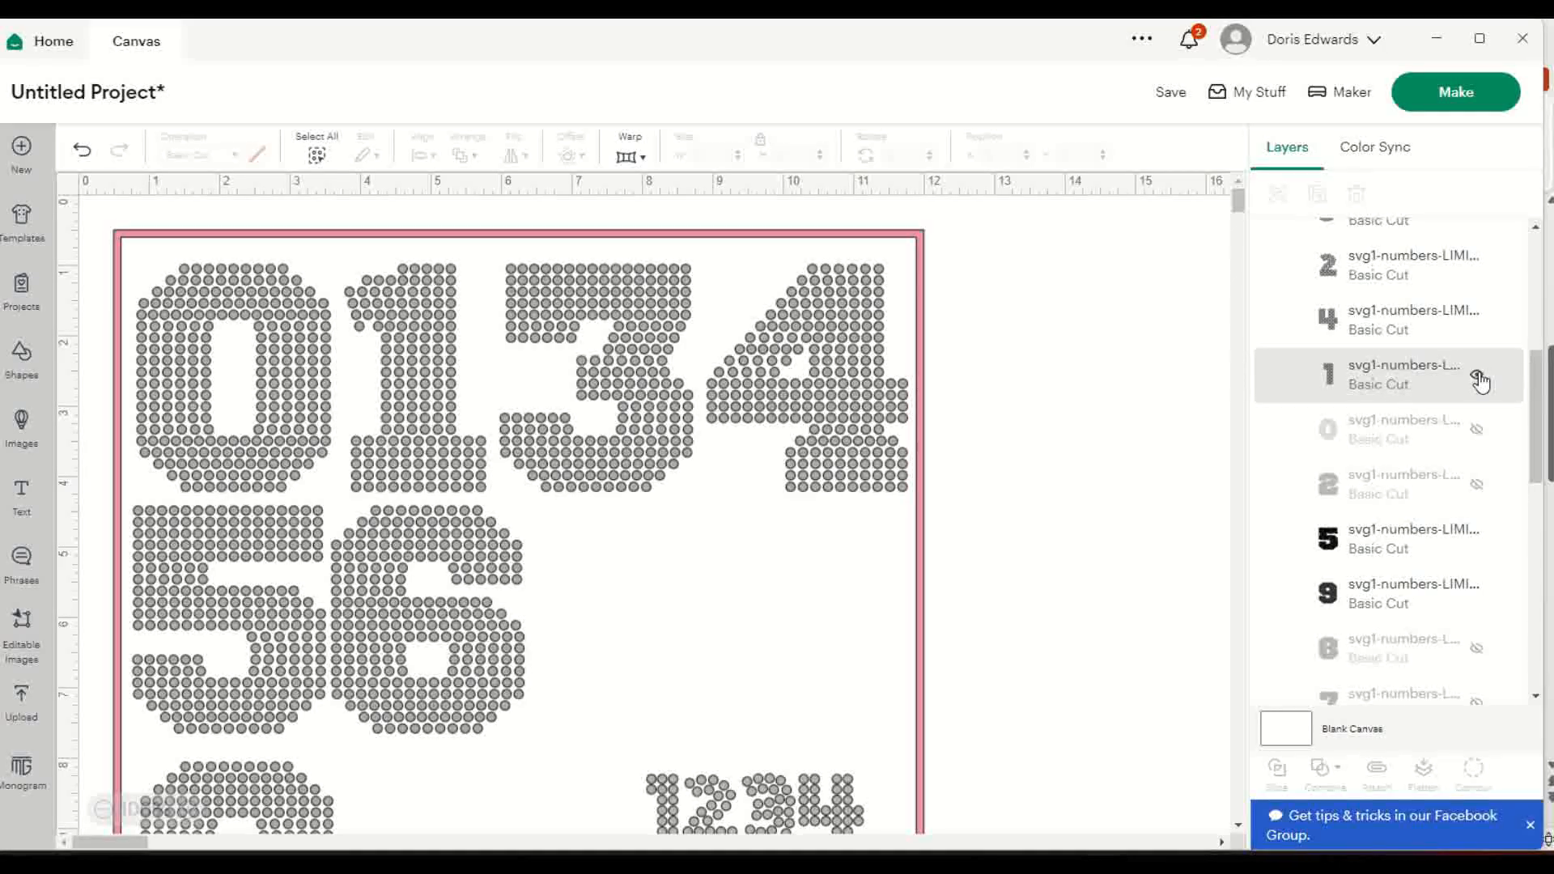
{"action": "mouse_move", "coordinate": [1477, 327]}
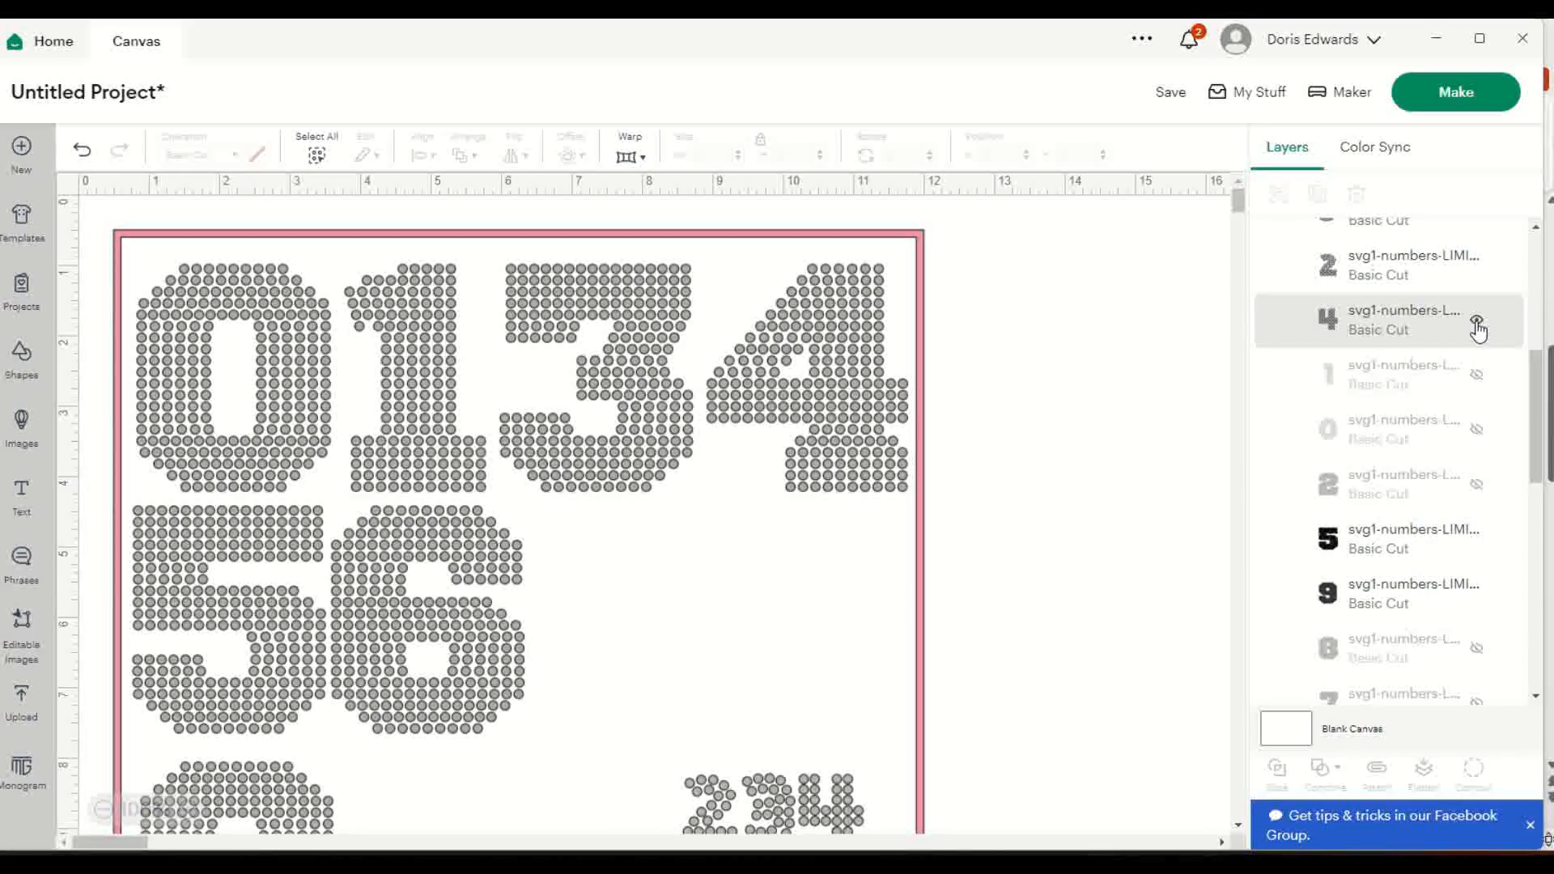
{"action": "left_click", "coordinate": [1478, 378]}
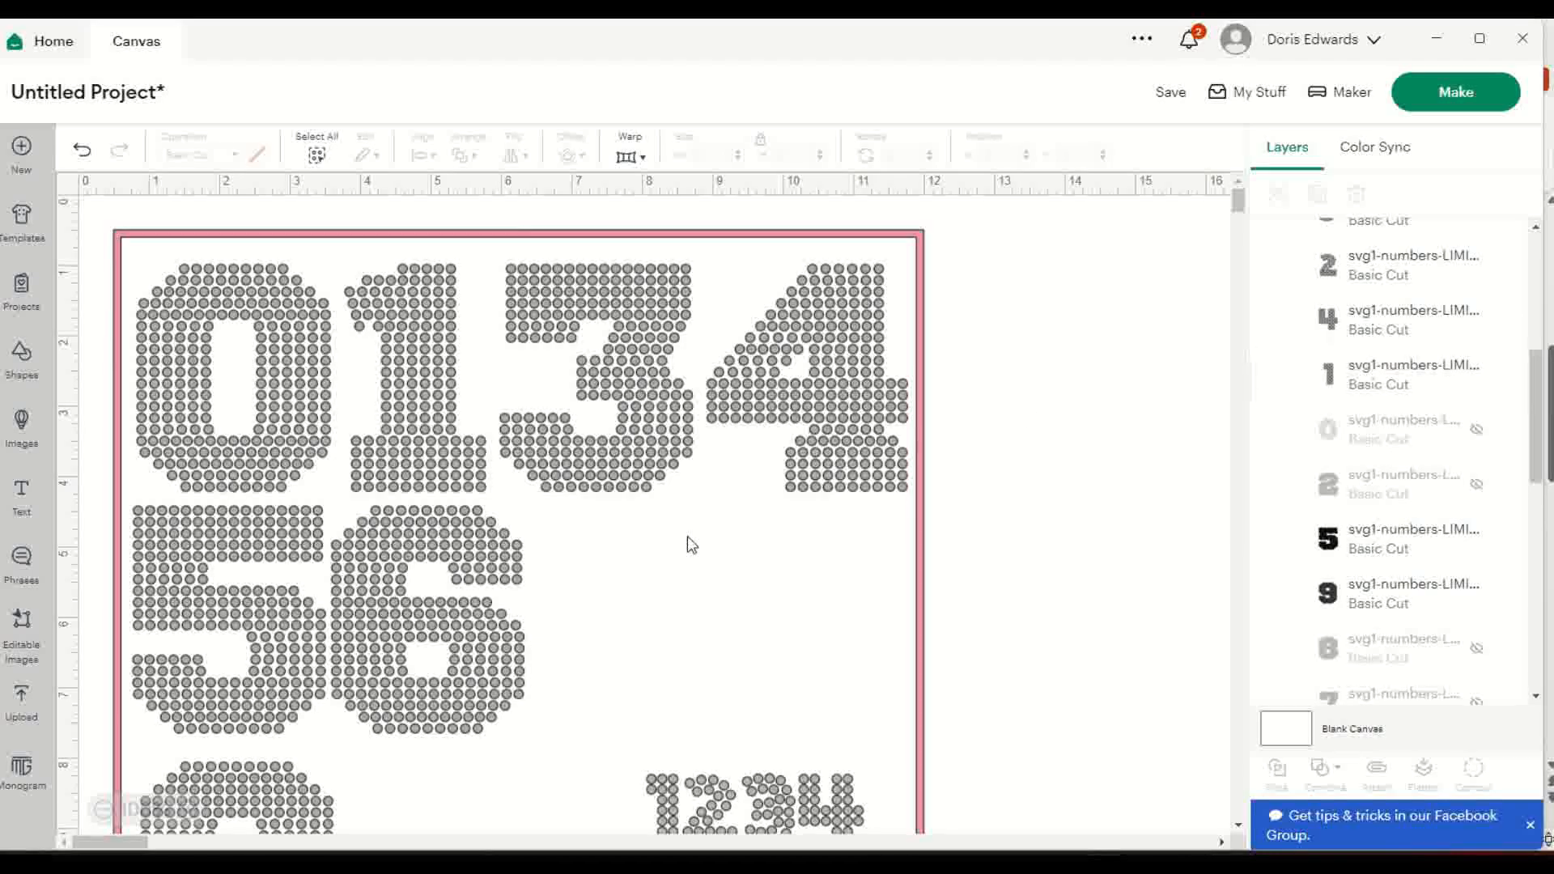
{"action": "scroll", "coordinate": [681, 551], "scroll_direction": "down", "scroll_amount": 1}
{"action": "scroll", "coordinate": [677, 561], "scroll_direction": "down", "scroll_amount": 3}
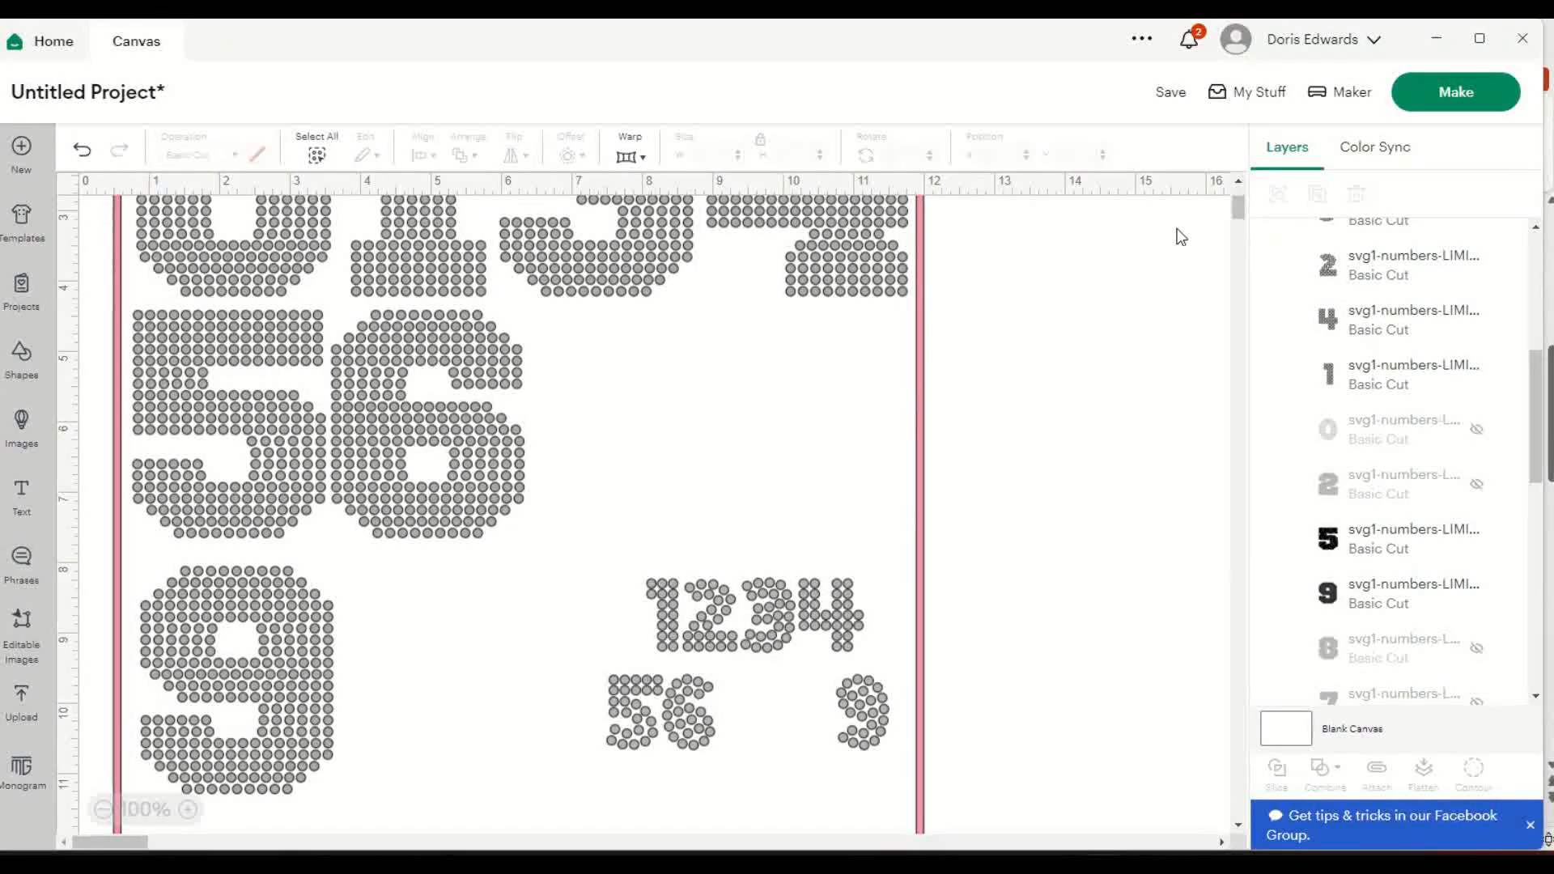
Switch to Etsy, open the listing of the purchased Limited edition 52 template to examine its design, and return to Cricut Design Space.
{"action": "mouse_move", "coordinate": [1146, 863]}
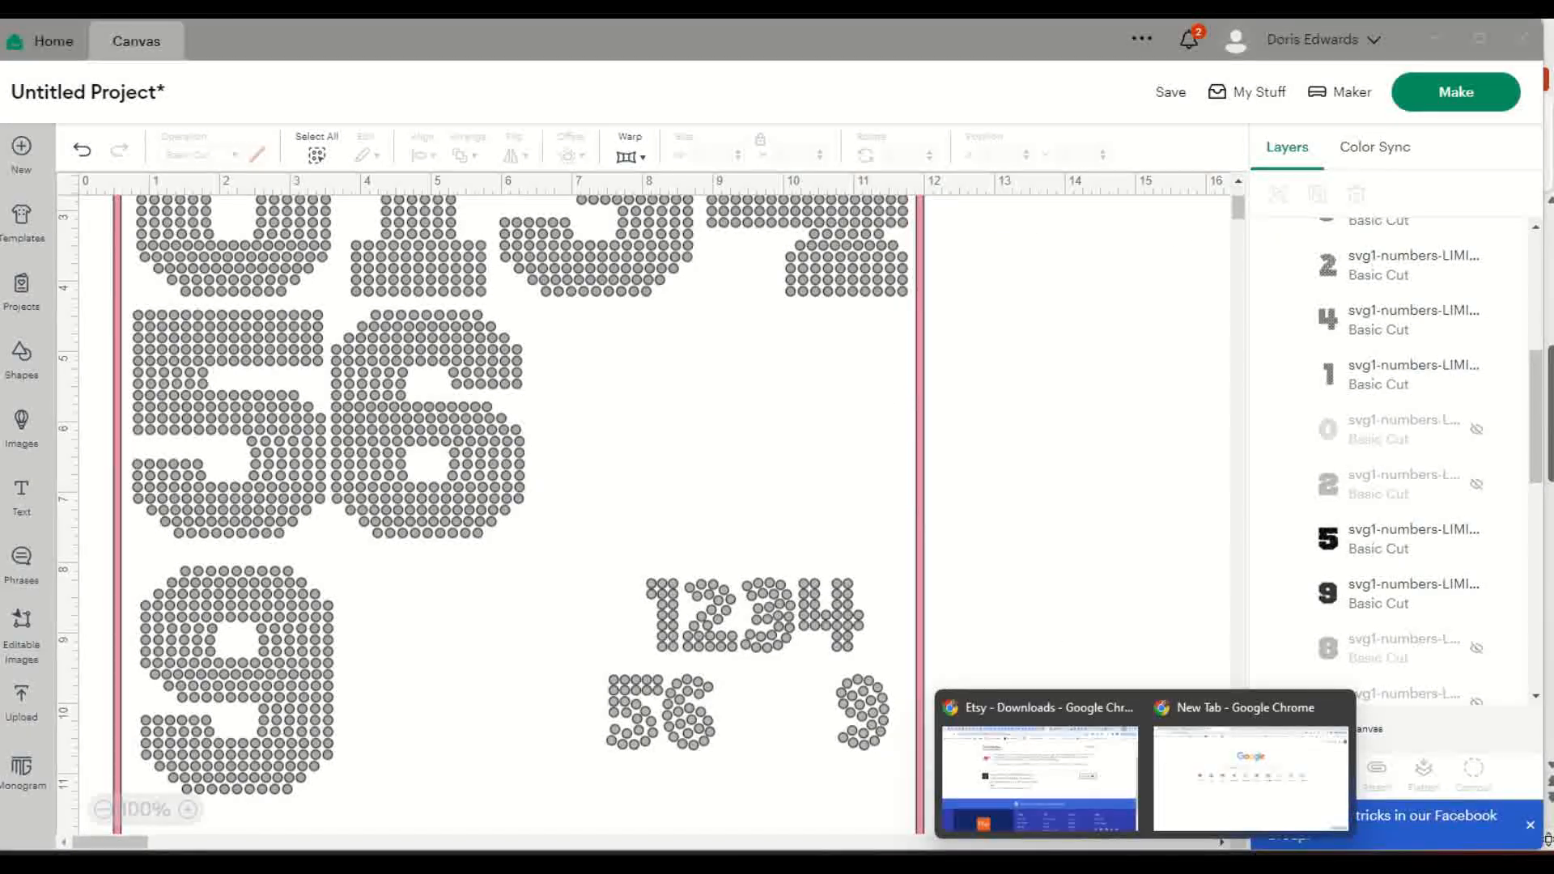
{"action": "left_click", "coordinate": [1037, 790]}
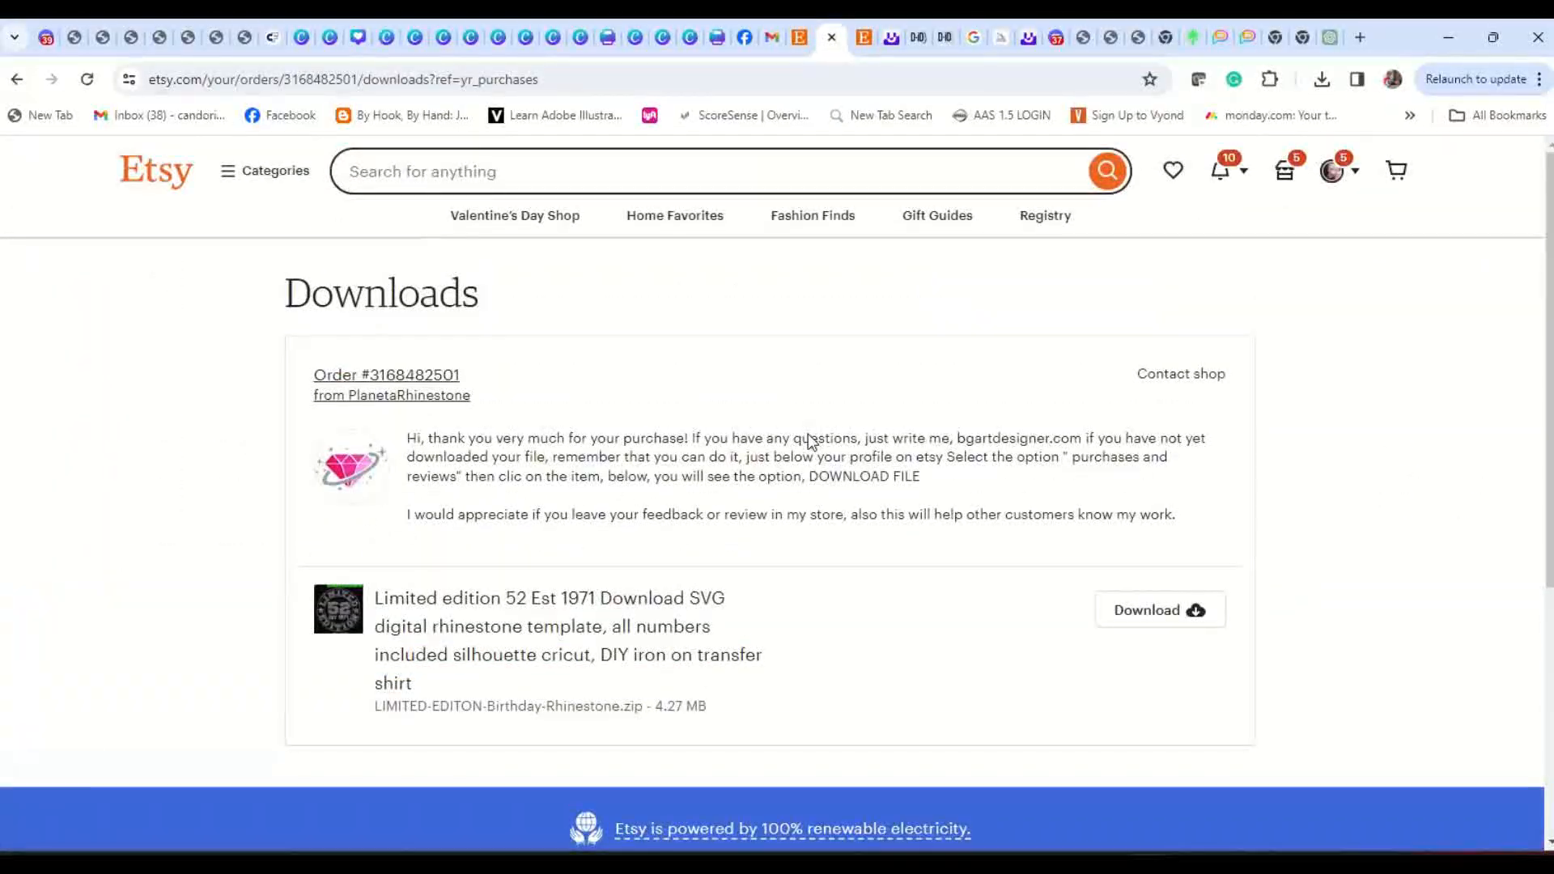
{"action": "left_click", "coordinate": [340, 613]}
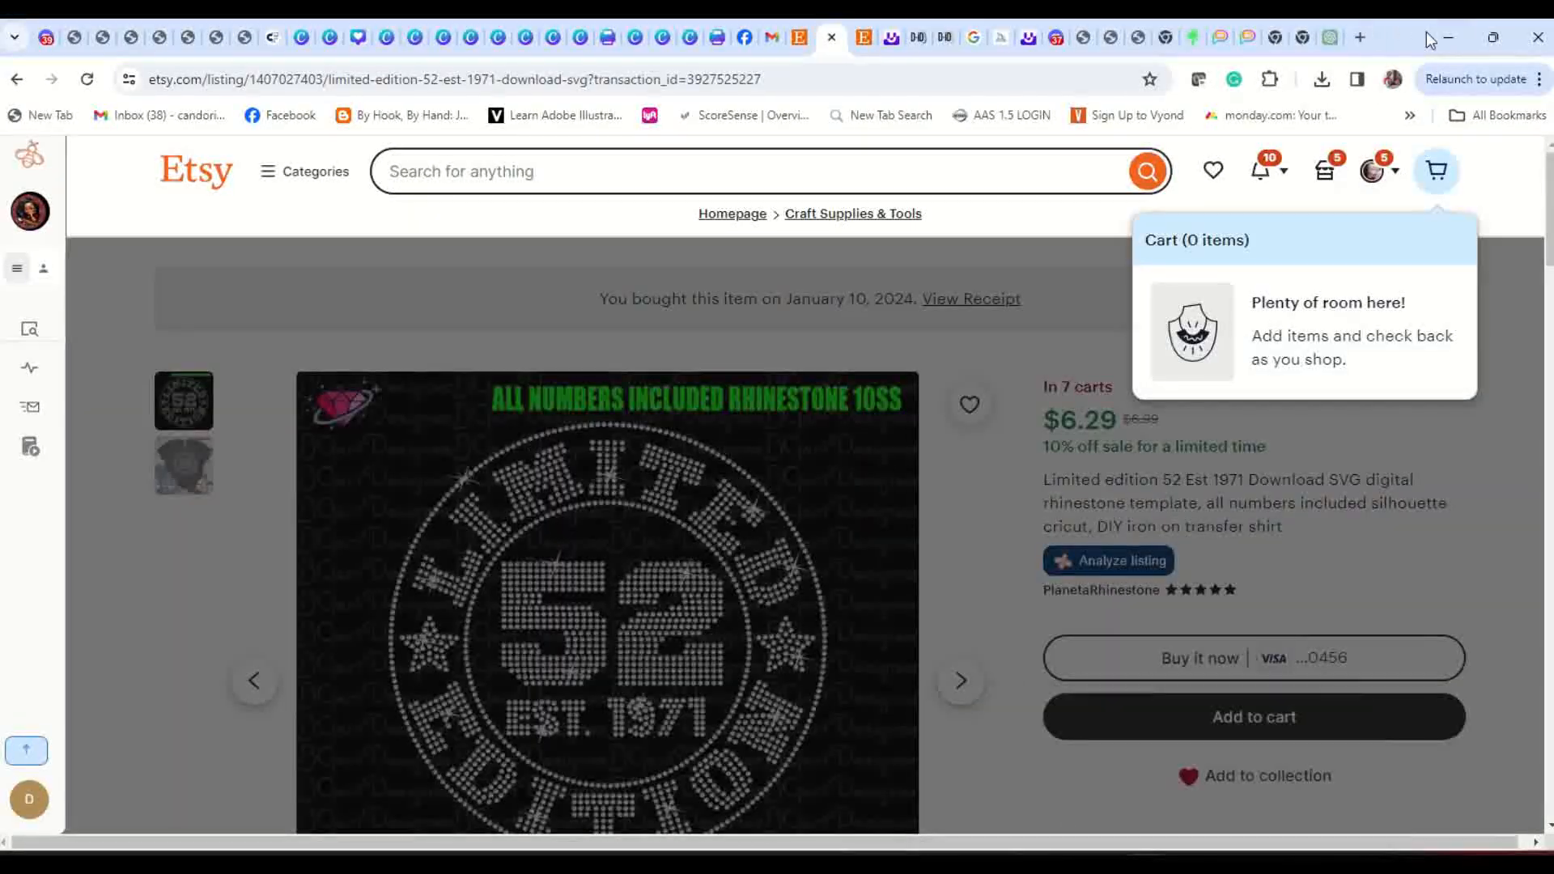
{"action": "left_click", "coordinate": [1450, 41]}
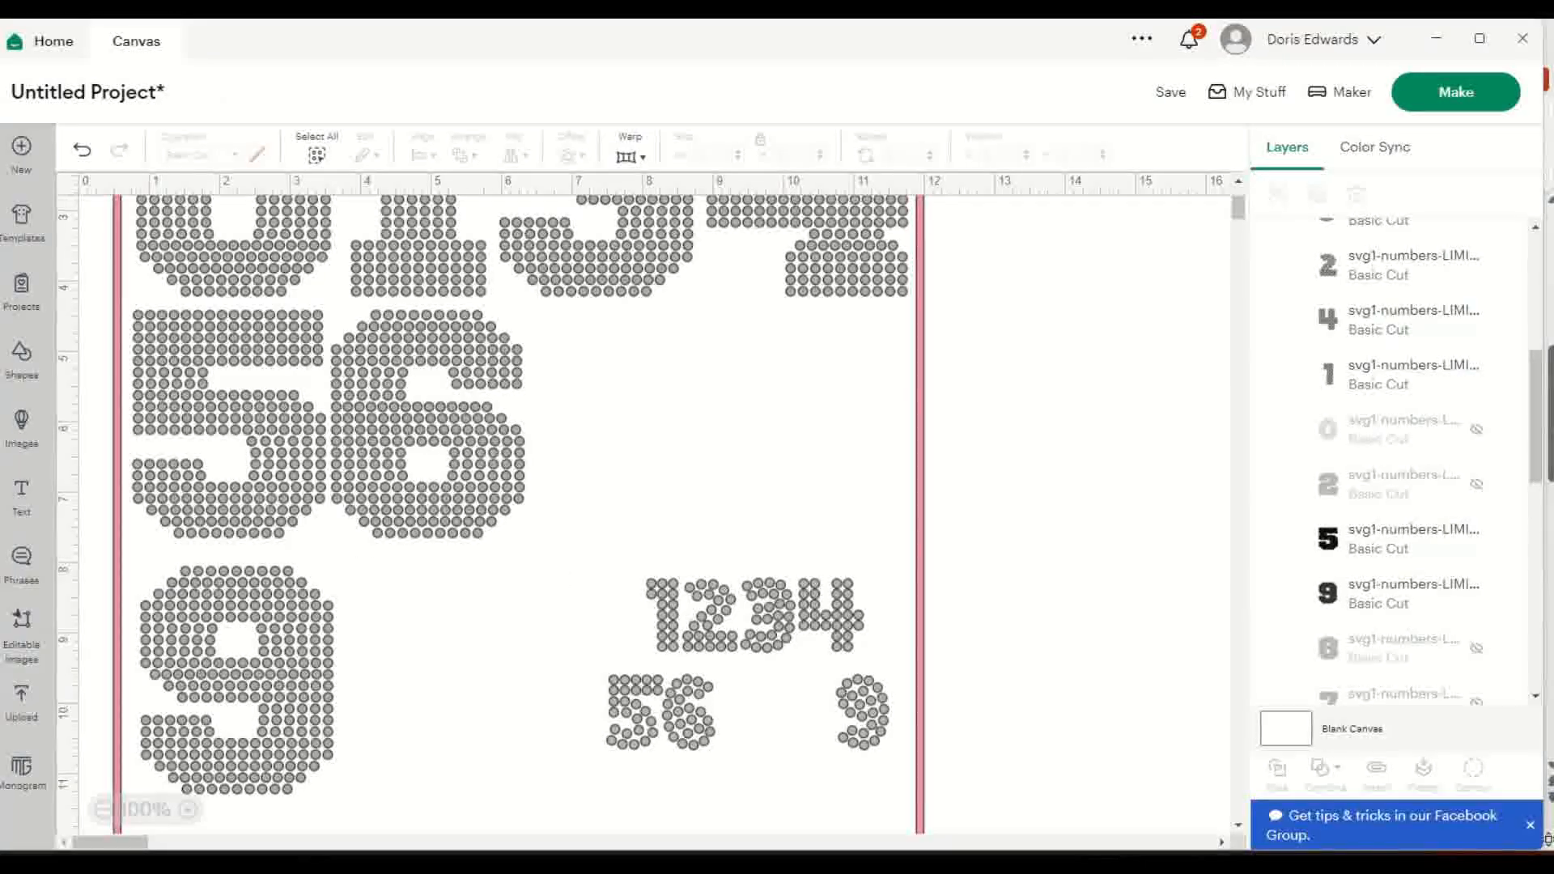
Hide the small 2 layer in the numbers design.
{"action": "scroll", "coordinate": [1449, 433], "scroll_direction": "up", "scroll_amount": 5}
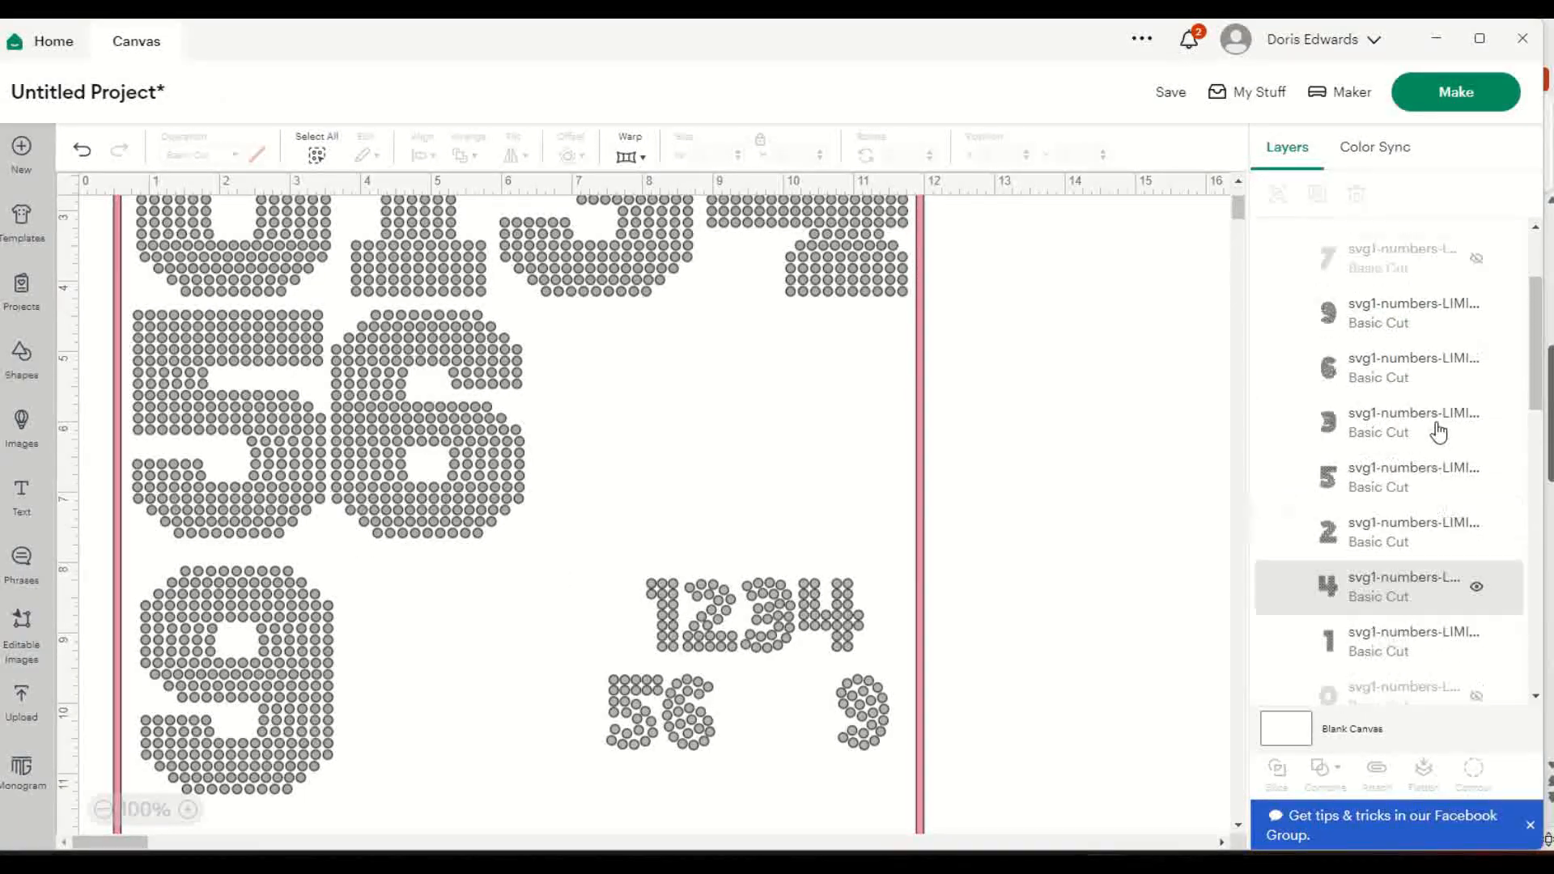
{"action": "scroll", "coordinate": [1457, 478], "scroll_direction": "up", "scroll_amount": 1}
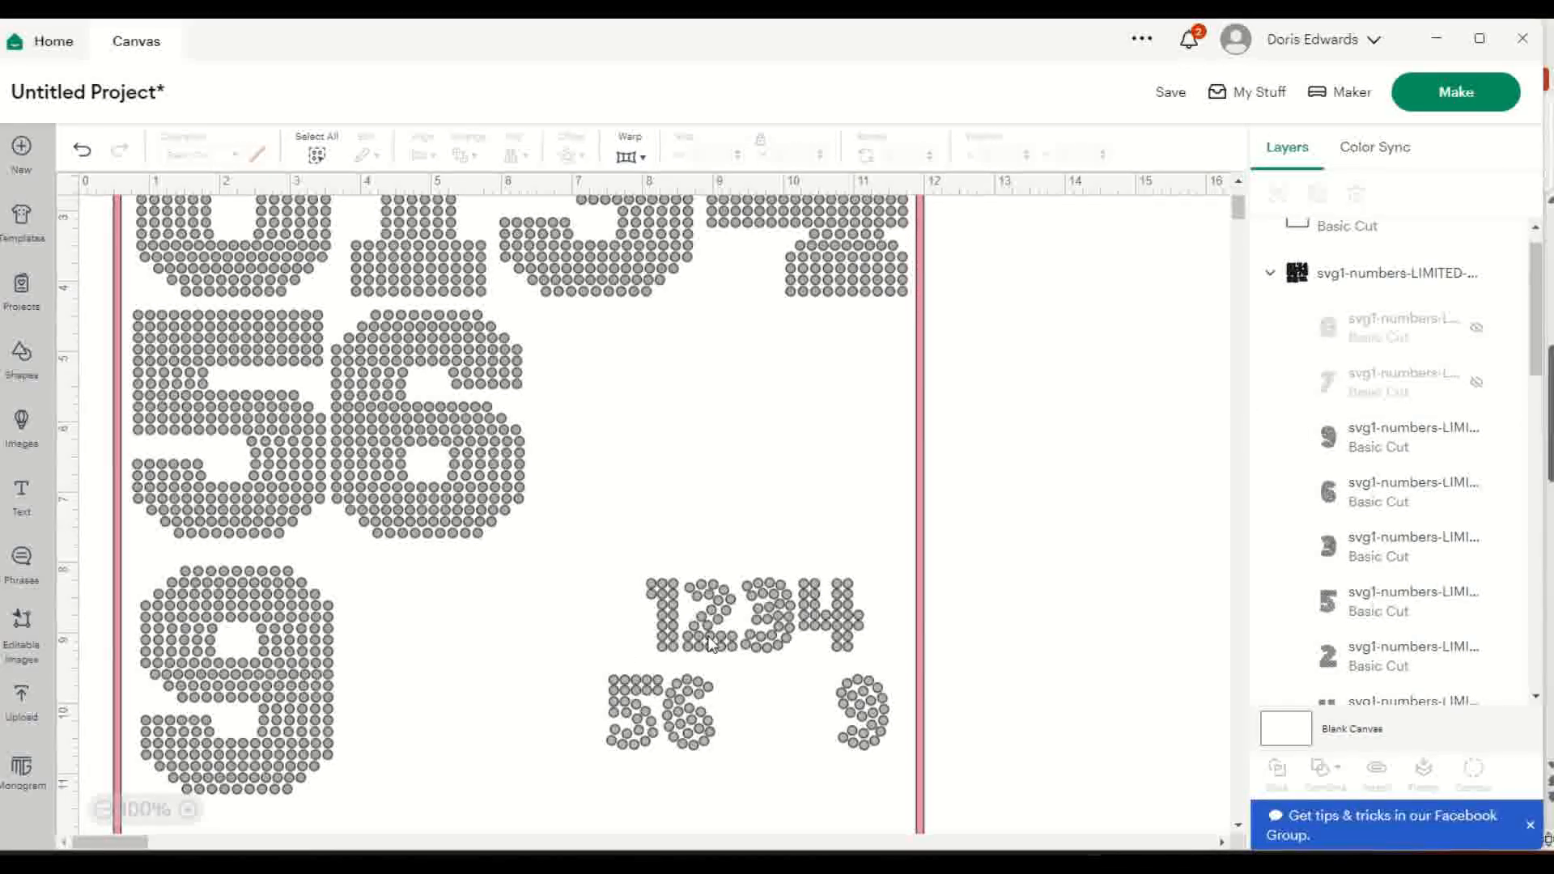
{"action": "left_click", "coordinate": [922, 583]}
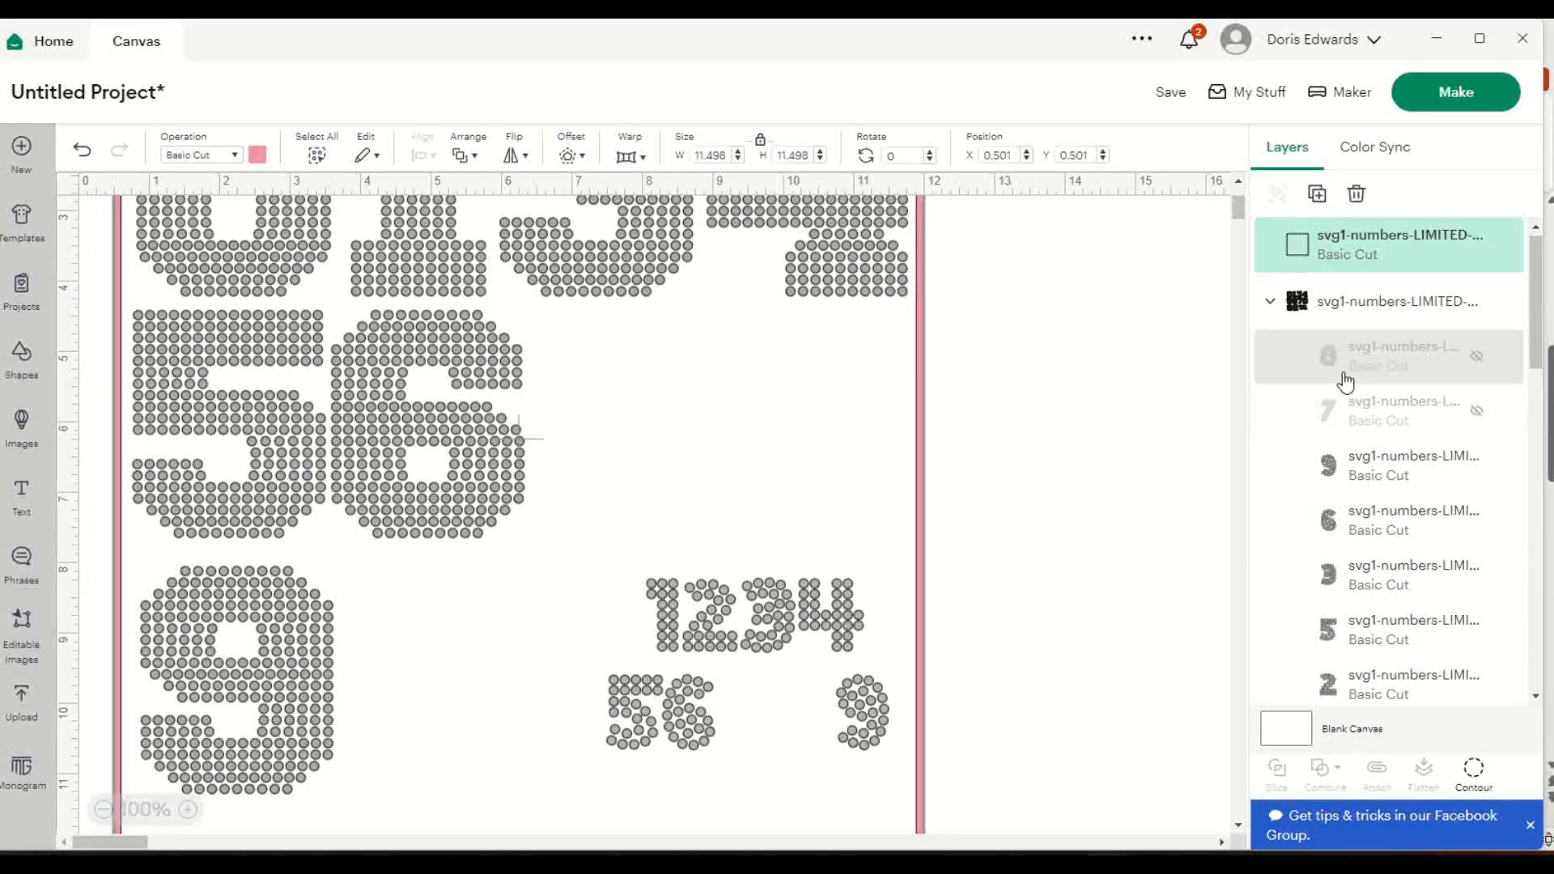
{"action": "left_click", "coordinate": [1476, 689]}
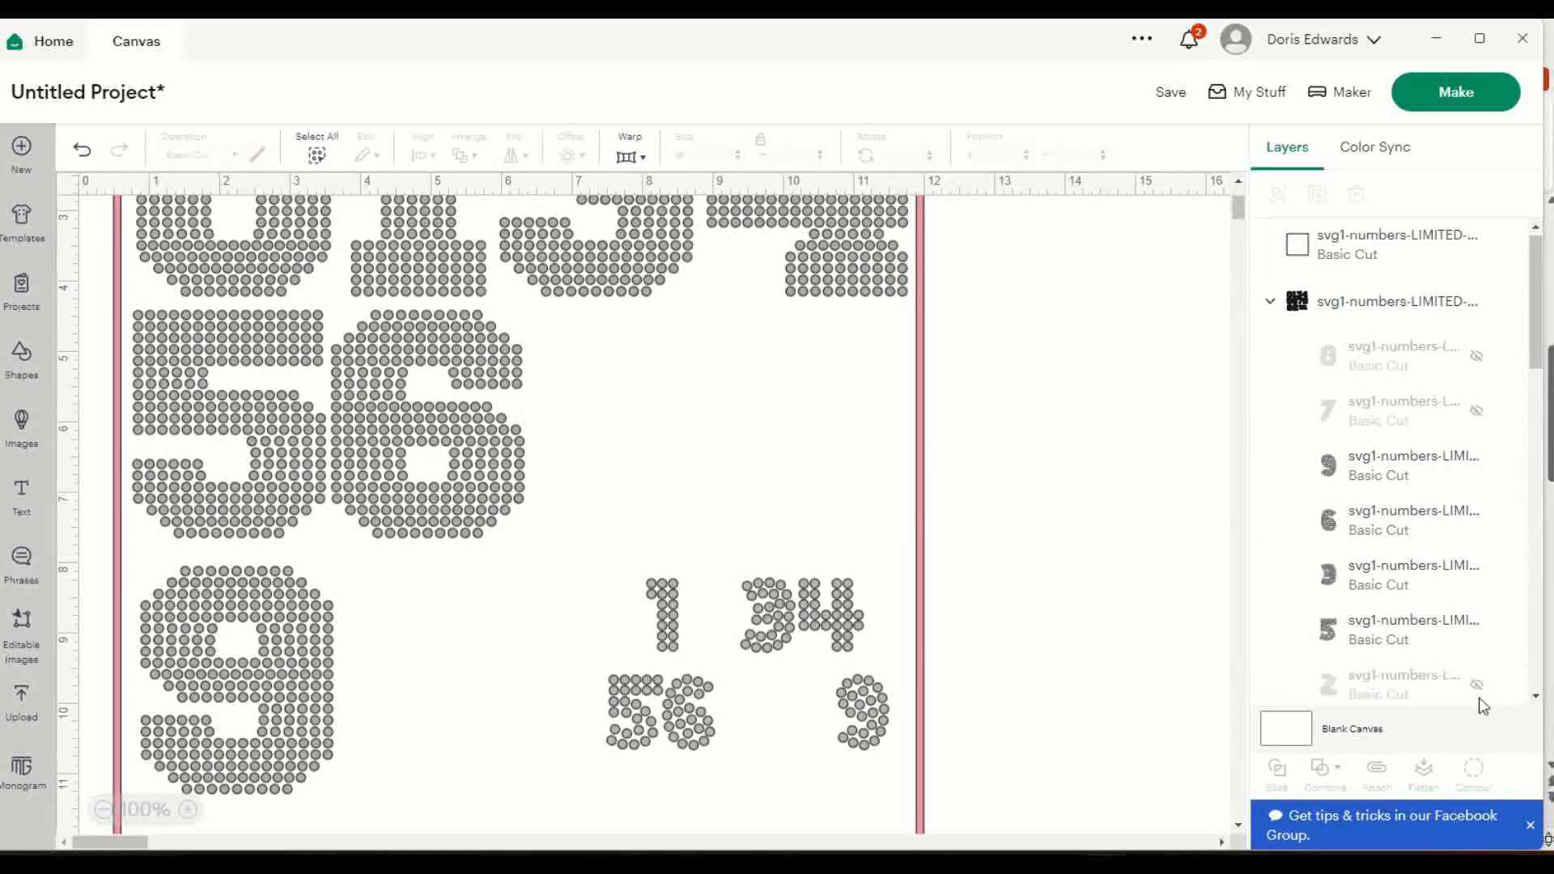
{"action": "scroll", "coordinate": [659, 511], "scroll_direction": "up", "scroll_amount": 5}
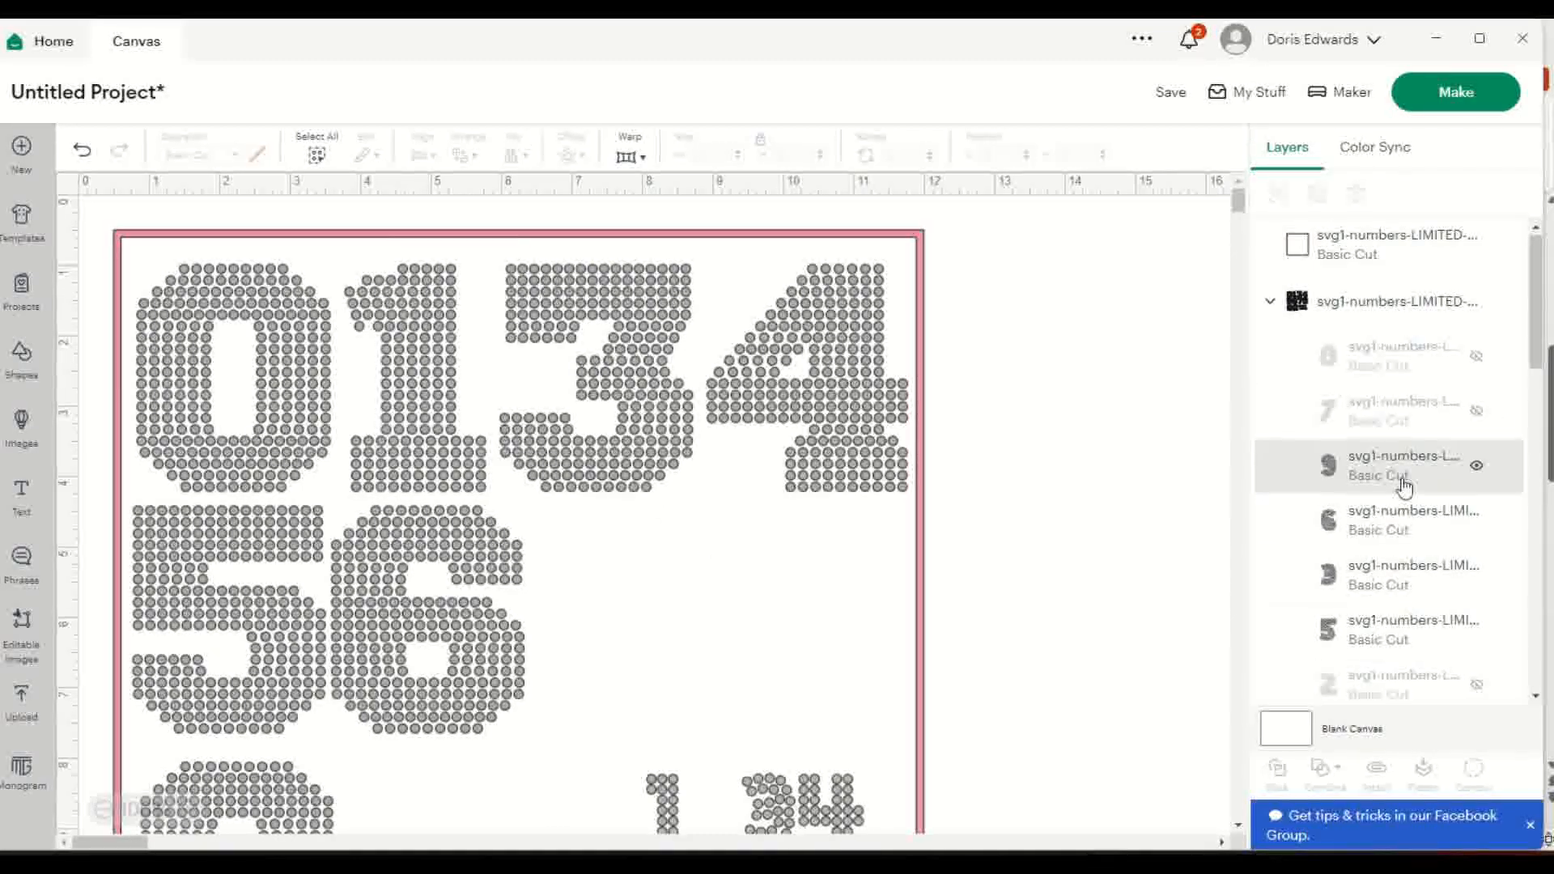
Hide the small 9, 3 and 5 layers in the numbers design, checking the small 6 layer by toggling its visibility.
{"action": "left_click", "coordinate": [1476, 467]}
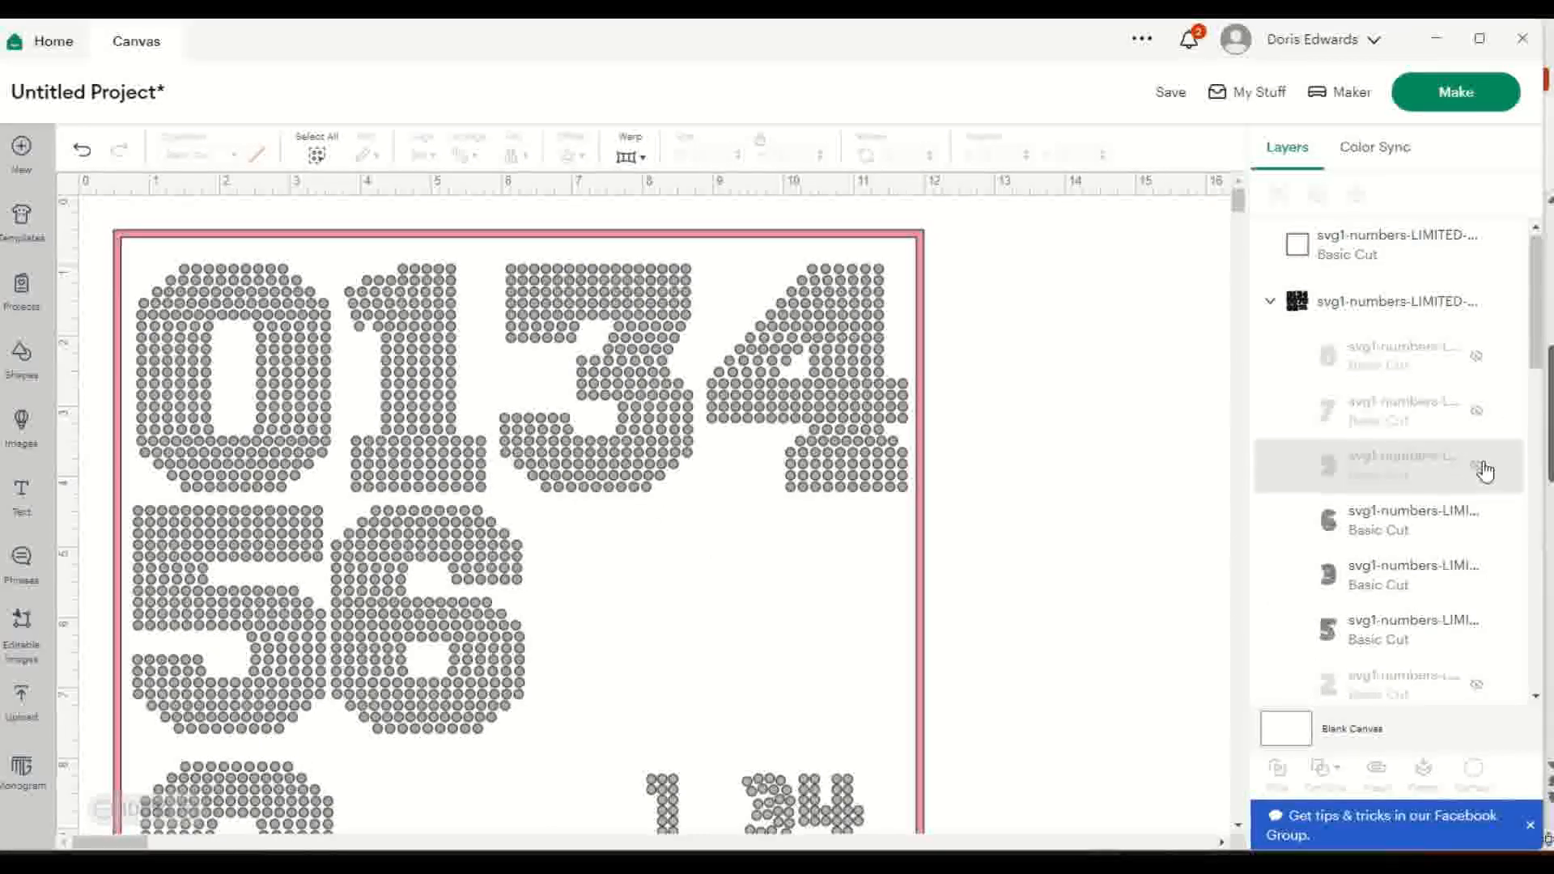
{"action": "scroll", "coordinate": [595, 478], "scroll_direction": "down", "scroll_amount": 7}
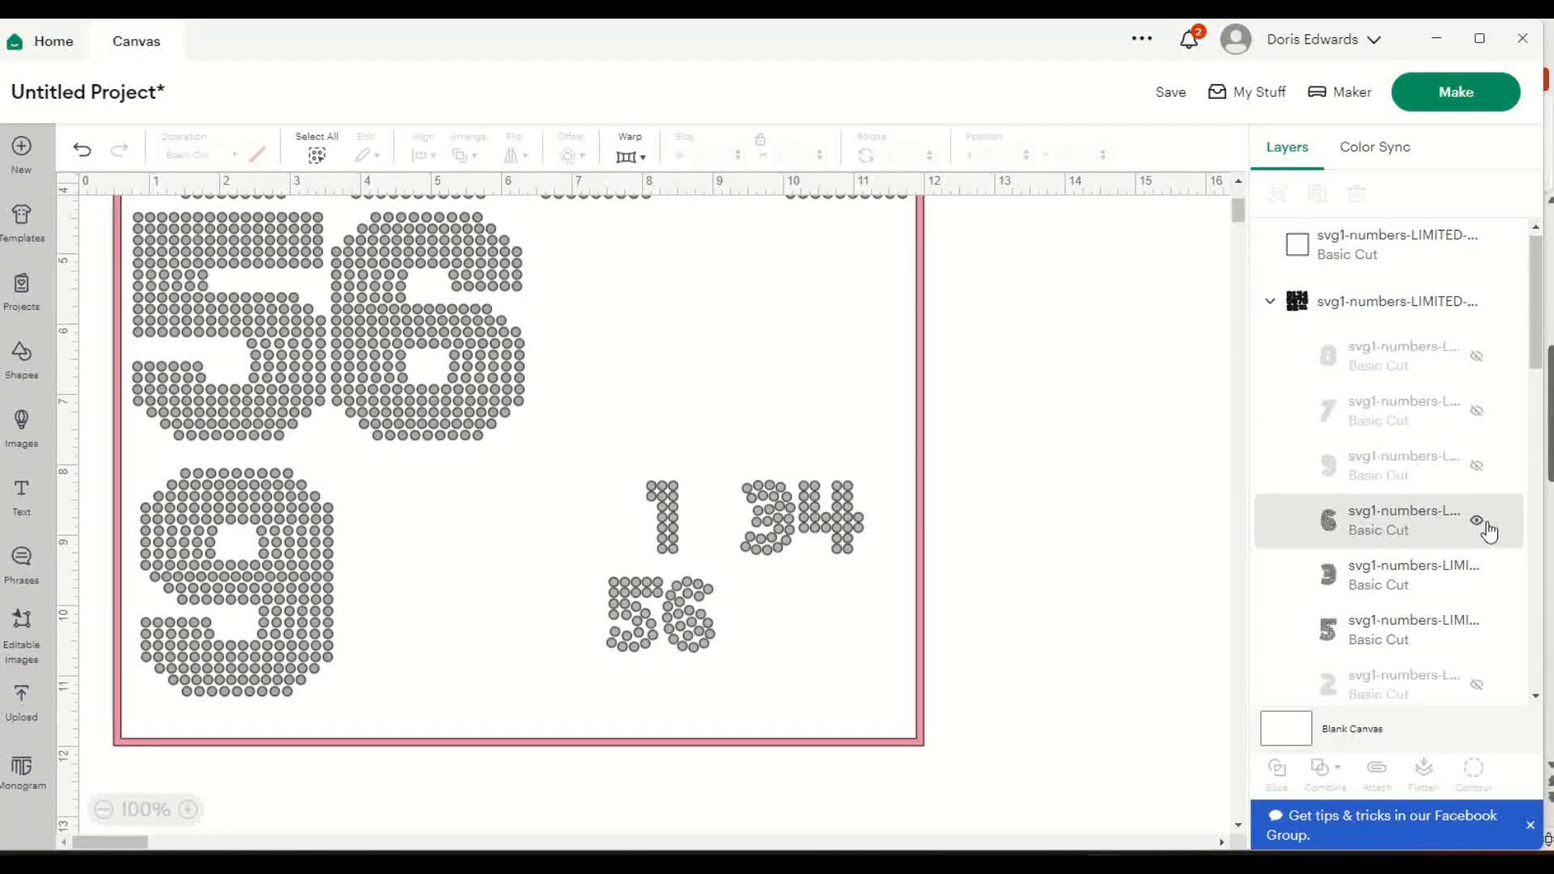
{"action": "left_click", "coordinate": [1477, 521]}
{"action": "left_click", "coordinate": [1477, 521]}
{"action": "left_click", "coordinate": [1477, 576]}
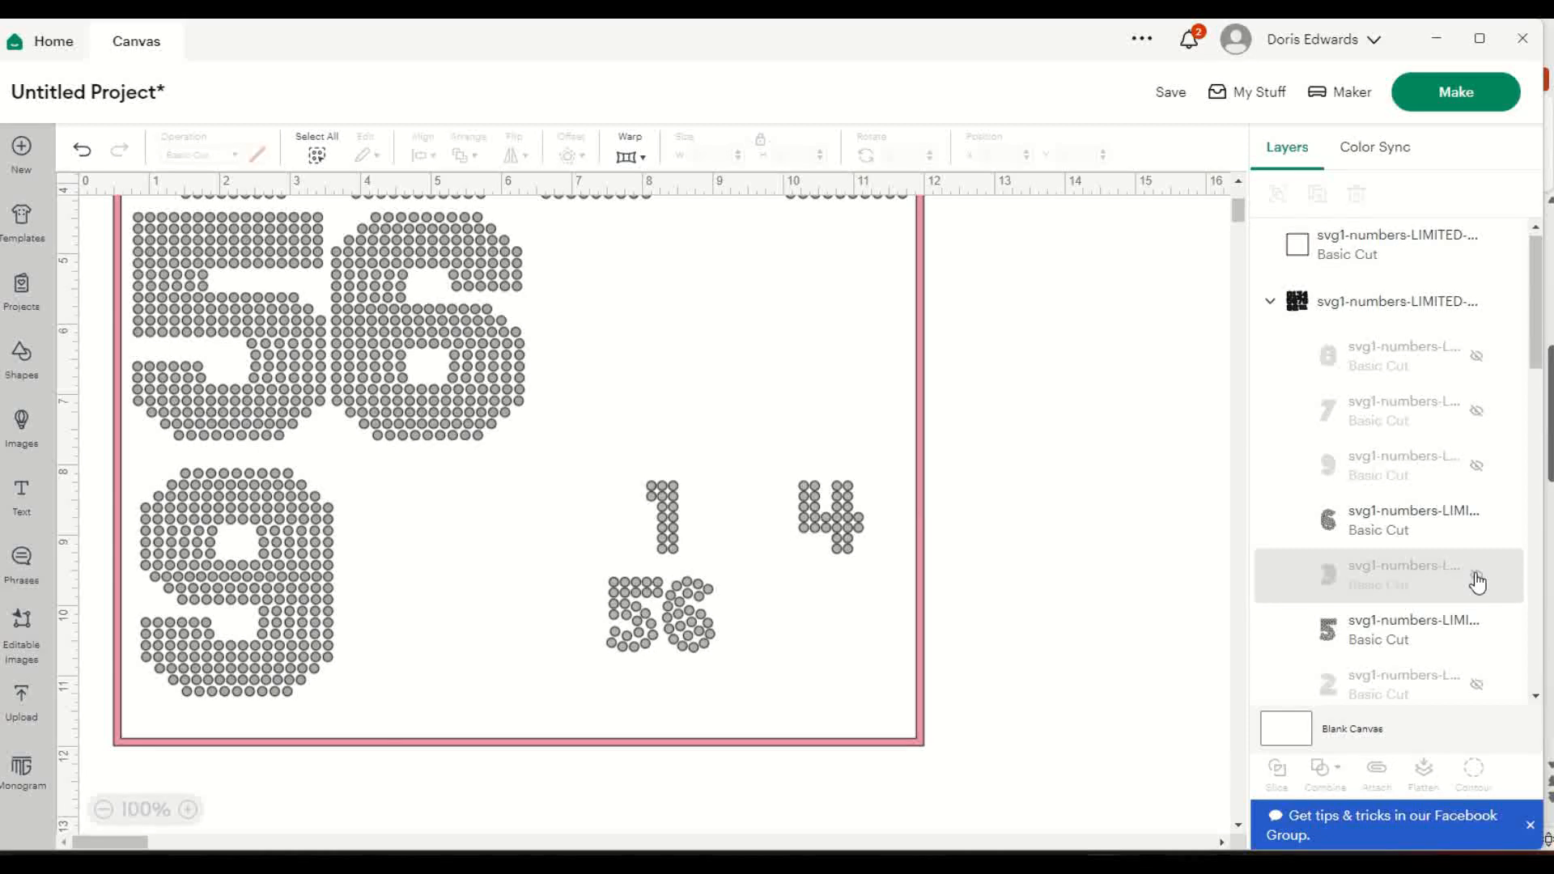
{"action": "left_click", "coordinate": [1479, 633]}
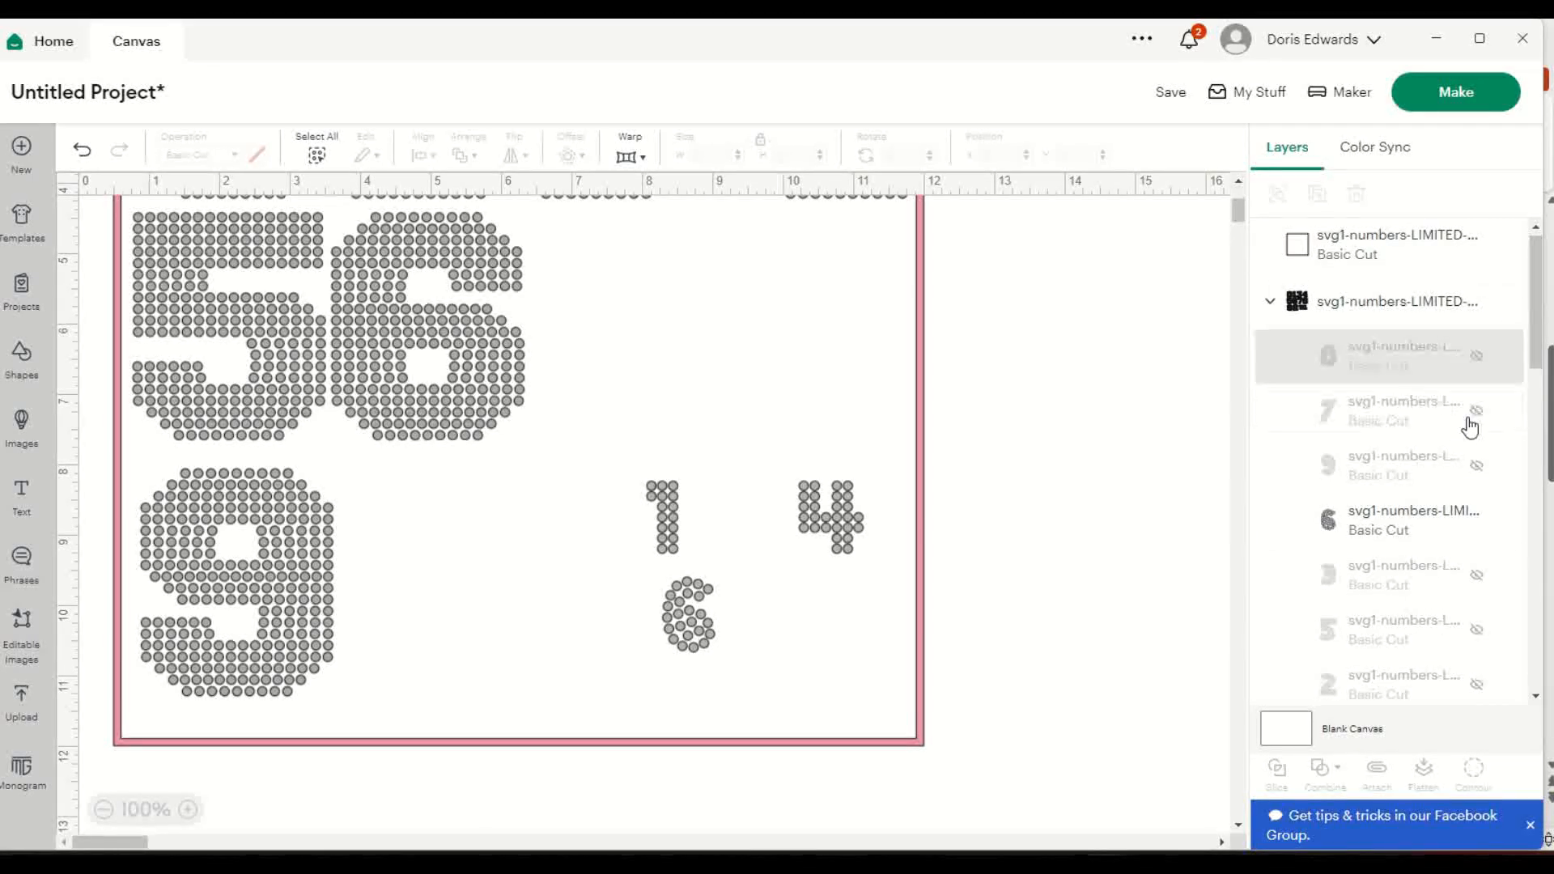
Show the small 9 layer again and hide the rectangular frame layer around the numbers.
{"action": "scroll", "coordinate": [1455, 430], "scroll_direction": "down", "scroll_amount": 3}
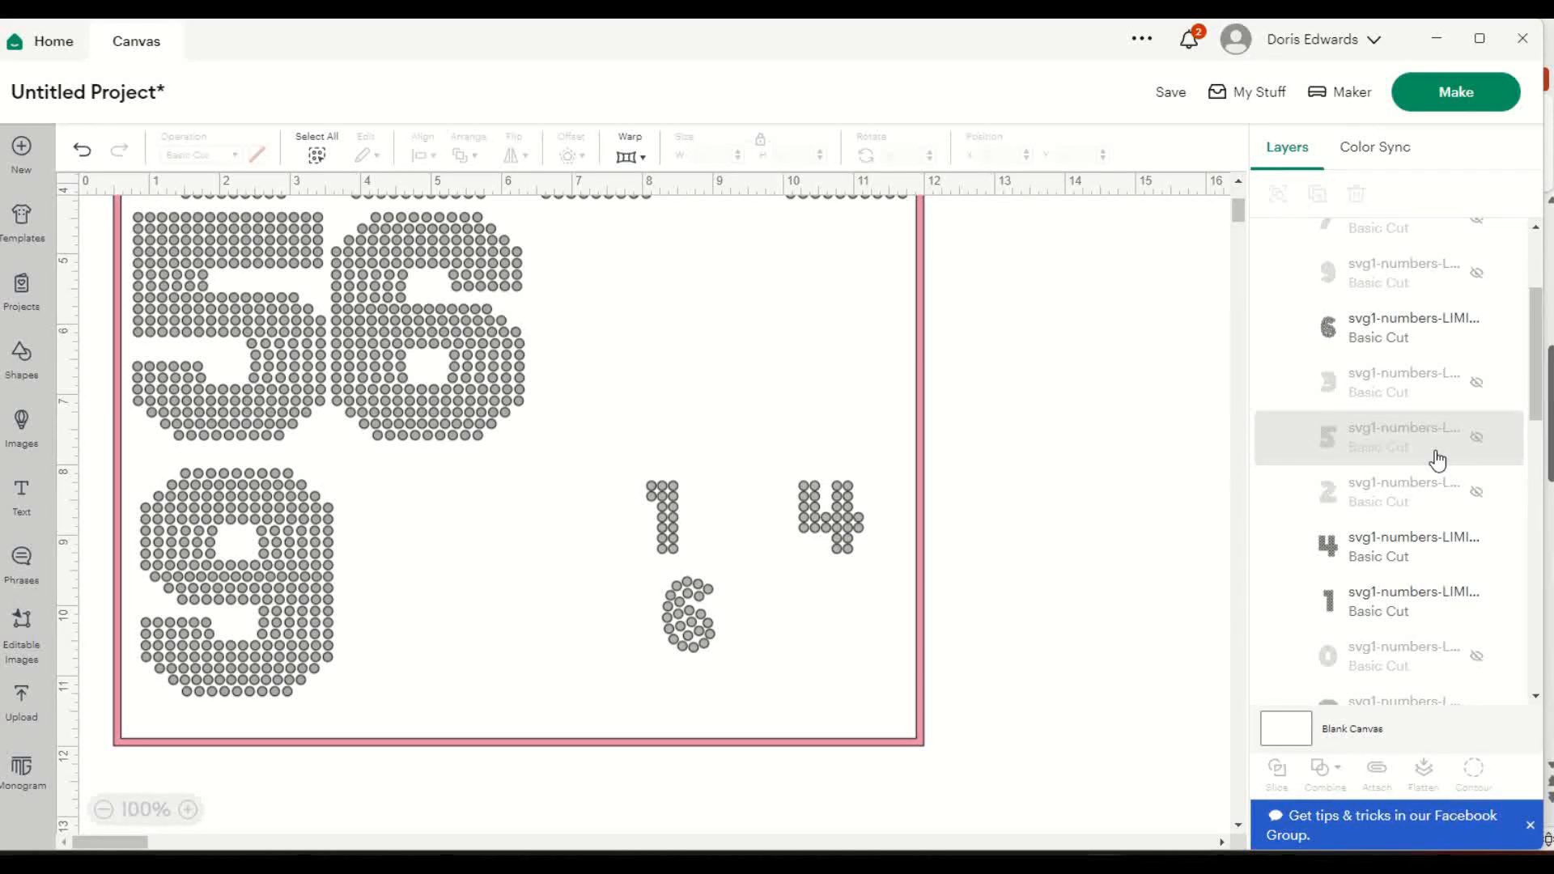
{"action": "left_click", "coordinate": [1477, 273]}
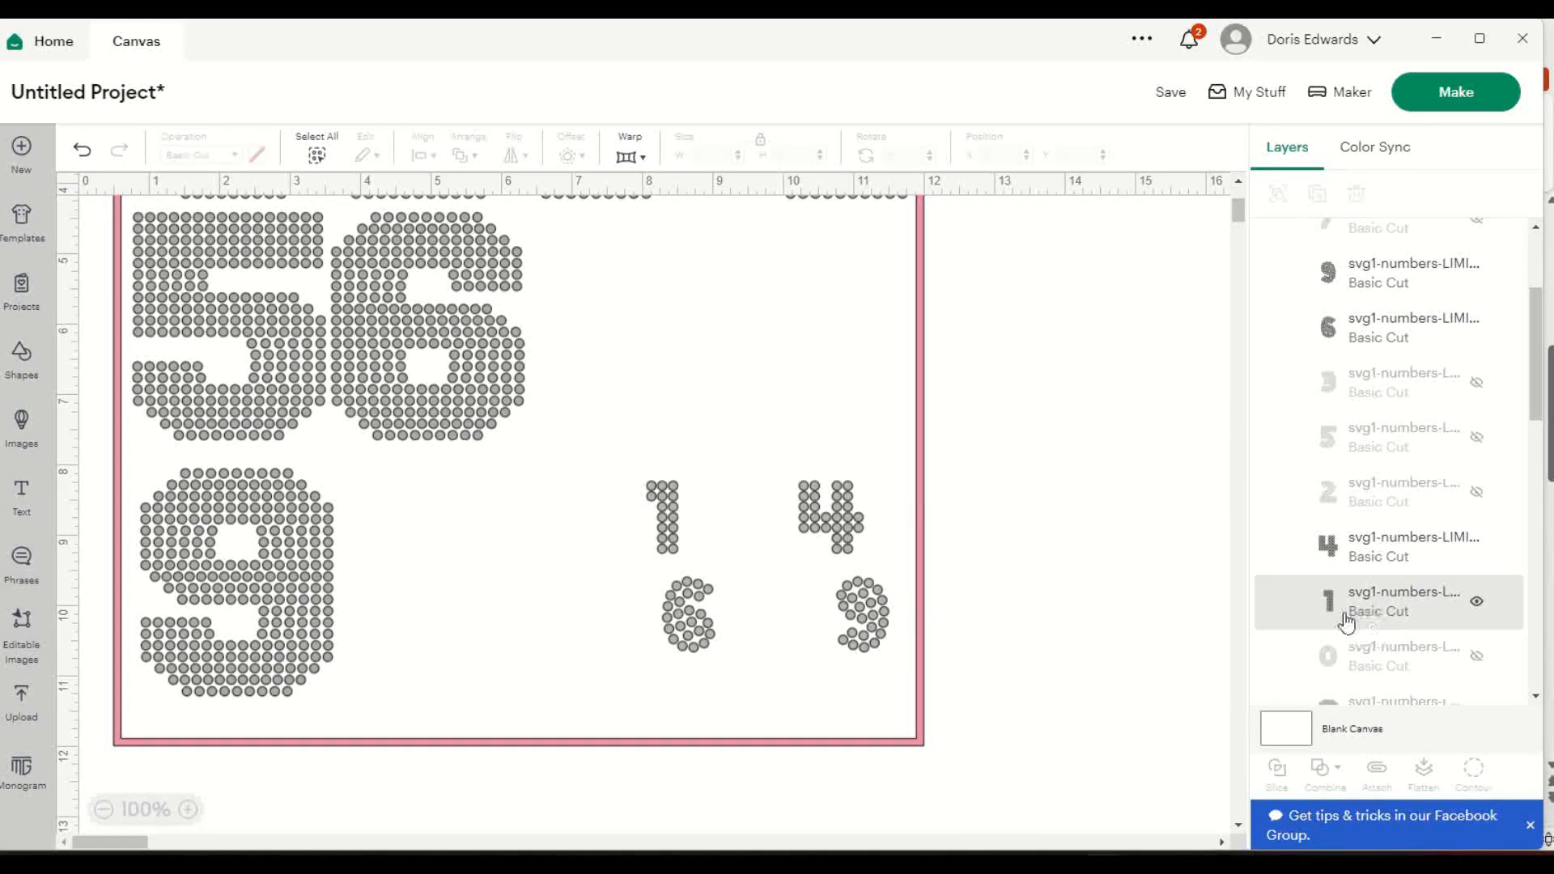
{"action": "scroll", "coordinate": [1433, 518], "scroll_direction": "down", "scroll_amount": 3}
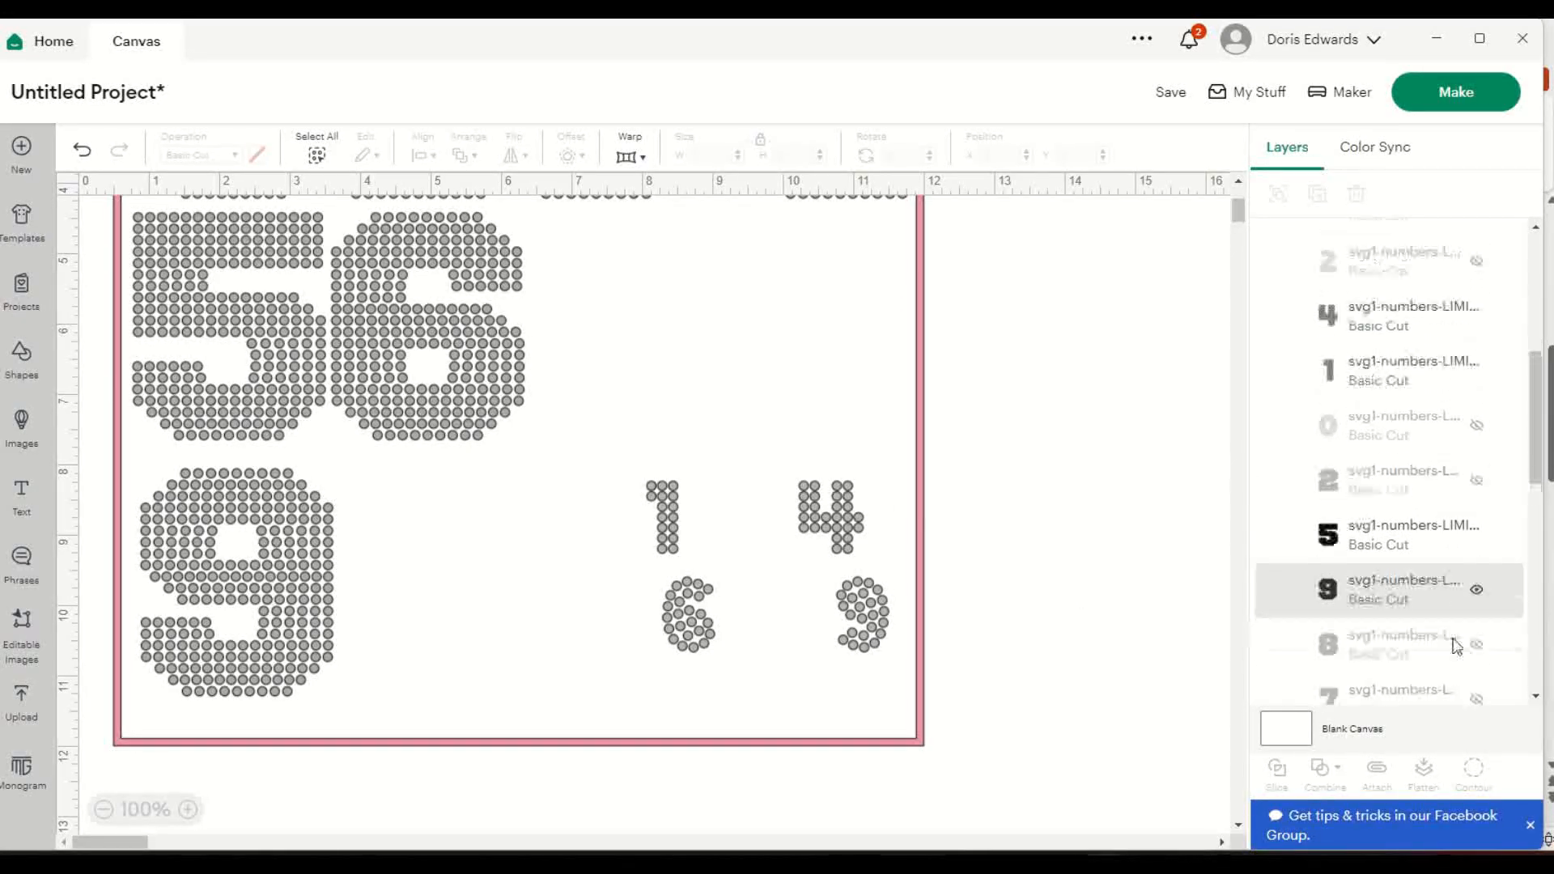
{"action": "scroll", "coordinate": [1449, 591], "scroll_direction": "up", "scroll_amount": 5}
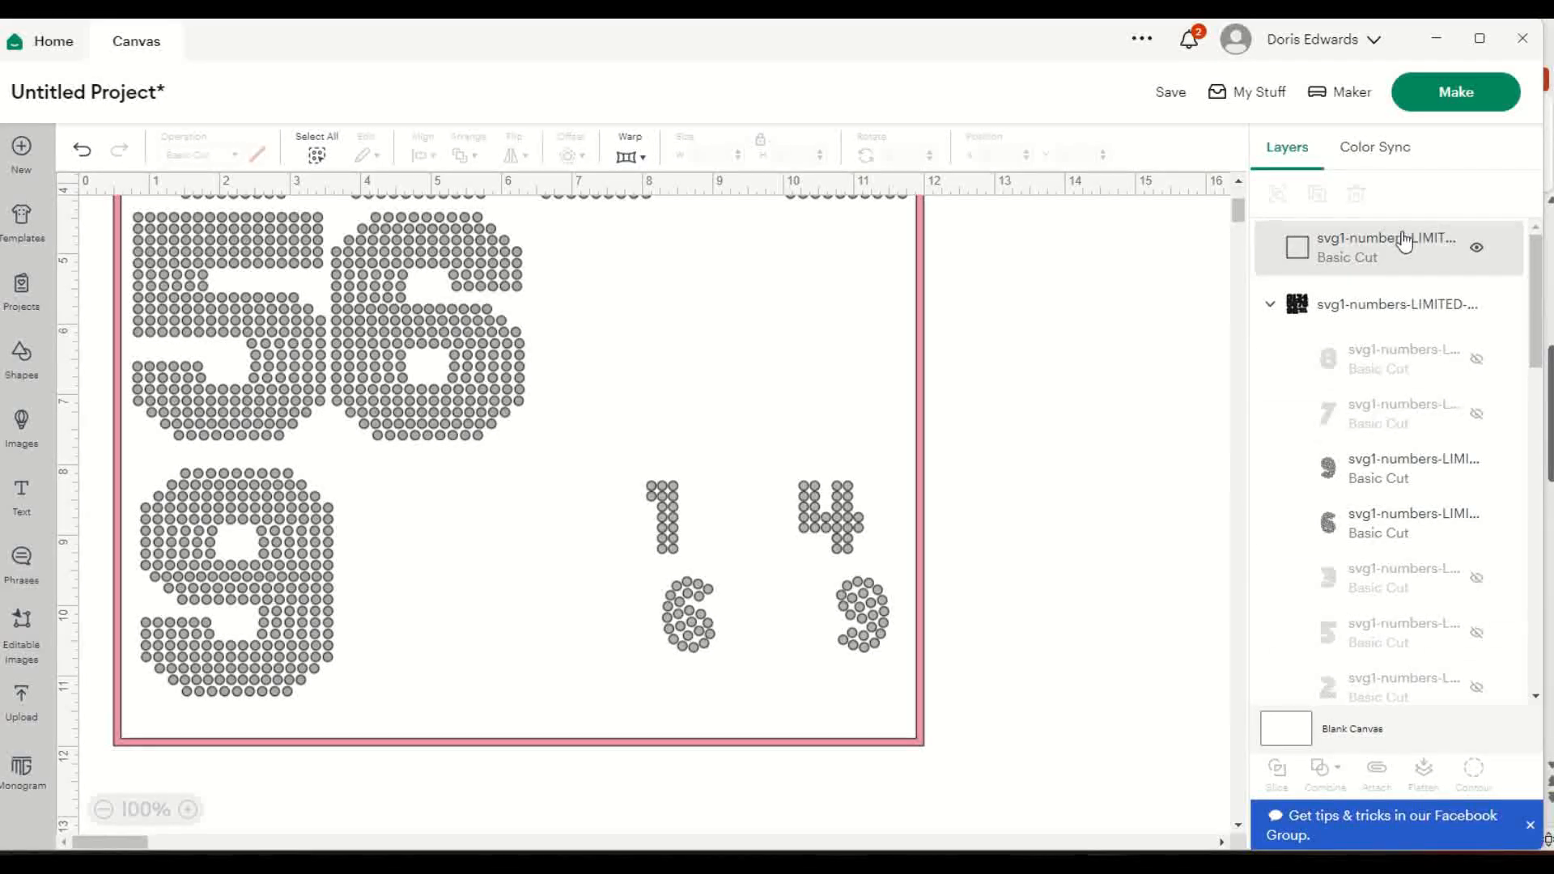
{"action": "left_click", "coordinate": [1478, 249]}
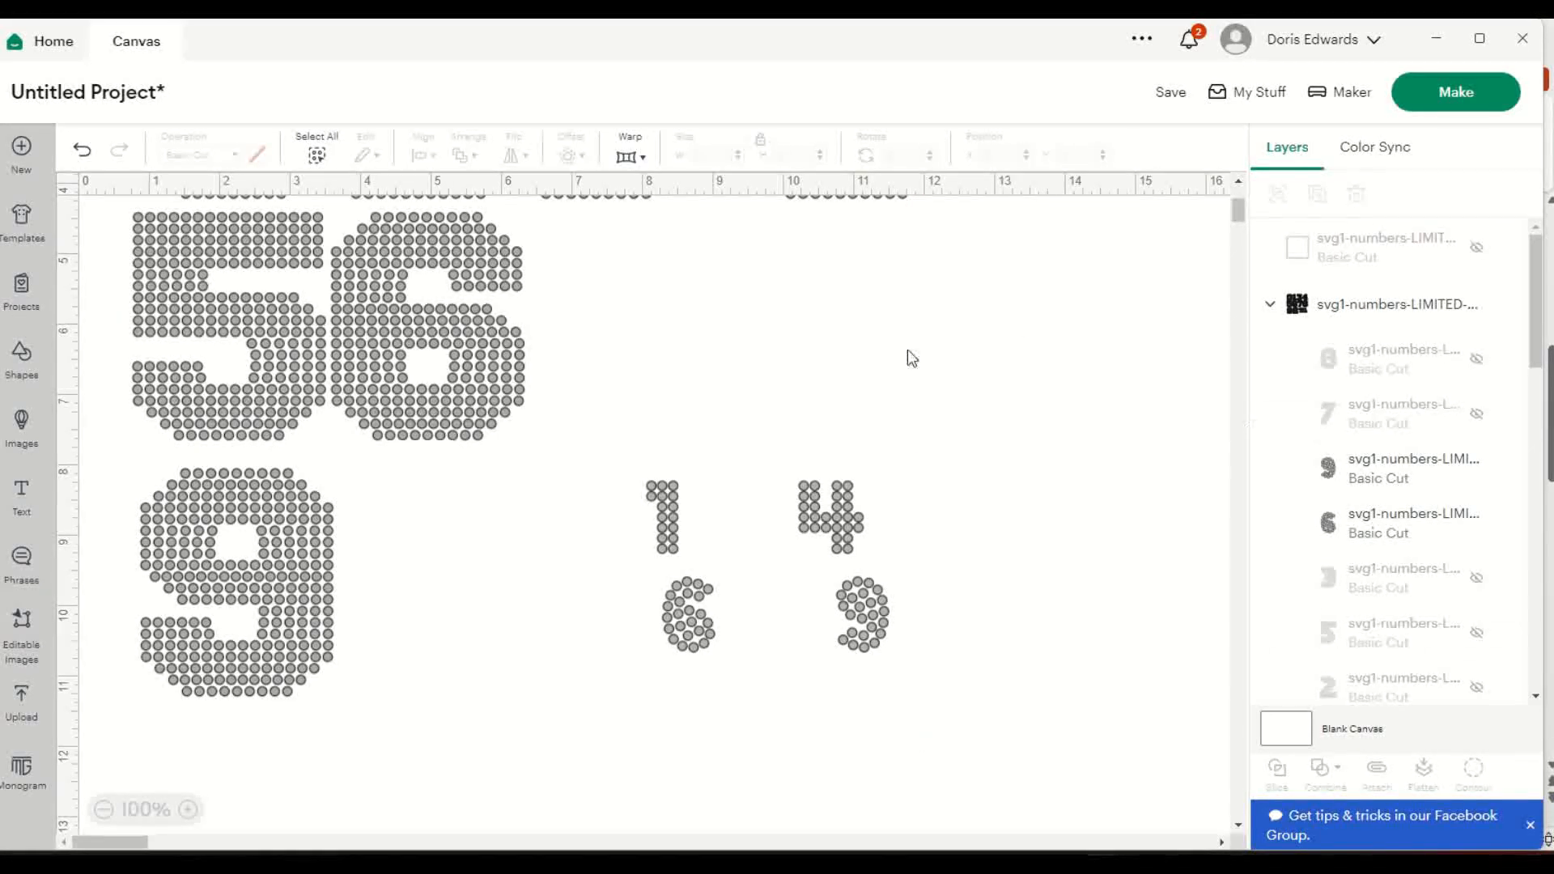
Examine the layers of the numbers design for digits still to hide, briefly toggling the small 1 layer to identify it.
{"action": "scroll", "coordinate": [643, 575], "scroll_direction": "up", "scroll_amount": 3}
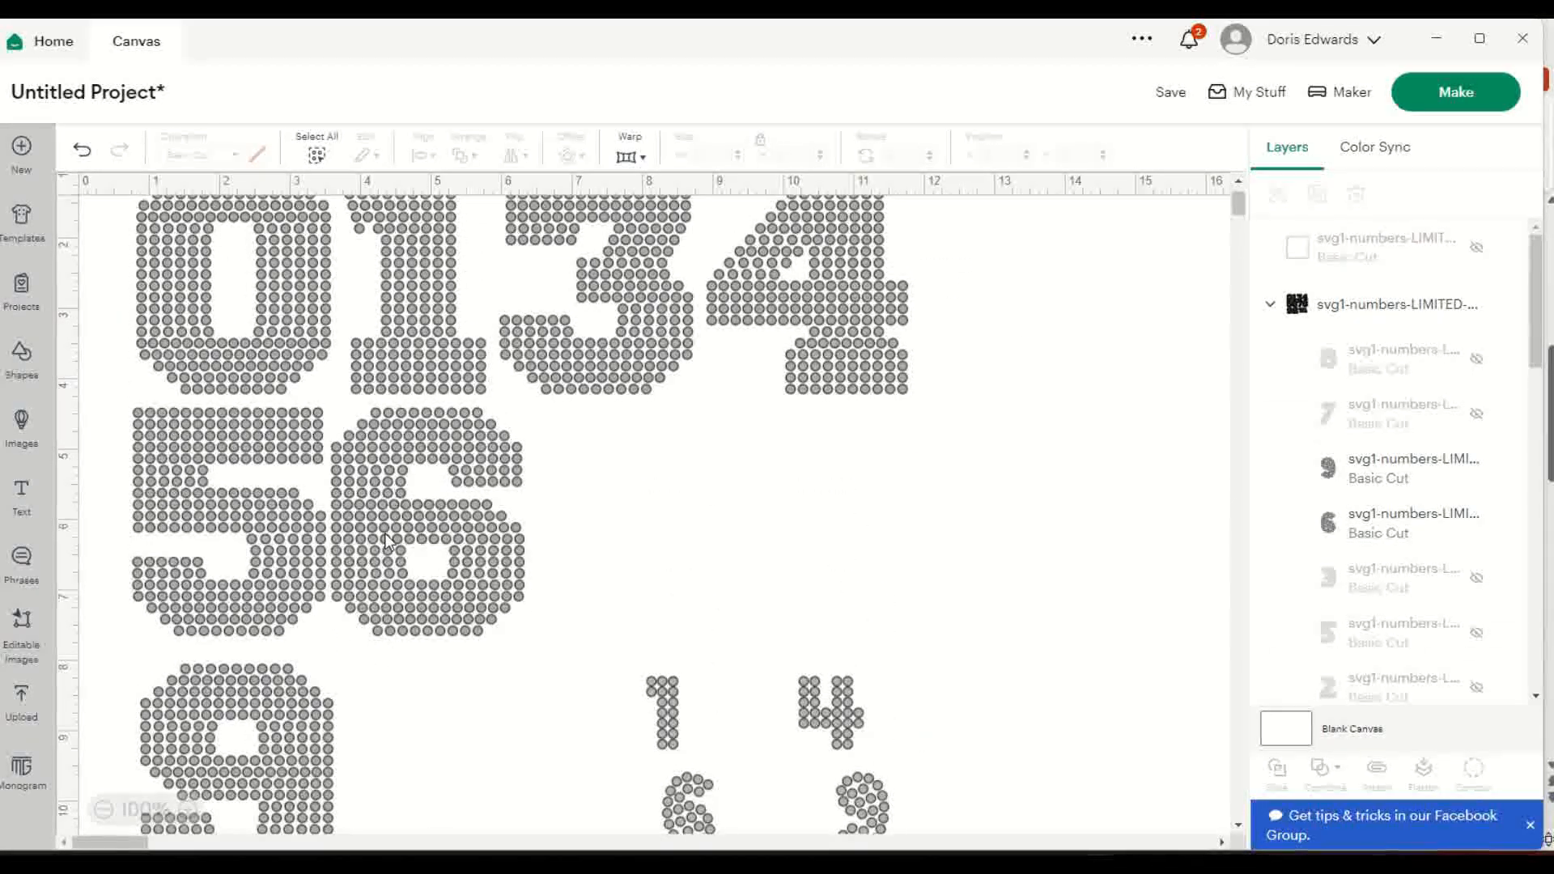
{"action": "left_click", "coordinate": [398, 500]}
{"action": "mouse_move", "coordinate": [1478, 486]}
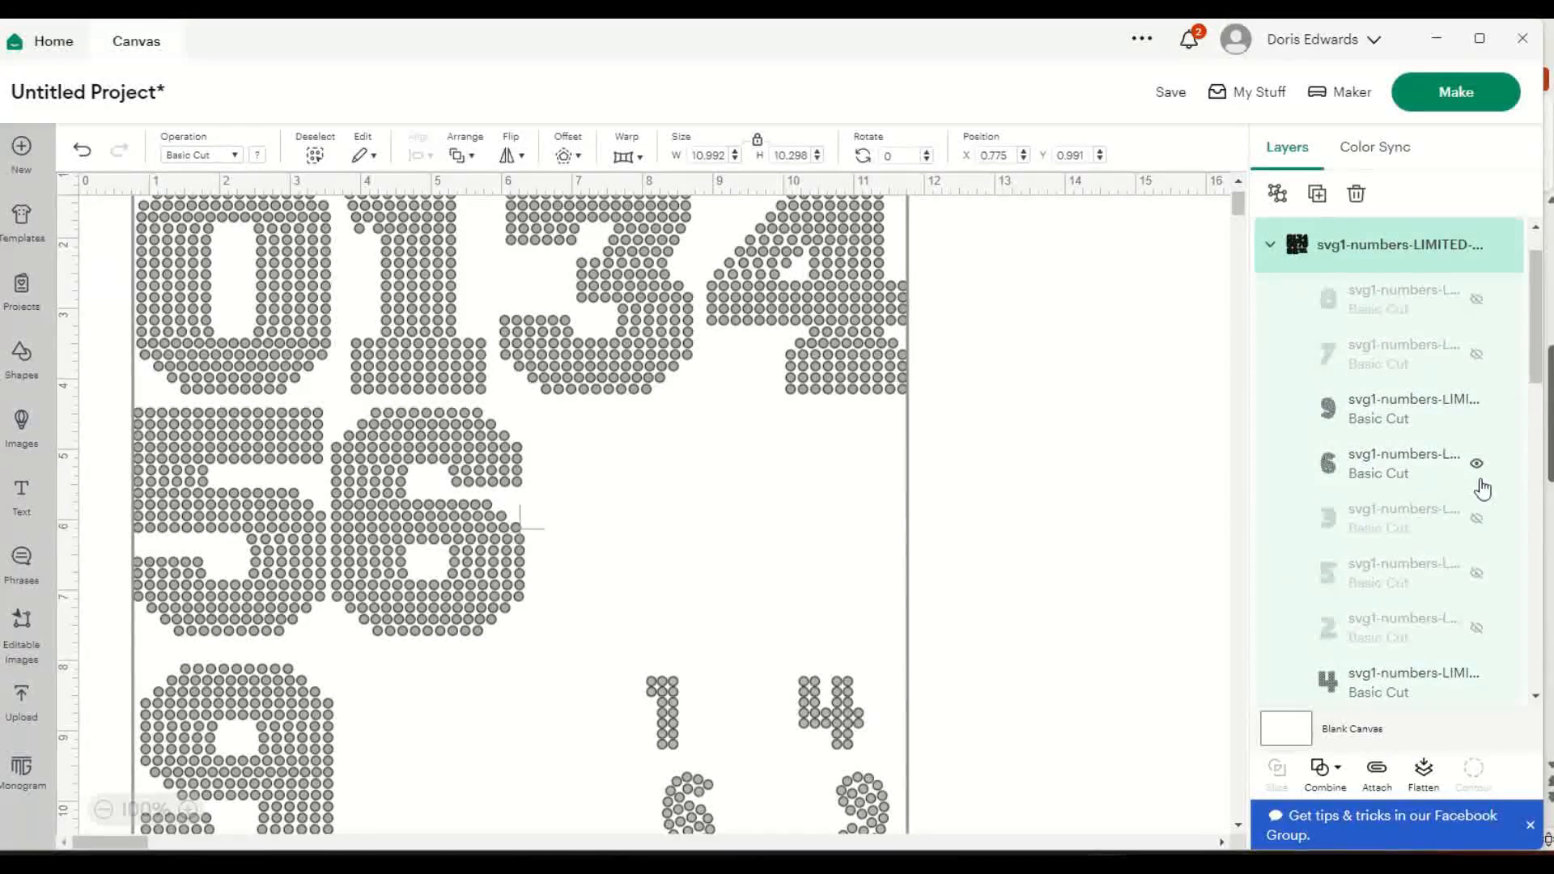
{"action": "scroll", "coordinate": [1437, 486], "scroll_direction": "down", "scroll_amount": 5}
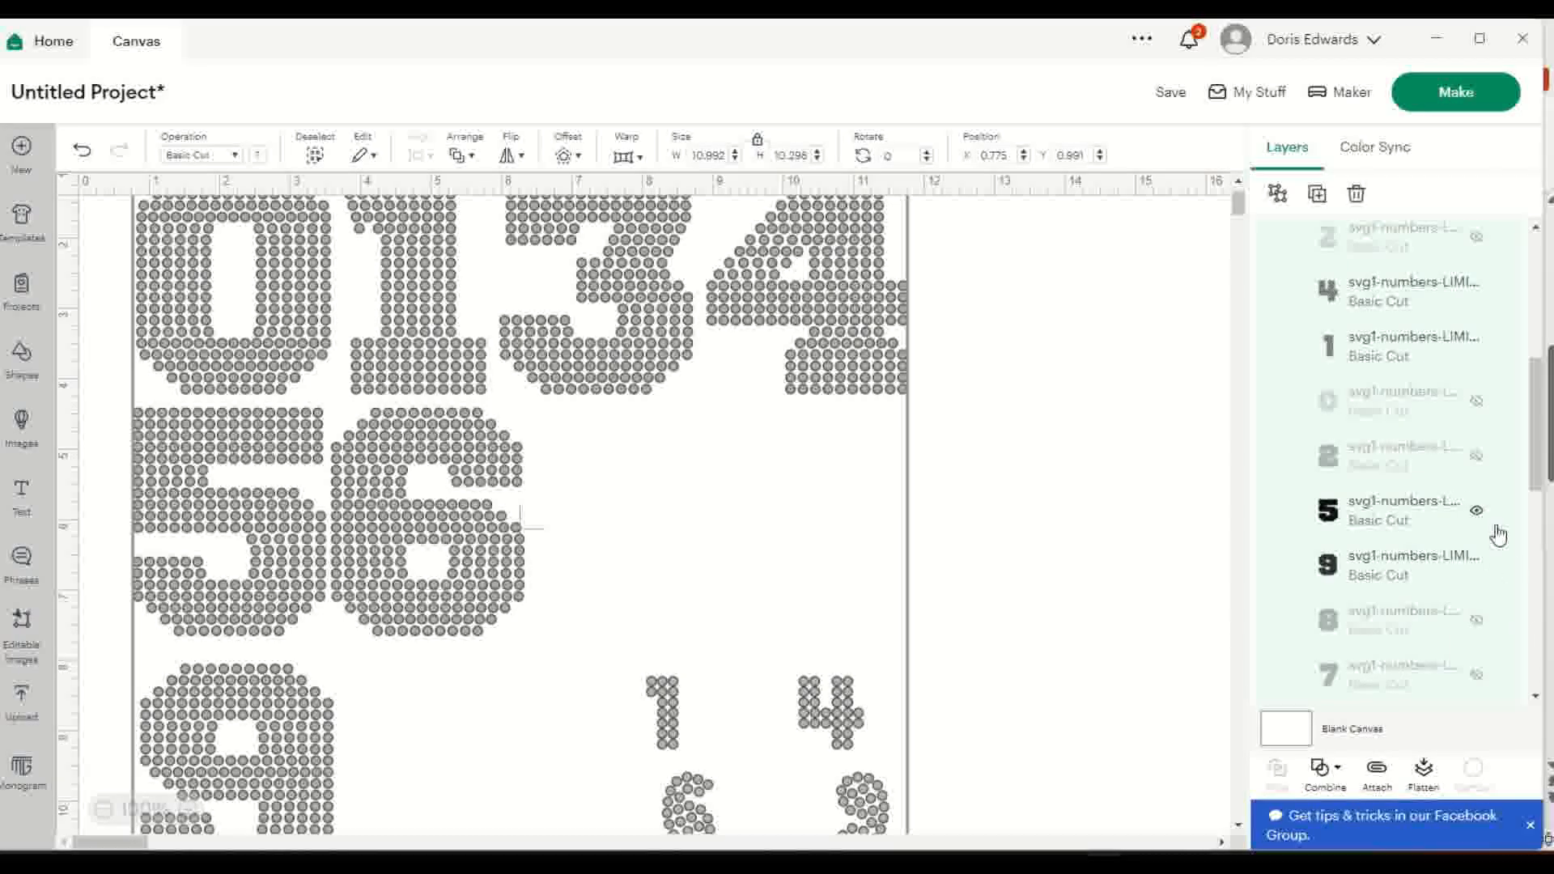
{"action": "scroll", "coordinate": [1496, 607], "scroll_direction": "down", "scroll_amount": 2}
{"action": "scroll", "coordinate": [1495, 620], "scroll_direction": "down", "scroll_amount": 2}
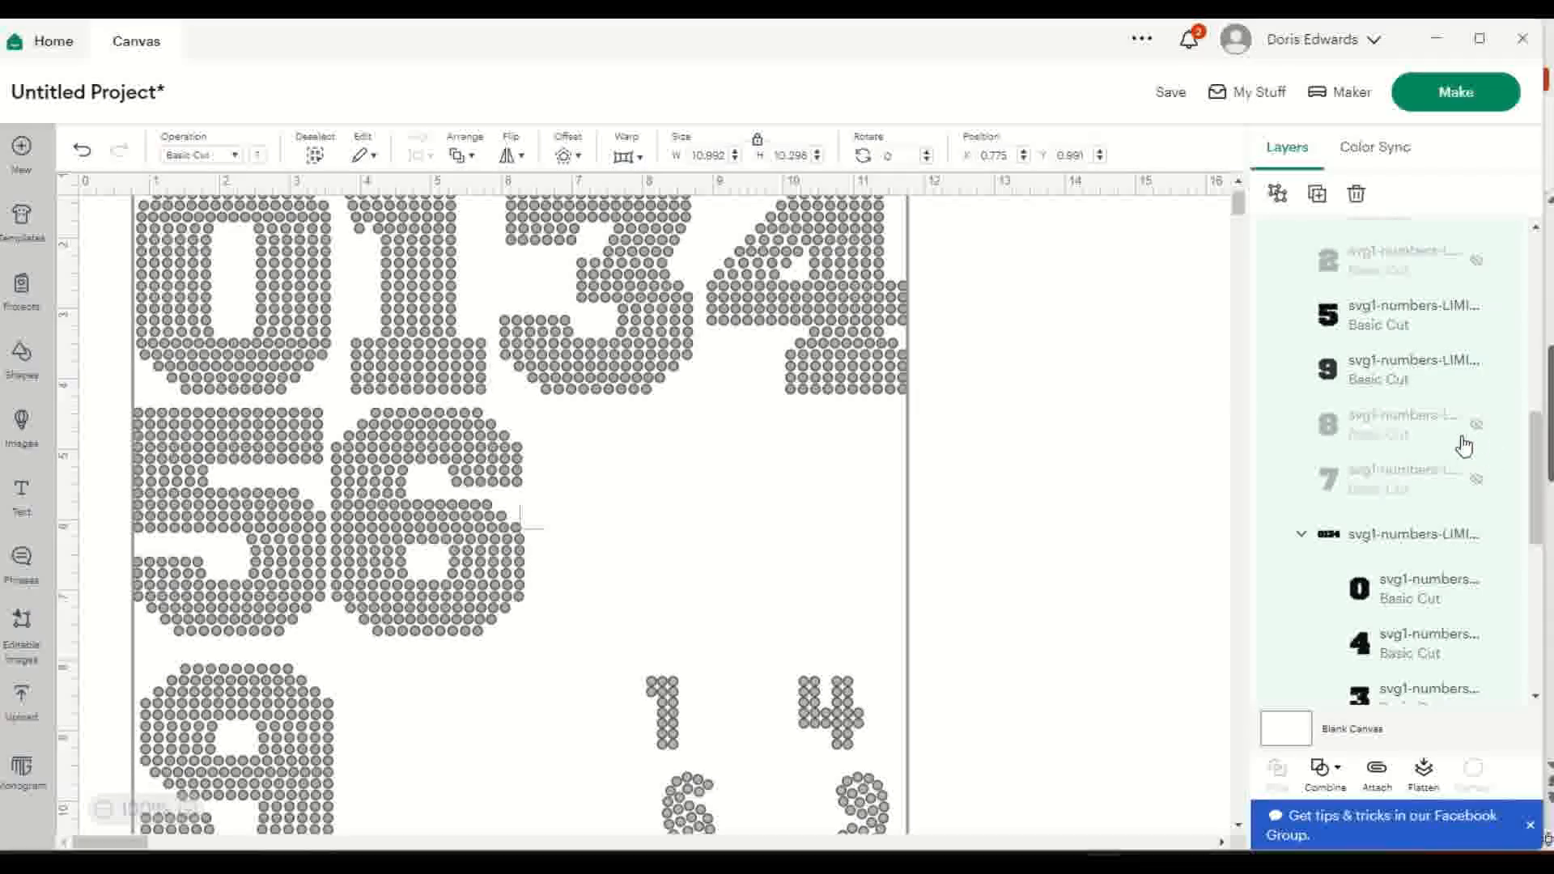
{"action": "scroll", "coordinate": [1514, 555], "scroll_direction": "up", "scroll_amount": 2}
{"action": "scroll", "coordinate": [1498, 470], "scroll_direction": "up", "scroll_amount": 2}
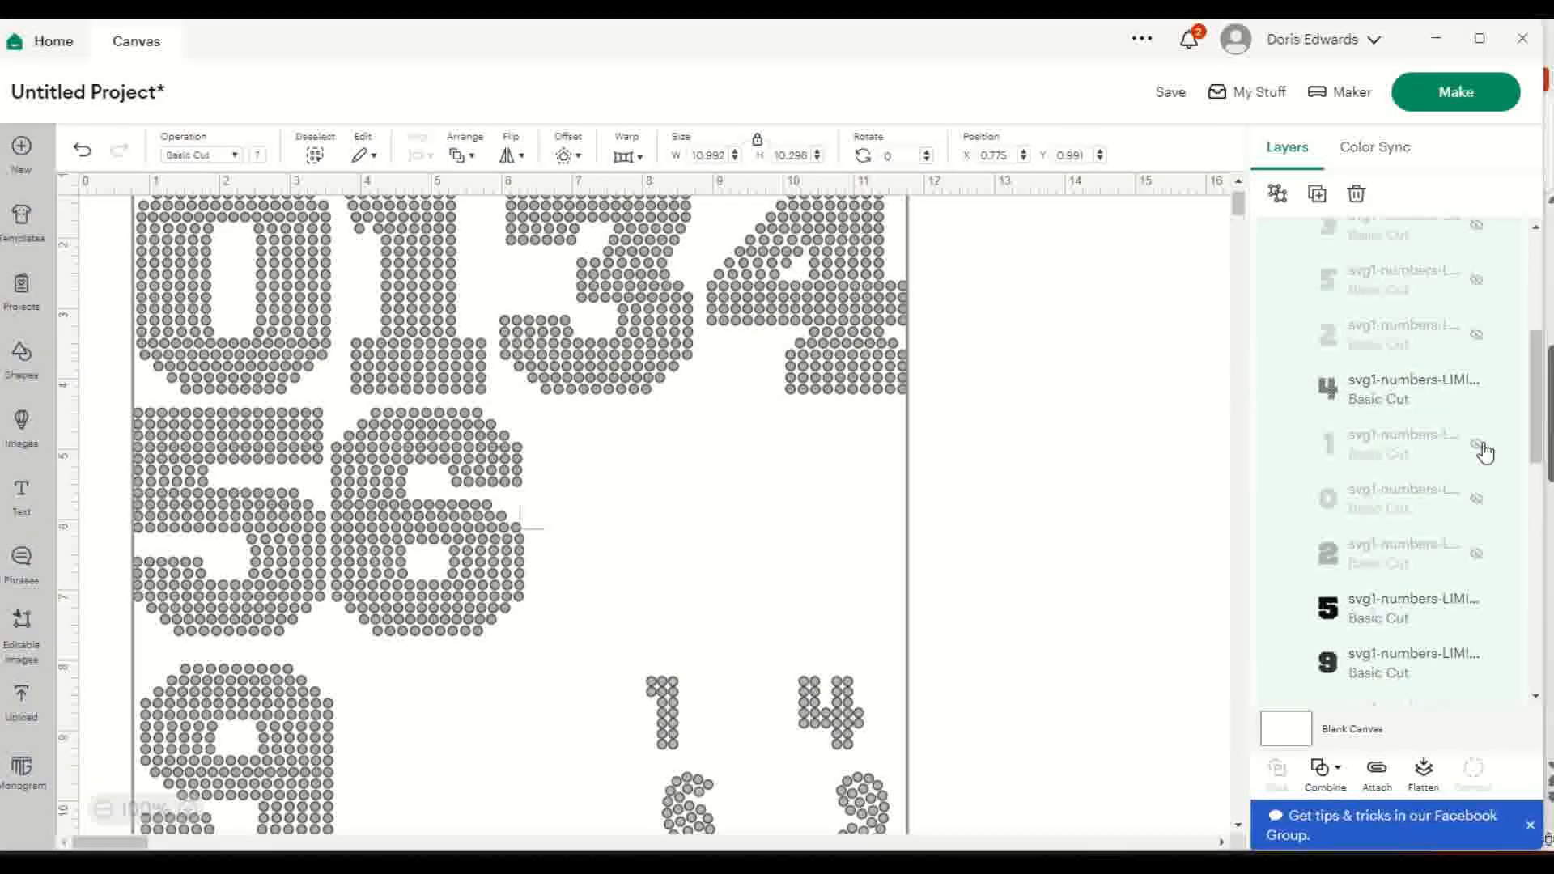
{"action": "left_click", "coordinate": [1481, 450]}
{"action": "left_click", "coordinate": [1482, 450]}
{"action": "scroll", "coordinate": [1481, 450], "scroll_direction": "up", "scroll_amount": 5}
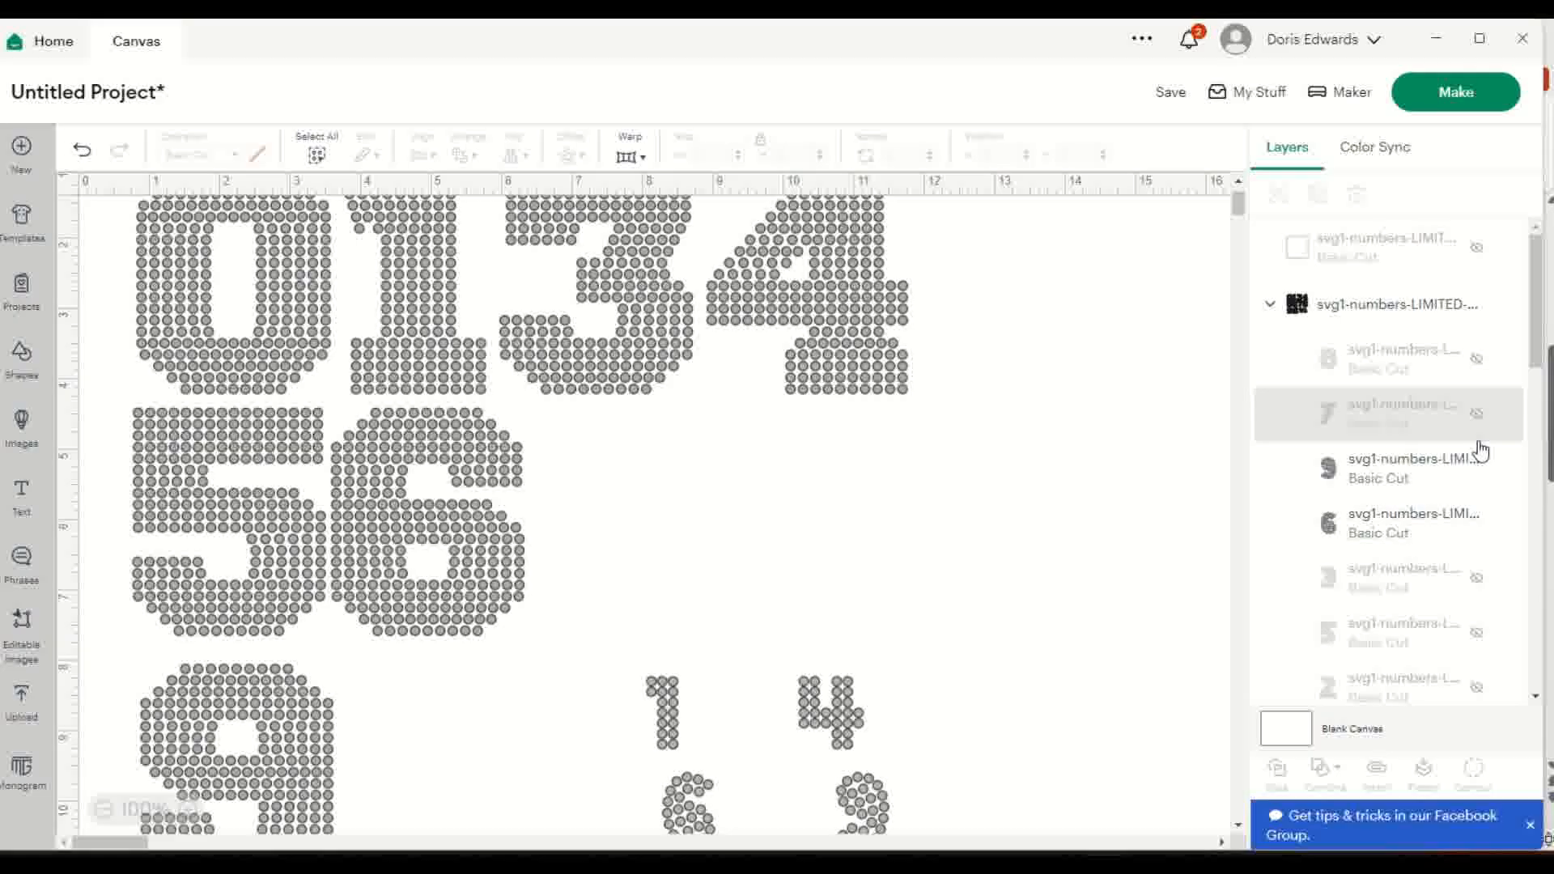
Hide the large 0, 4, 3 and 1 layers in the nested group of the numbers design.
{"action": "scroll", "coordinate": [1449, 567], "scroll_direction": "down", "scroll_amount": 6}
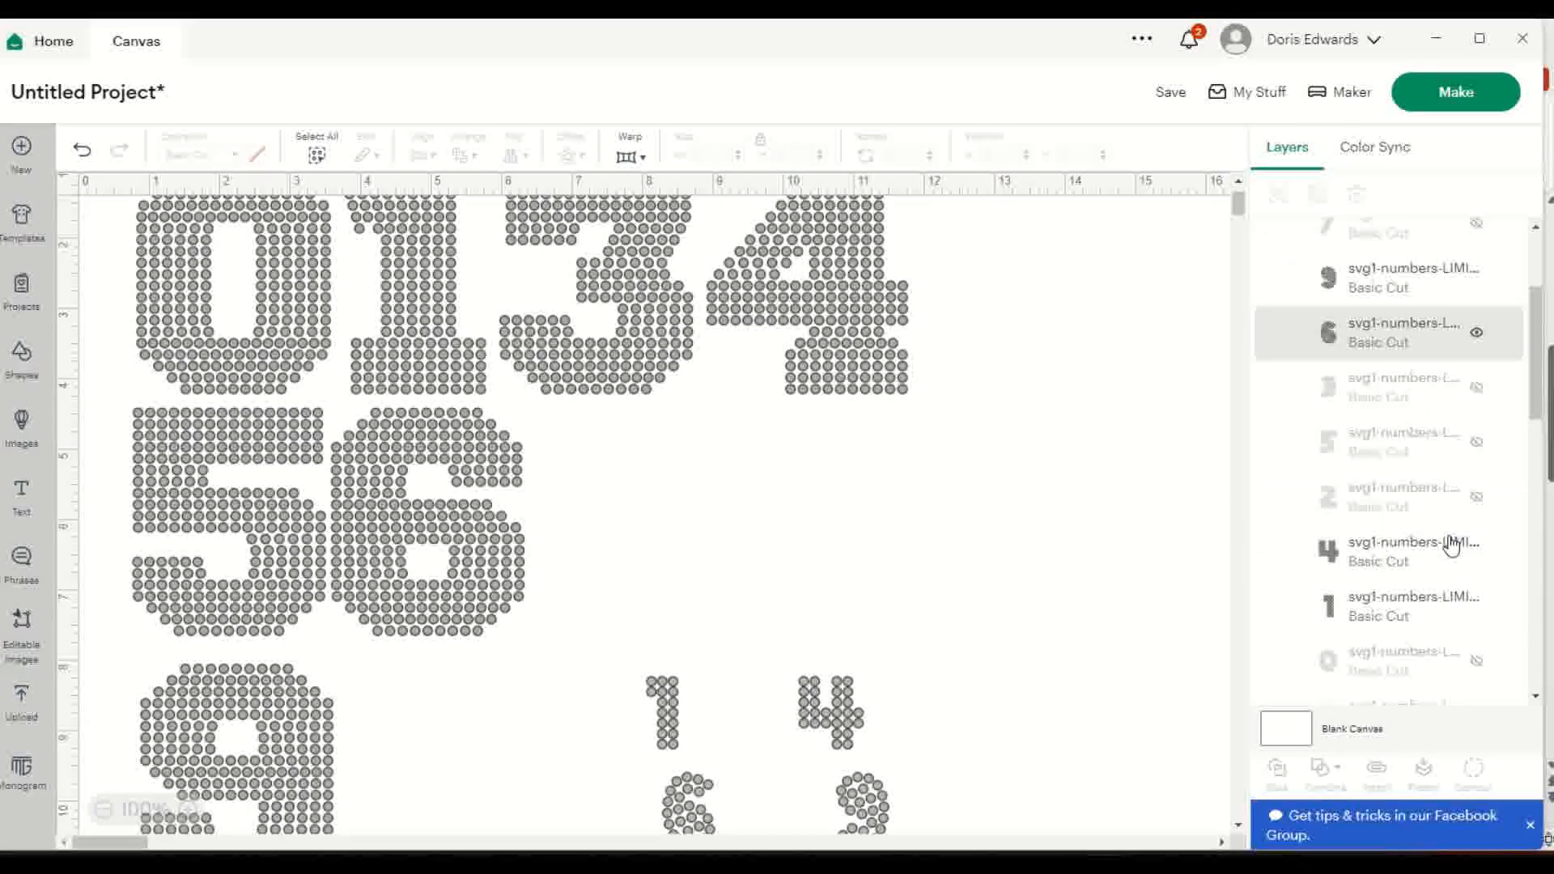
{"action": "scroll", "coordinate": [1425, 511], "scroll_direction": "up", "scroll_amount": 4}
{"action": "scroll", "coordinate": [1433, 522], "scroll_direction": "down", "scroll_amount": 8}
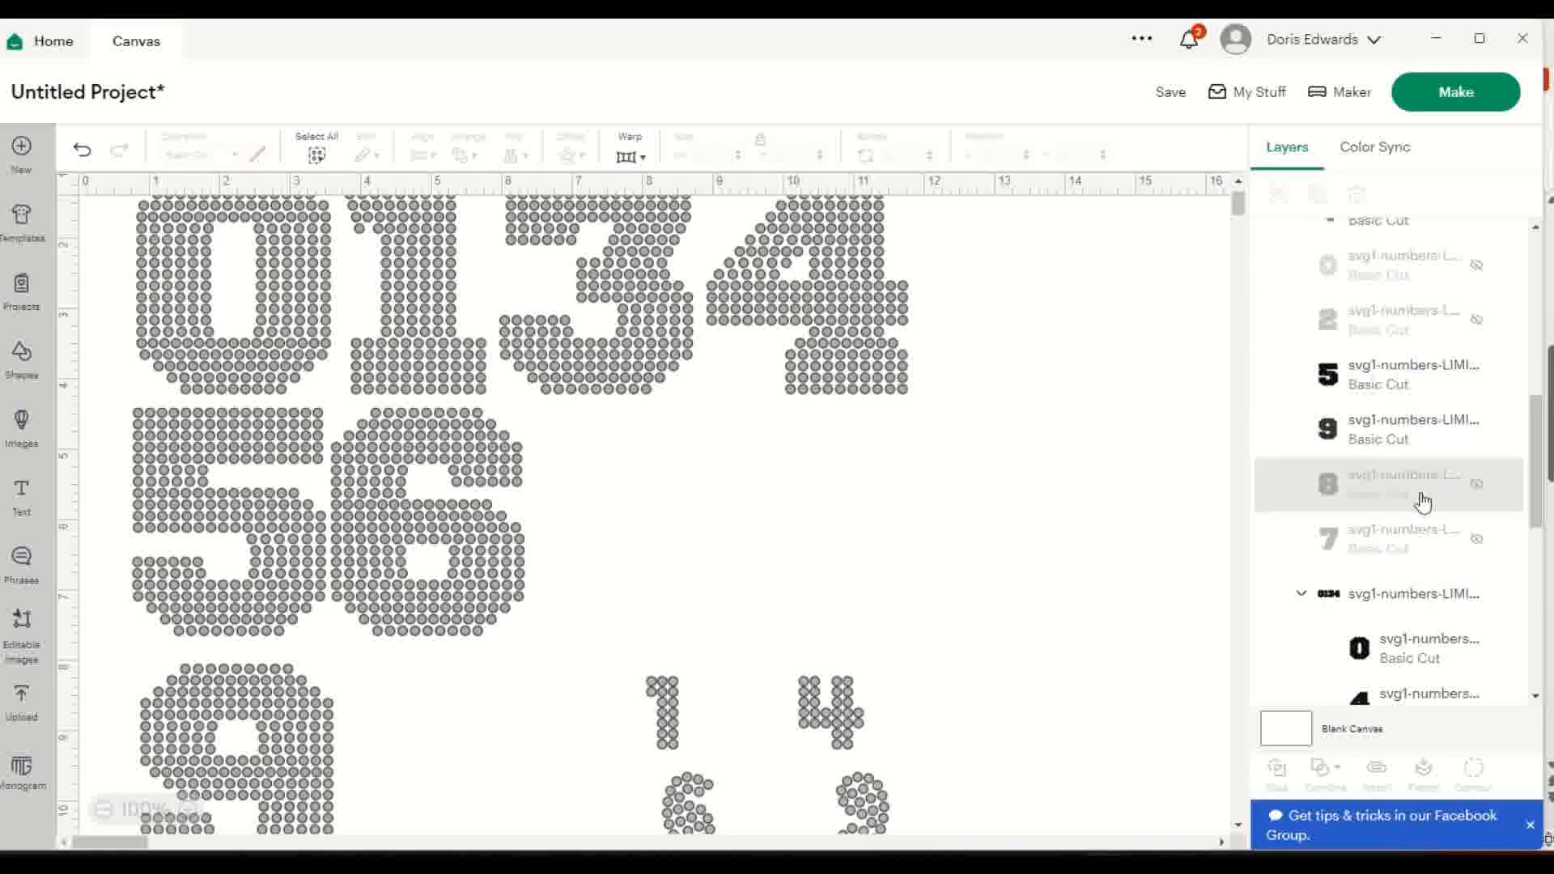
{"action": "scroll", "coordinate": [1425, 506], "scroll_direction": "down", "scroll_amount": 5}
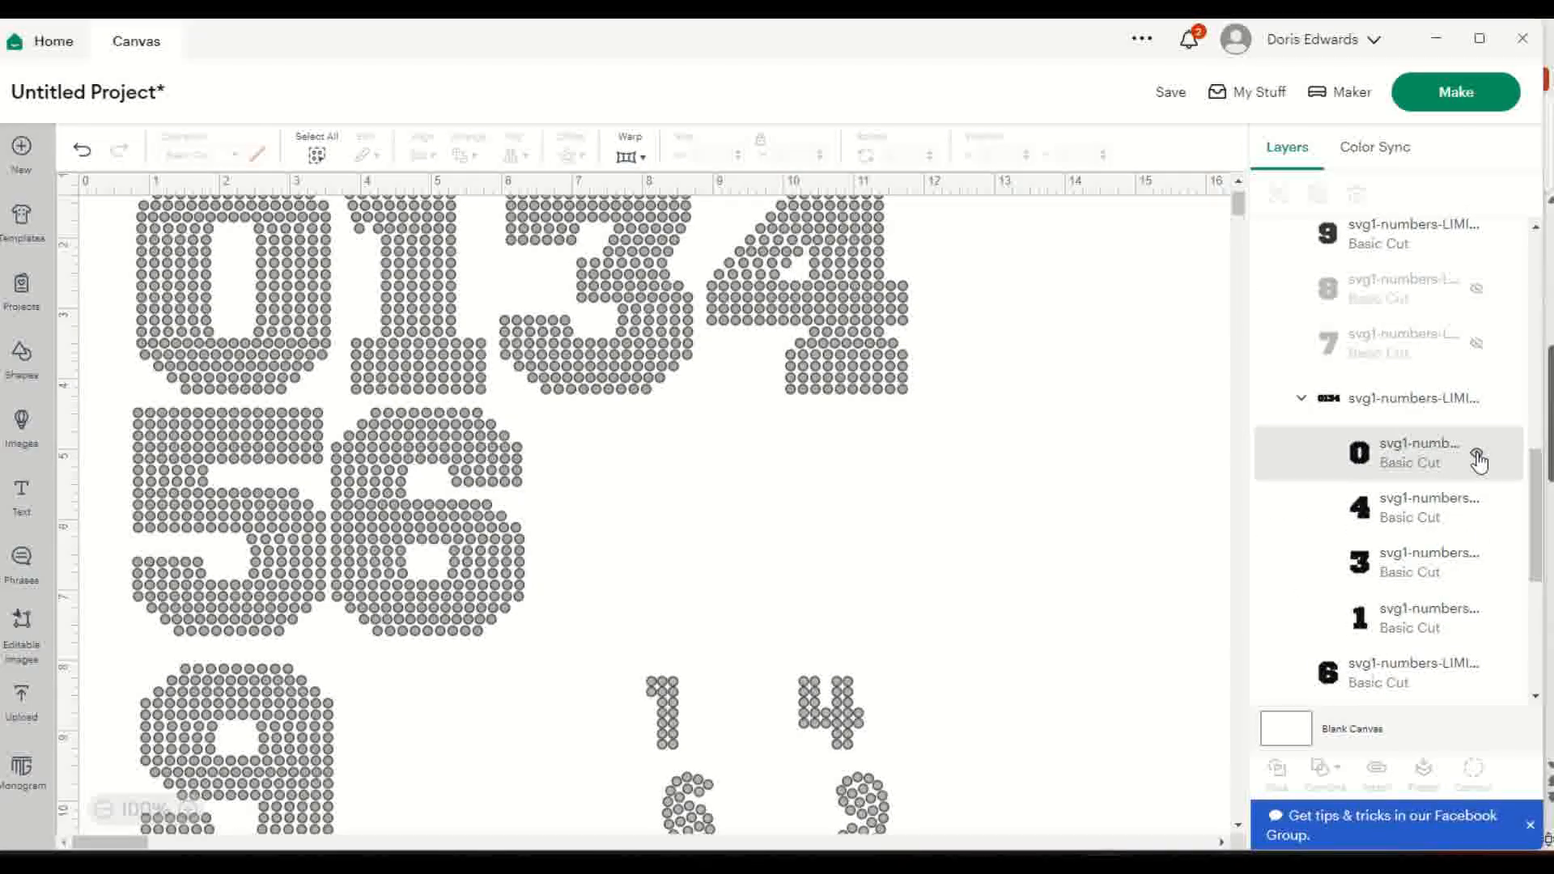
{"action": "left_click", "coordinate": [1477, 455]}
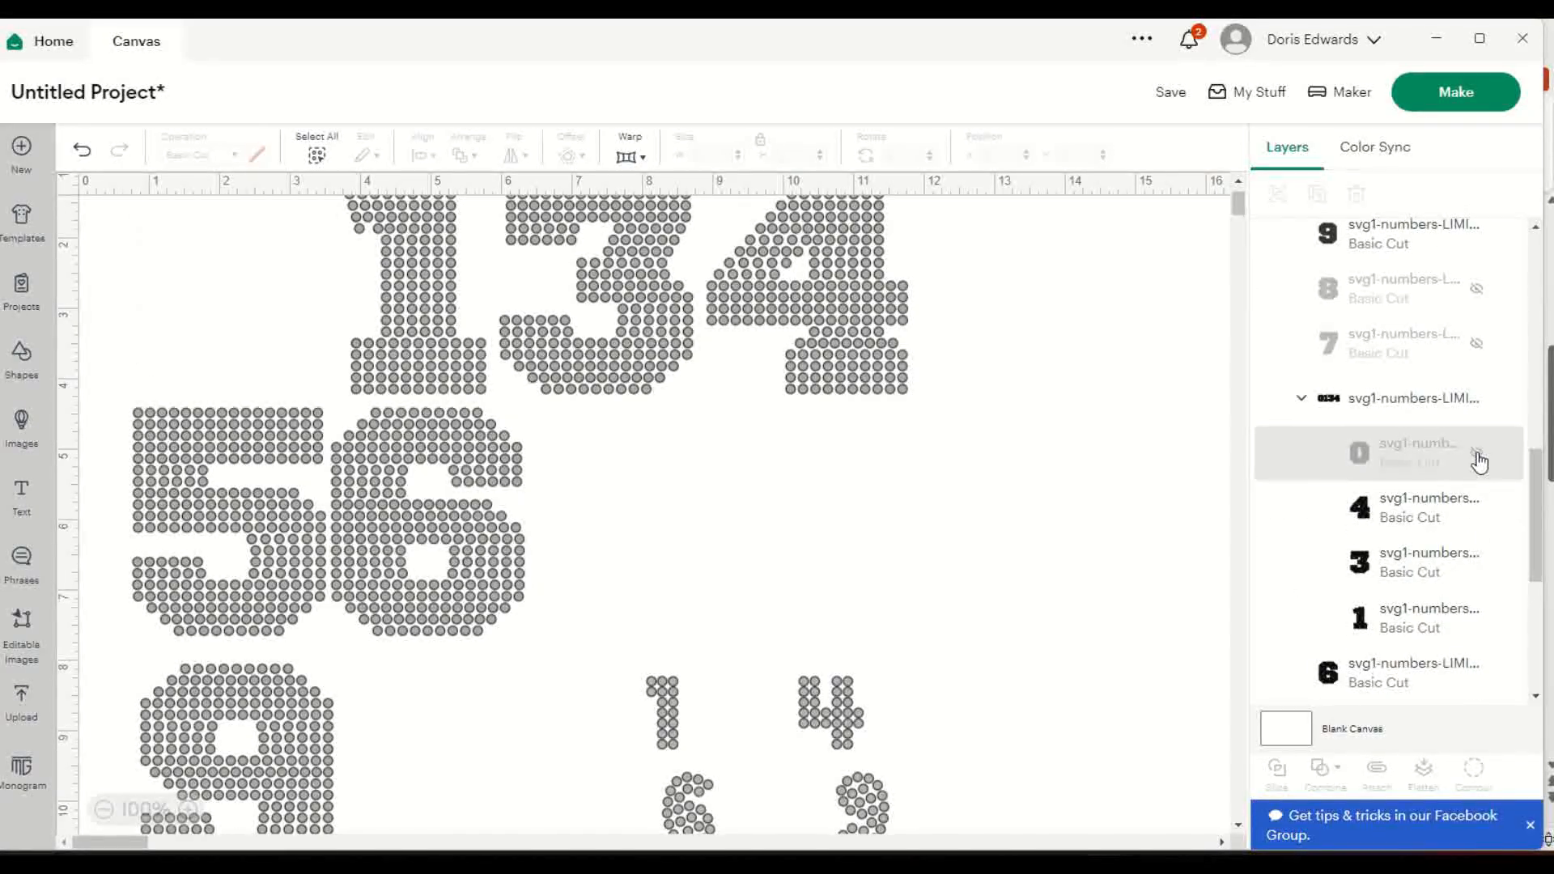
{"action": "left_click", "coordinate": [1477, 511]}
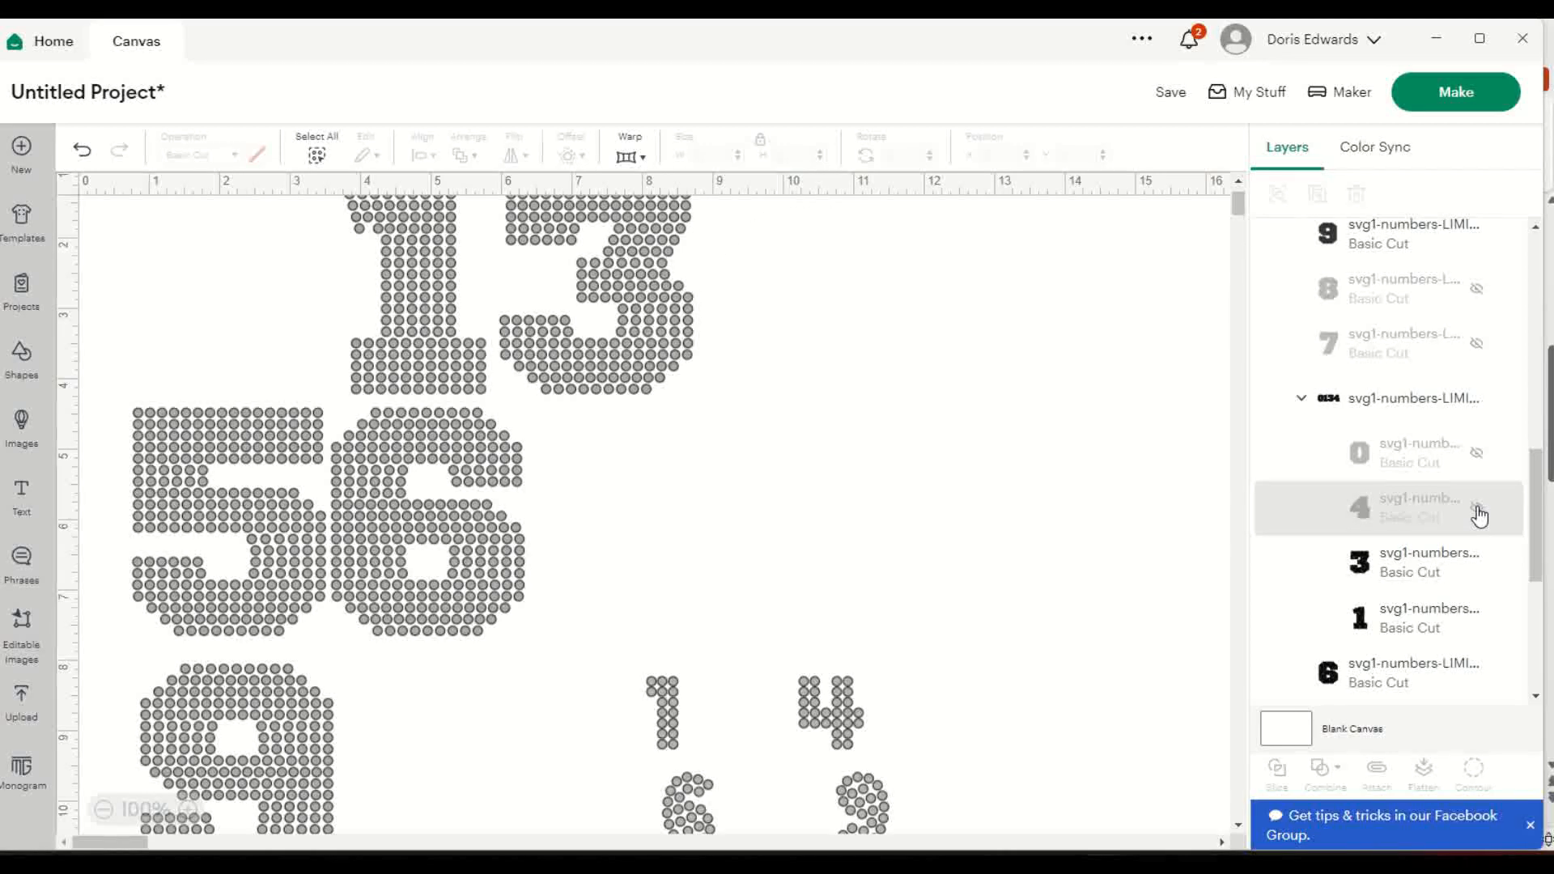
{"action": "left_click", "coordinate": [1478, 564]}
{"action": "left_click", "coordinate": [1477, 621]}
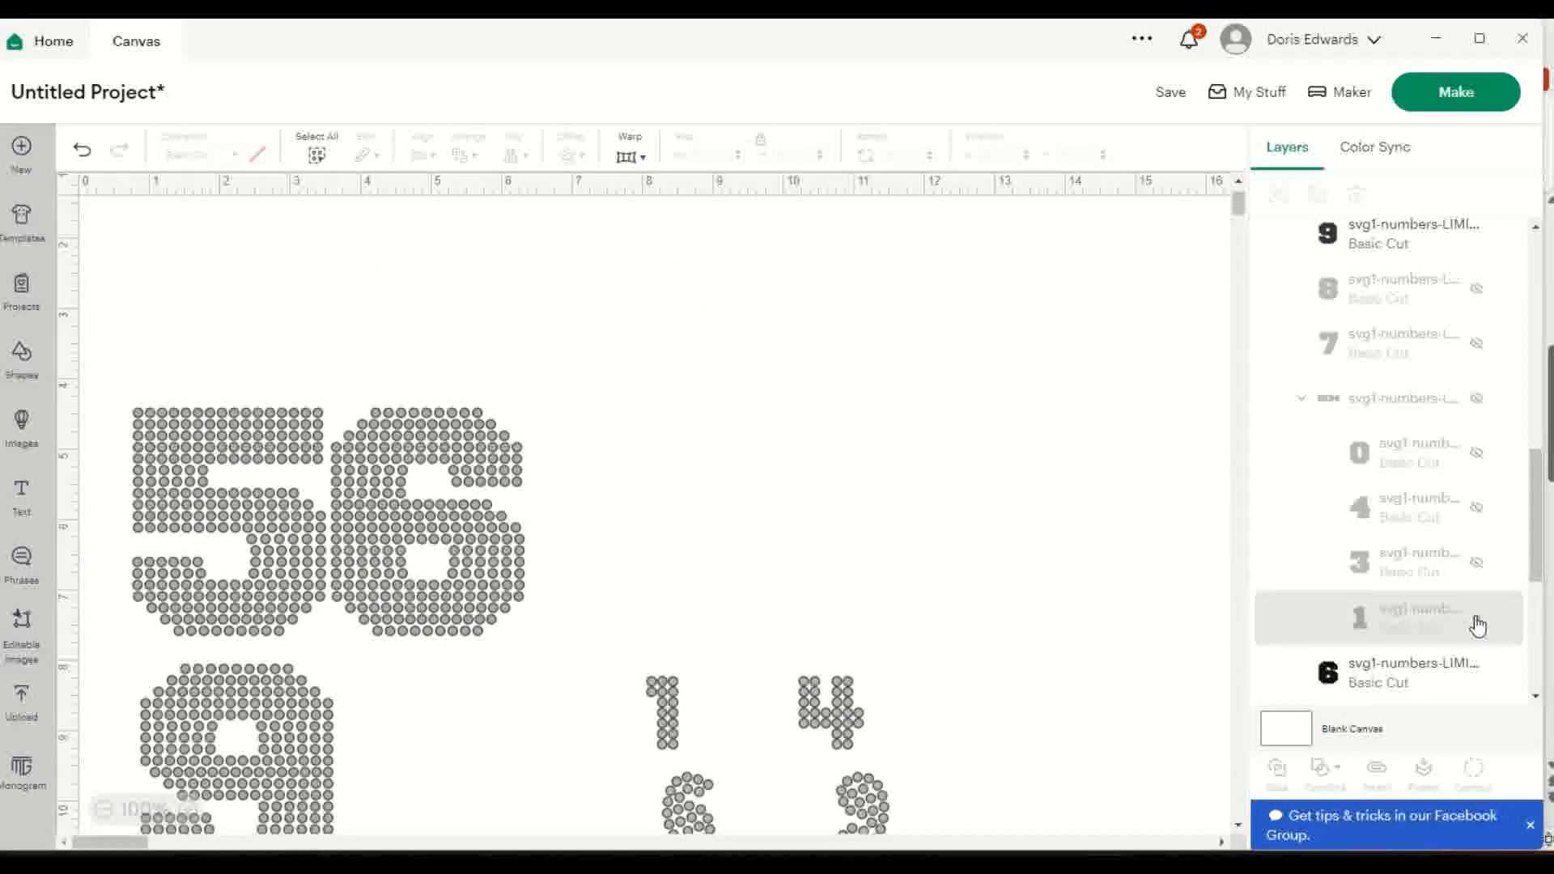
Hide the large 6 layer at the end of the numbers design.
{"action": "scroll", "coordinate": [1467, 609], "scroll_direction": "down", "scroll_amount": 3}
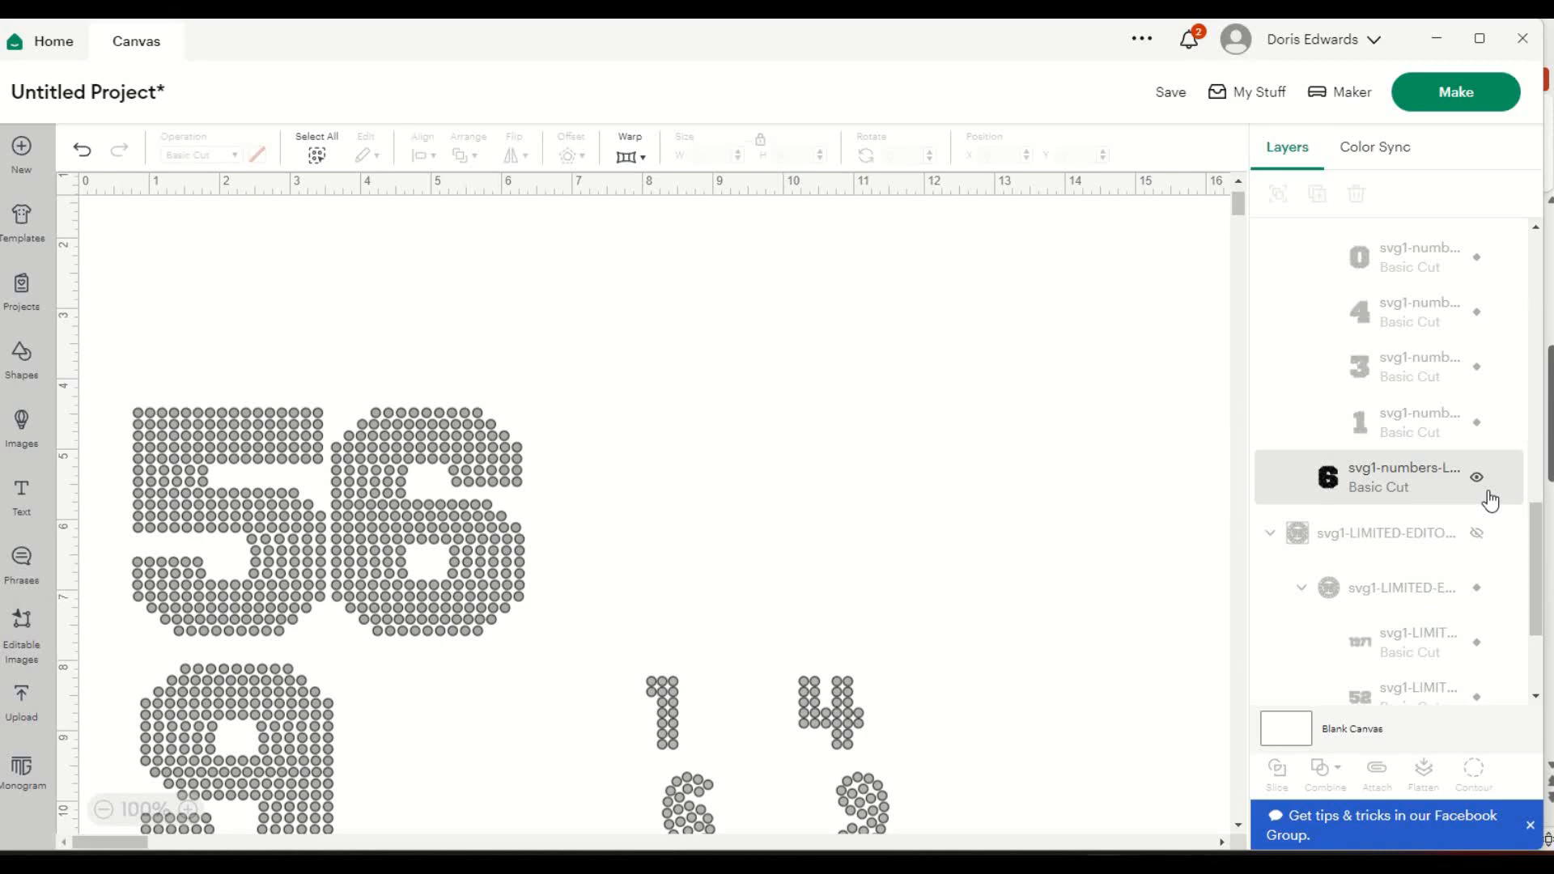
{"action": "scroll", "coordinate": [1491, 502], "scroll_direction": "down", "scroll_amount": 3}
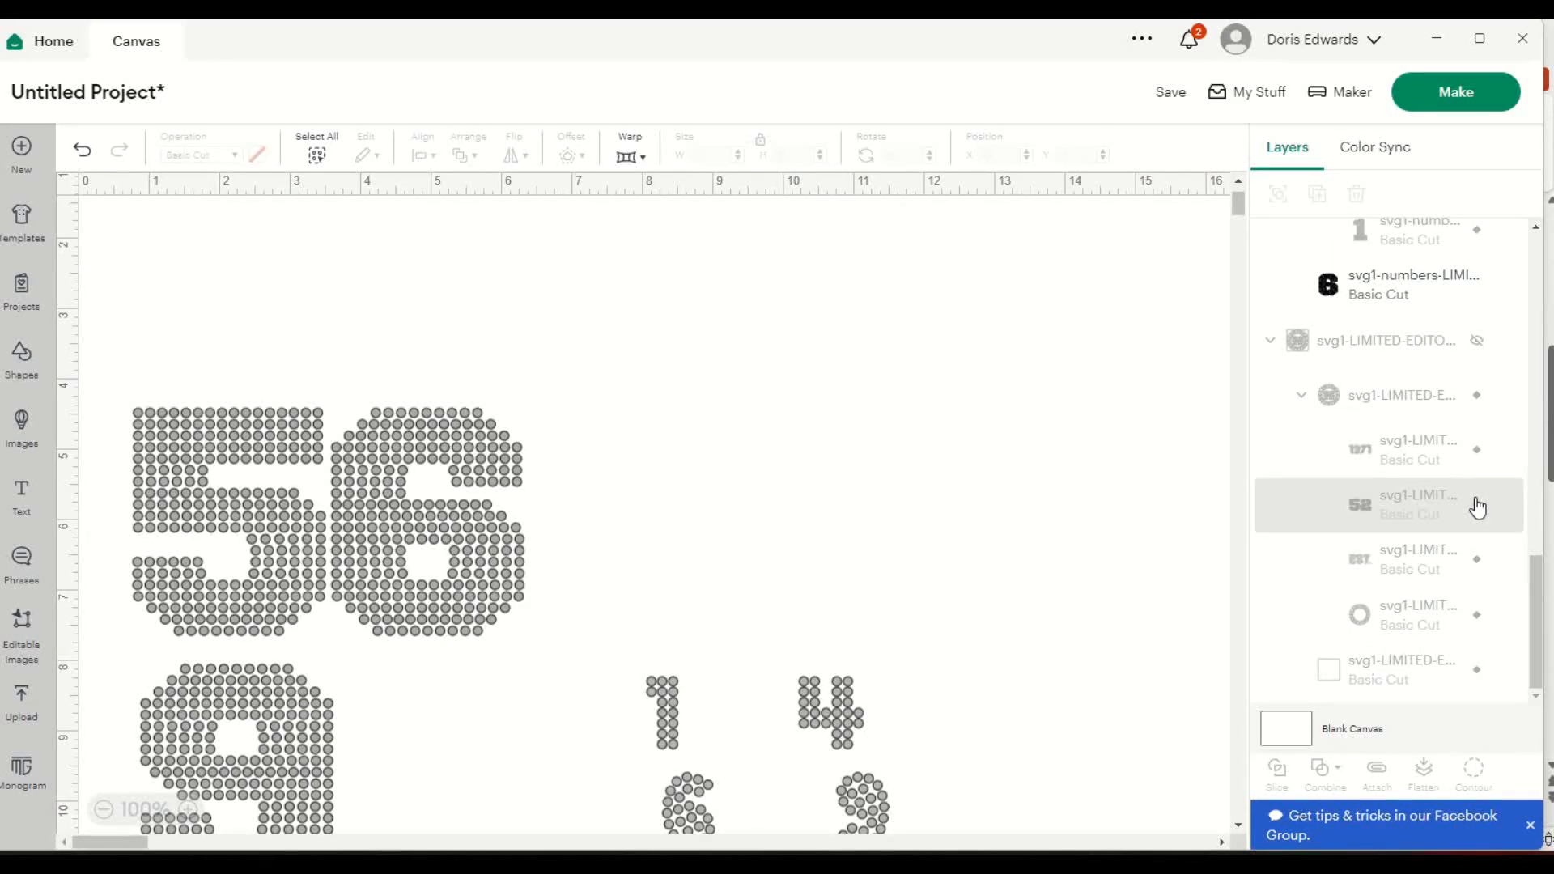
{"action": "scroll", "coordinate": [1477, 506], "scroll_direction": "up", "scroll_amount": 5}
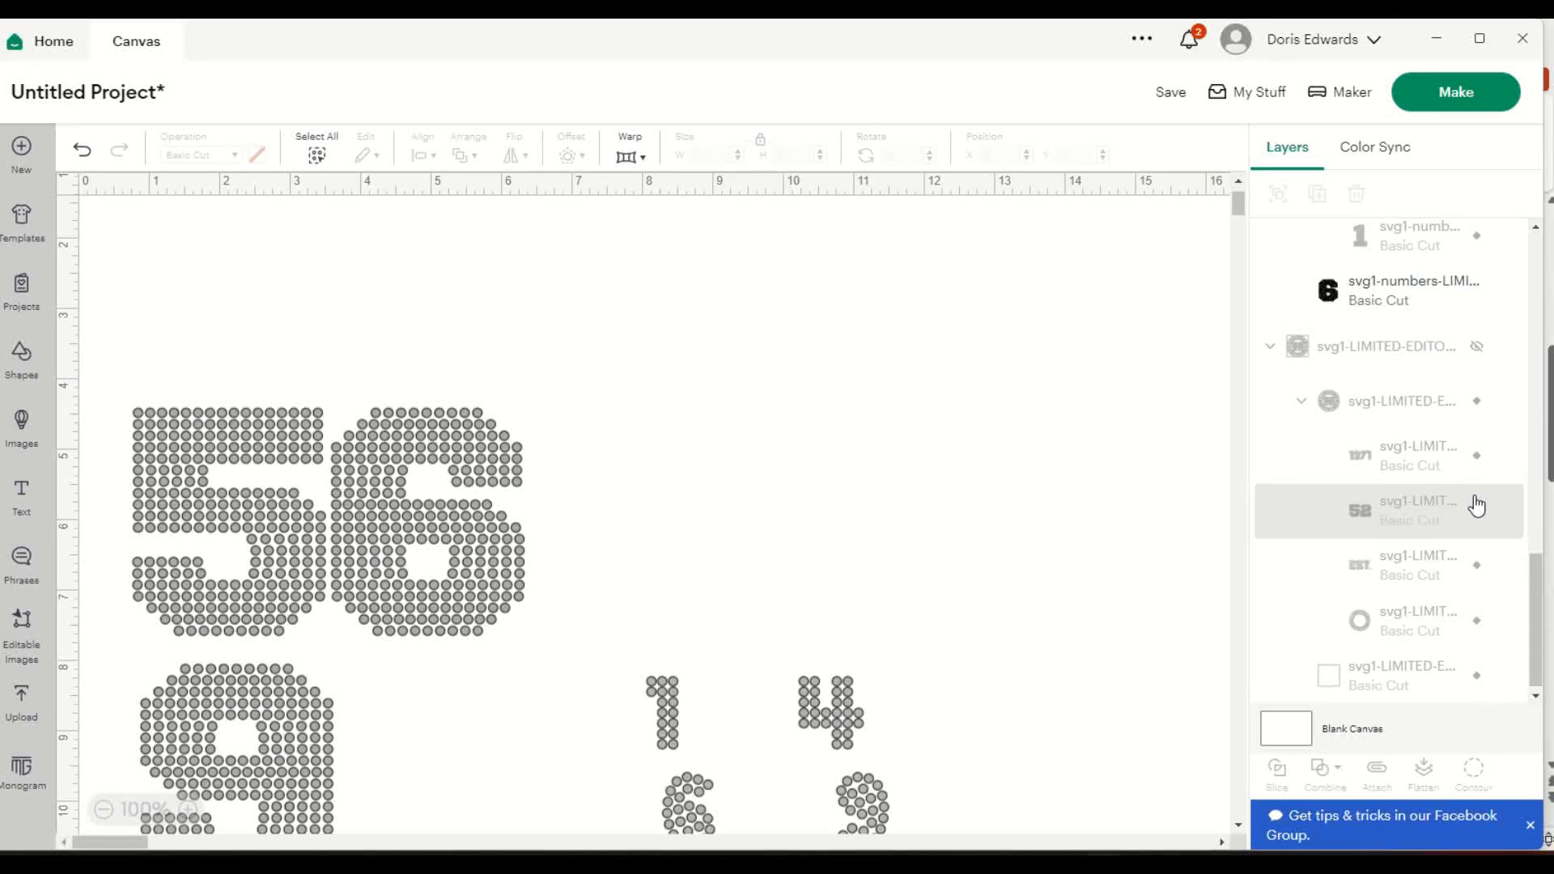
{"action": "left_click", "coordinate": [1477, 579]}
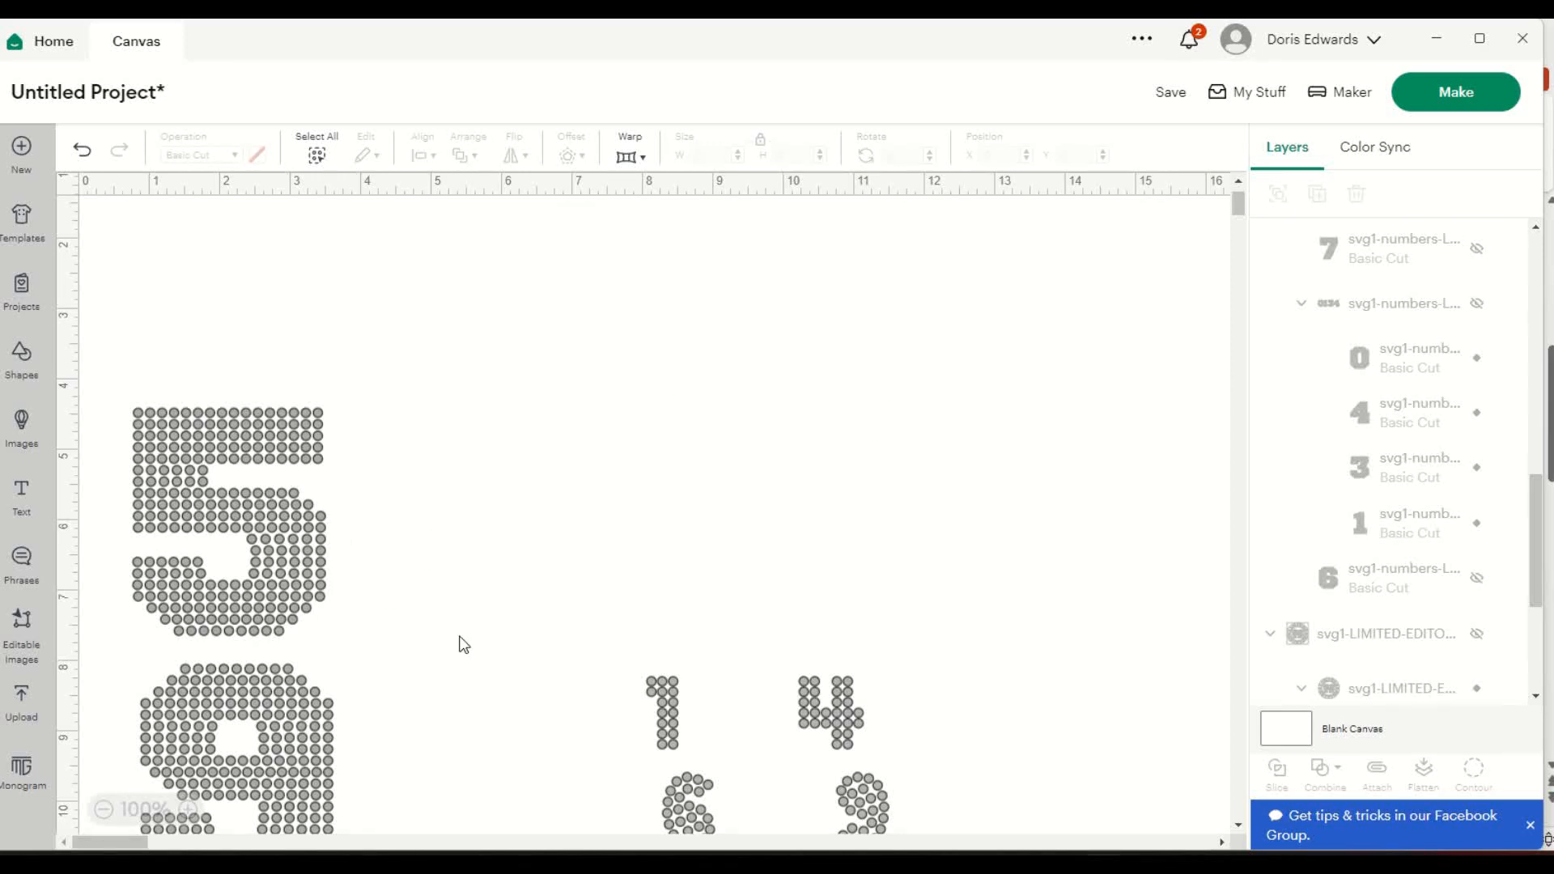
Move the numbers design to about X 1.289, Y 3.258 and ungroup it into separate digits.
{"action": "left_click", "coordinate": [261, 532]}
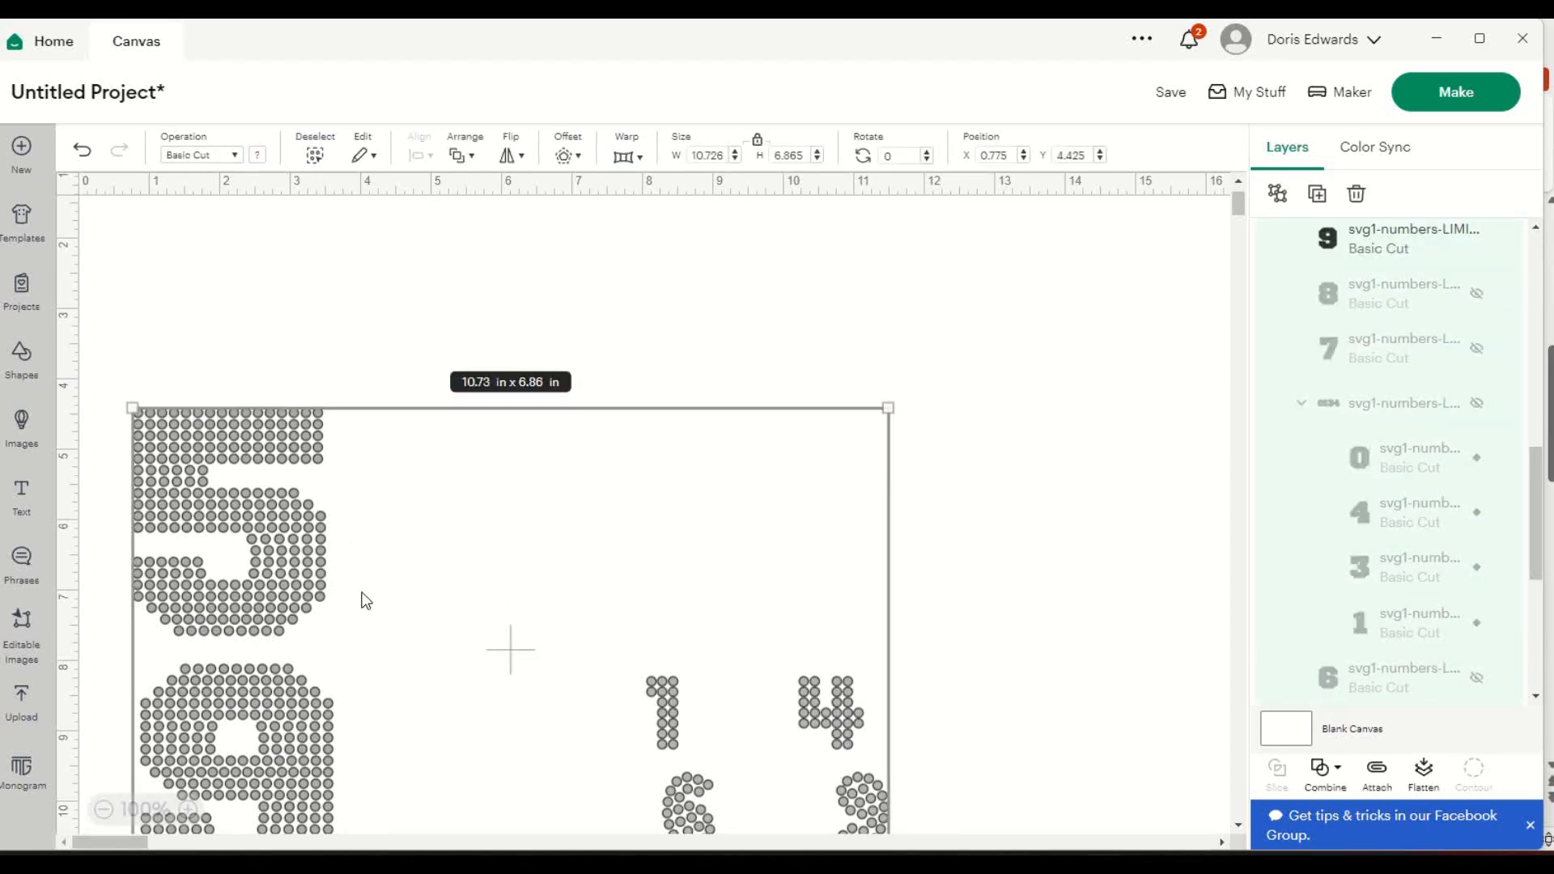
{"action": "left_click_drag", "start_coordinate": [270, 575], "coordinate": [308, 489]}
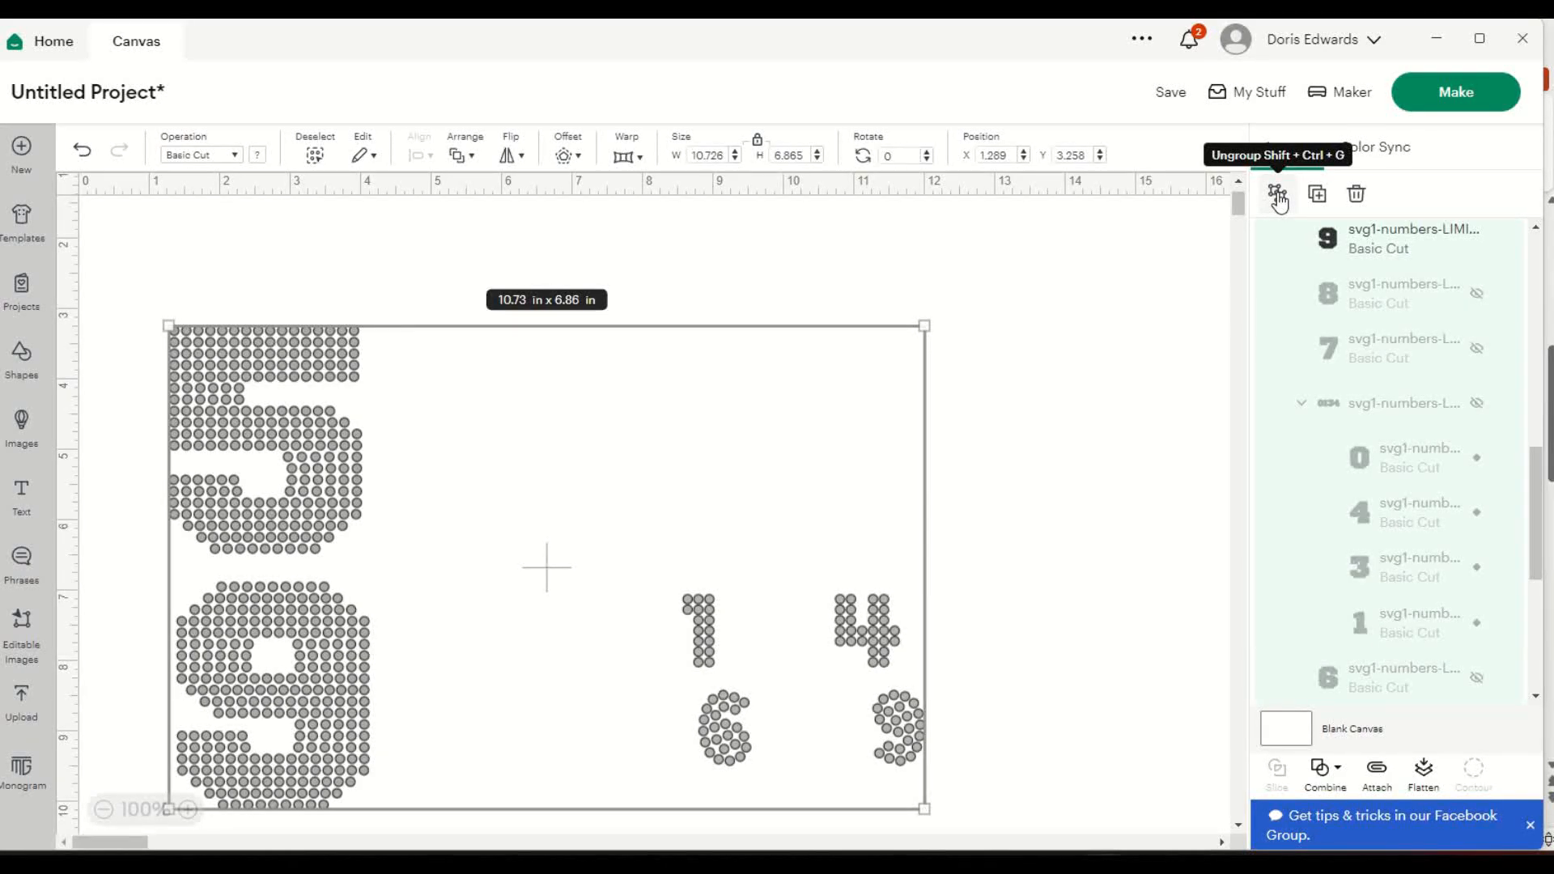
{"action": "left_click", "coordinate": [1278, 194]}
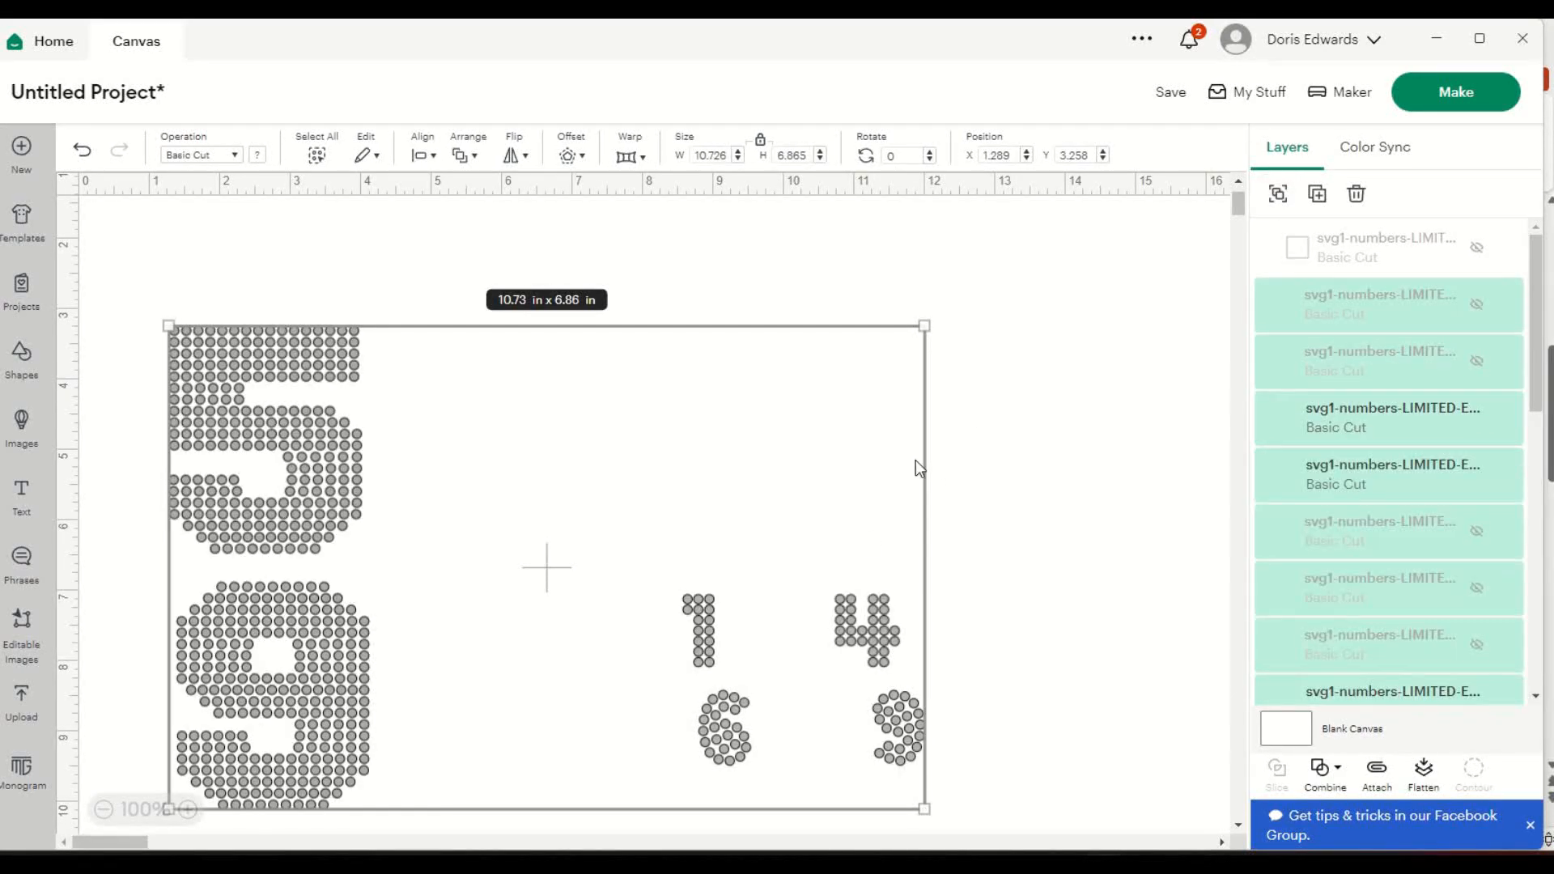
{"action": "left_click", "coordinate": [1033, 414]}
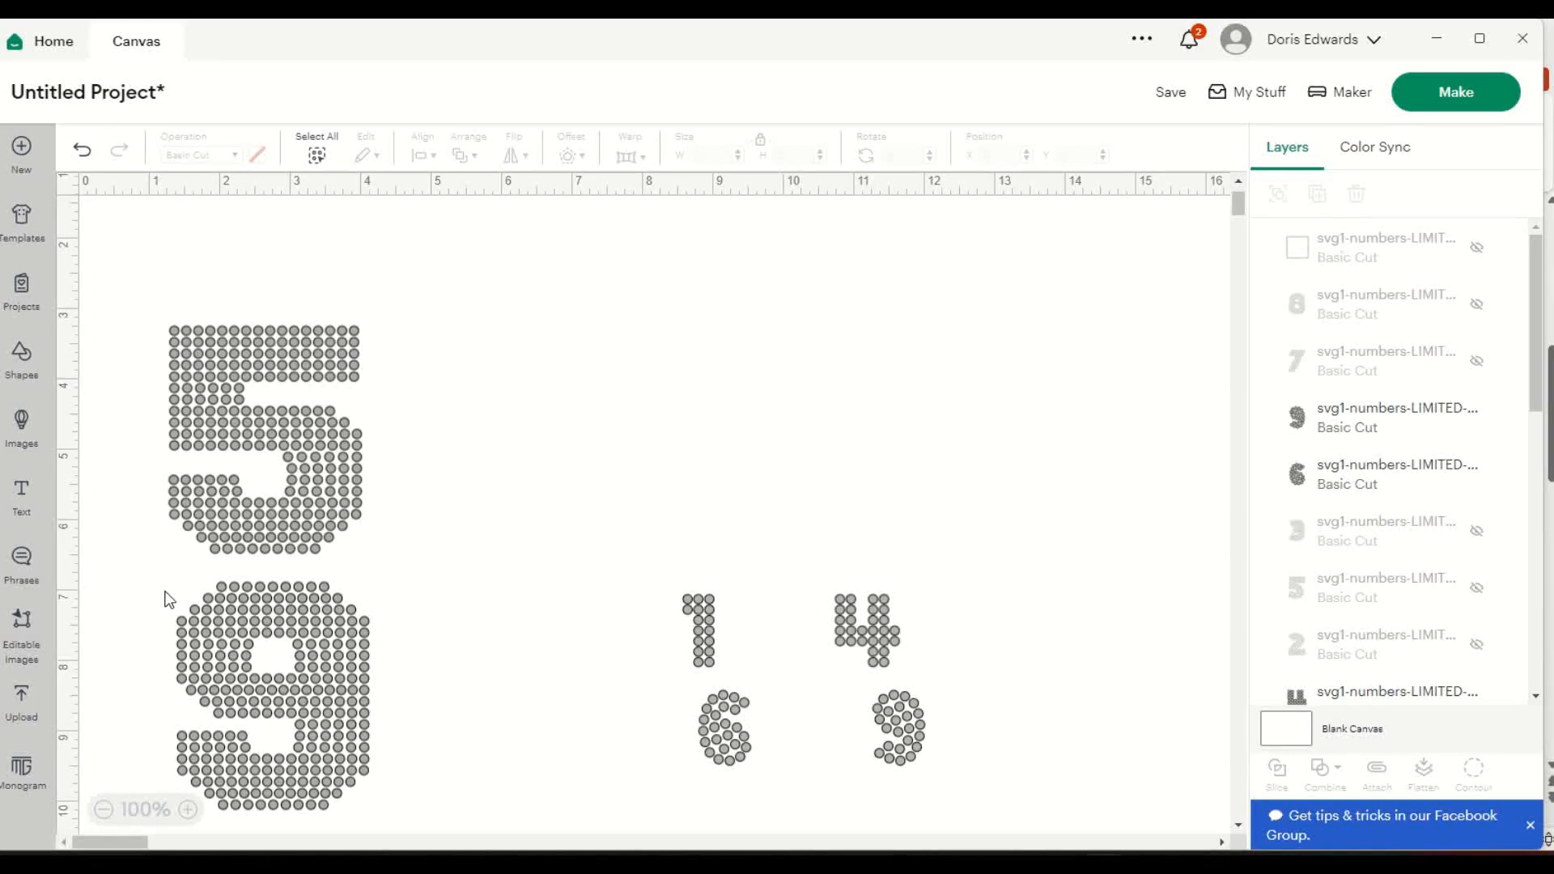
Move the large 9 beside the large 5 so that they form 59.
{"action": "left_click_drag", "start_coordinate": [193, 589], "coordinate": [447, 816]}
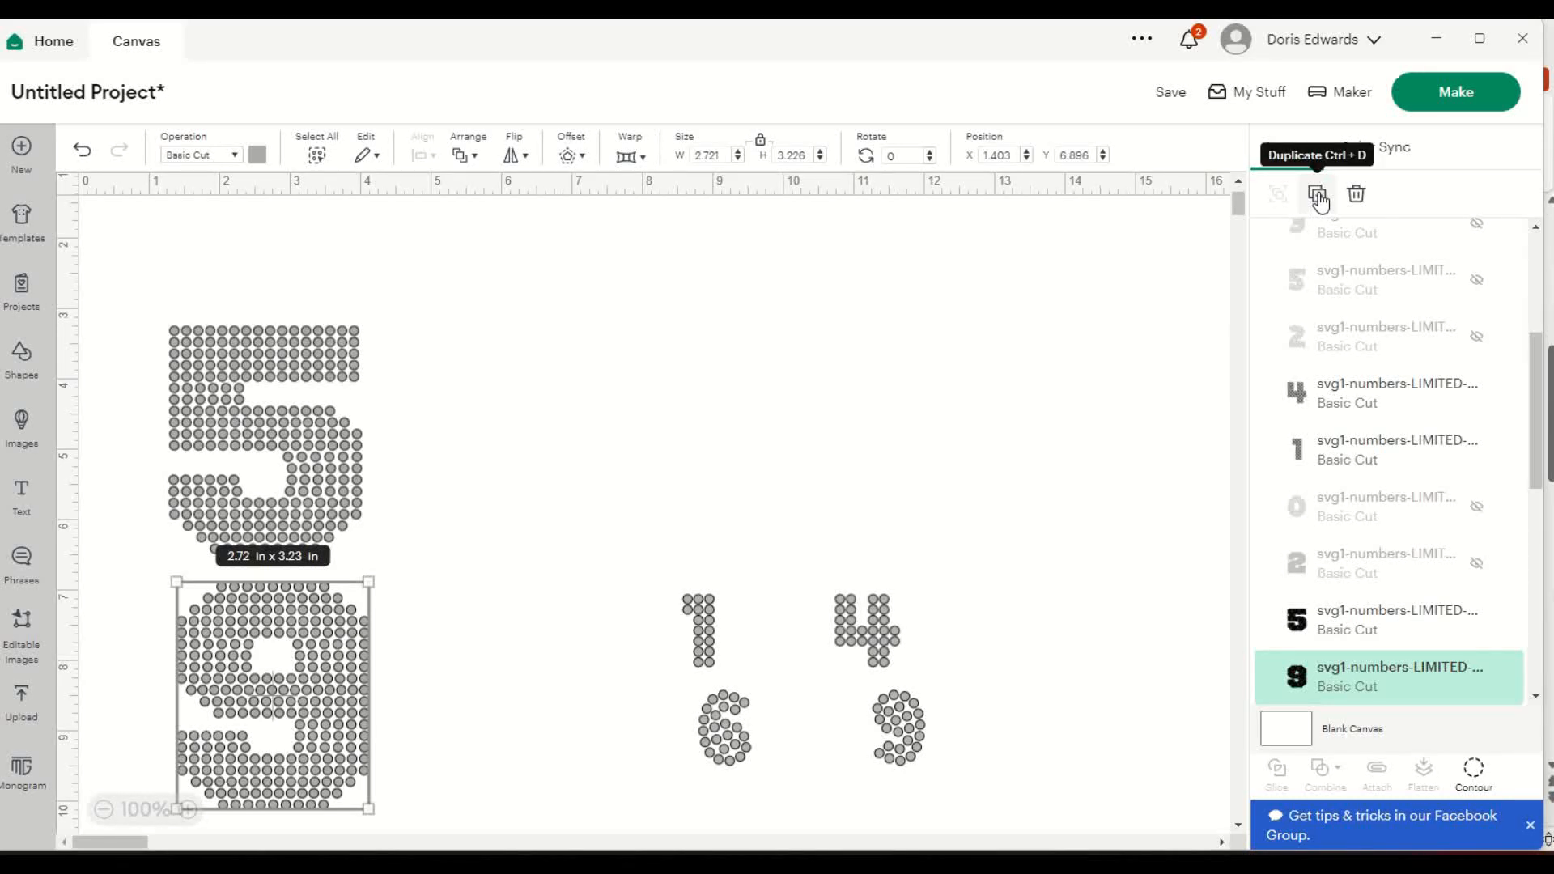
{"action": "left_click_drag", "start_coordinate": [343, 689], "coordinate": [515, 471]}
{"action": "left_click", "coordinate": [718, 468]}
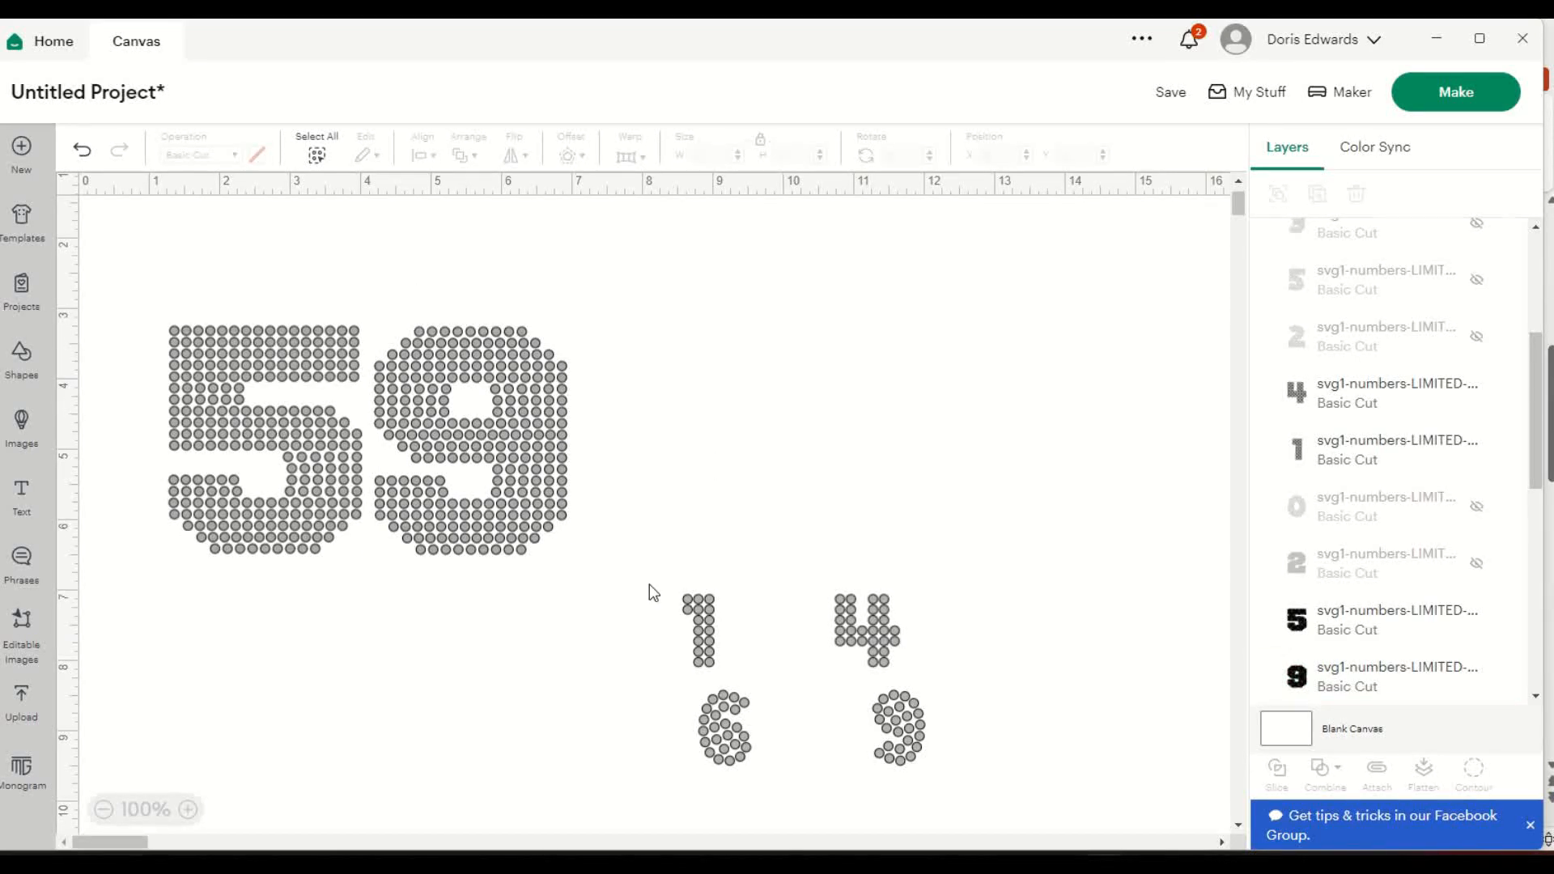
Arrange the small 1, 9, 6 and 4 in a row so that they form 1964.
{"action": "left_click_drag", "start_coordinate": [903, 755], "coordinate": [761, 657]}
{"action": "left_click_drag", "start_coordinate": [875, 655], "coordinate": [897, 660]}
{"action": "left_click_drag", "start_coordinate": [745, 737], "coordinate": [820, 657]}
{"action": "left_click", "coordinate": [1015, 638]}
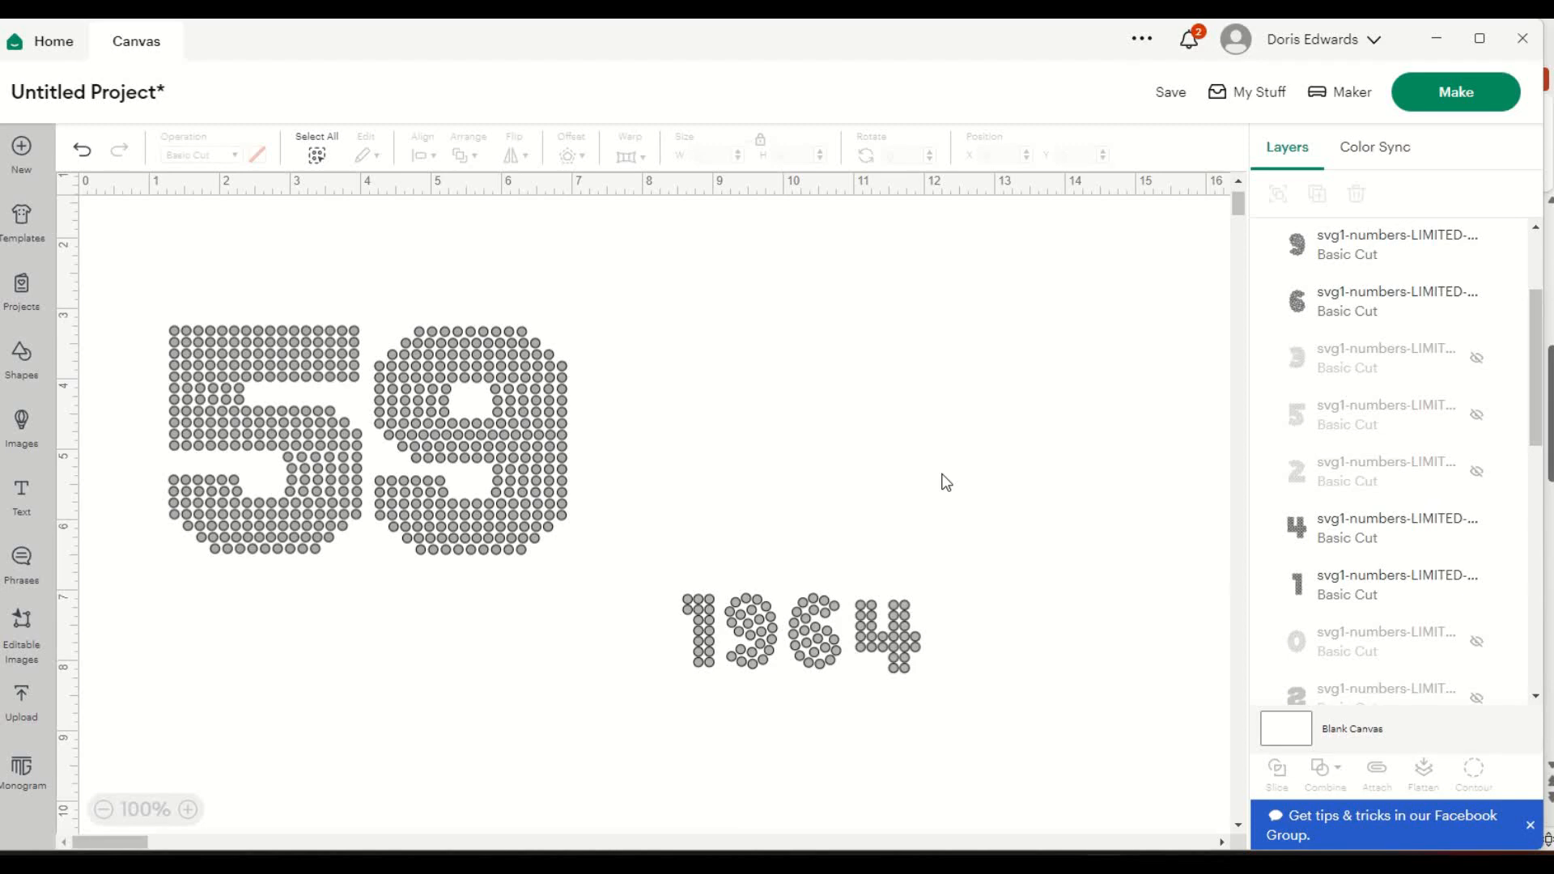
Group the large 59 digits and the small 1964 digits together.
{"action": "left_click_drag", "start_coordinate": [122, 273], "coordinate": [620, 586]}
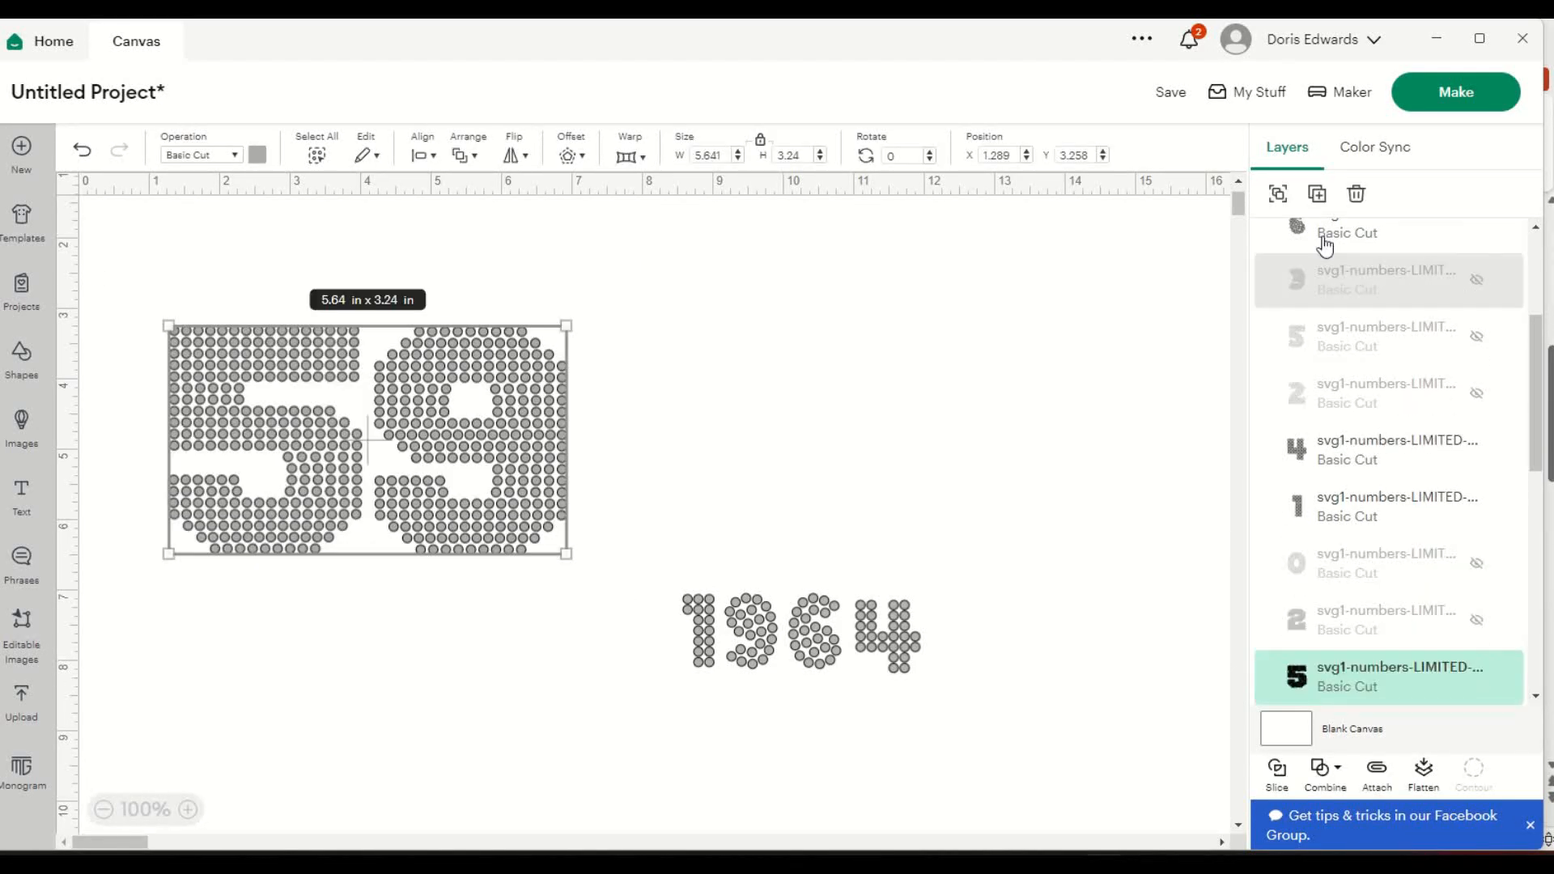
{"action": "left_click", "coordinate": [1001, 340]}
{"action": "left_click_drag", "start_coordinate": [136, 267], "coordinate": [1201, 805]}
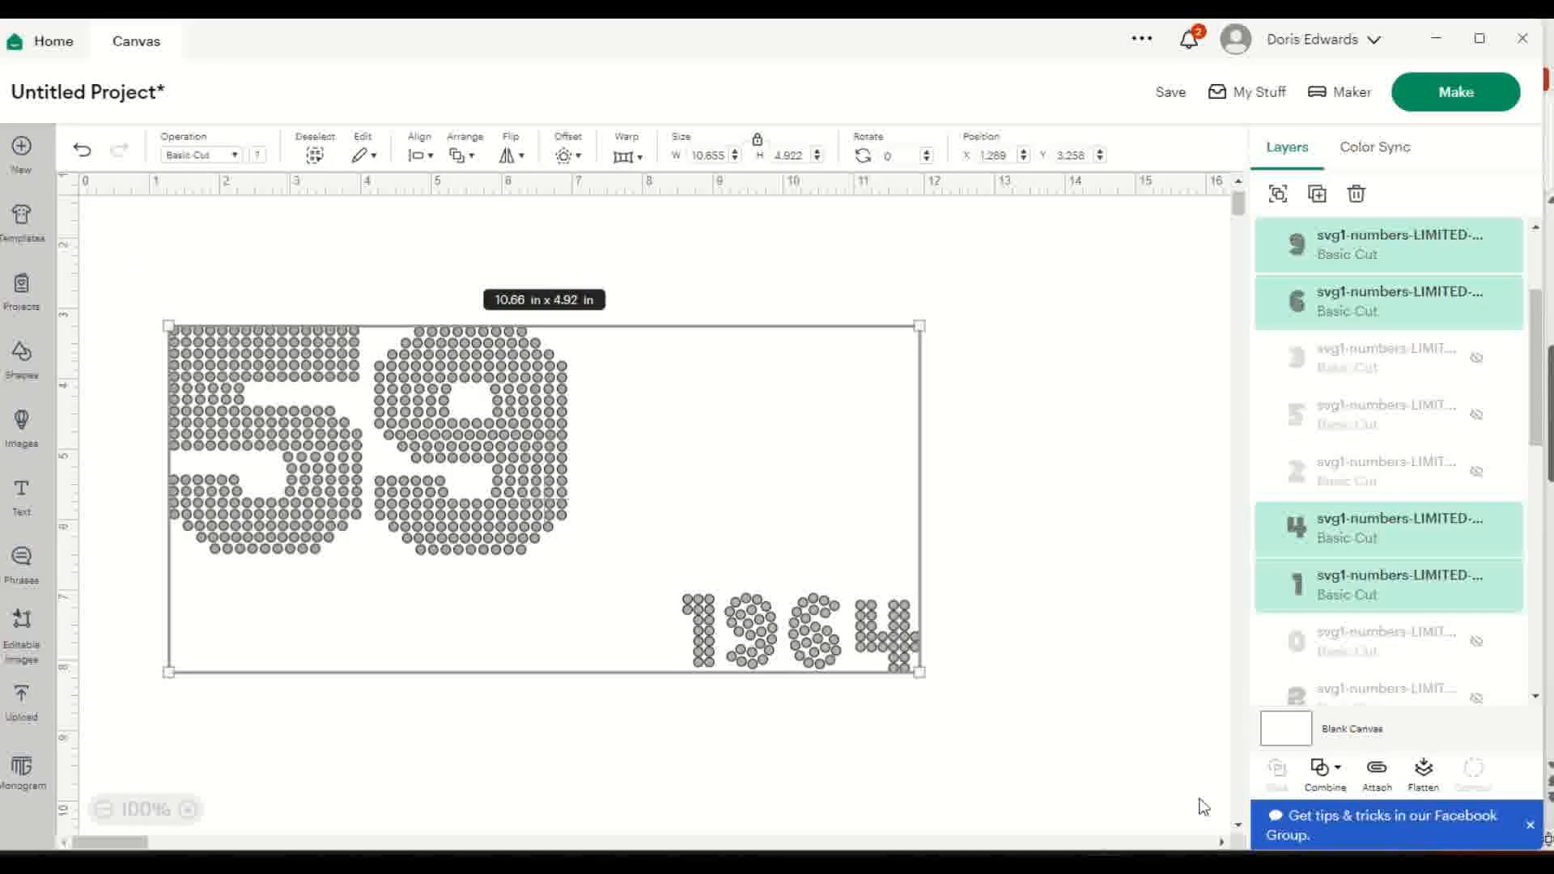
{"action": "left_click", "coordinate": [1278, 196]}
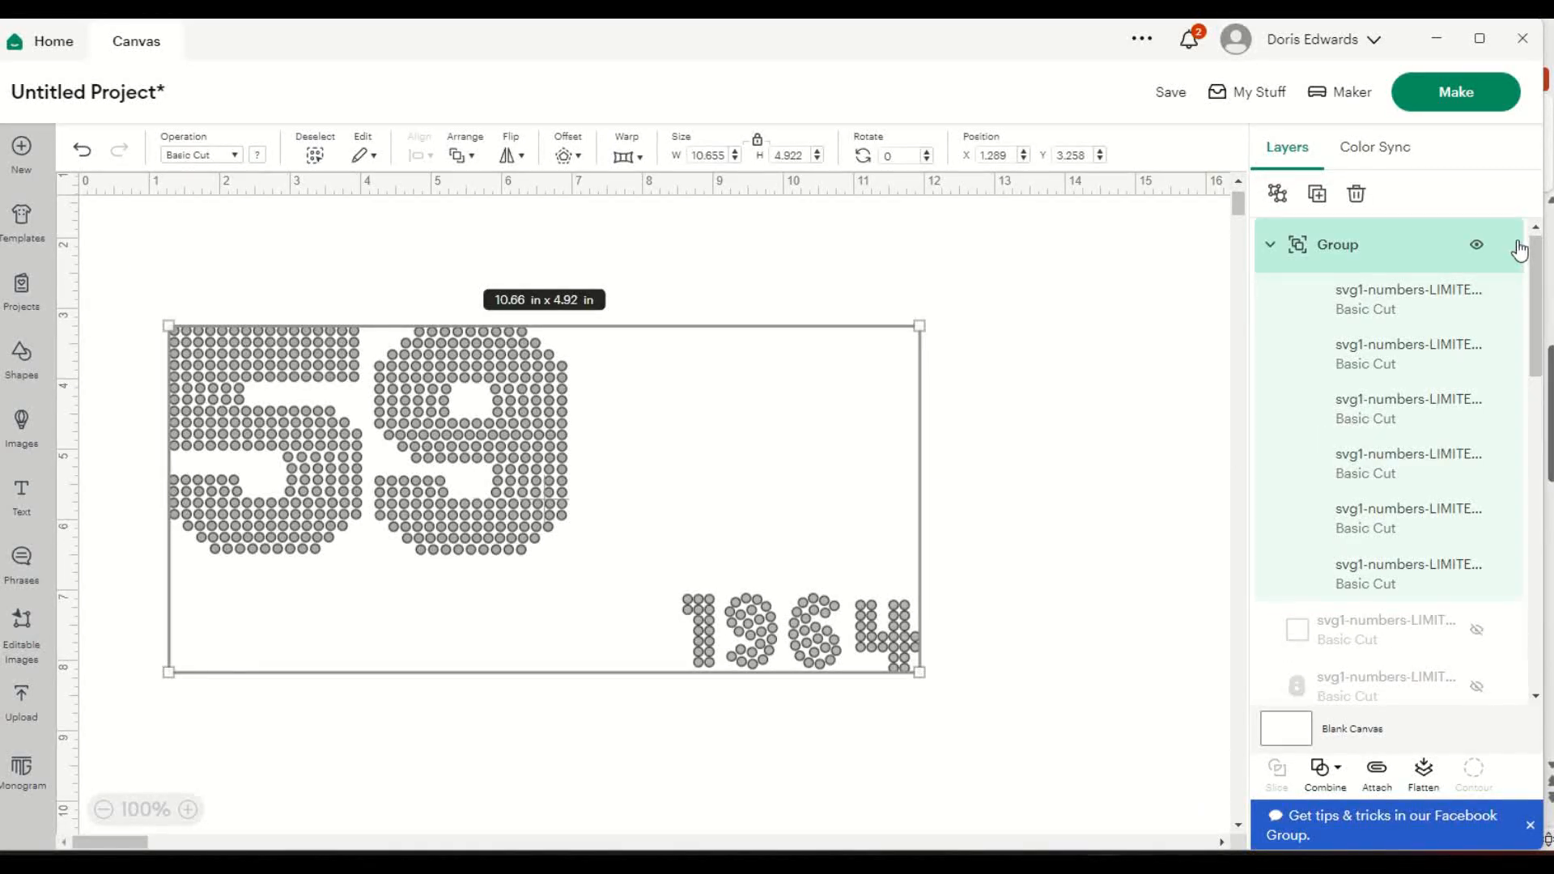
Hide the grouped 59 and 1964 digits and show the LIMITED EDITION template group.
{"action": "left_click", "coordinate": [1478, 251]}
{"action": "scroll", "coordinate": [1457, 440], "scroll_direction": "down", "scroll_amount": 5}
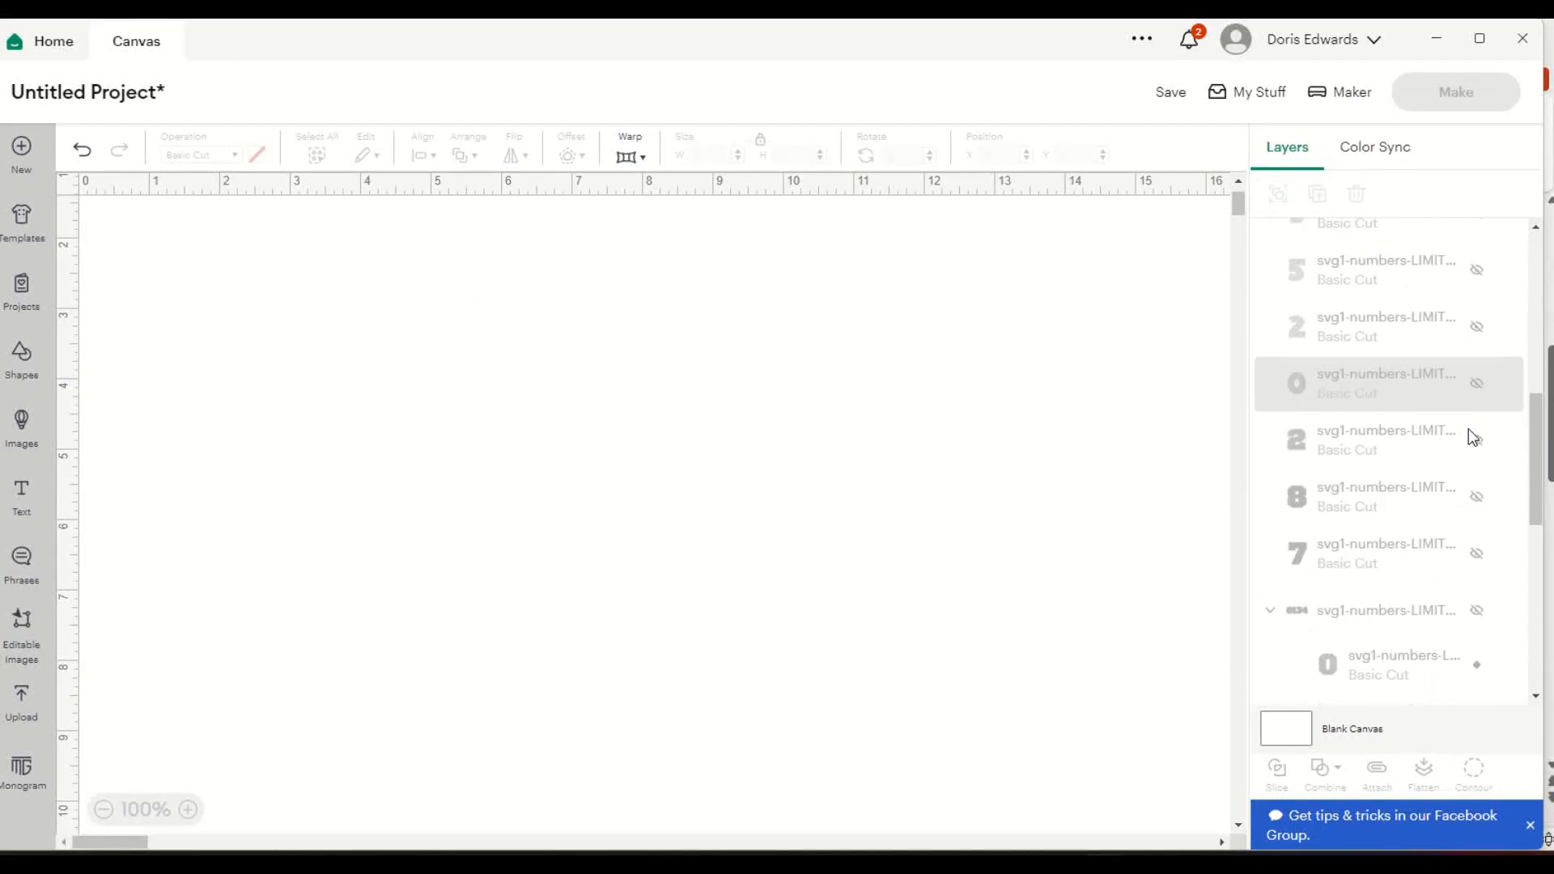
{"action": "scroll", "coordinate": [1464, 486], "scroll_direction": "down", "scroll_amount": 6}
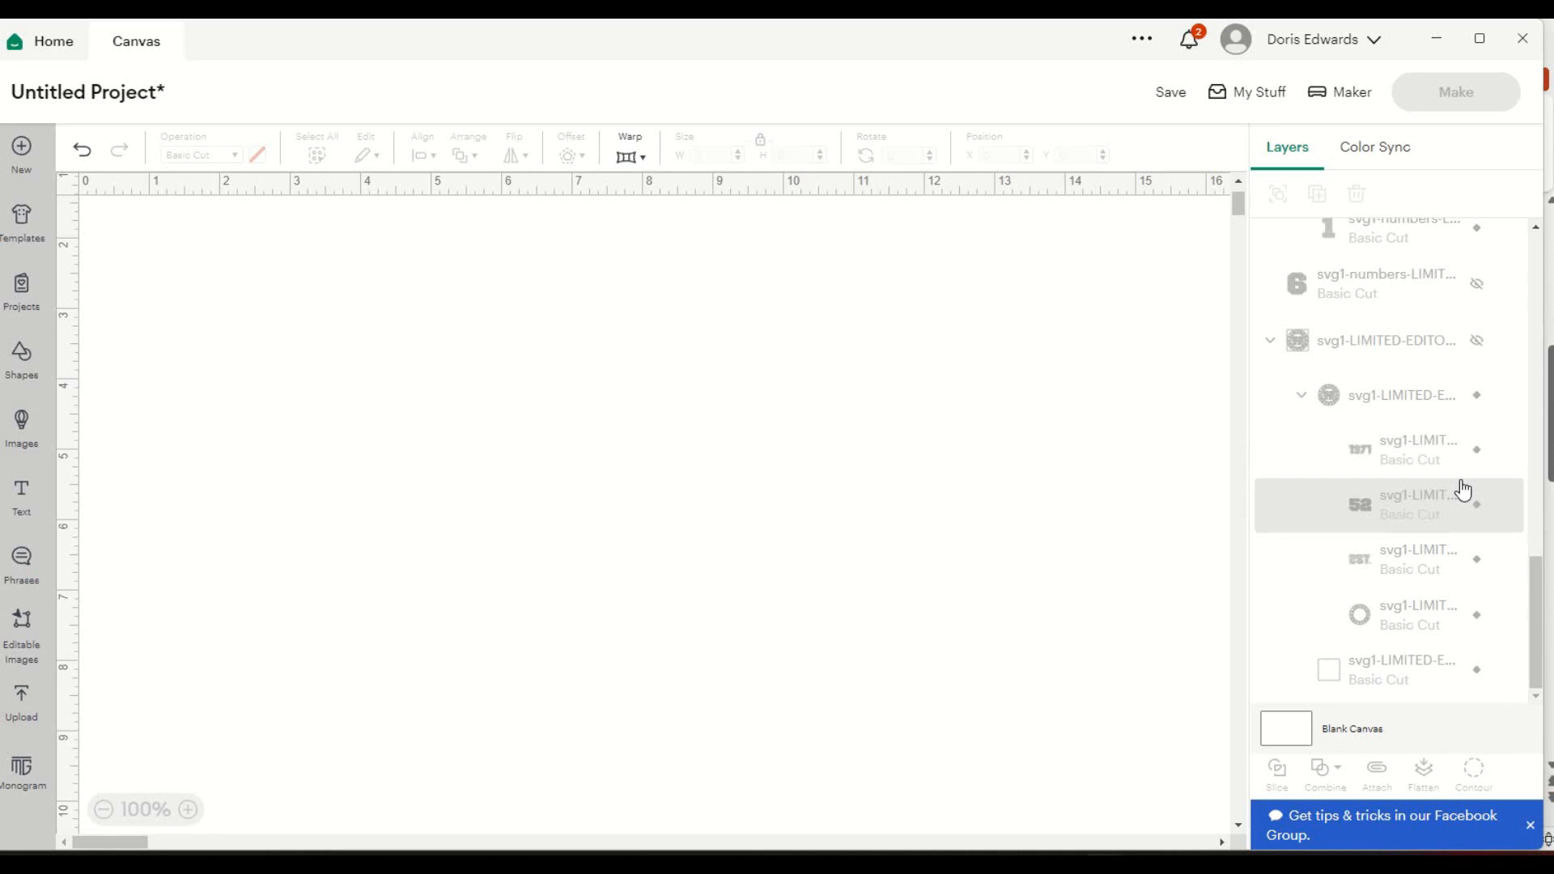
{"action": "left_click", "coordinate": [1481, 405]}
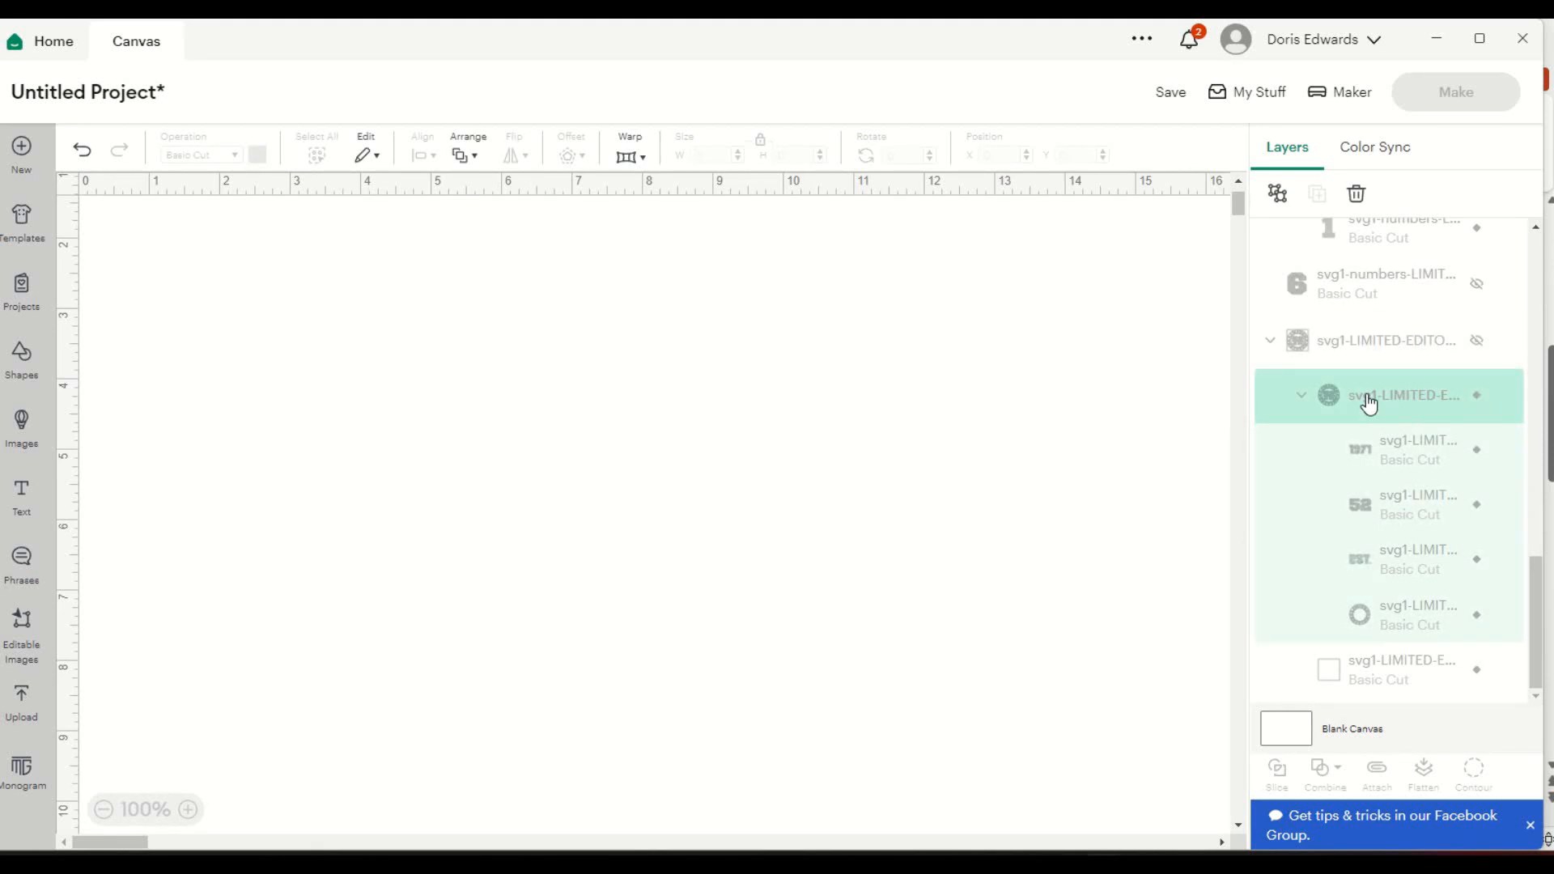
{"action": "scroll", "coordinate": [1421, 412], "scroll_direction": "up", "scroll_amount": 1}
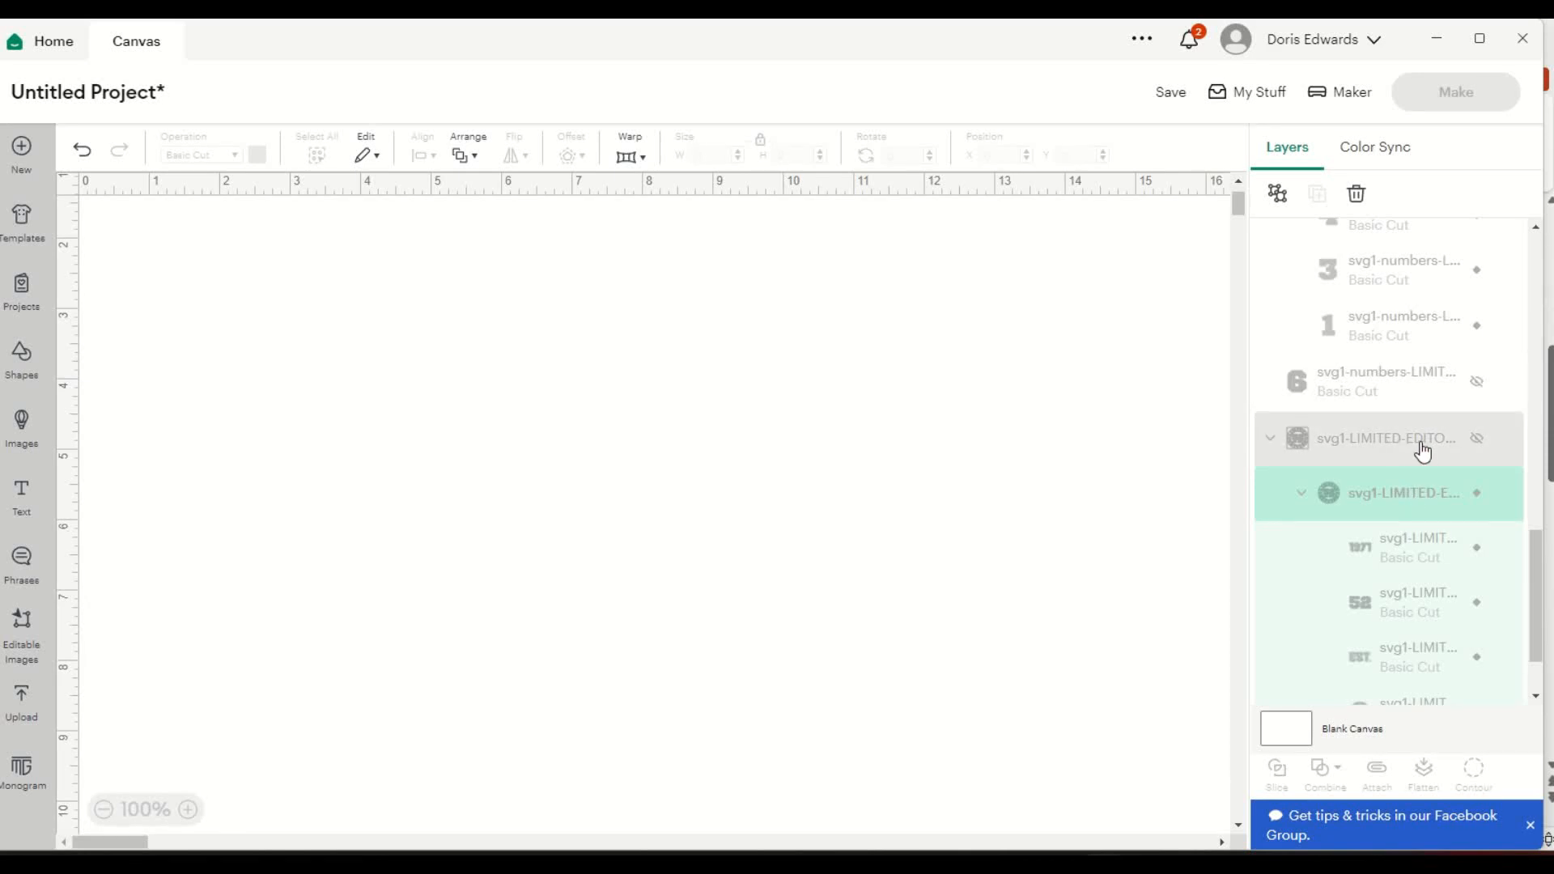
{"action": "left_click", "coordinate": [1422, 446]}
{"action": "left_click", "coordinate": [1478, 356]}
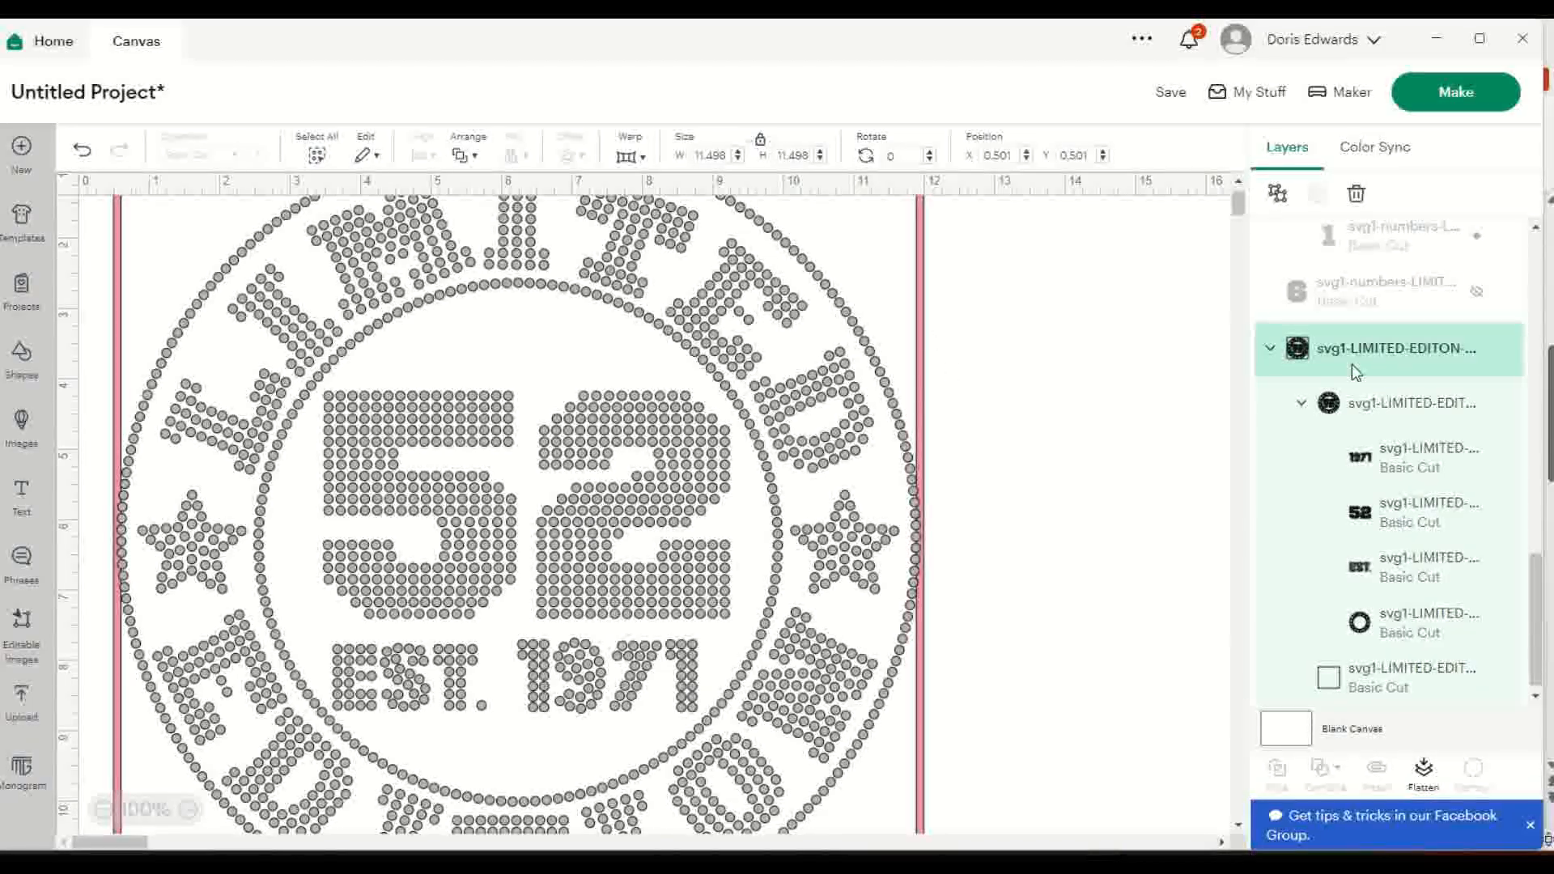
Hide the template's square frame, large 52 and small 1971 layers, leaving only EST. and the lettered ring.
{"action": "scroll", "coordinate": [1432, 539], "scroll_direction": "down", "scroll_amount": 1}
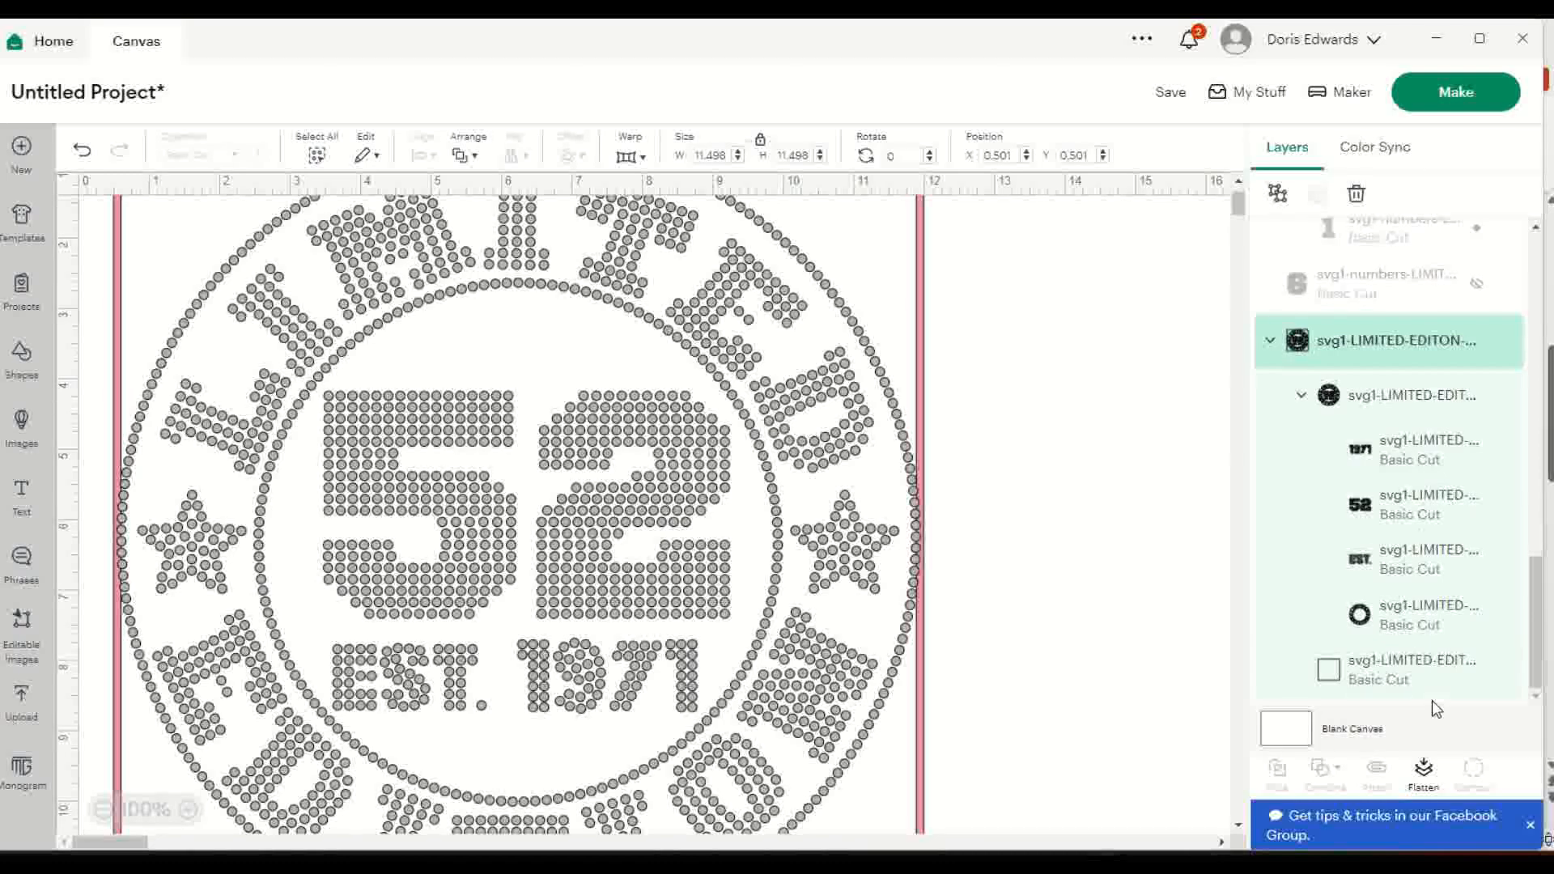
{"action": "left_click", "coordinate": [1479, 674]}
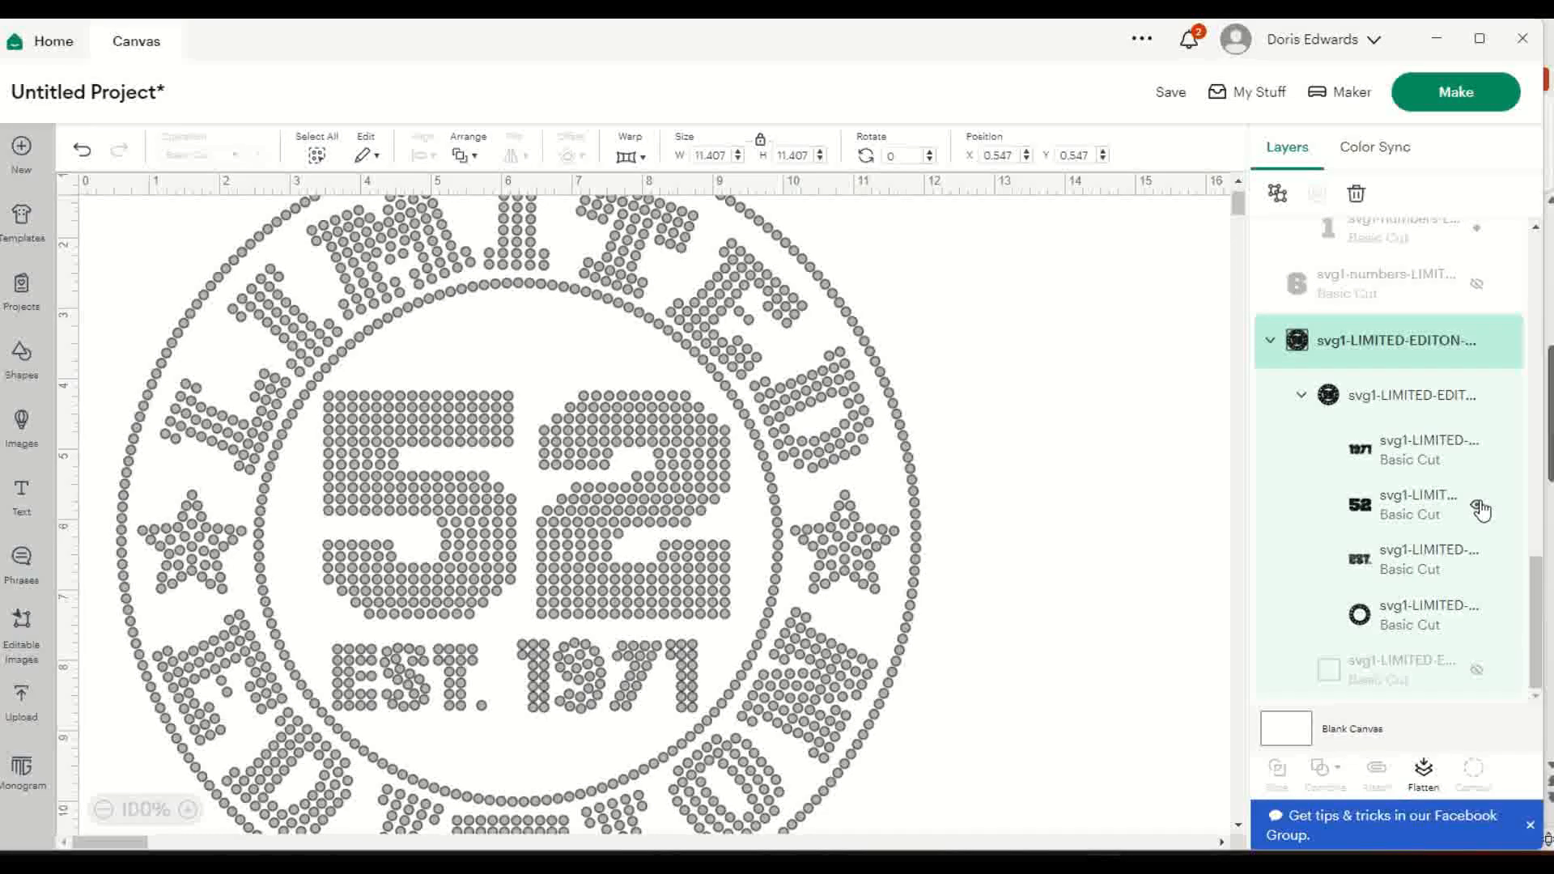
{"action": "left_click", "coordinate": [1478, 508]}
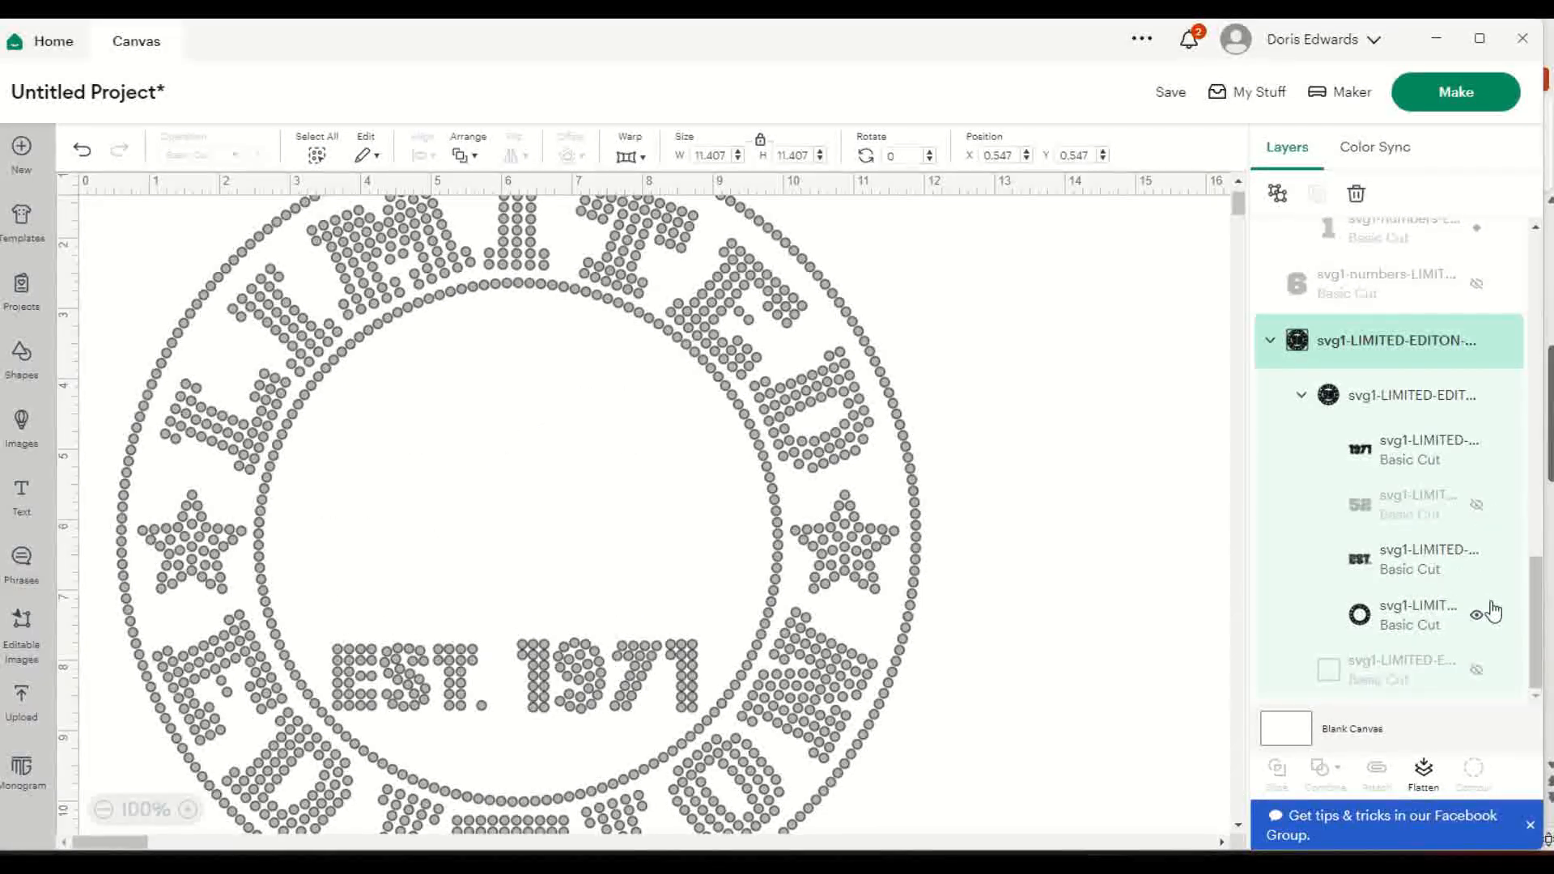
{"action": "left_click", "coordinate": [1478, 452]}
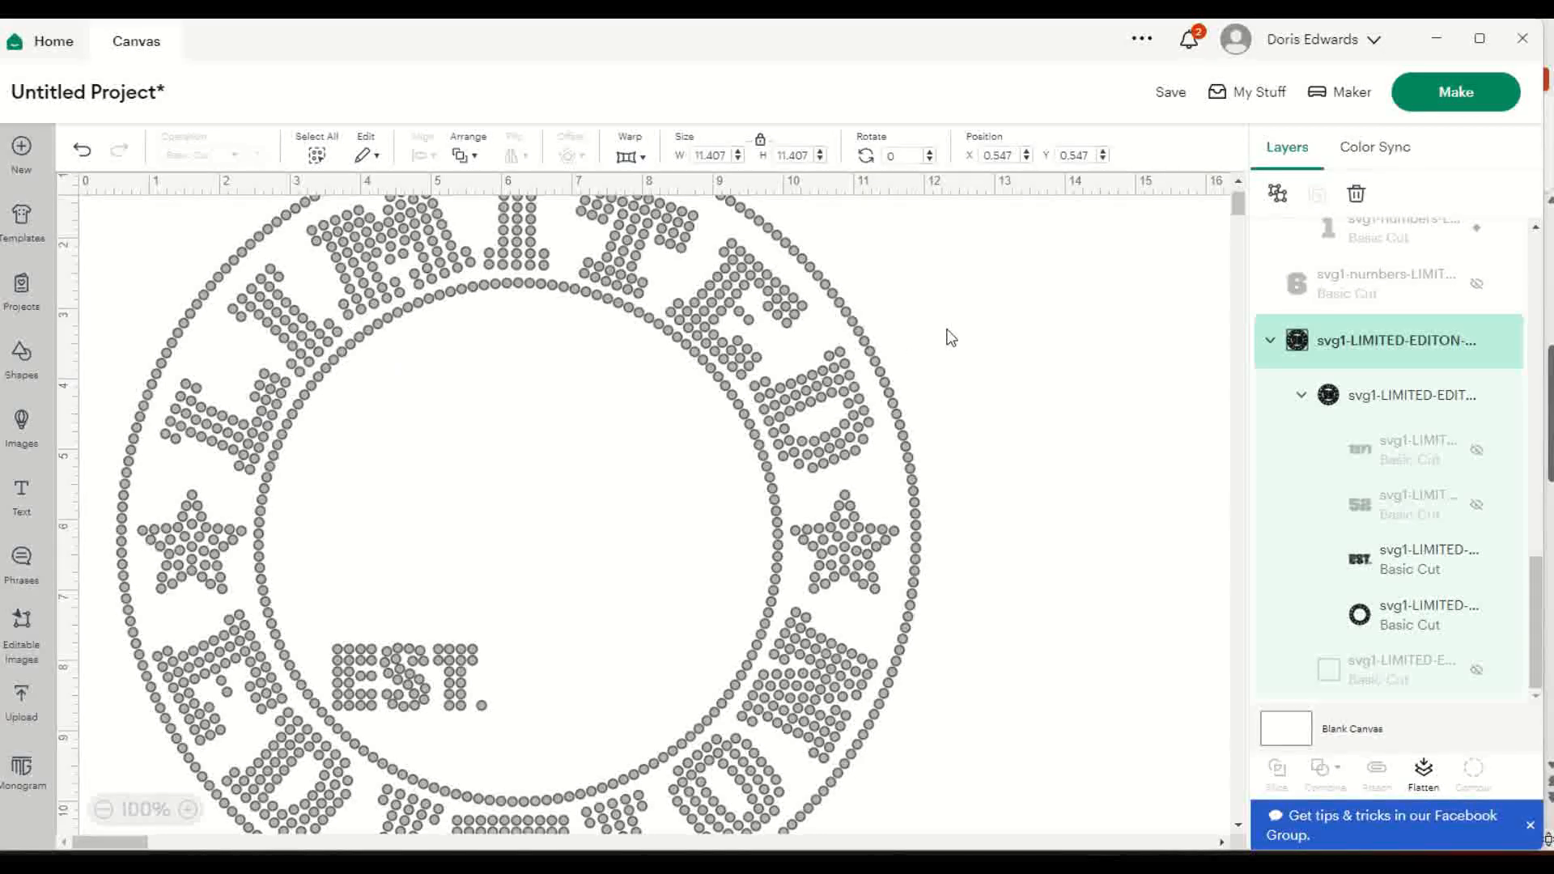
Move the template to about X 5.297, Y 6.519 and show the grouped 59 and 1964 digits again.
{"action": "left_click_drag", "start_coordinate": [751, 357], "coordinate": [1088, 787]}
{"action": "scroll", "coordinate": [1381, 366], "scroll_direction": "up", "scroll_amount": 3}
{"action": "scroll", "coordinate": [1382, 366], "scroll_direction": "up", "scroll_amount": 5}
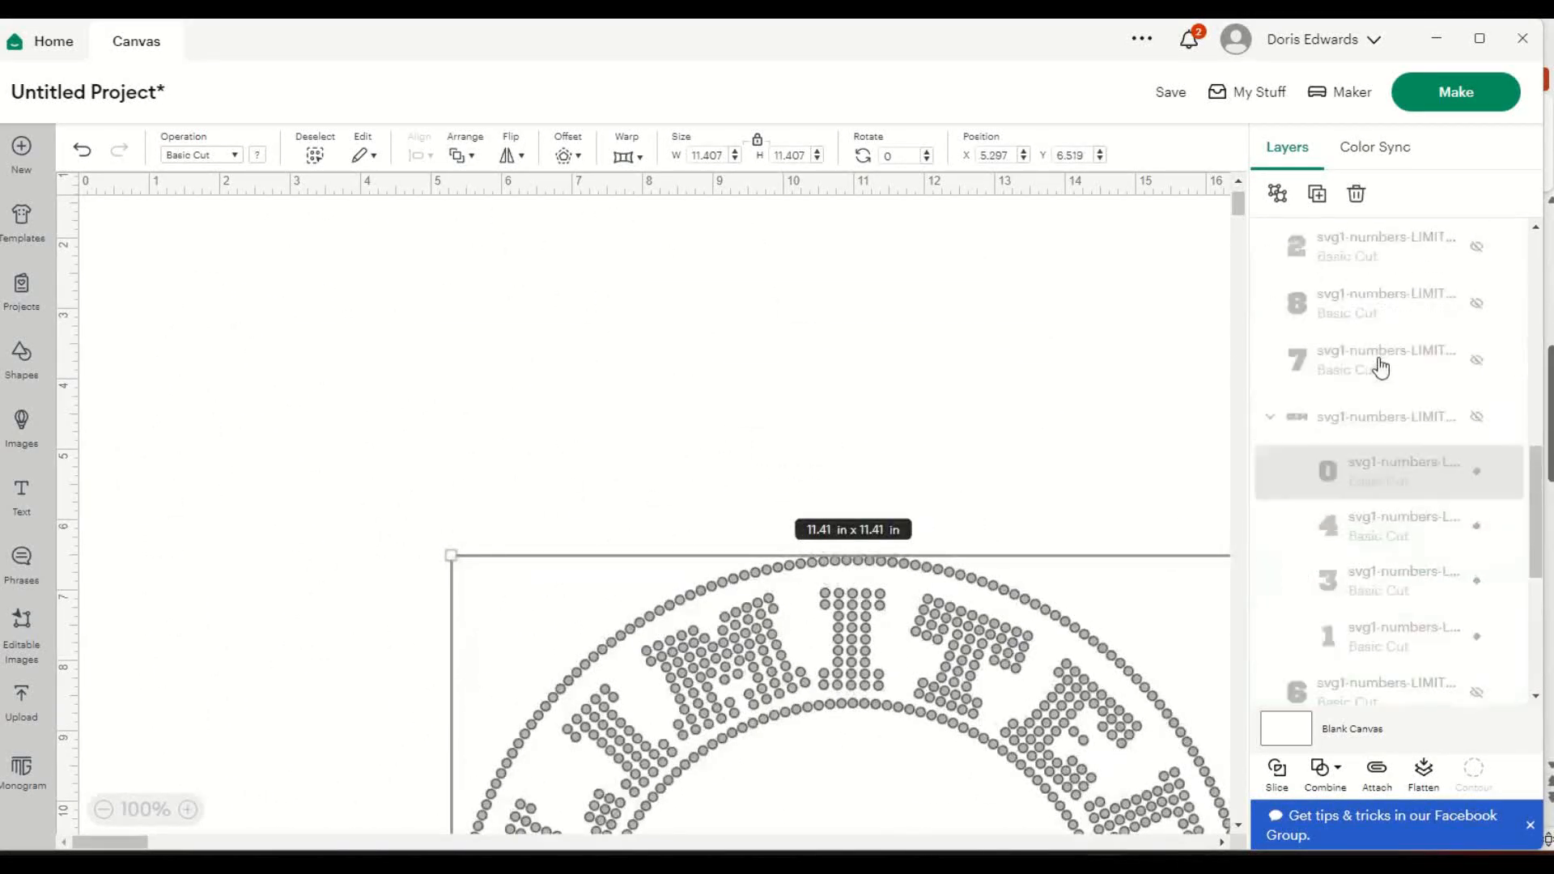
{"action": "left_click", "coordinate": [1480, 250]}
{"action": "left_click", "coordinate": [889, 445]}
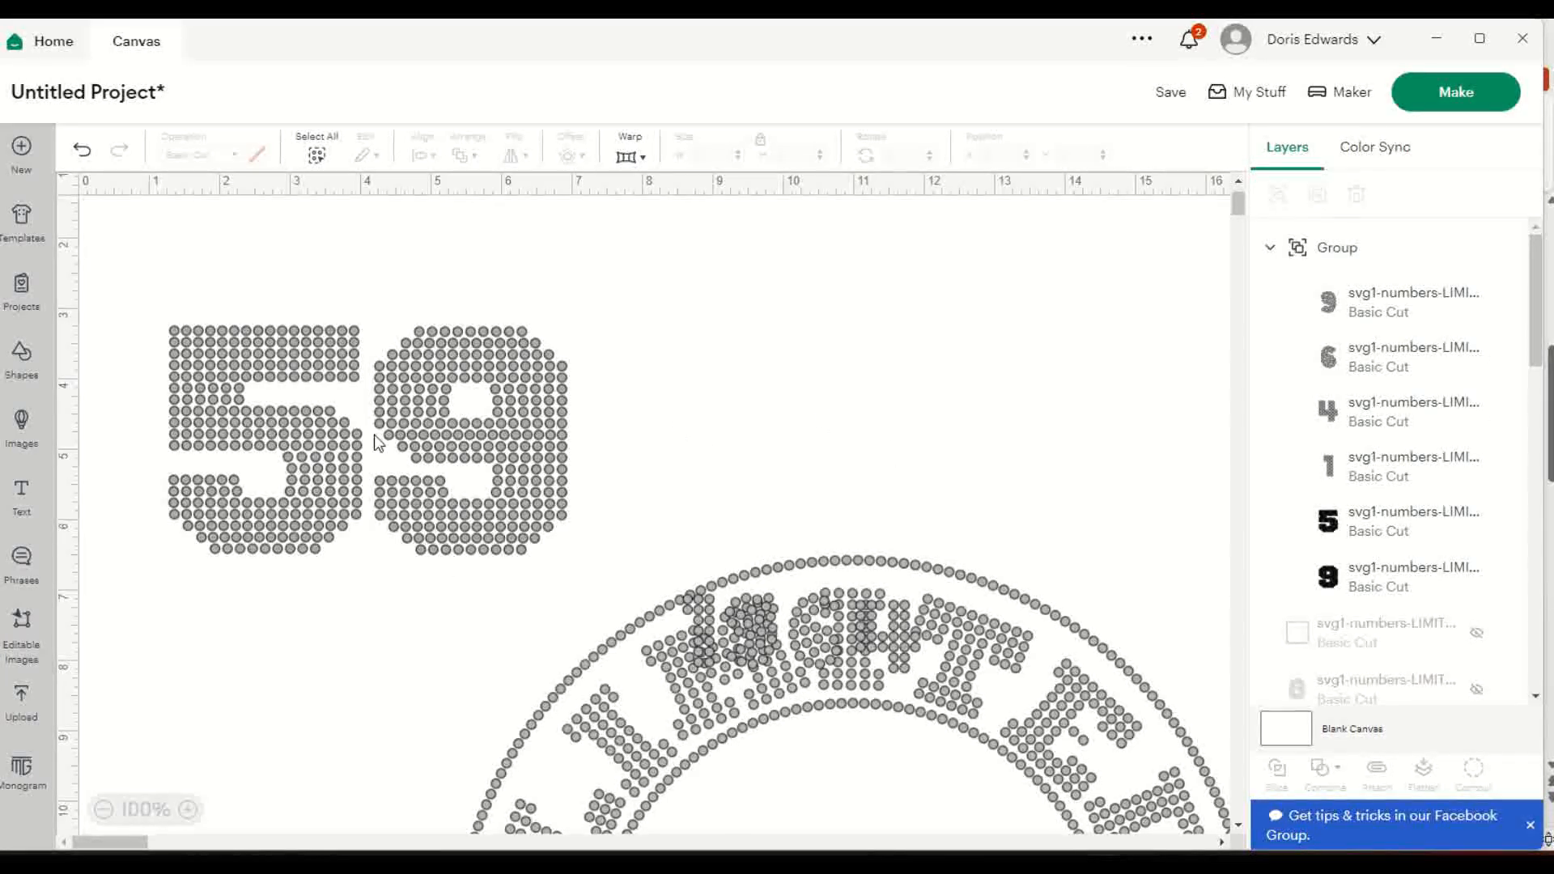
Separate the designs by moving the template to about X 0.241, Y 8.158 and the grouped digits to about X 2.789, Y 2.272.
{"action": "left_click", "coordinate": [393, 449]}
{"action": "left_click_drag", "start_coordinate": [1034, 711], "coordinate": [715, 842]}
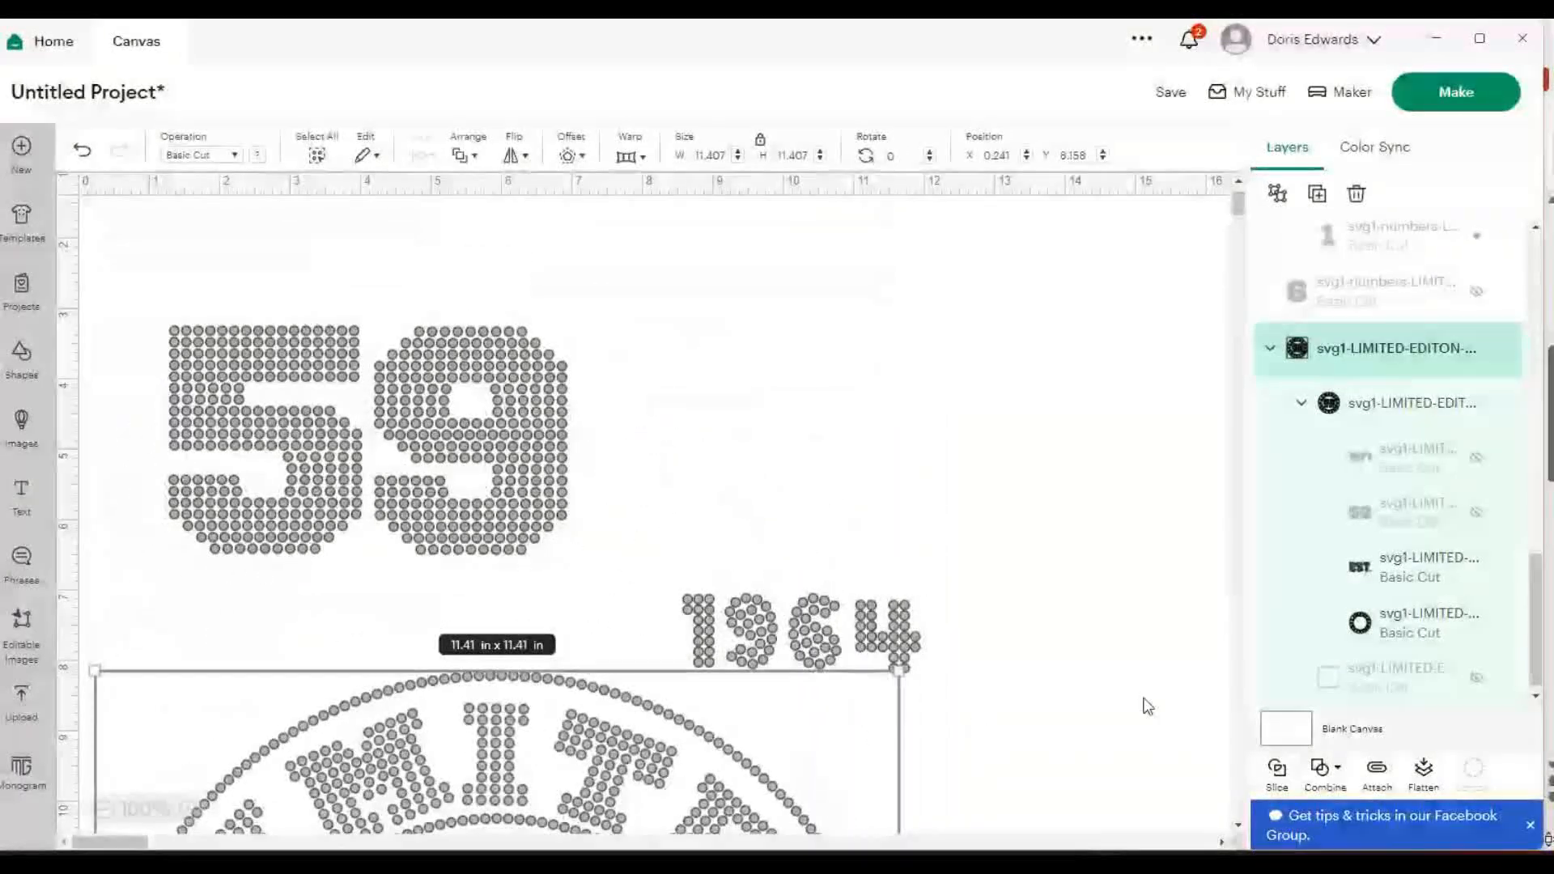
{"action": "key", "text": "ctrl+z"}
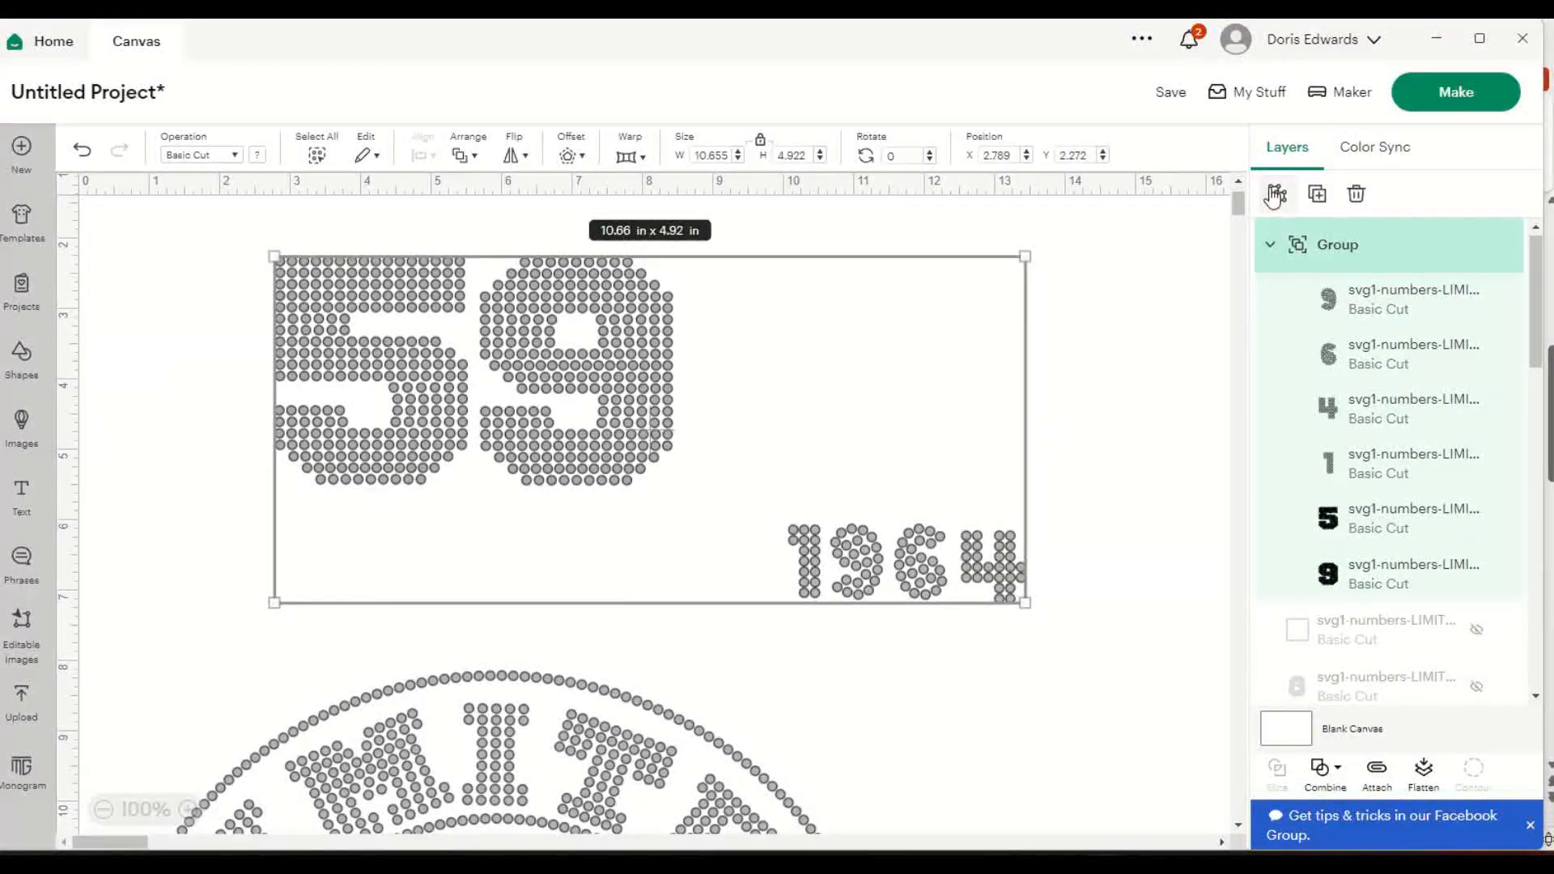
Ungroup the digits and regroup them as two separate groups, one for 1964 and one for 59.
{"action": "left_click", "coordinate": [1279, 195]}
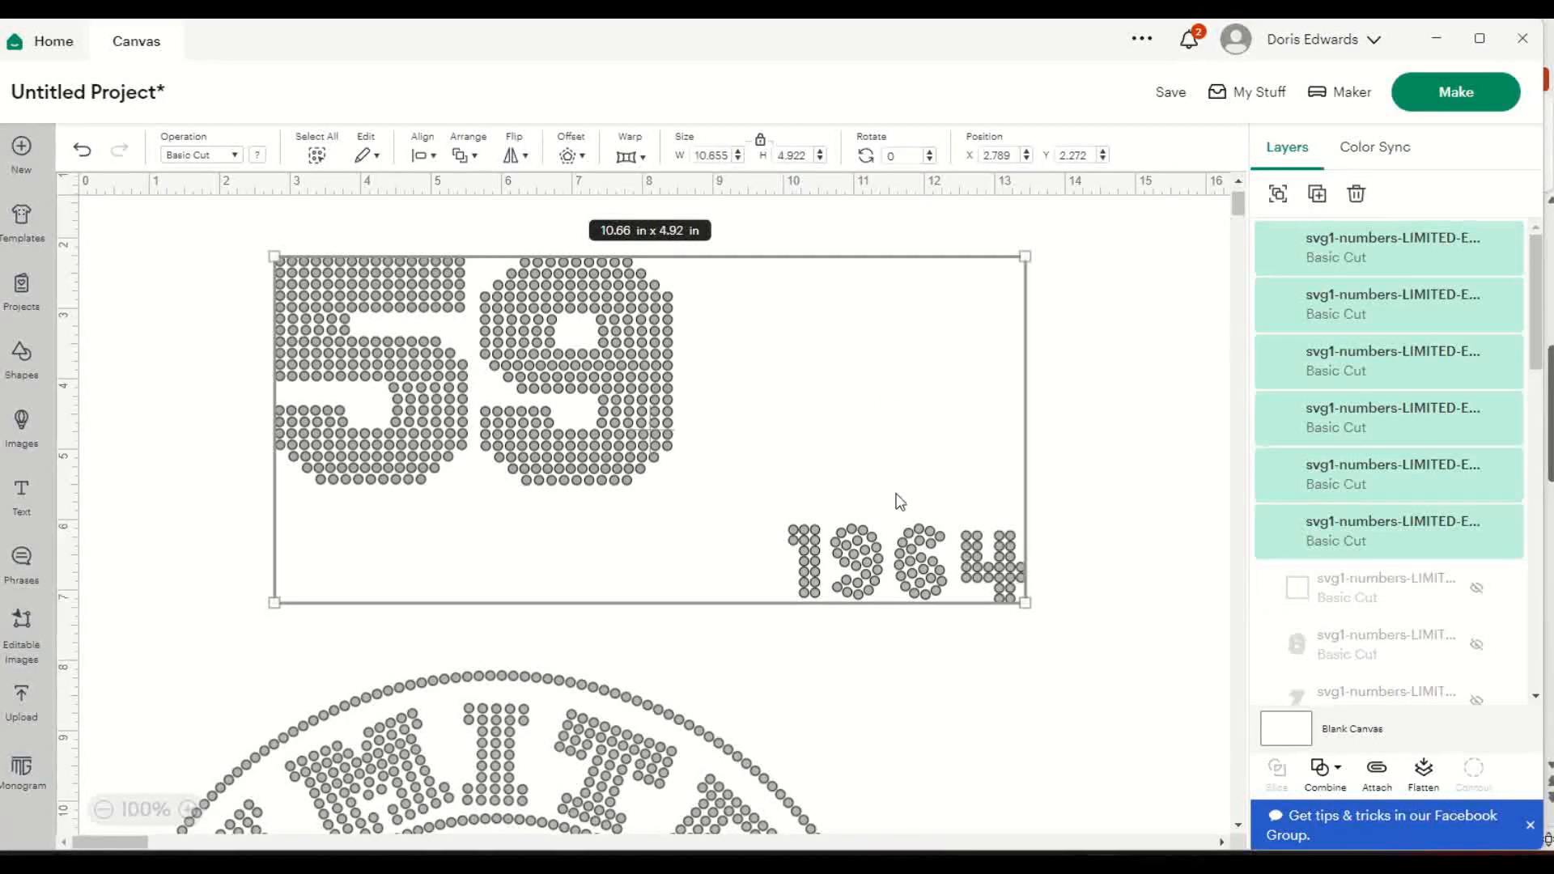
{"action": "left_click", "coordinate": [1125, 496]}
{"action": "left_click_drag", "start_coordinate": [784, 508], "coordinate": [1028, 638]}
{"action": "left_click", "coordinate": [1279, 195]}
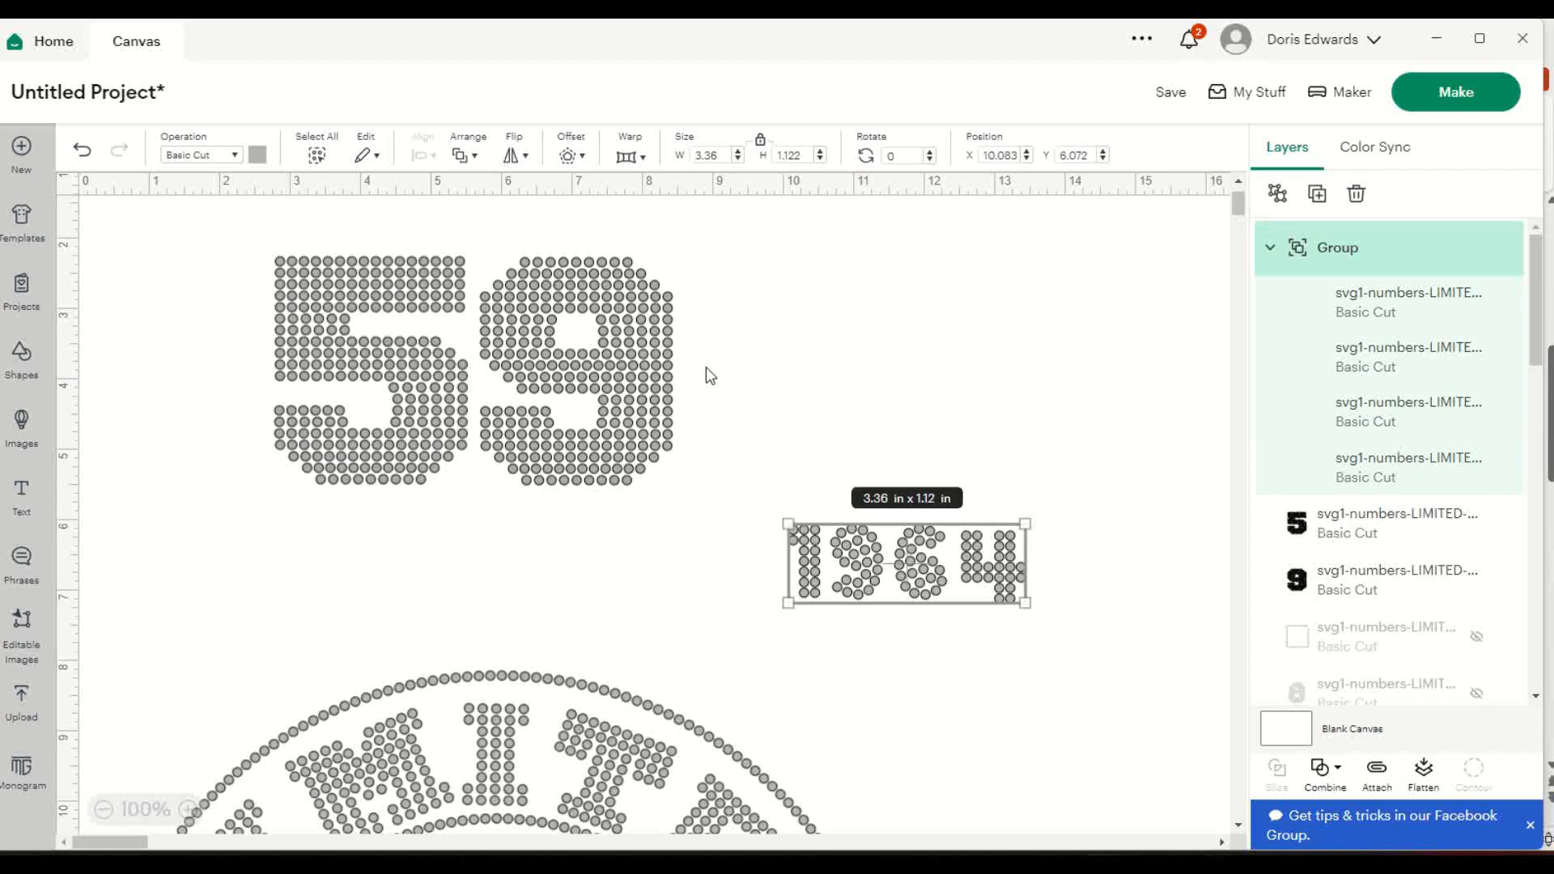
{"action": "left_click_drag", "start_coordinate": [276, 241], "coordinate": [685, 458]}
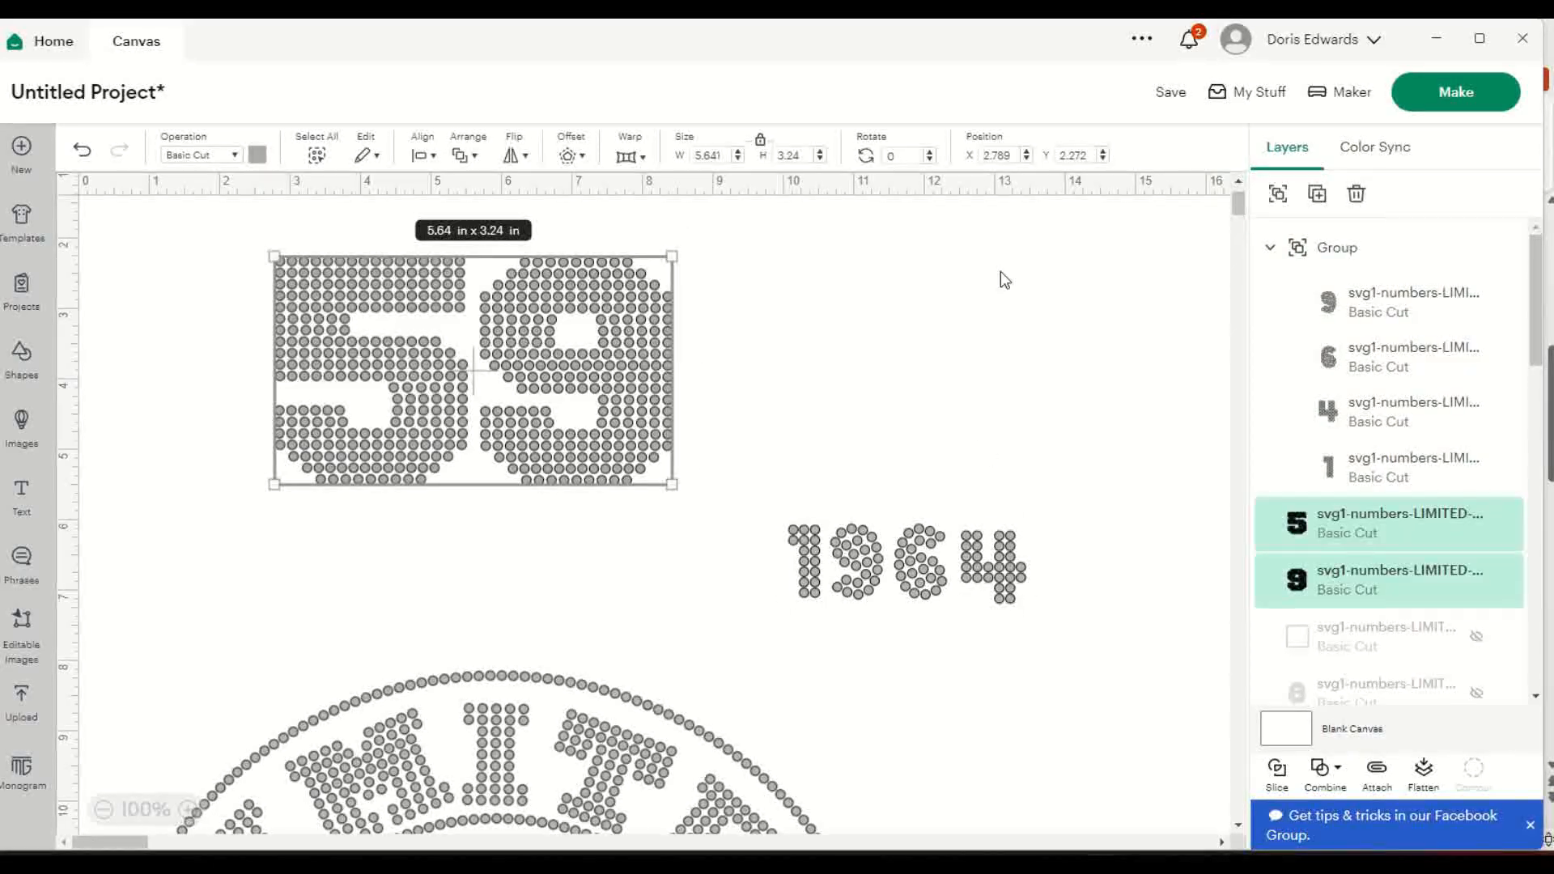
{"action": "left_click", "coordinate": [1279, 199]}
Move 1964 to about X 13.514, Y 7.475 and 59 to about X 12.23, Y 3.13, and raise the template beside them.
{"action": "left_click_drag", "start_coordinate": [915, 585], "coordinate": [1156, 683]}
{"action": "left_click_drag", "start_coordinate": [641, 431], "coordinate": [1267, 502]}
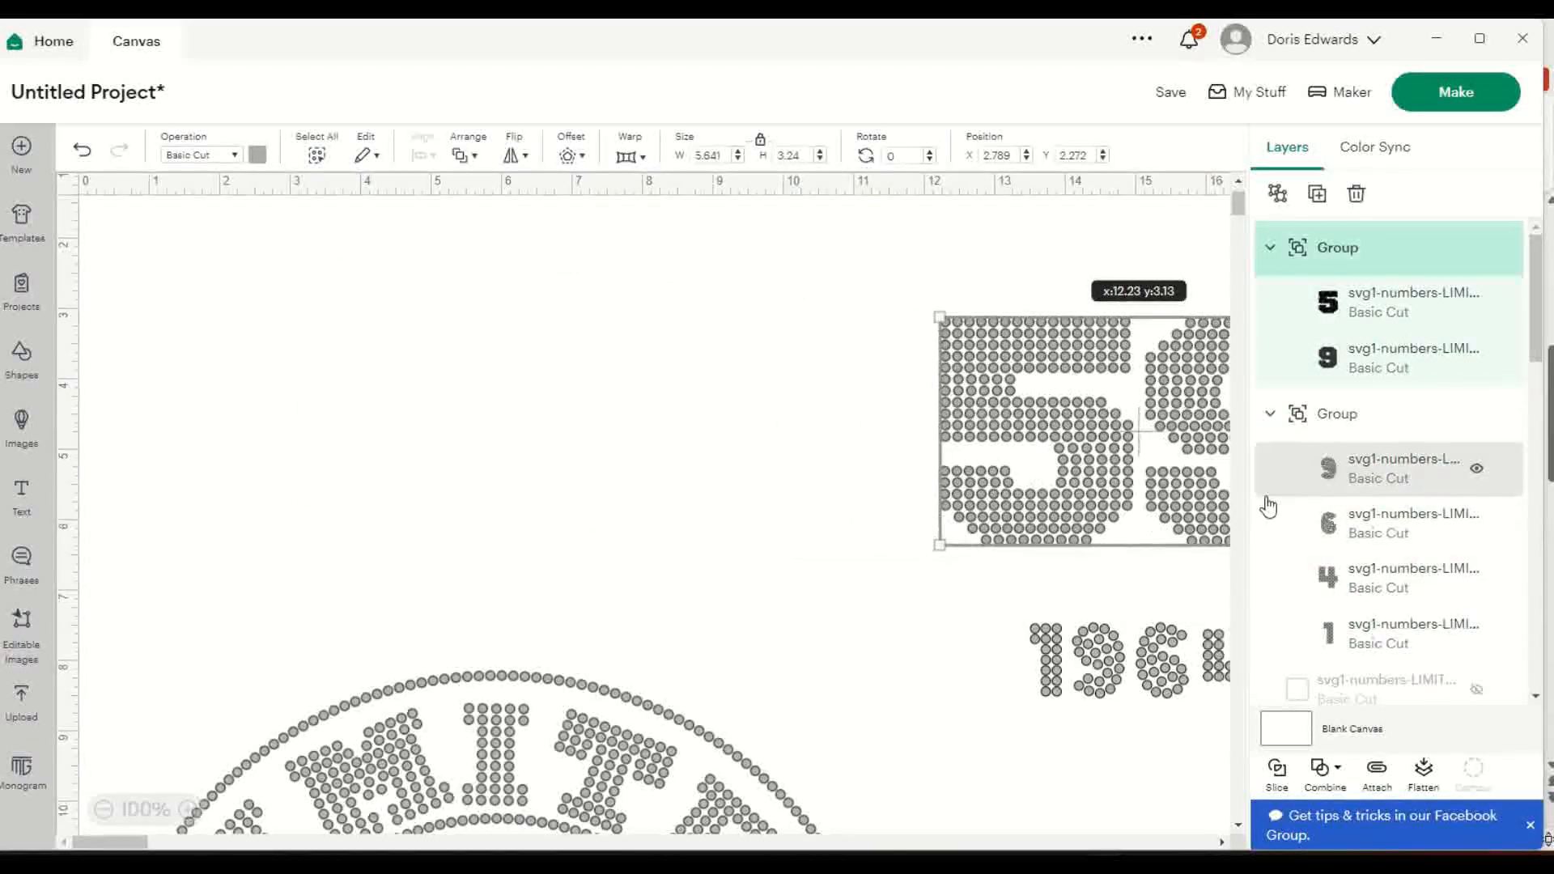
{"action": "left_click_drag", "start_coordinate": [644, 765], "coordinate": [633, 316]}
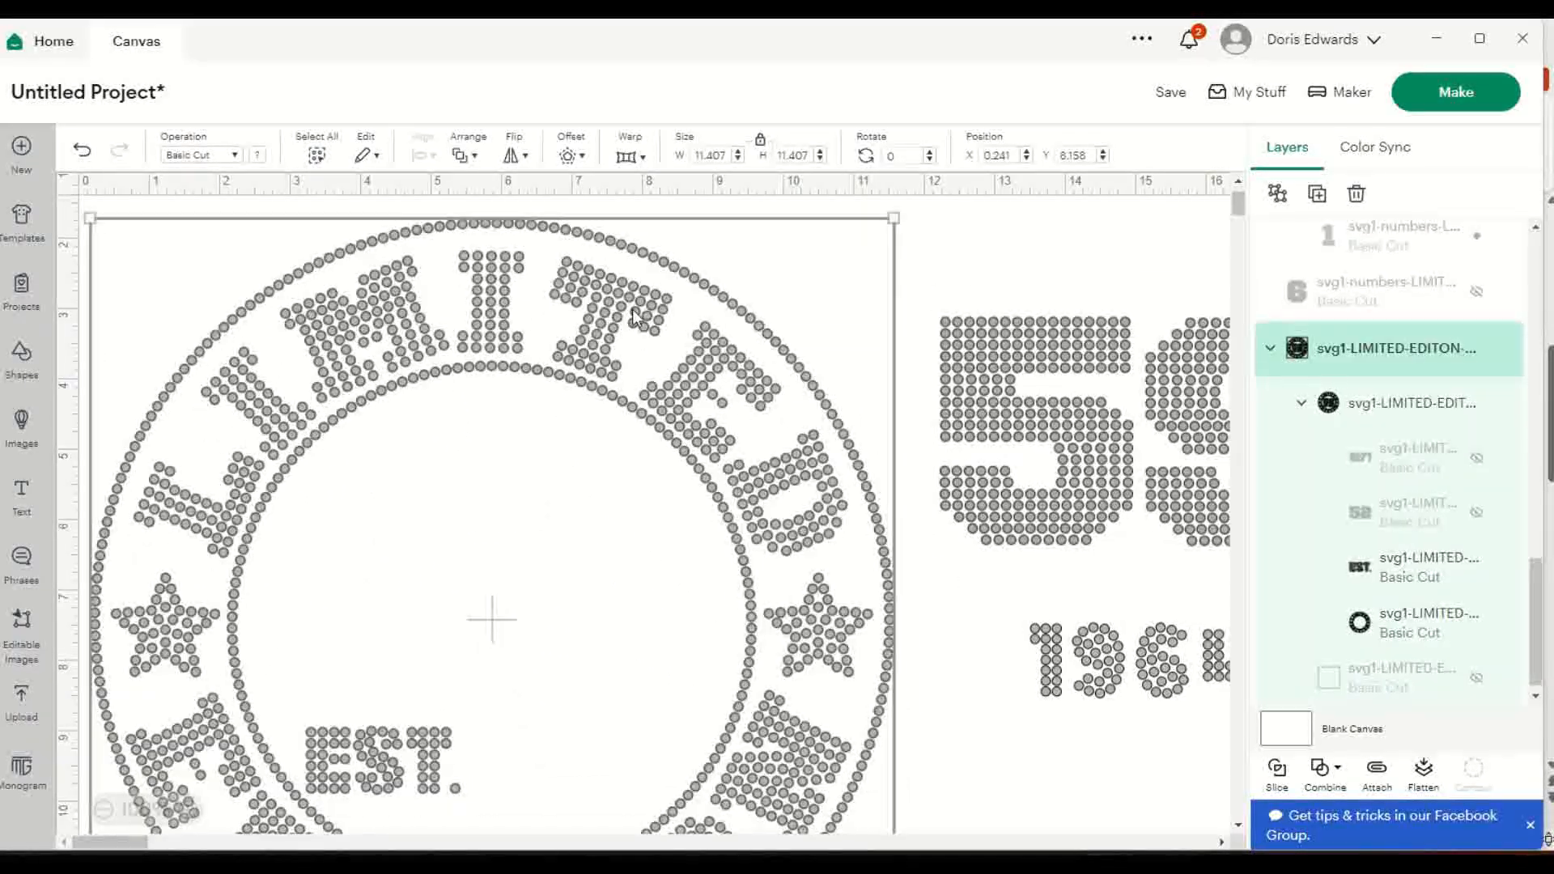
Place 59 inside the ring at about X 3.108, Y 5.202 and 1964 beside EST. at about X 5.542, Y 8.934.
{"action": "left_click_drag", "start_coordinate": [1132, 429], "coordinate": [486, 576]}
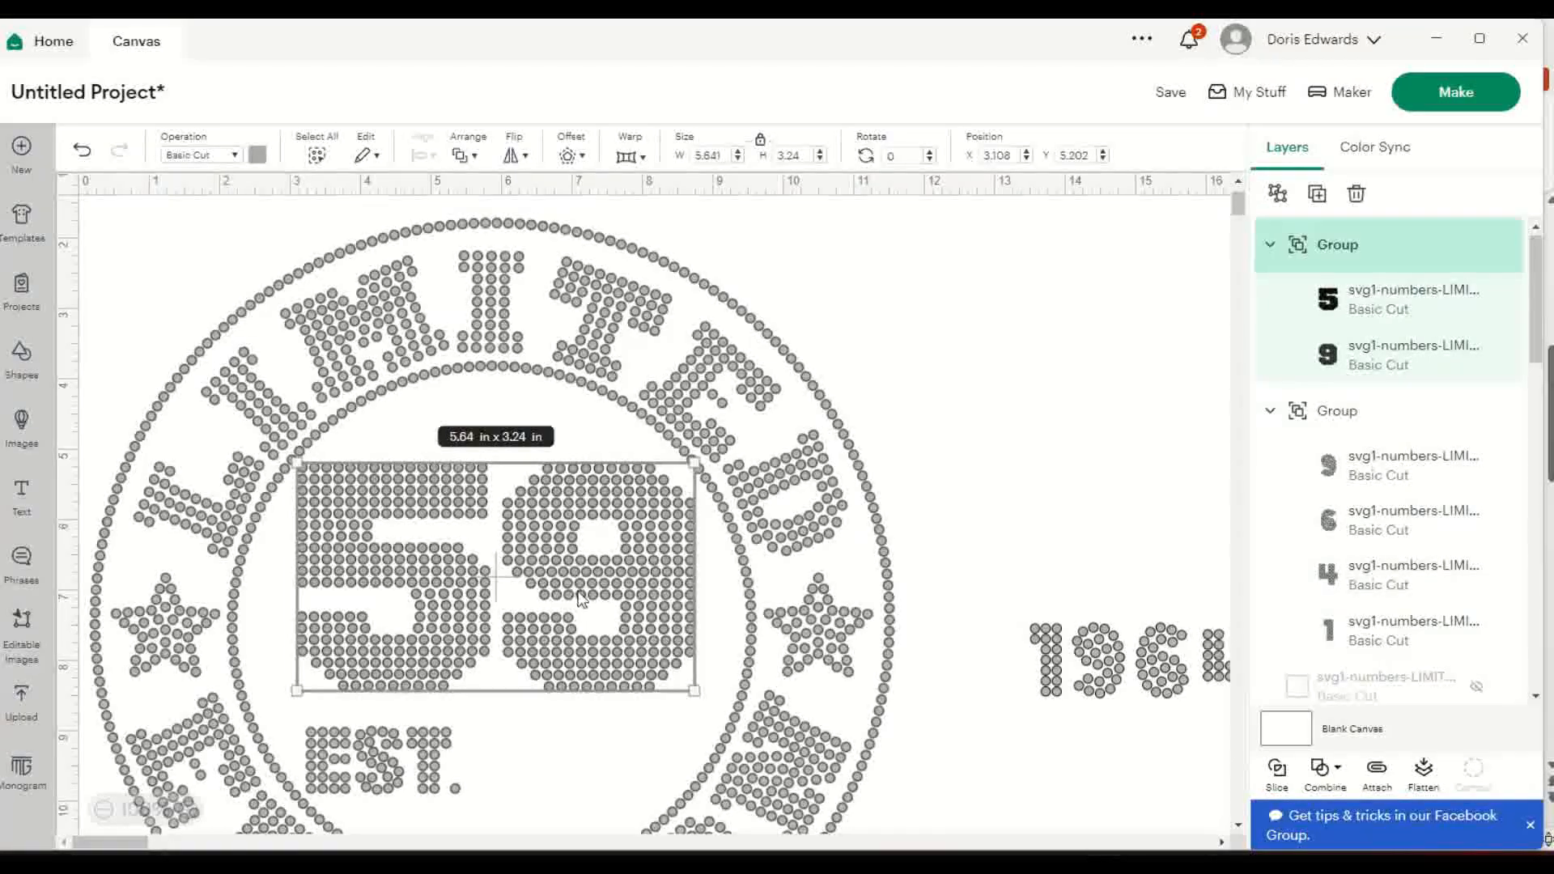
{"action": "left_click", "coordinate": [915, 496]}
{"action": "left_click_drag", "start_coordinate": [1102, 658], "coordinate": [527, 801]}
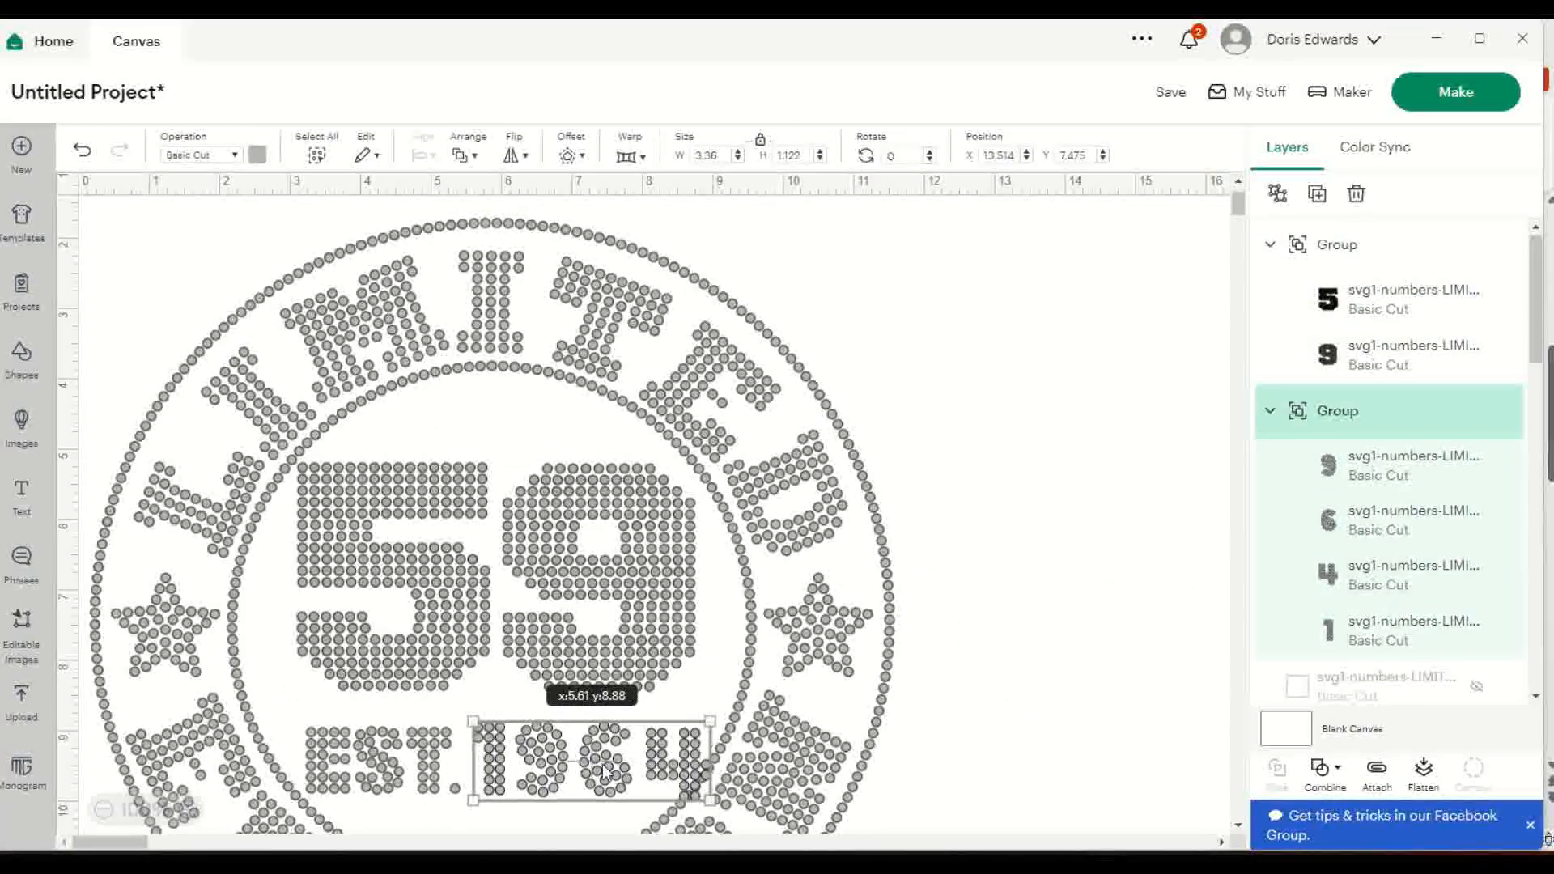
{"action": "left_click_drag", "start_coordinate": [601, 771], "coordinate": [599, 774]}
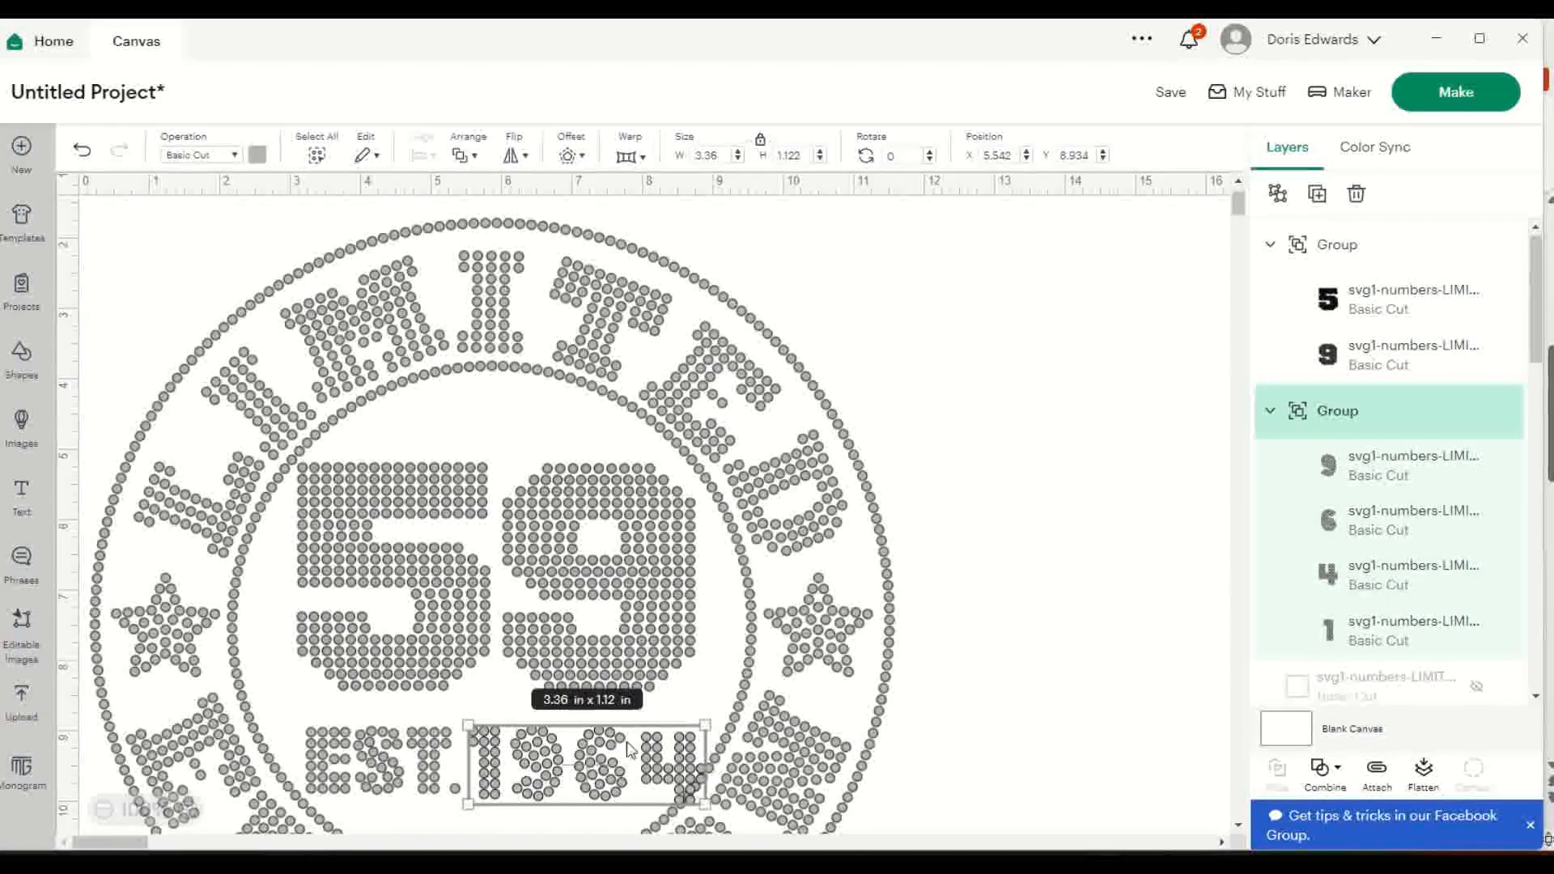
Ungroup the 1964 digits and move the template away to about X 10.033, Y 2.978.
{"action": "left_click", "coordinate": [1279, 195]}
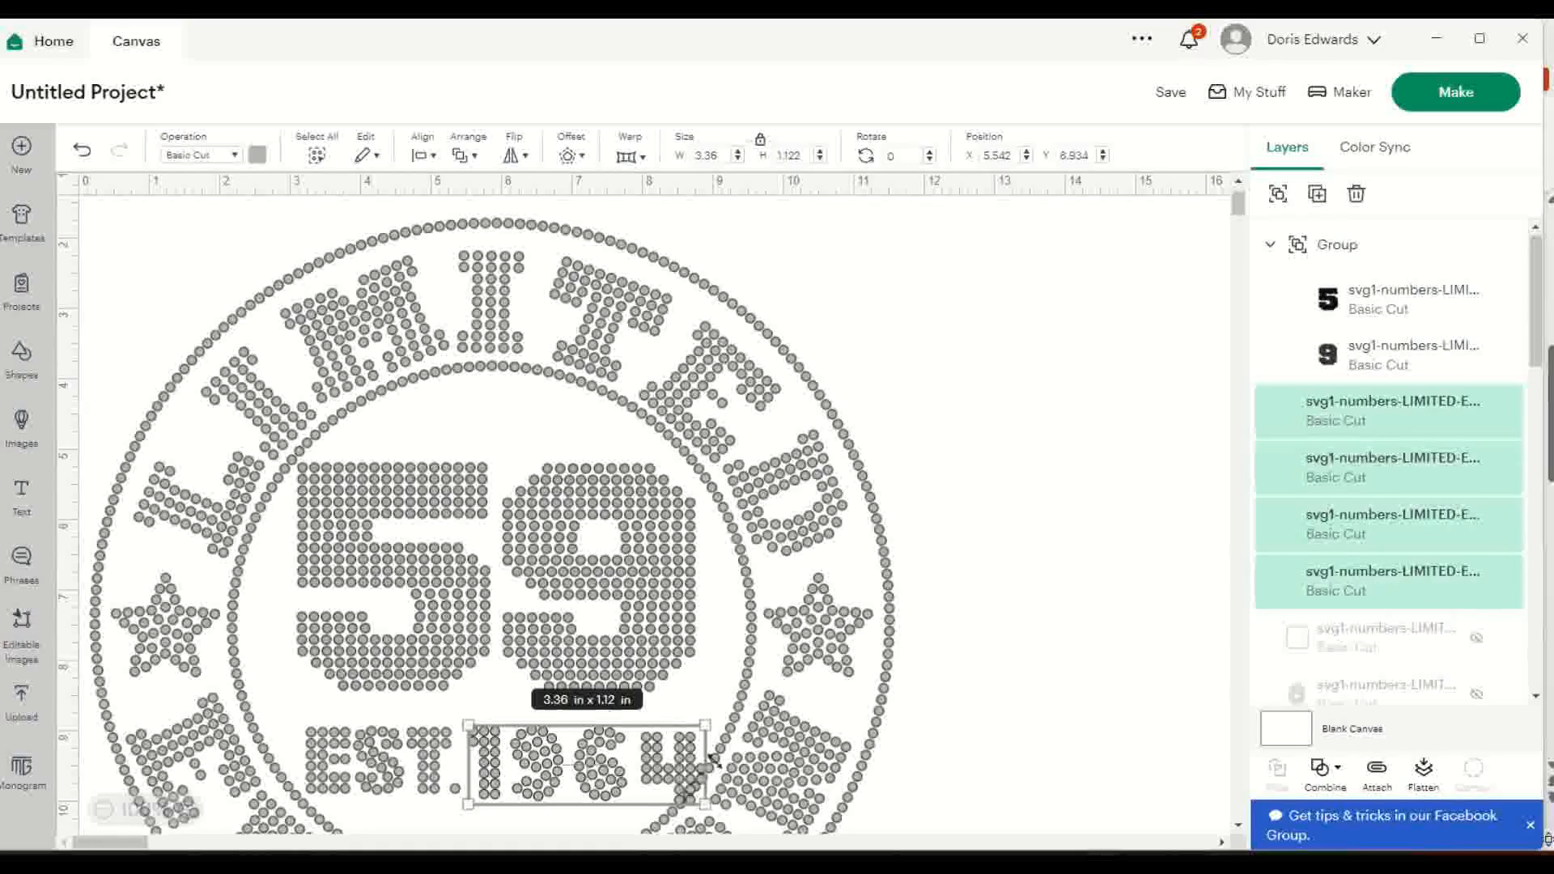
{"action": "scroll", "coordinate": [982, 683], "scroll_direction": "down", "scroll_amount": 3}
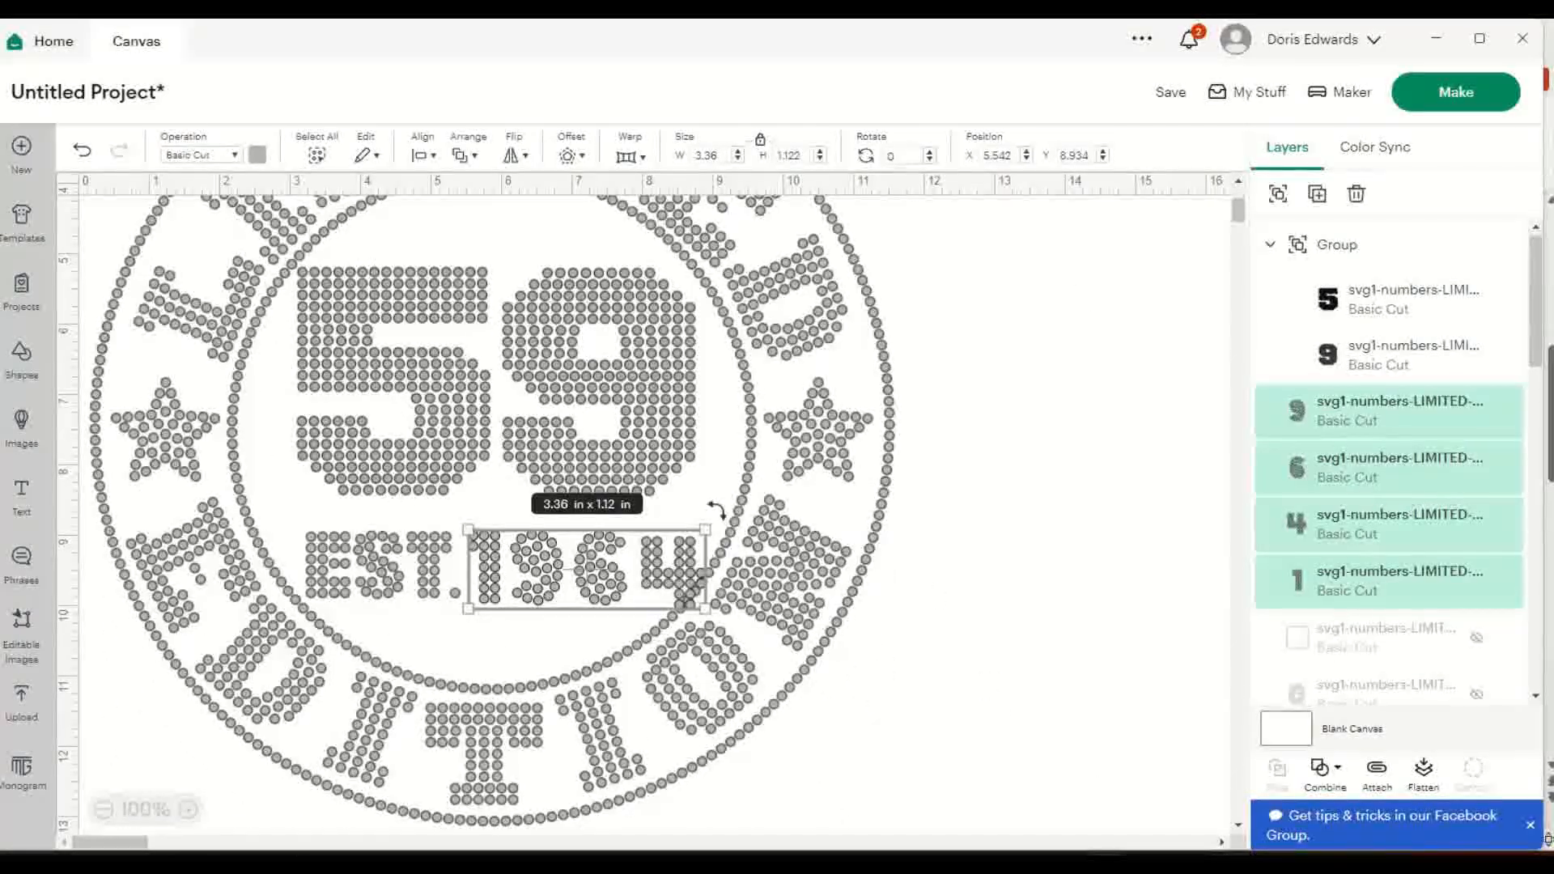
{"action": "left_click_drag", "start_coordinate": [798, 547], "coordinate": [814, 551]}
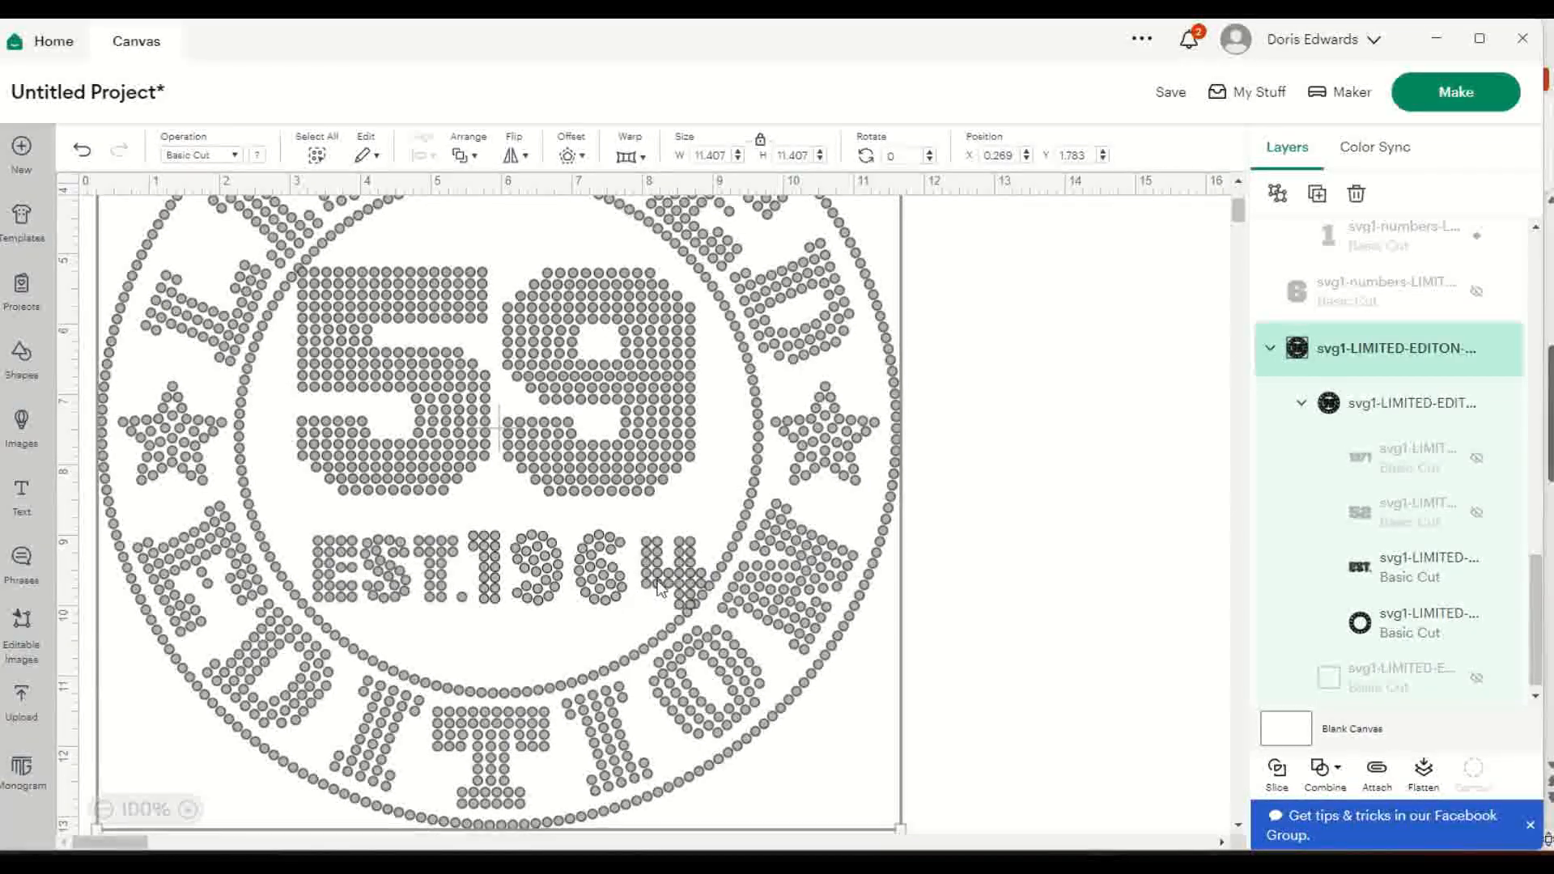
{"action": "left_click_drag", "start_coordinate": [670, 595], "coordinate": [1352, 680]}
{"action": "left_click", "coordinate": [628, 576]}
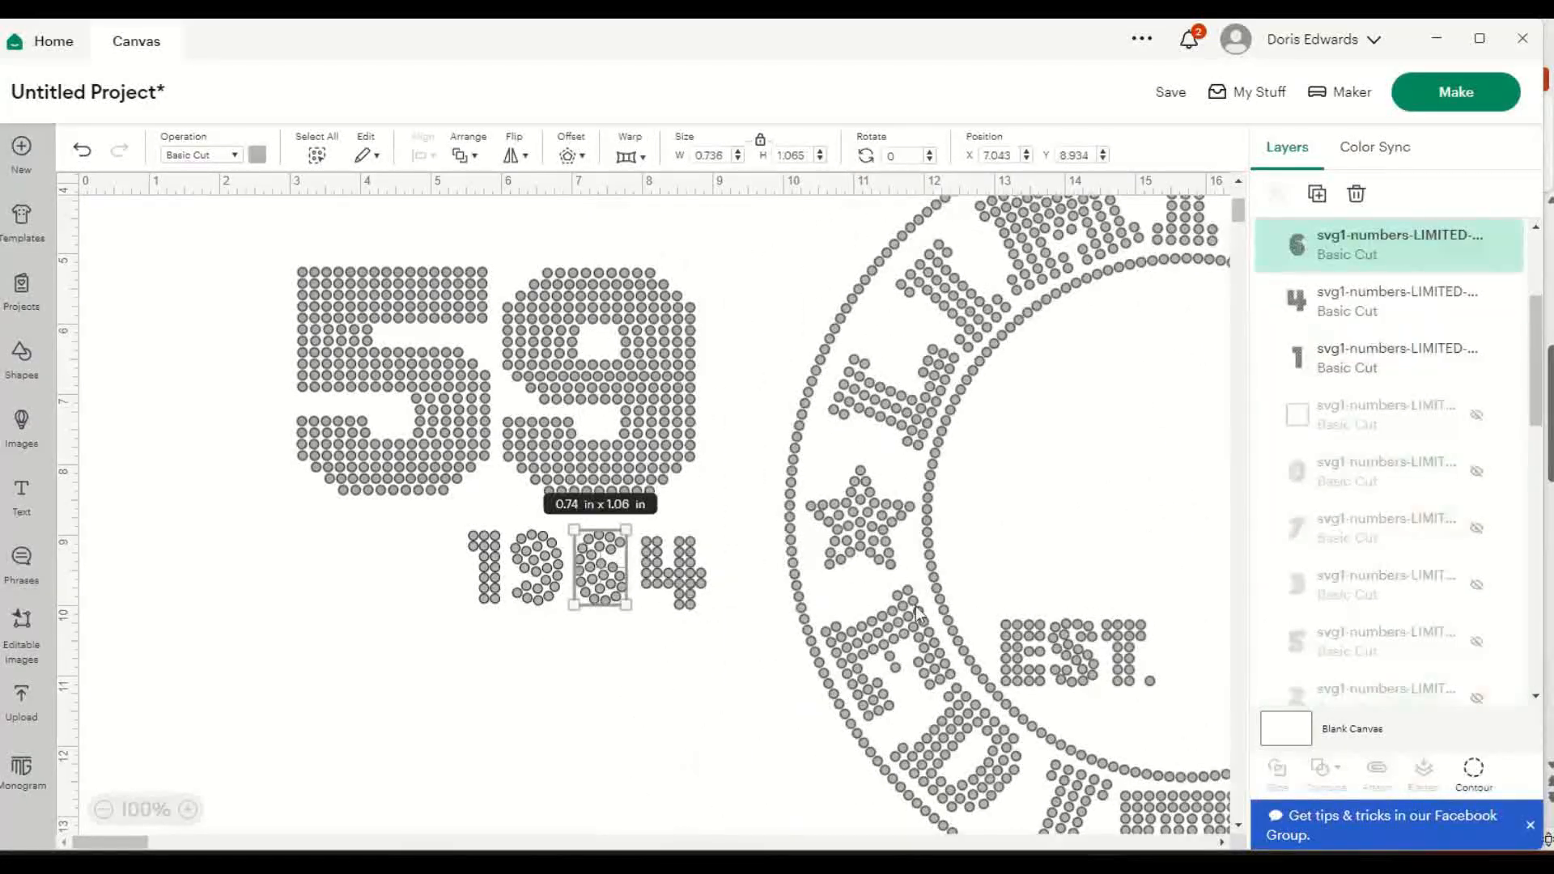
{"action": "left_click_drag", "start_coordinate": [559, 580], "coordinate": [553, 580]}
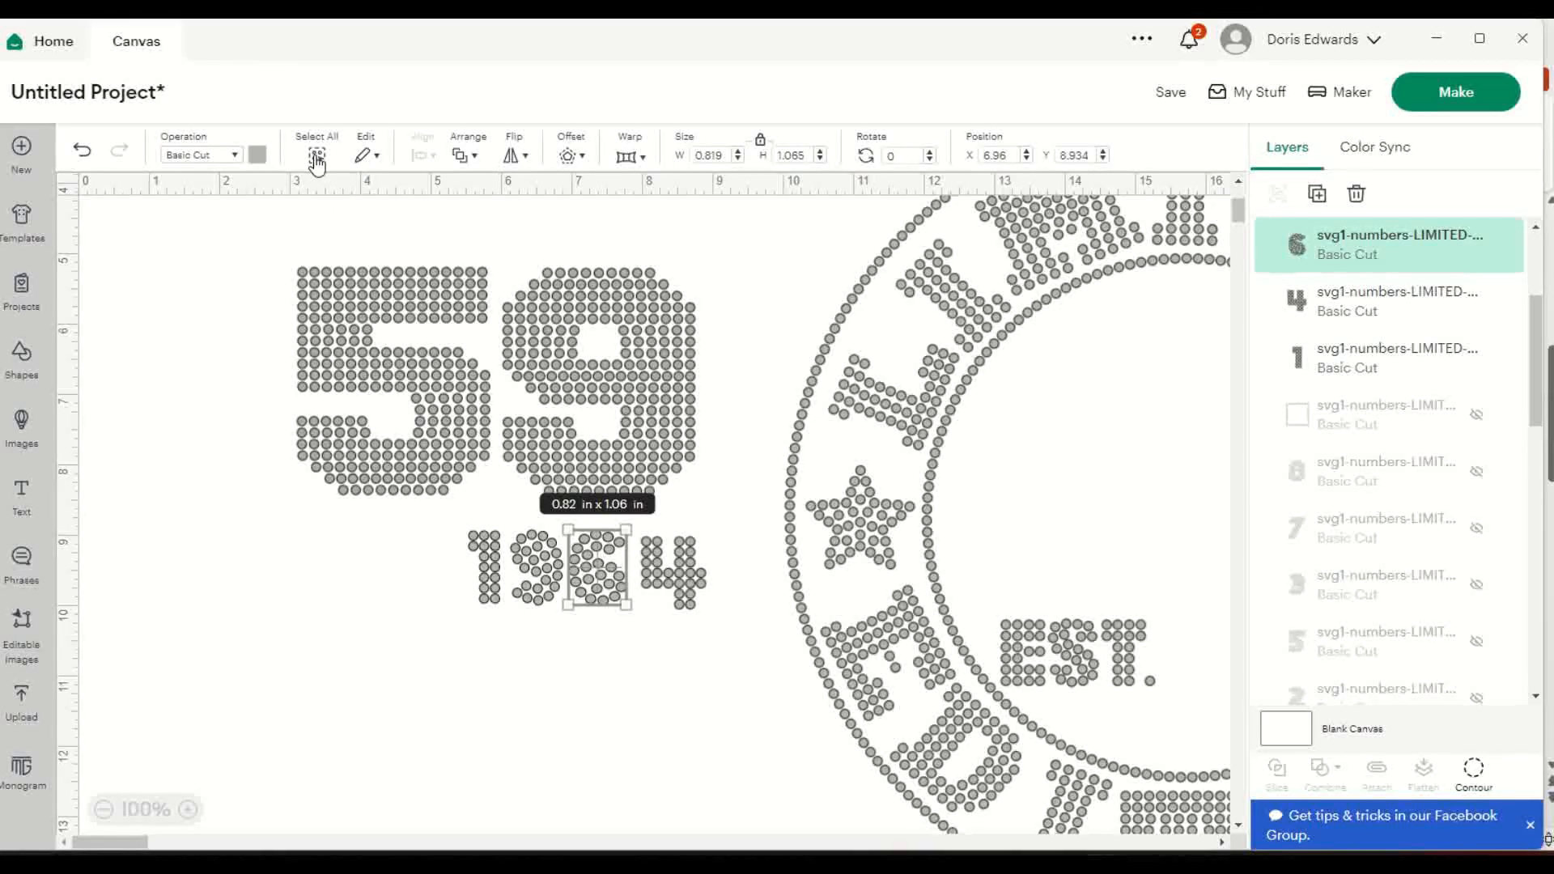
{"action": "left_click", "coordinate": [84, 152]}
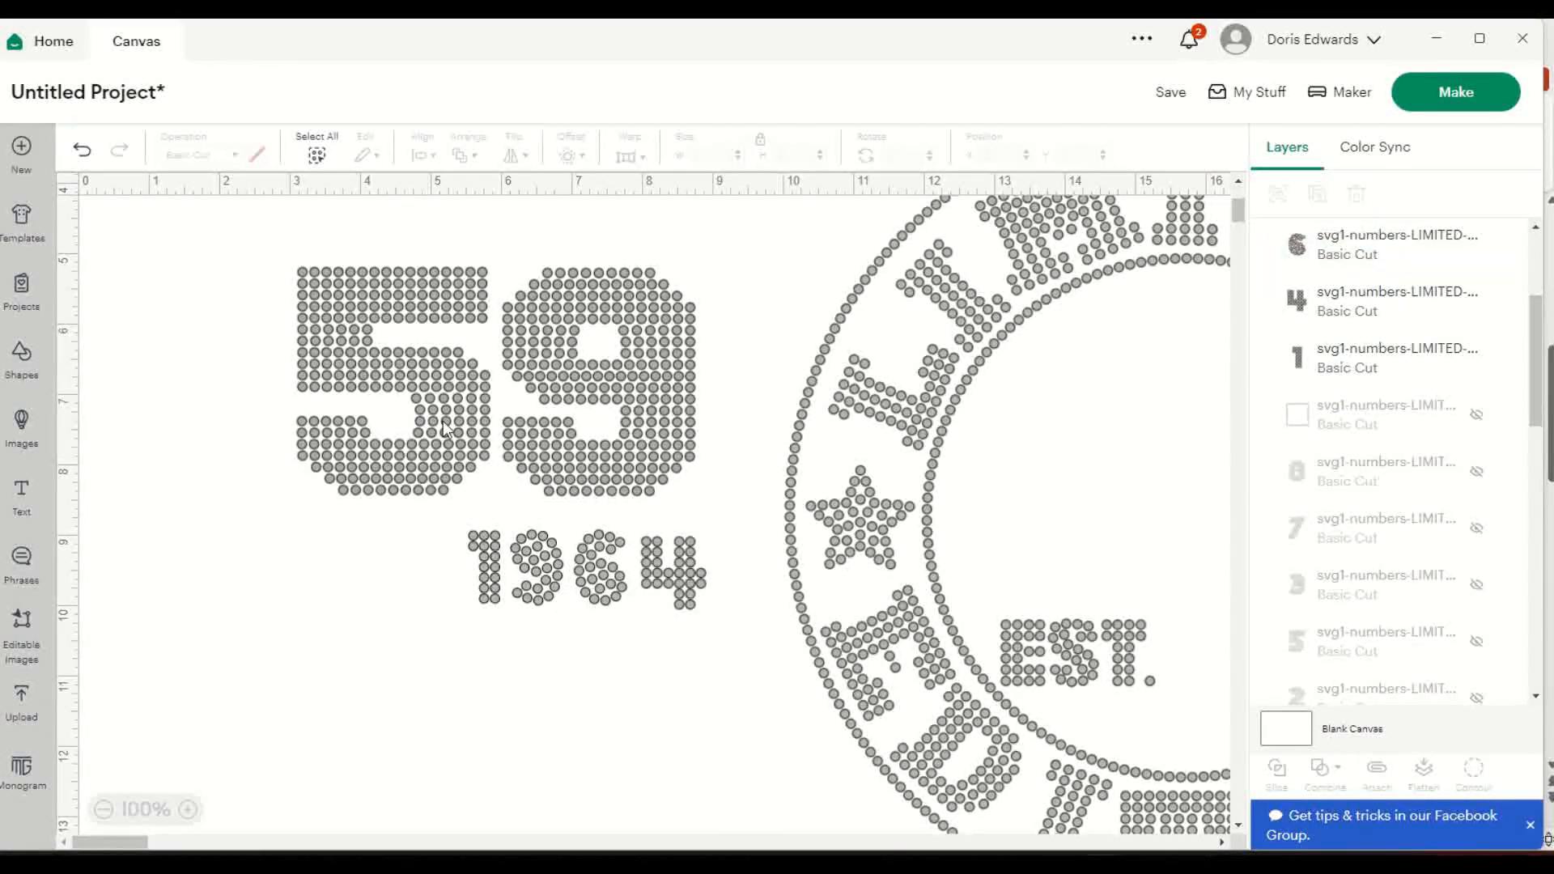
Close up the spacing of the small 9, 6 and 4 in 1964 and move the template back around the digits.
{"action": "left_click", "coordinate": [541, 598]}
{"action": "left_click_drag", "start_coordinate": [608, 605], "coordinate": [590, 596]}
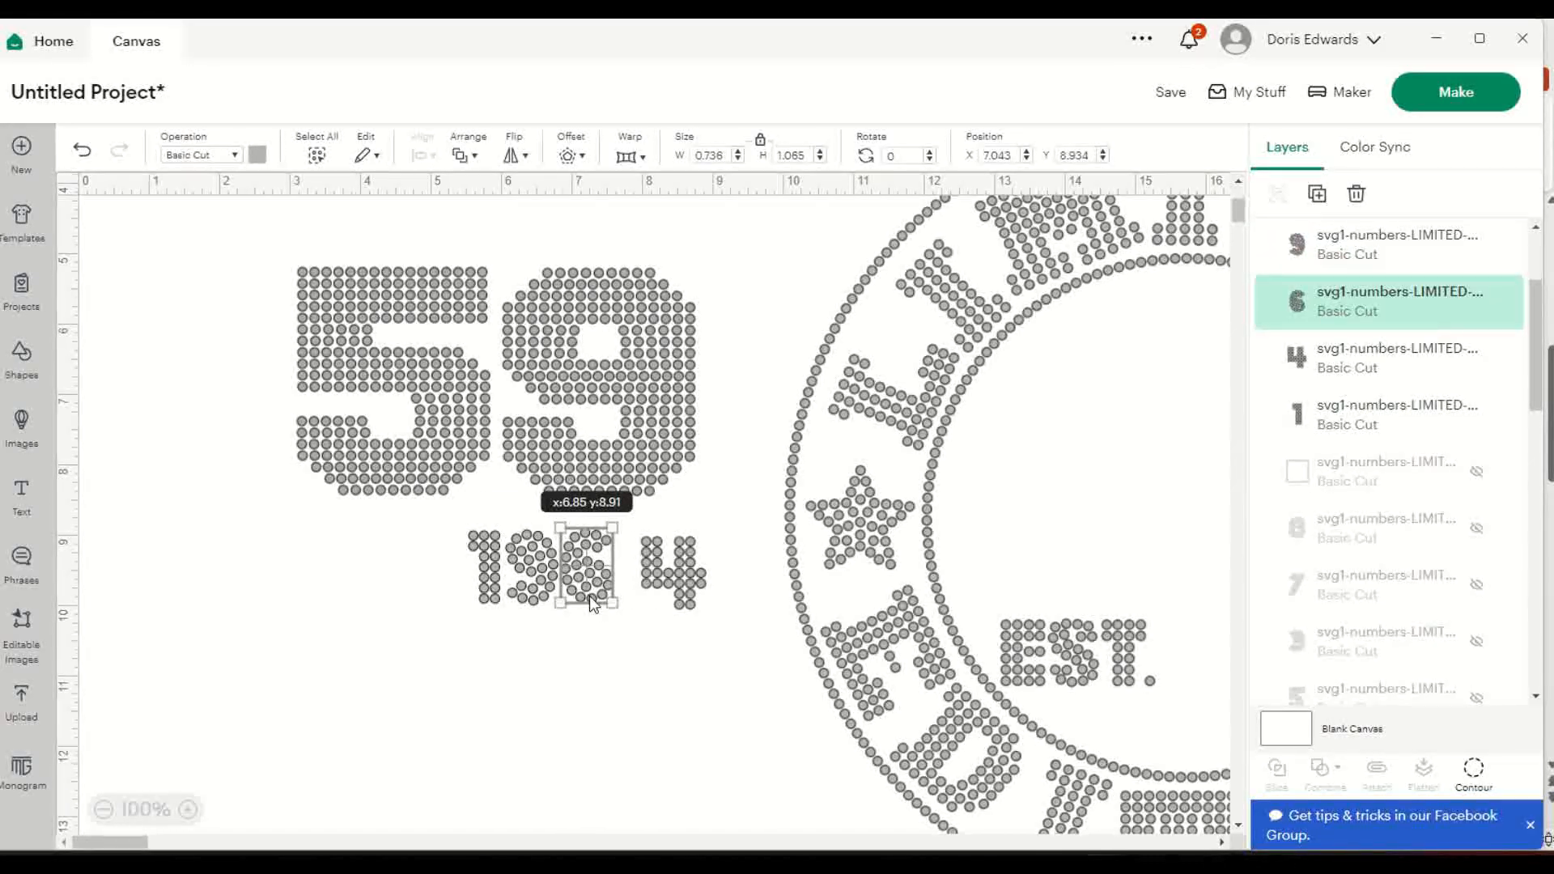
{"action": "left_click_drag", "start_coordinate": [688, 609], "coordinate": [664, 605]}
{"action": "left_click_drag", "start_coordinate": [907, 655], "coordinate": [225, 569]}
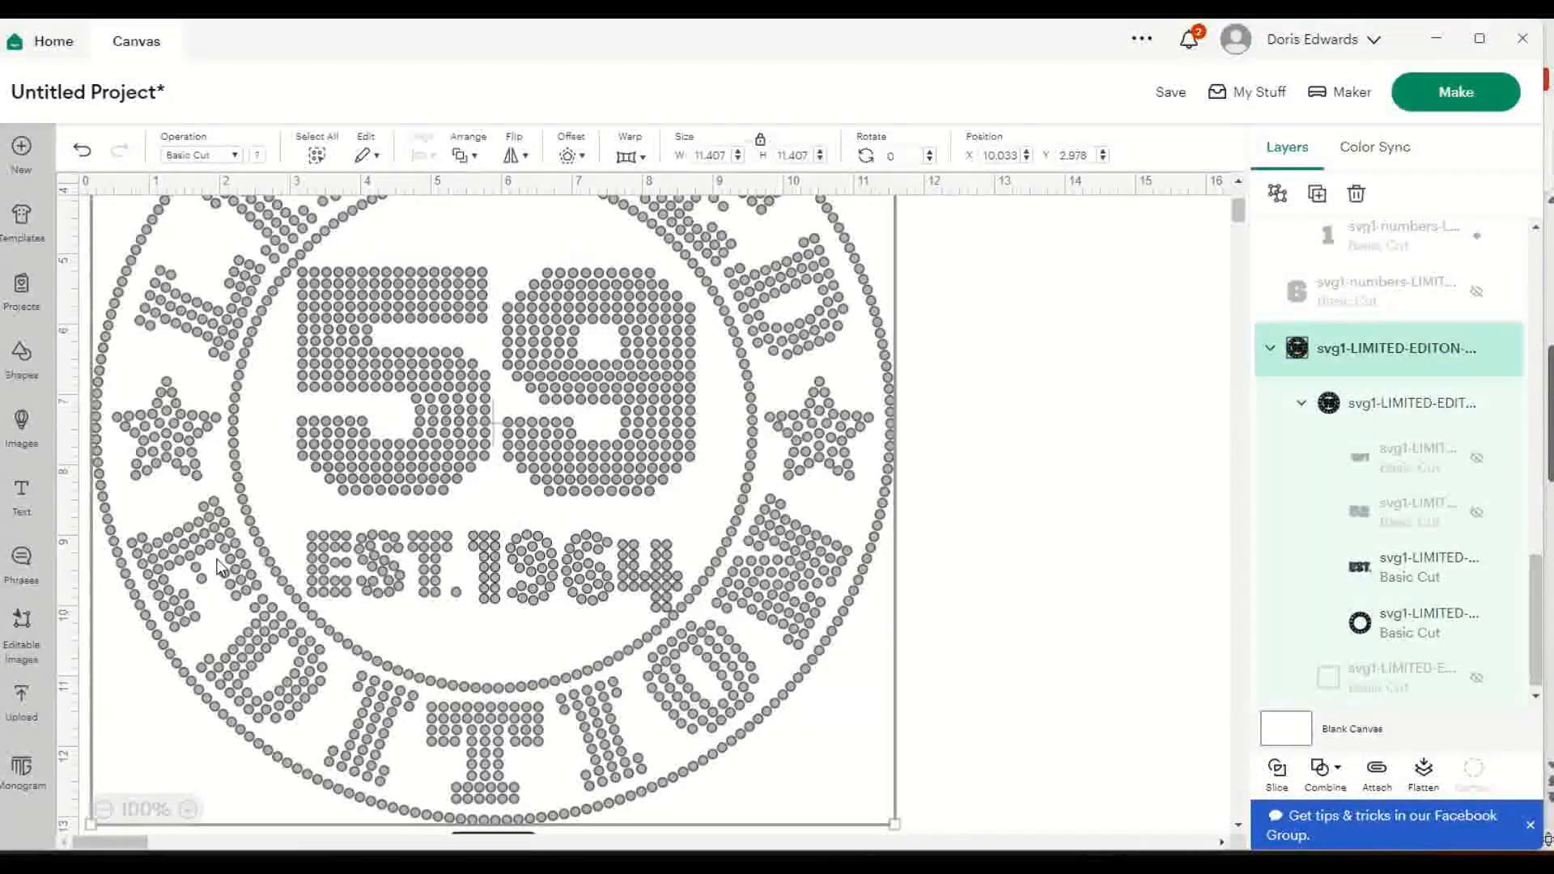
Nudge the small 4 to about X 7.63, Y 9.03 with the template moved aside, and reposition the template around 59 and 1964.
{"action": "left_click_drag", "start_coordinate": [215, 566], "coordinate": [912, 786]}
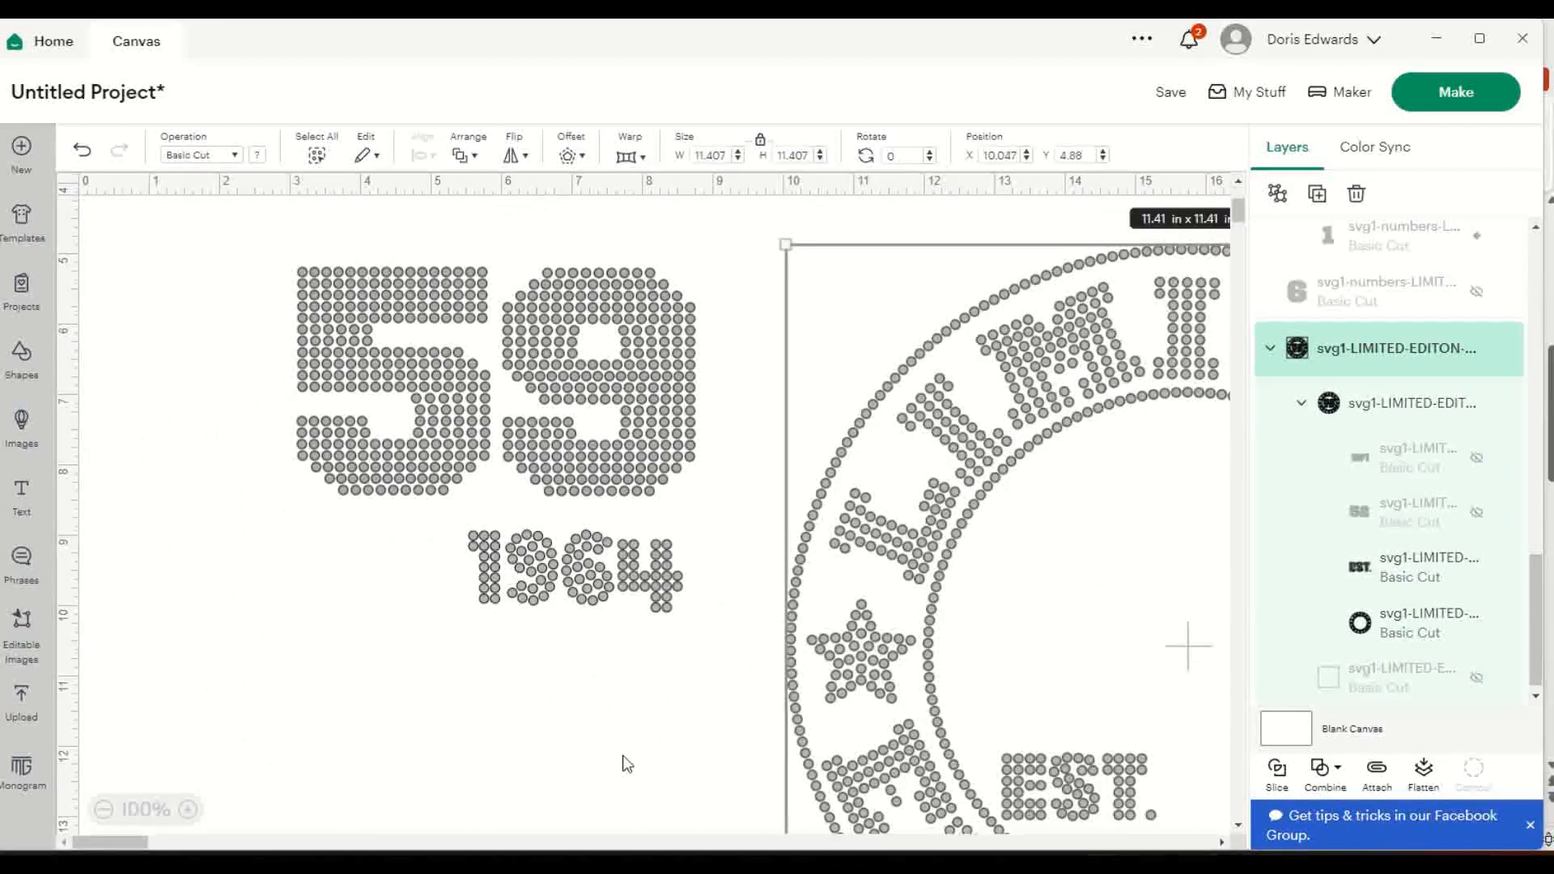
{"action": "left_click", "coordinate": [662, 612]}
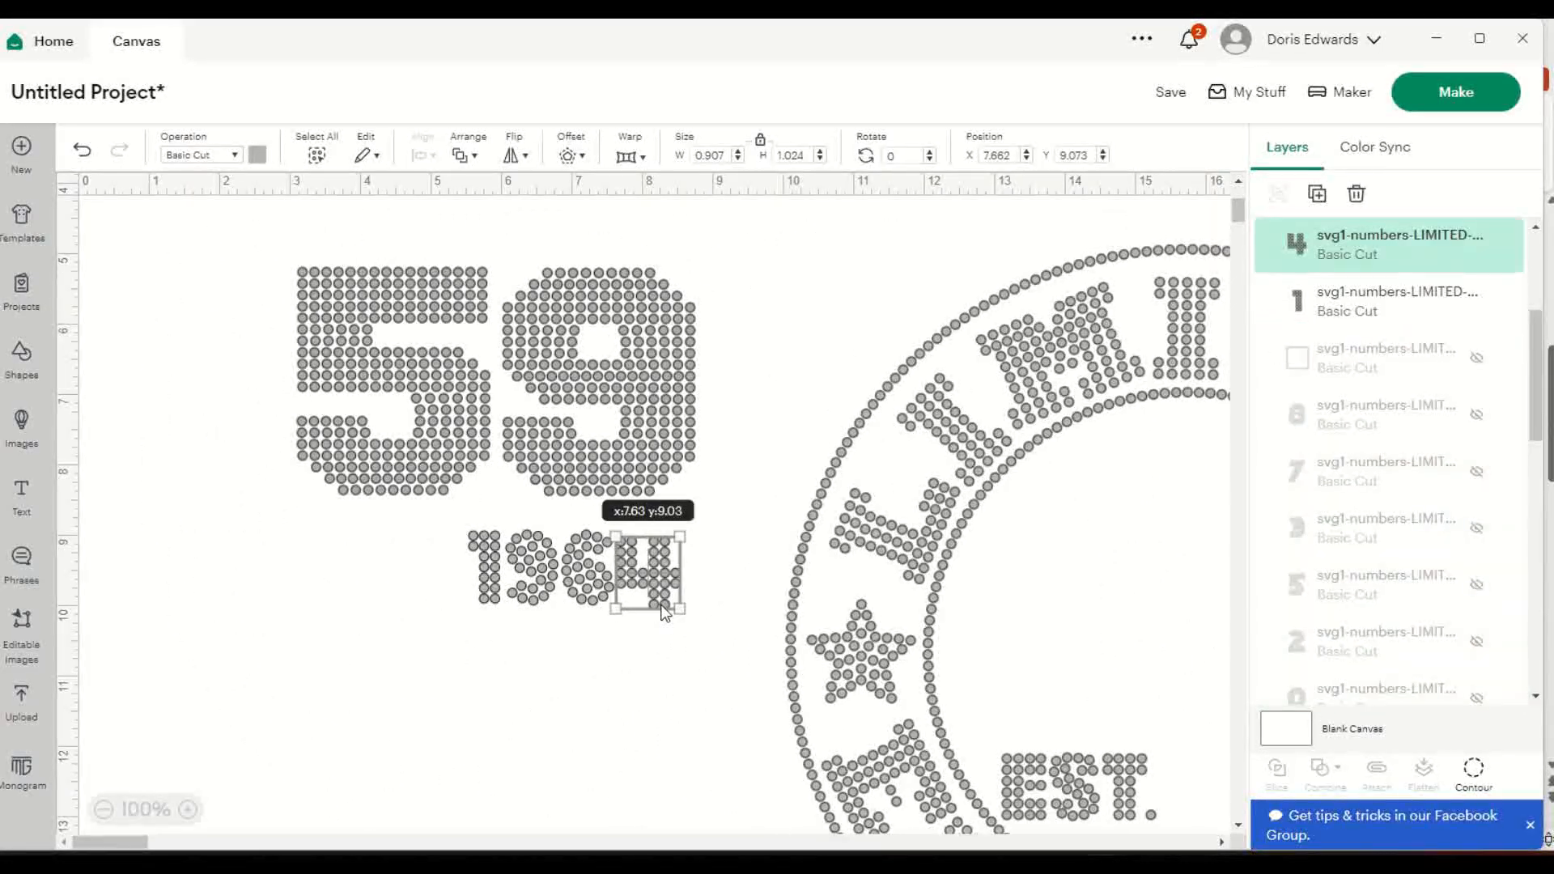
{"action": "left_click", "coordinate": [591, 690]}
{"action": "left_click_drag", "start_coordinate": [908, 709], "coordinate": [205, 504]}
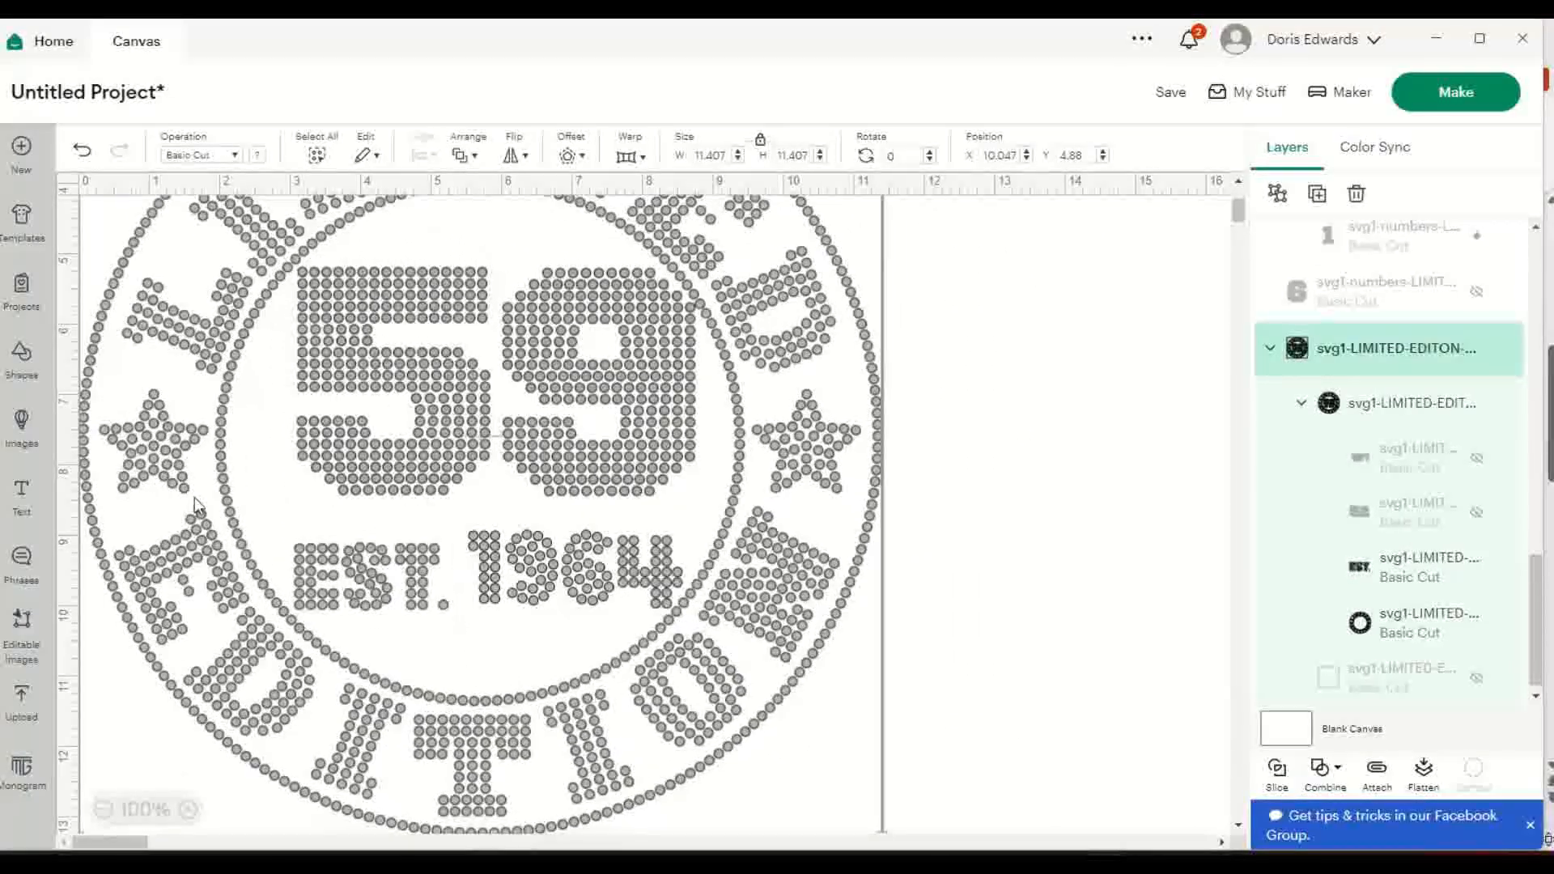
{"action": "left_click_drag", "start_coordinate": [205, 503], "coordinate": [202, 496]}
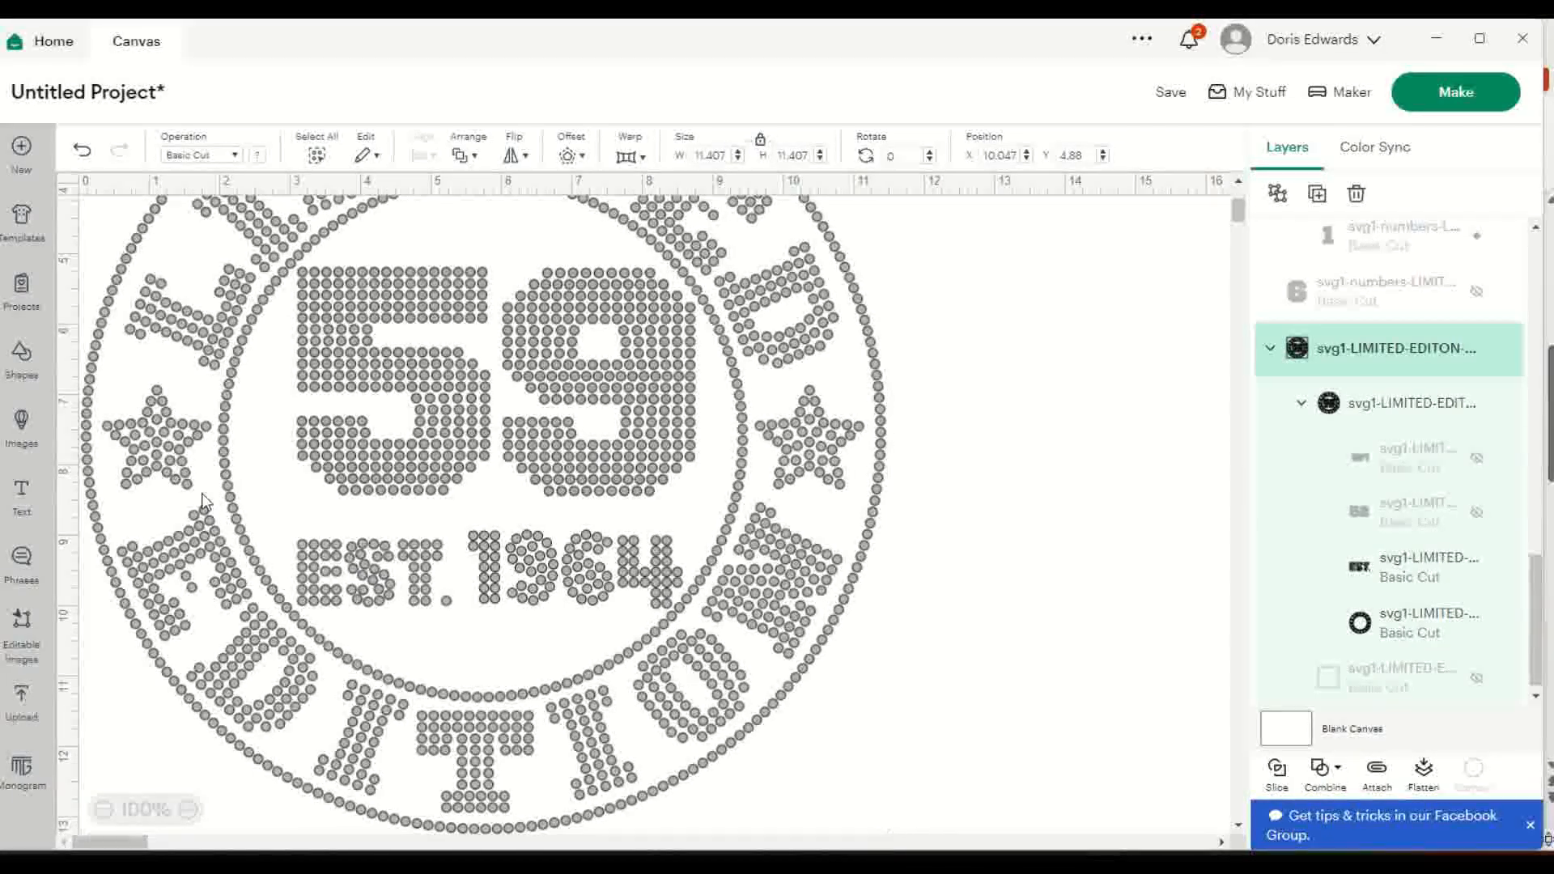
Ungroup the large 59 into separate digits.
{"action": "left_click", "coordinate": [961, 625]}
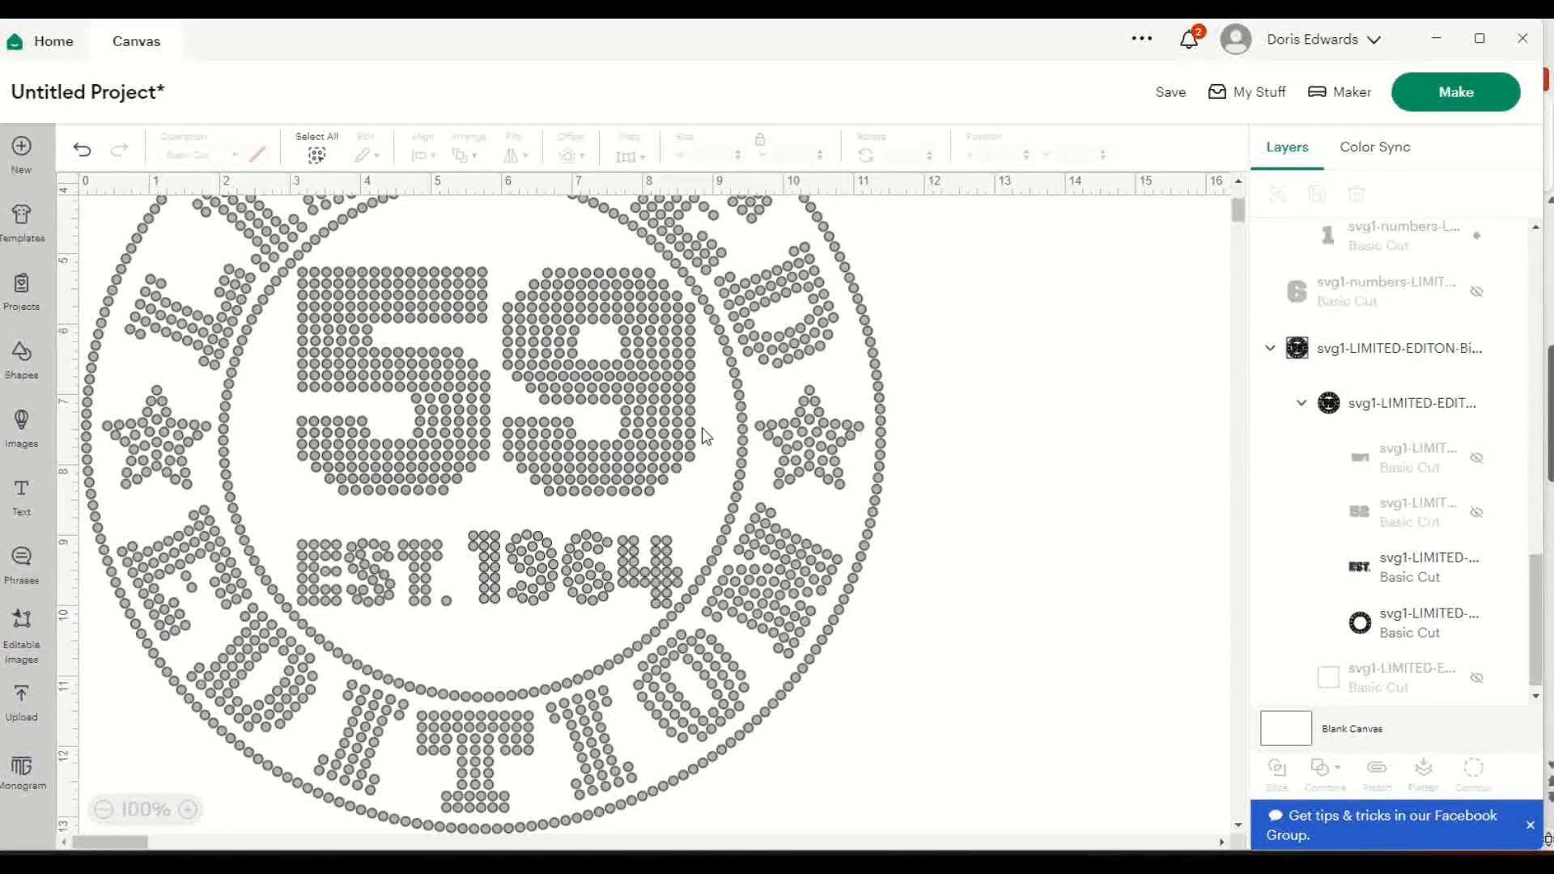
{"action": "left_click", "coordinate": [634, 410]}
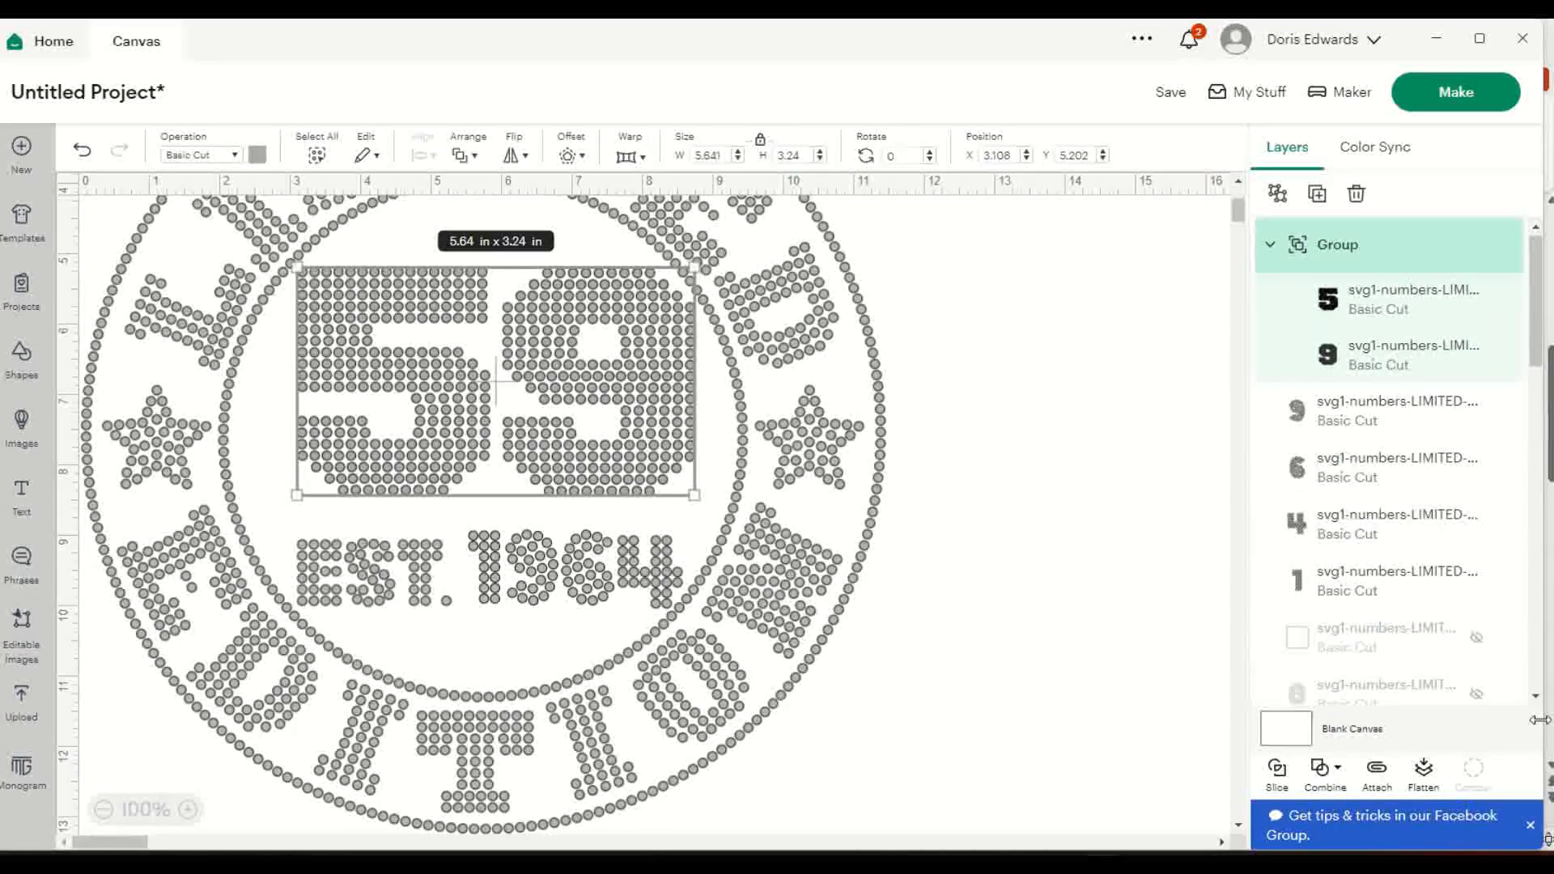
{"action": "left_click", "coordinate": [1279, 195]}
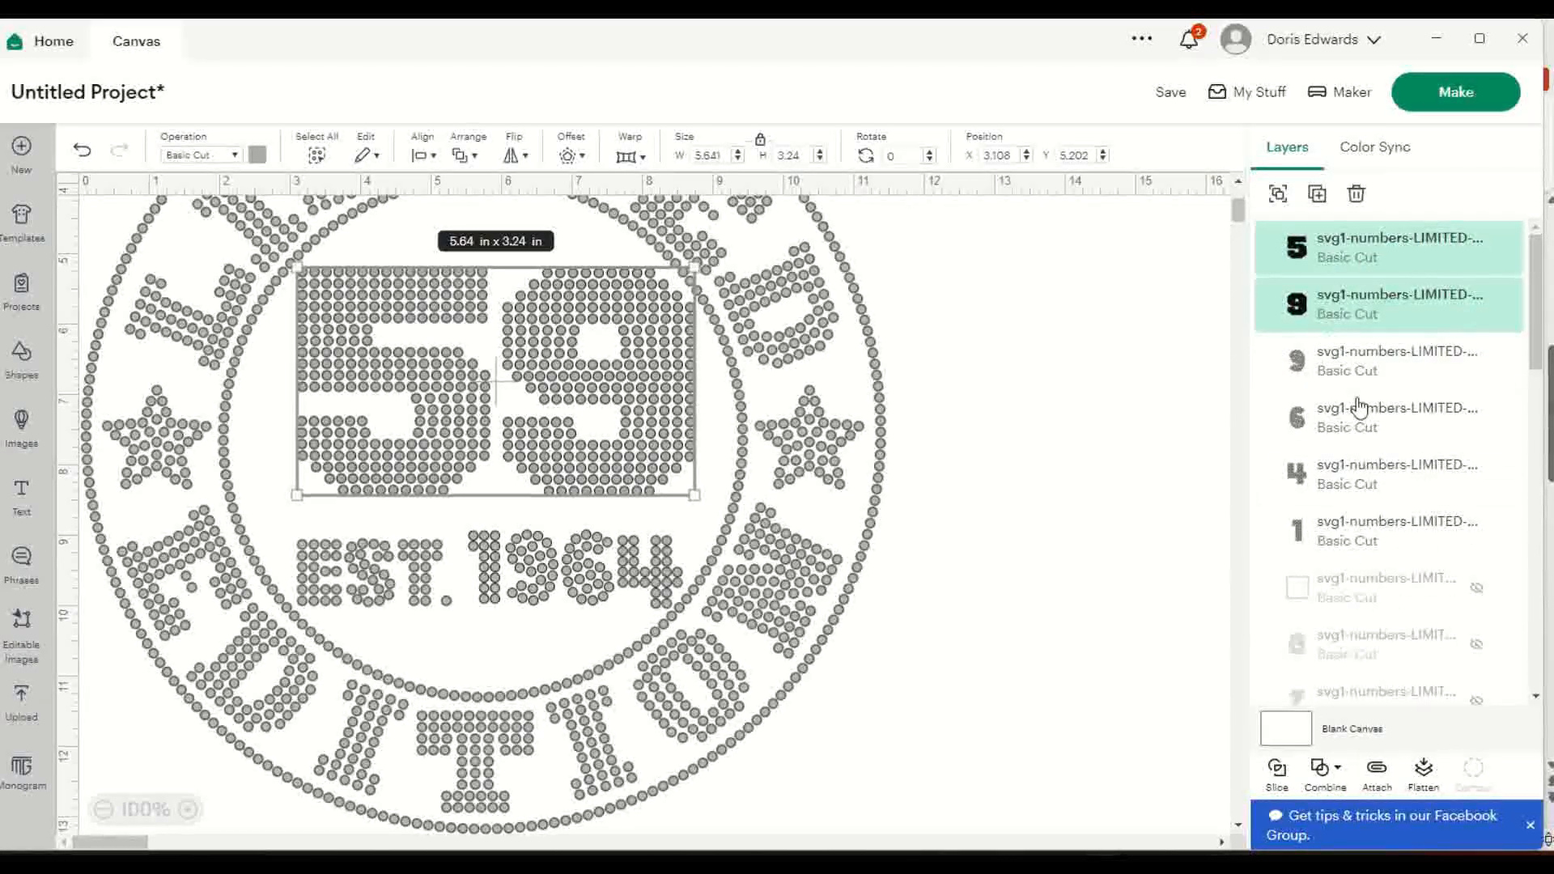
{"action": "left_click", "coordinate": [1177, 424]}
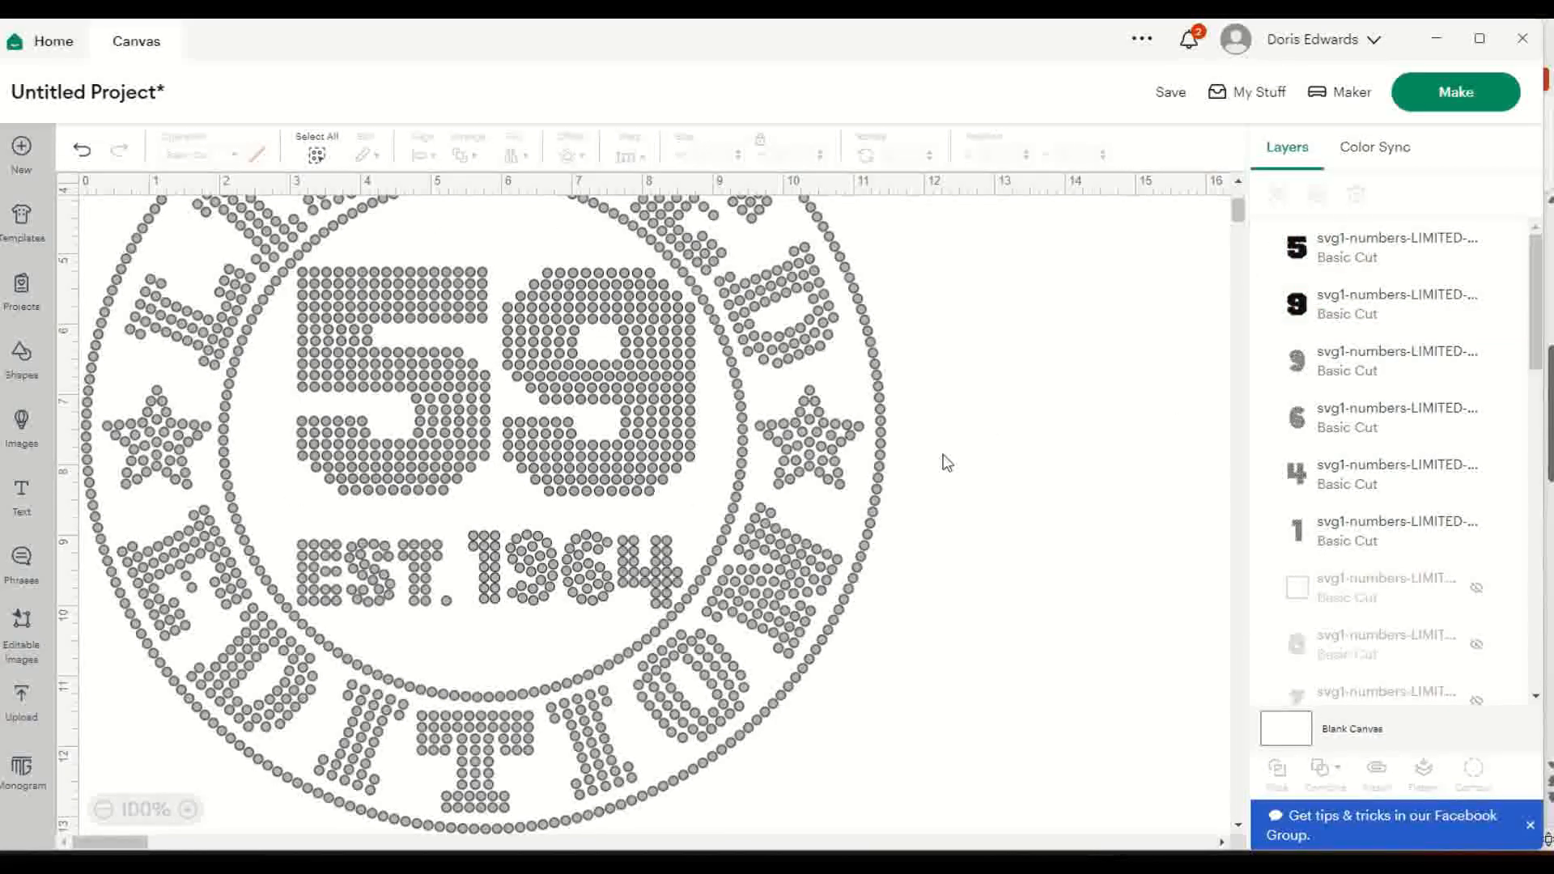
Hide all contours of the large 9 to check the size of a single rhinestone hole, and restore all its contours.
{"action": "left_click", "coordinate": [673, 413]}
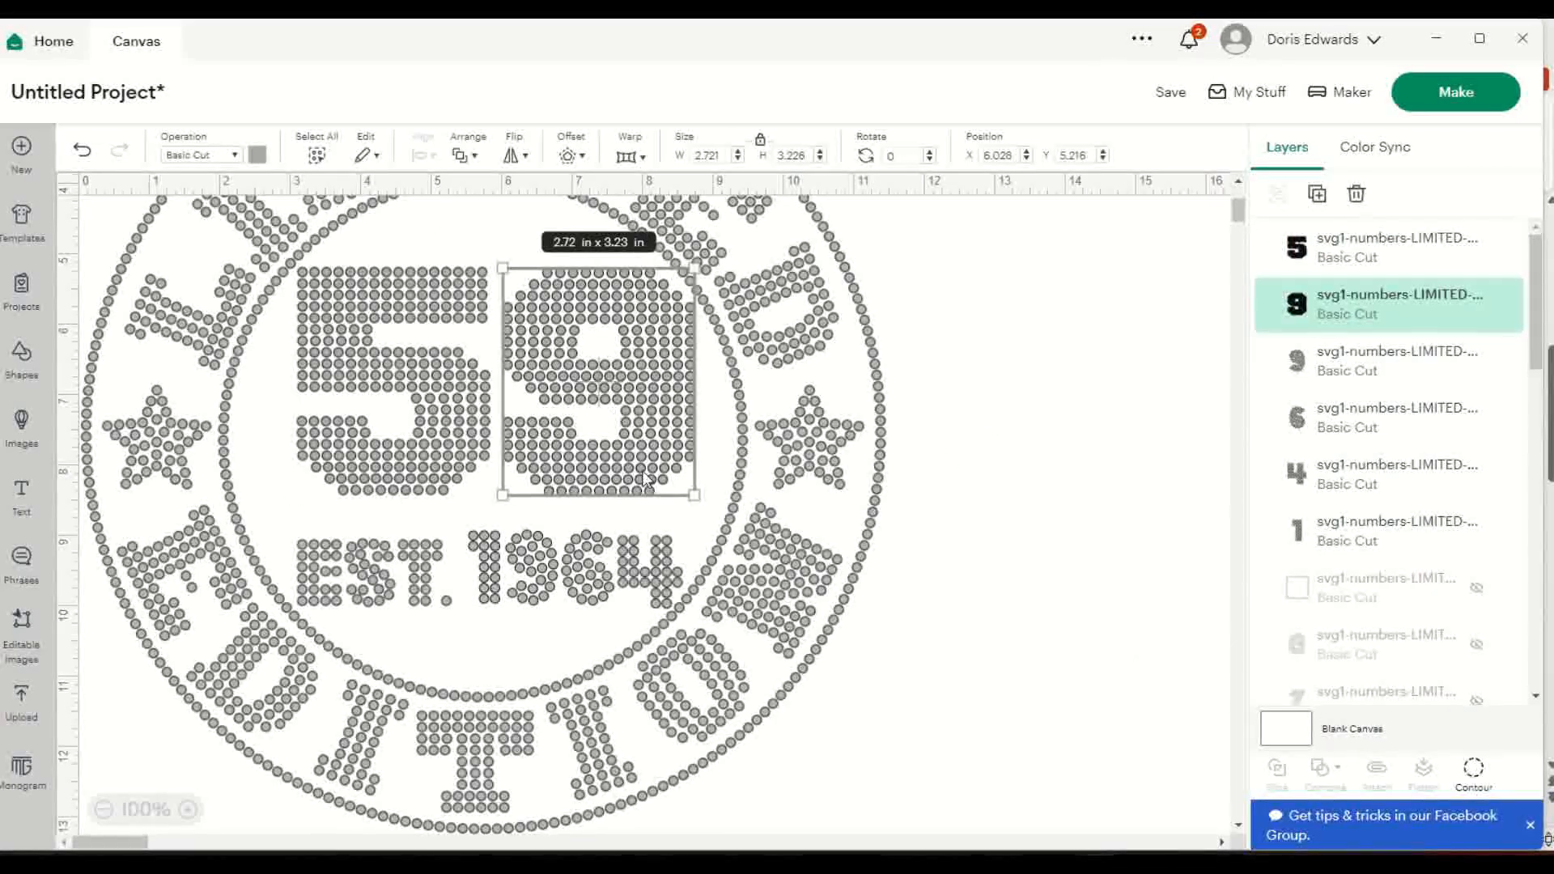
{"action": "left_click", "coordinate": [1474, 769]}
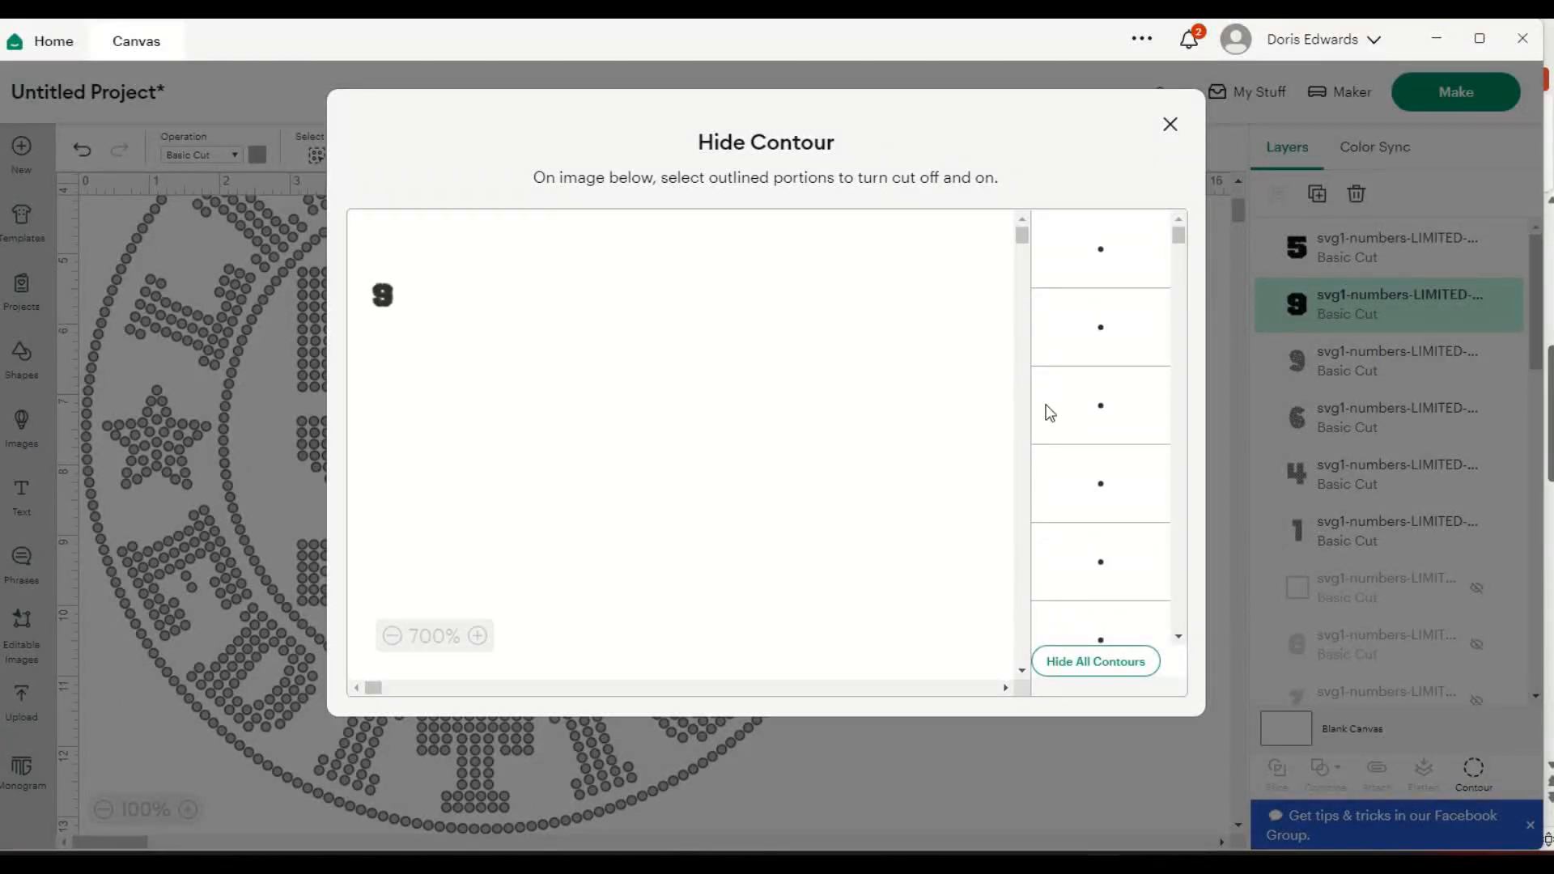
{"action": "left_click", "coordinate": [1107, 669]}
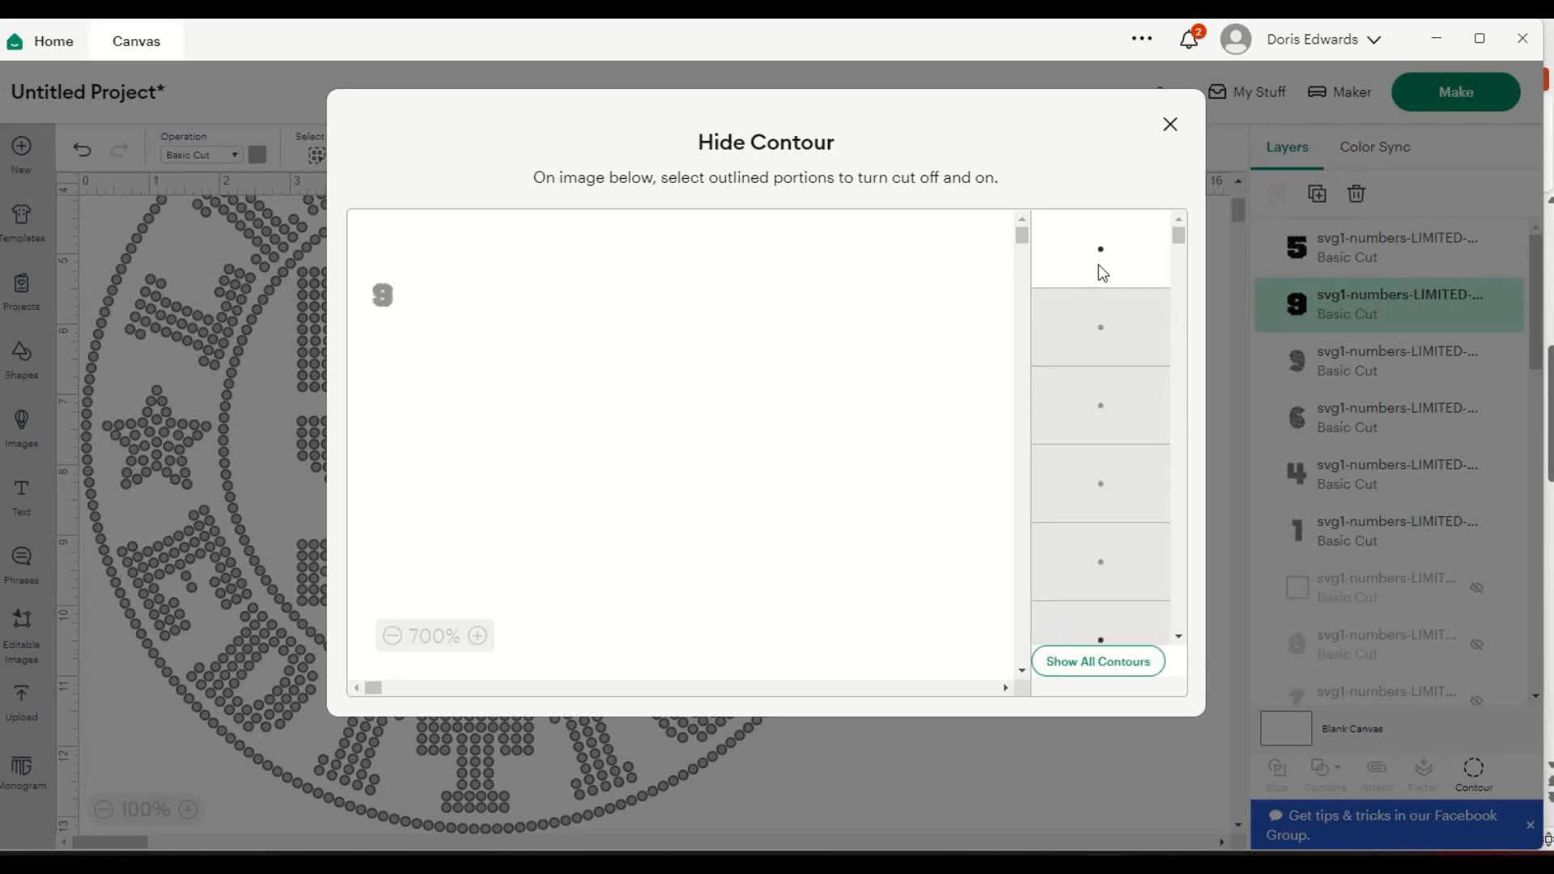
{"action": "left_click", "coordinate": [1171, 124]}
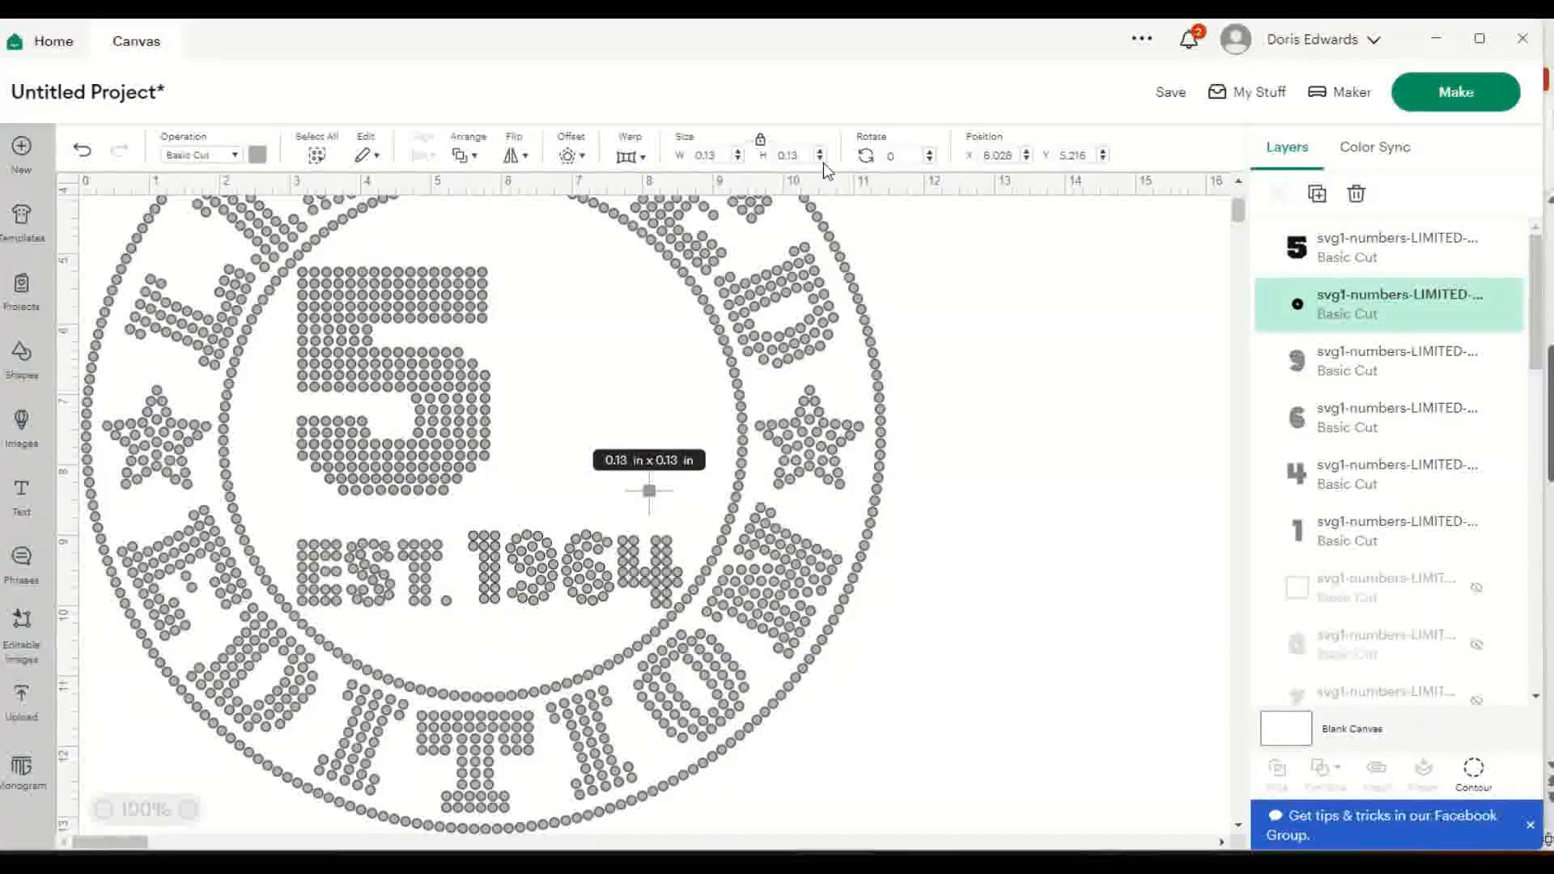
{"action": "left_click", "coordinate": [1475, 774]}
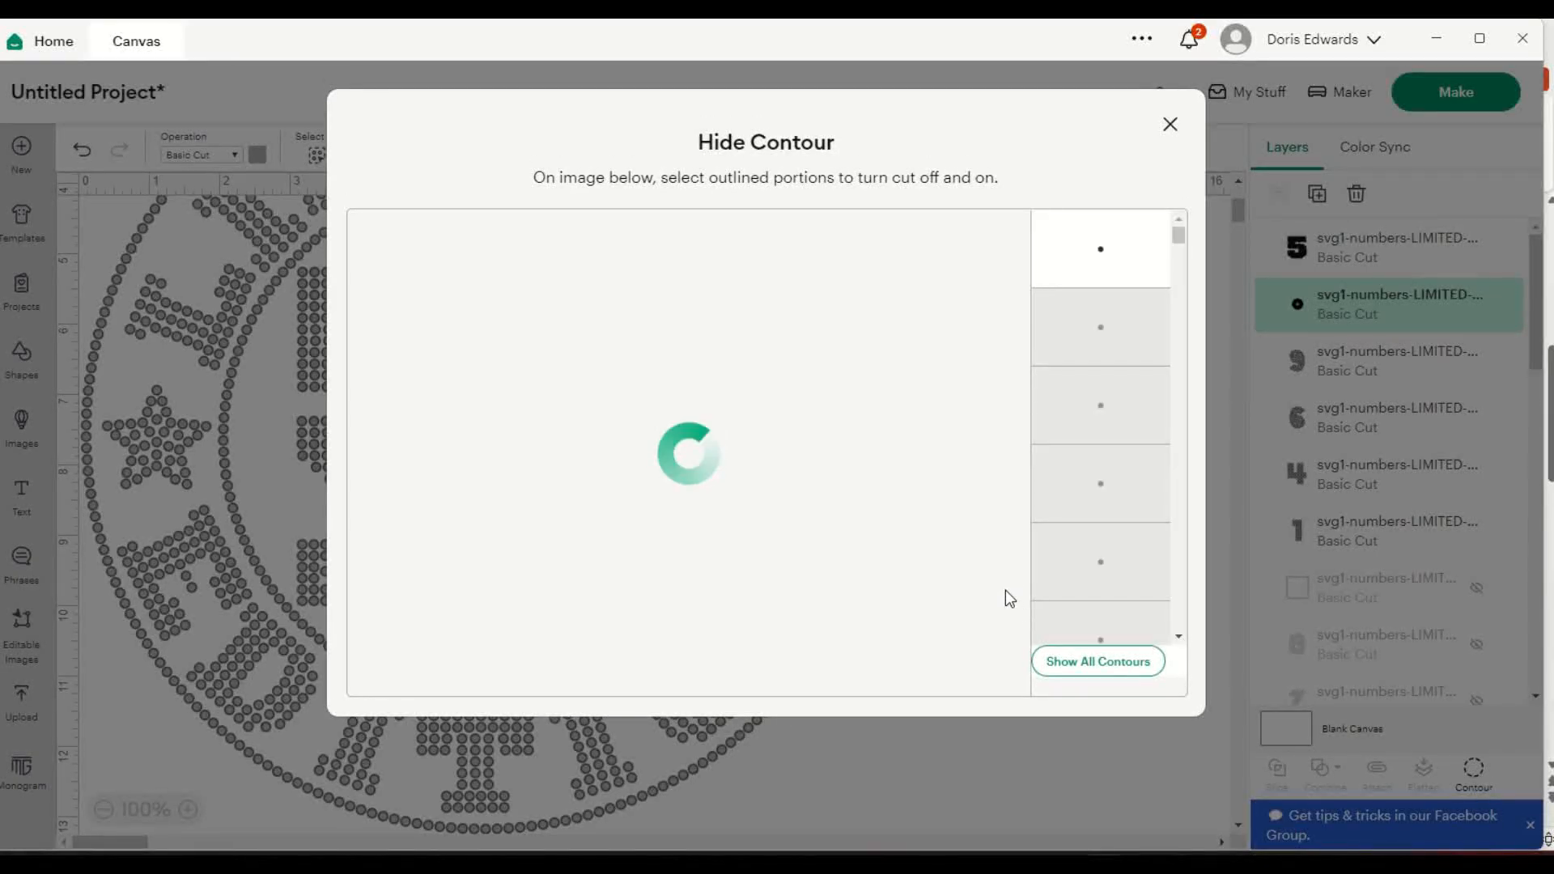
{"action": "left_click", "coordinate": [1140, 662]}
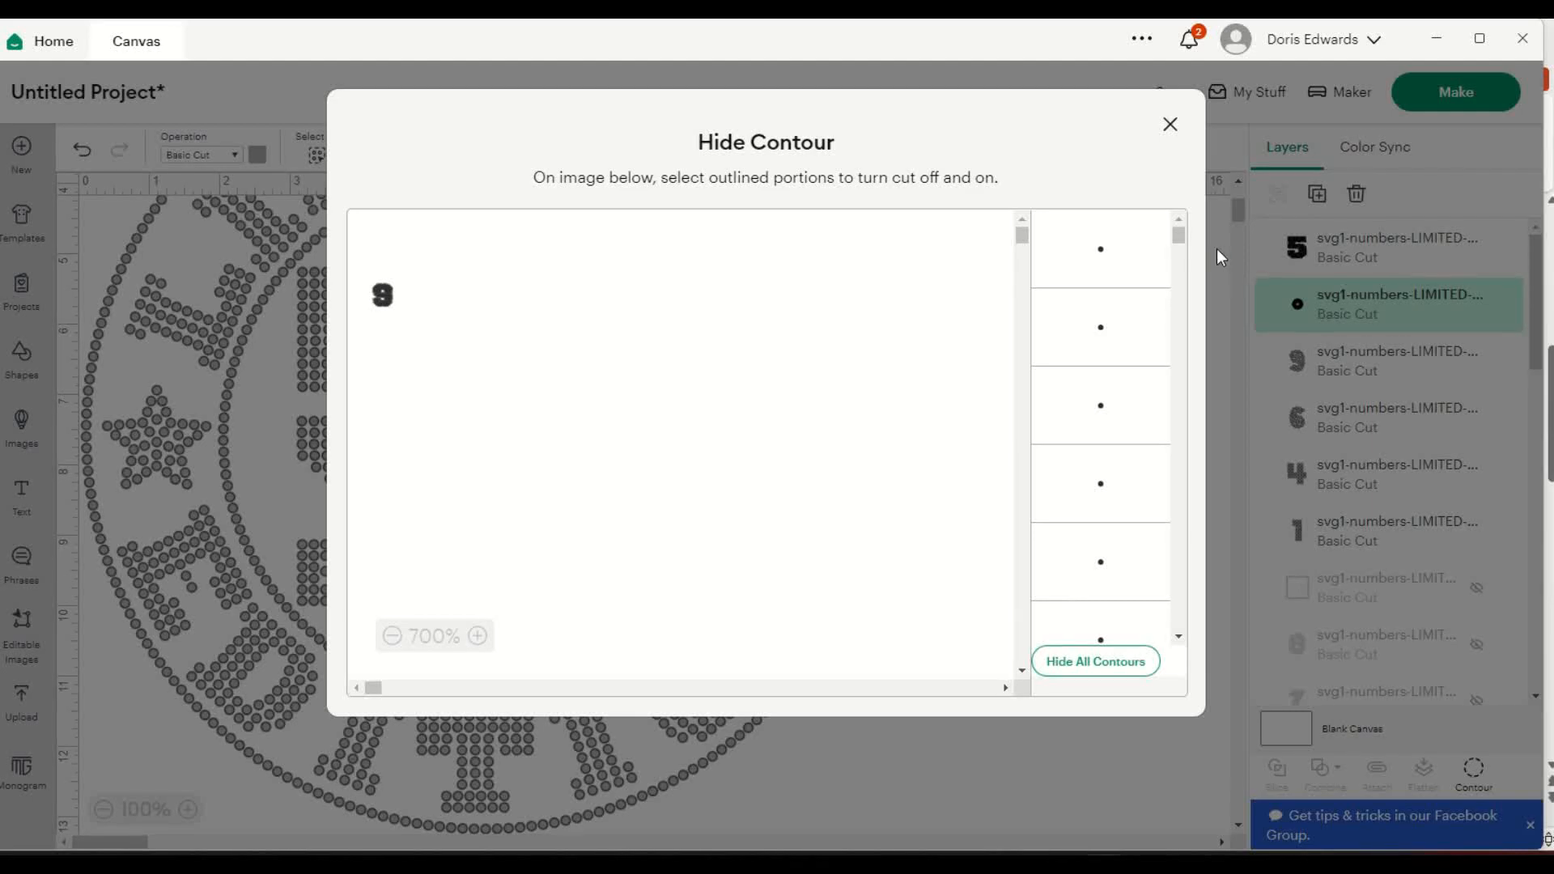
{"action": "left_click", "coordinate": [1168, 126]}
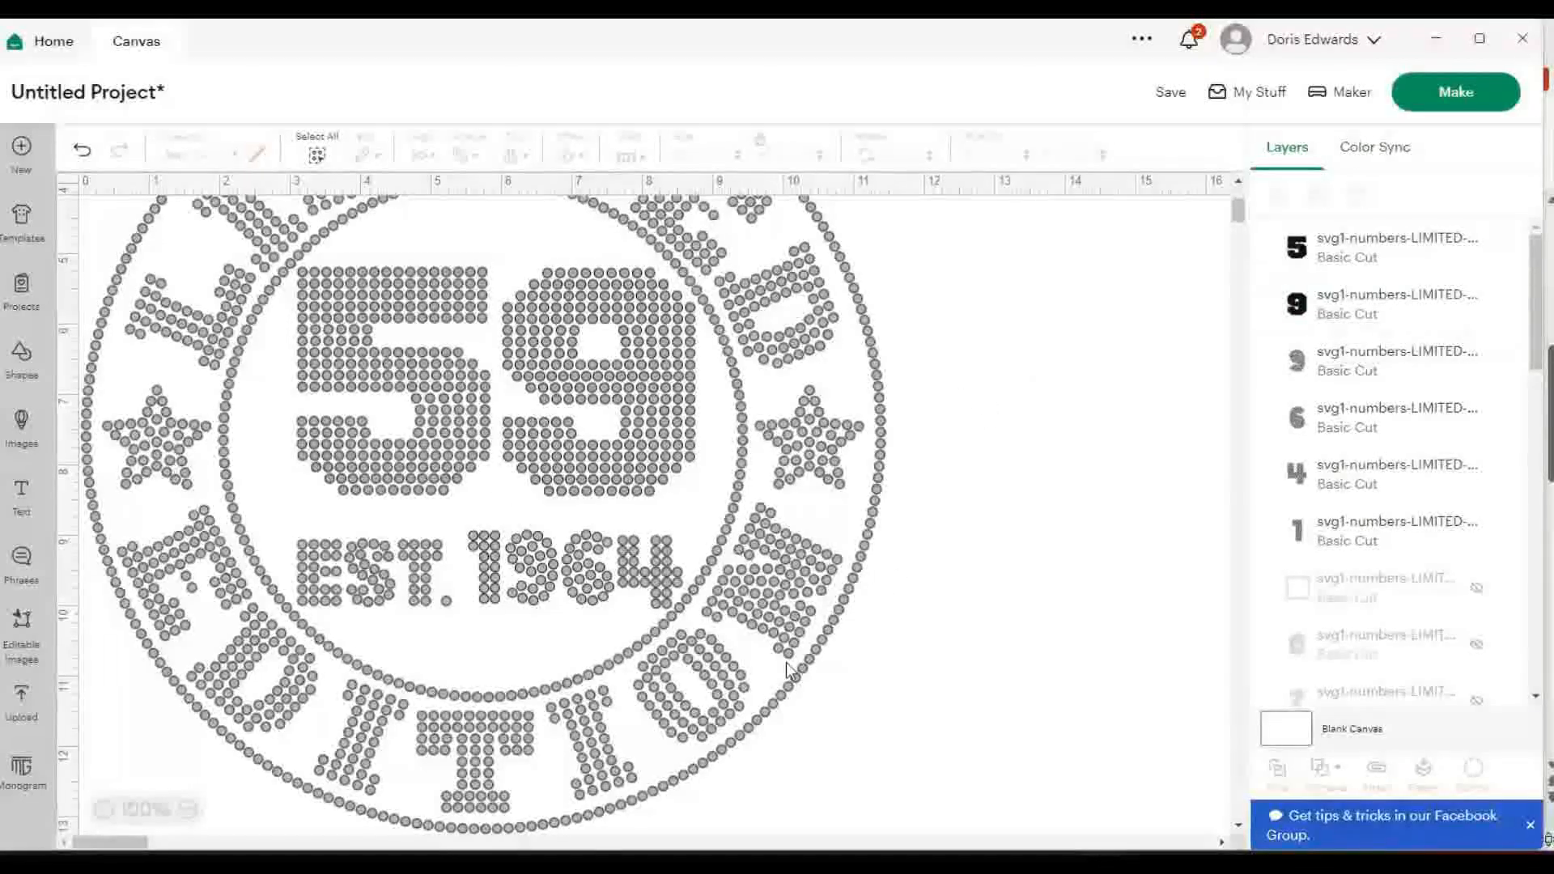
Check the single-hole size of the small 6 in 1964 by hiding all its contours, and show them all again.
{"action": "left_click", "coordinate": [587, 571]}
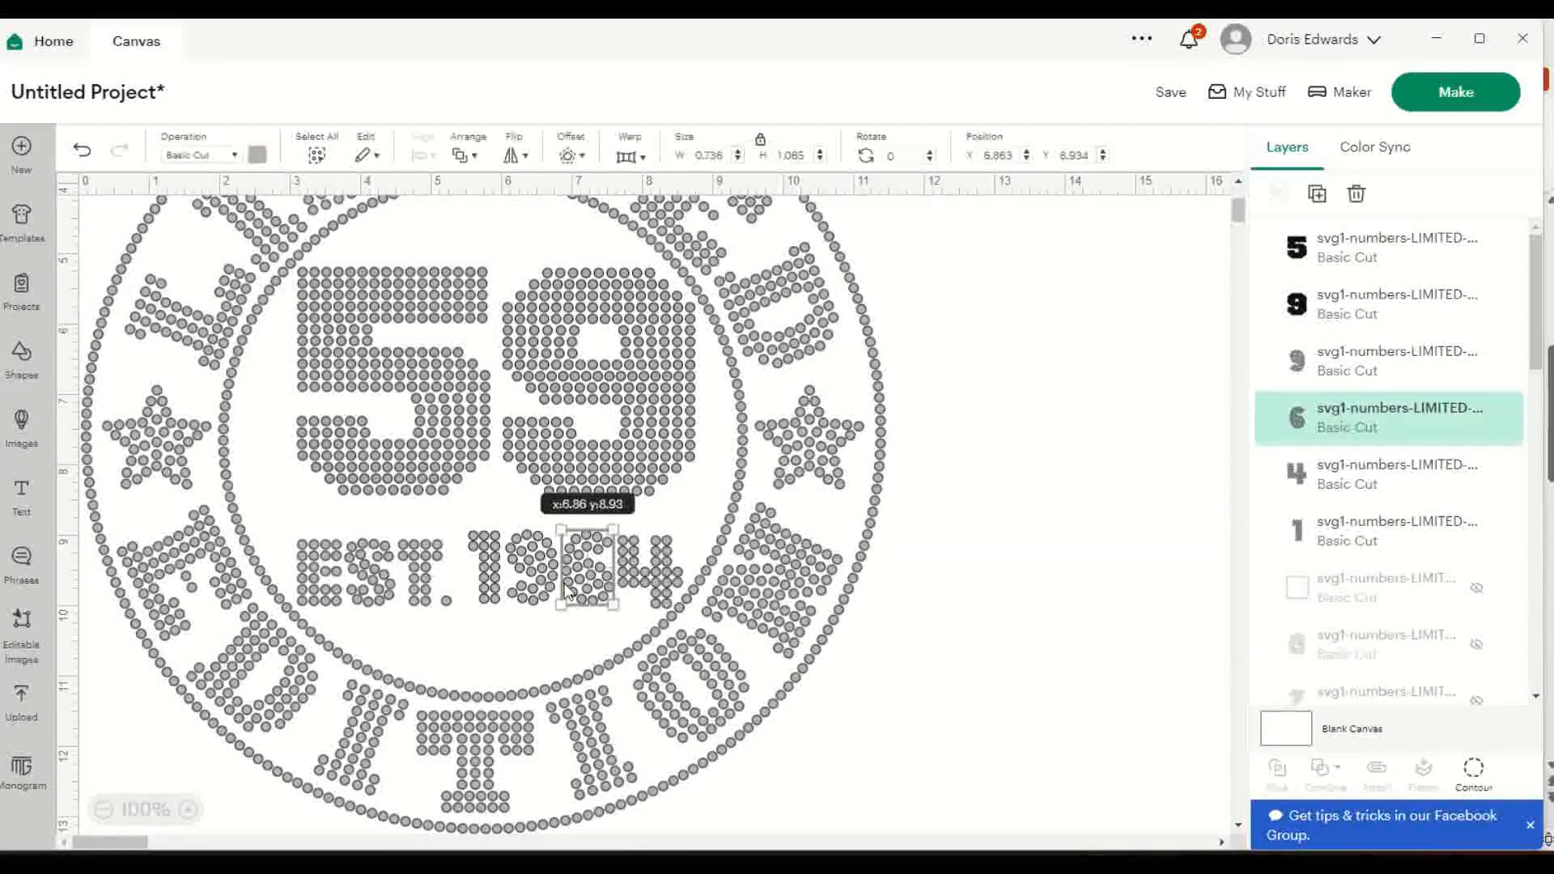
{"action": "left_click", "coordinate": [1474, 771]}
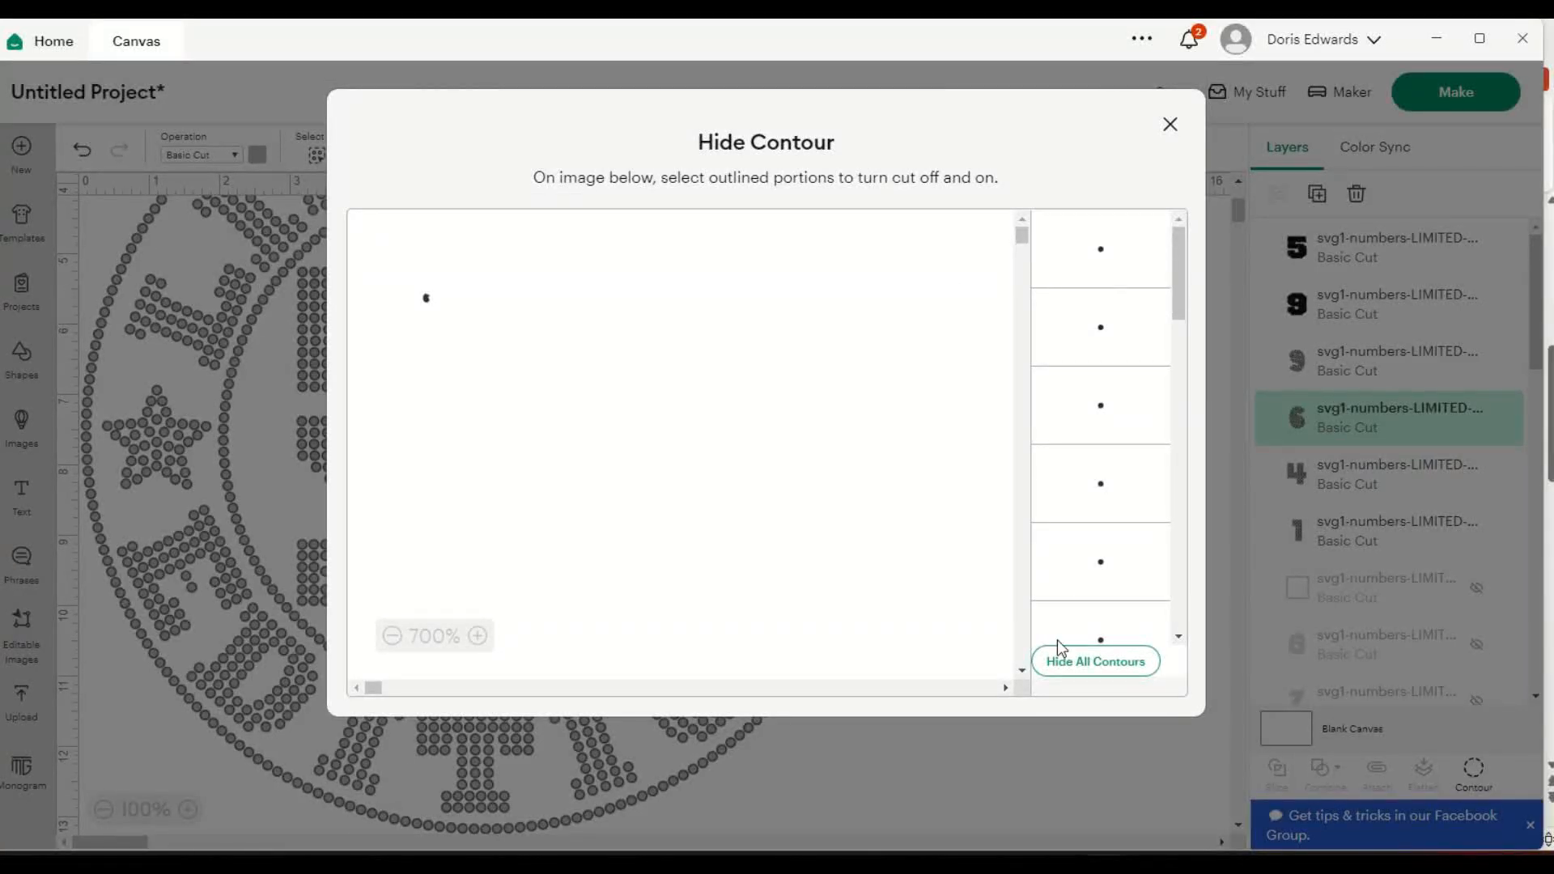
{"action": "left_click", "coordinate": [1104, 666]}
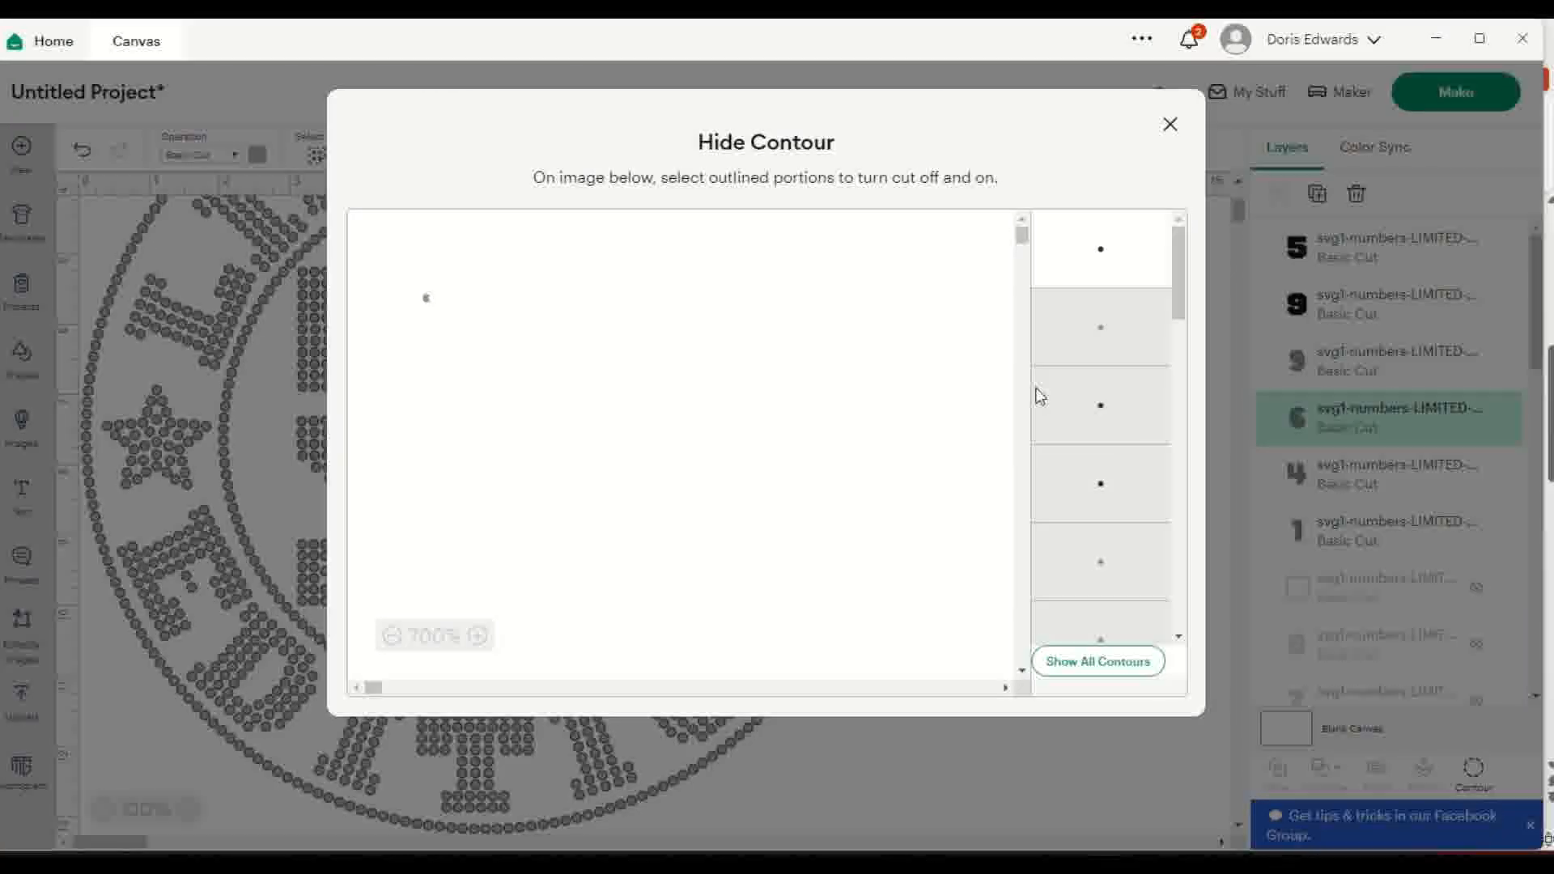
{"action": "left_click", "coordinate": [1170, 124]}
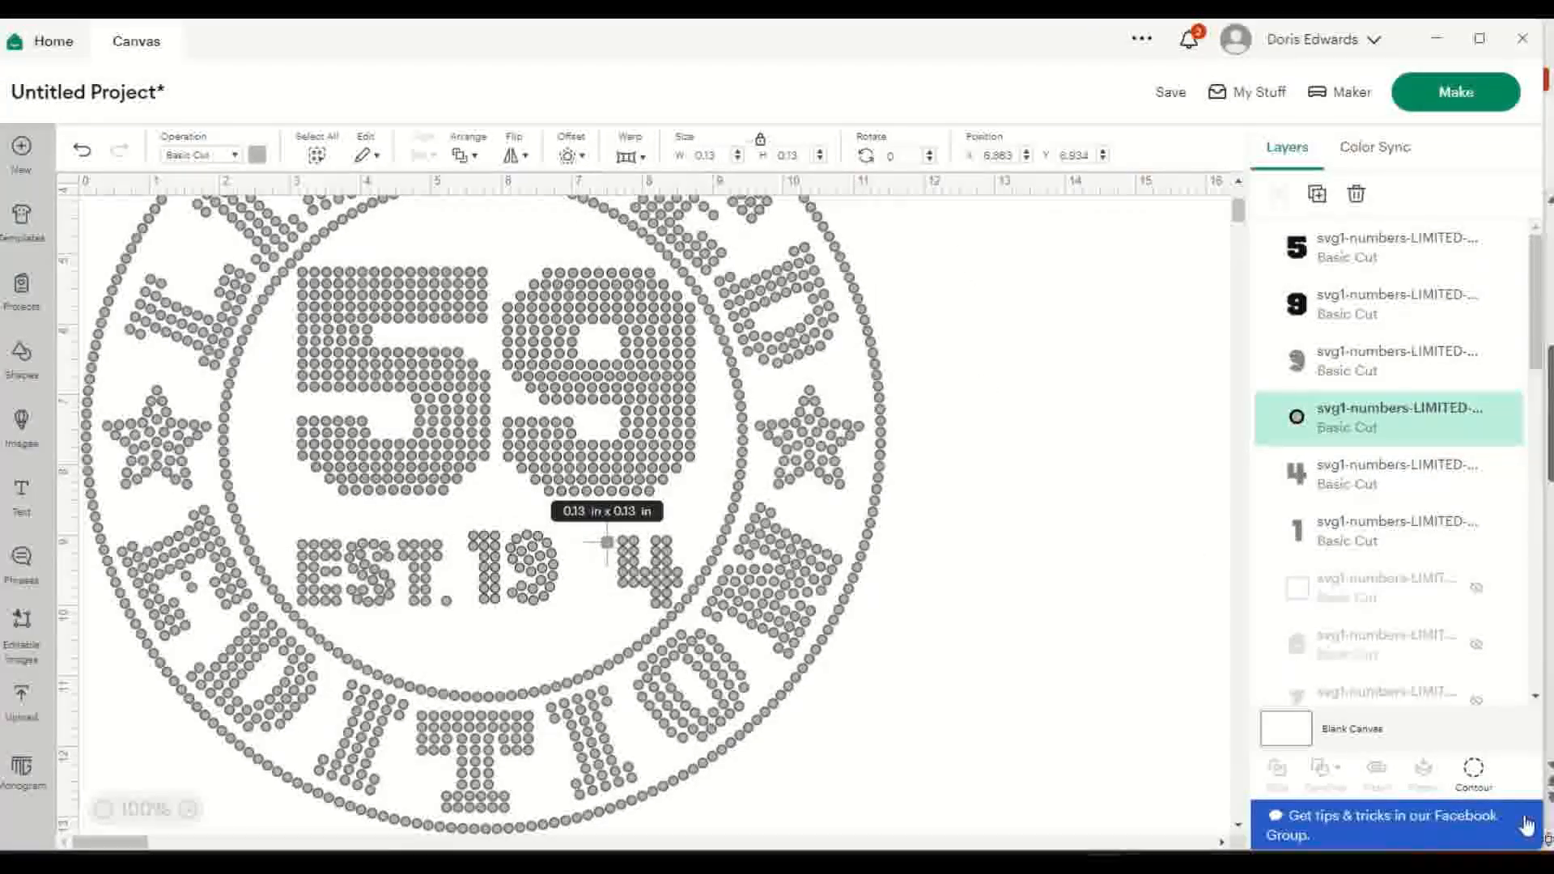
{"action": "left_click", "coordinate": [1474, 769]}
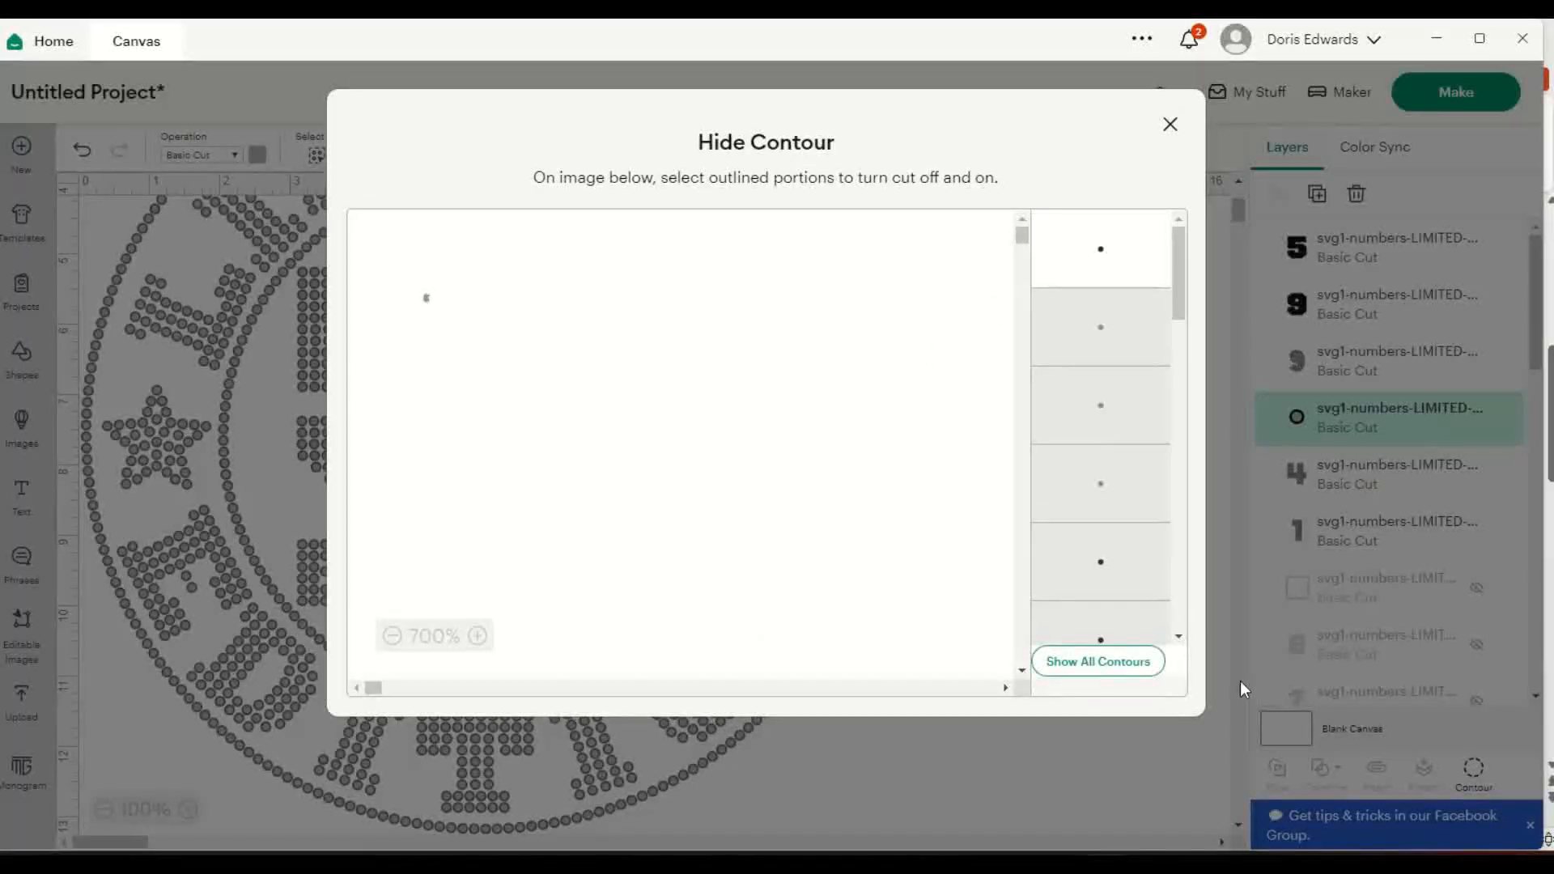
{"action": "left_click", "coordinate": [1130, 666]}
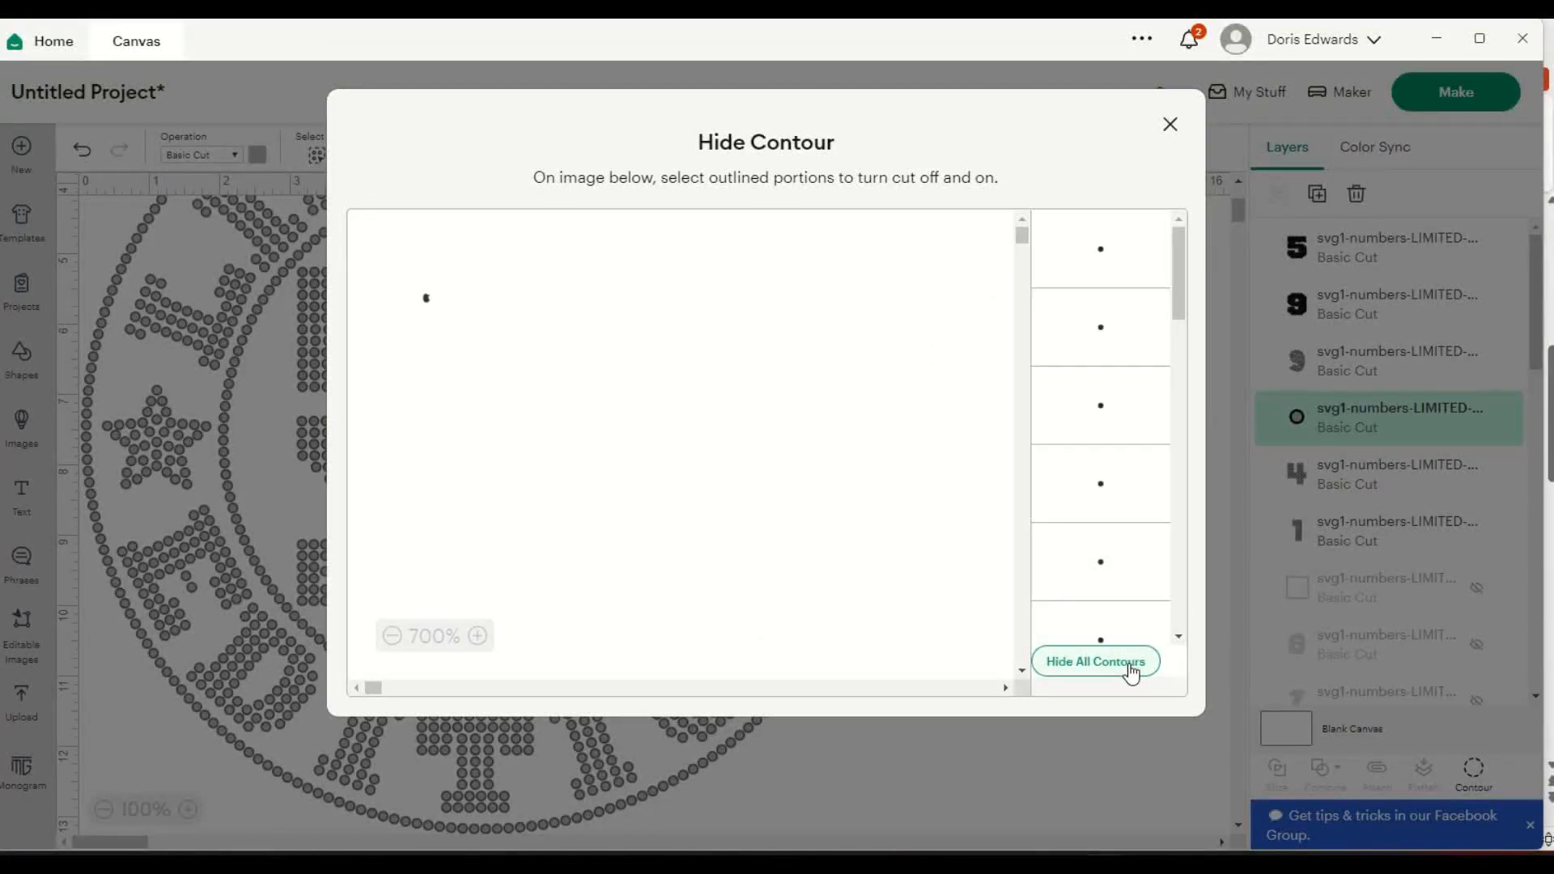
{"action": "left_click", "coordinate": [1169, 127]}
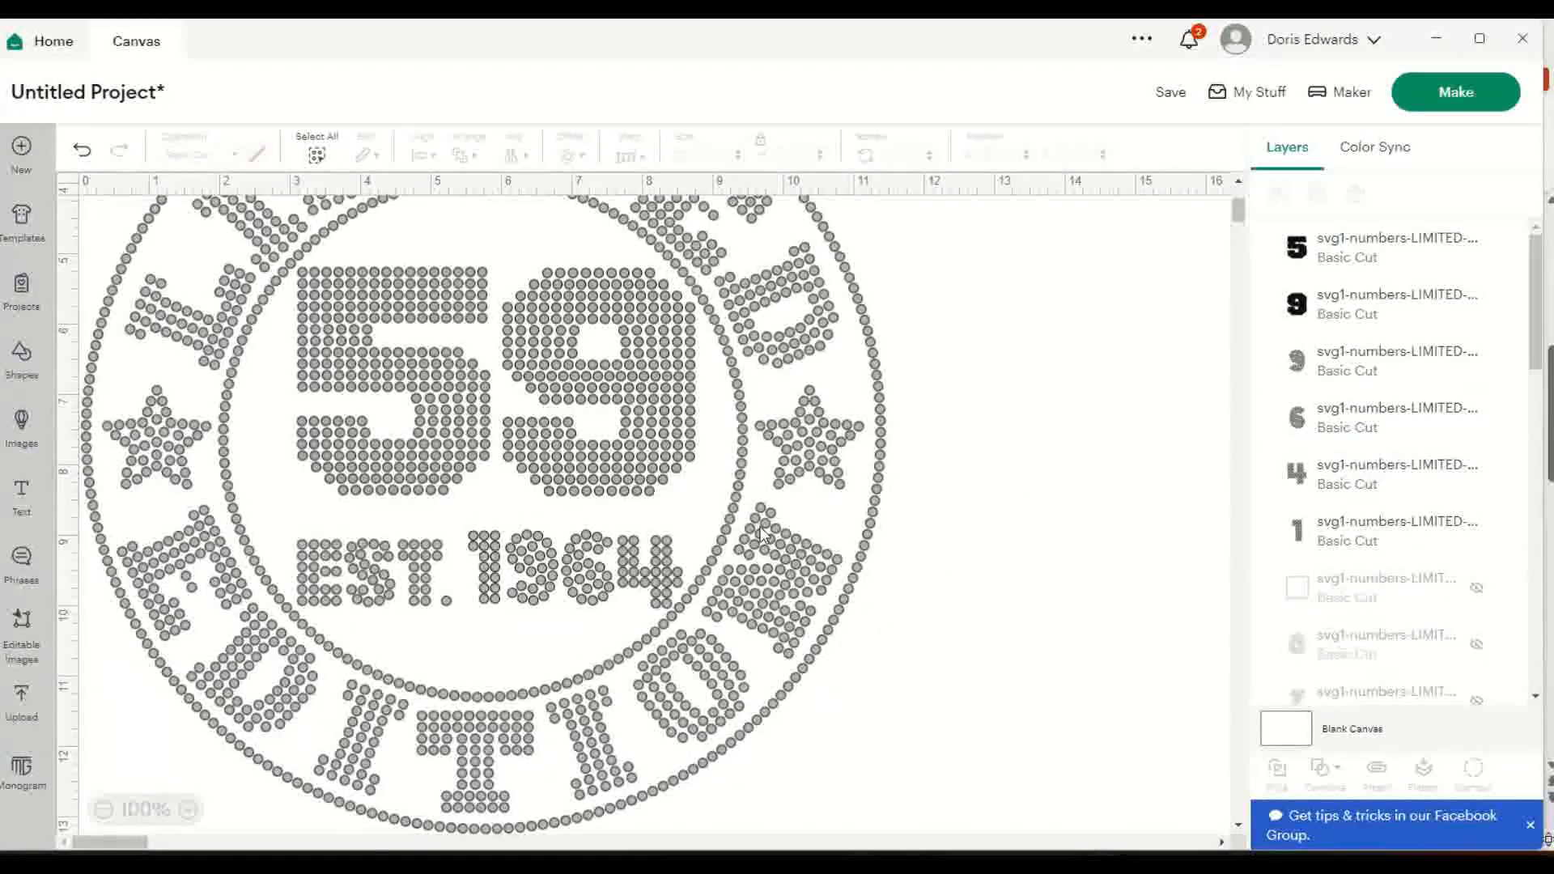
Move the template away, try to adjust the small 4 in 1964, and bring the template back around the digits.
{"action": "left_click", "coordinate": [768, 682]}
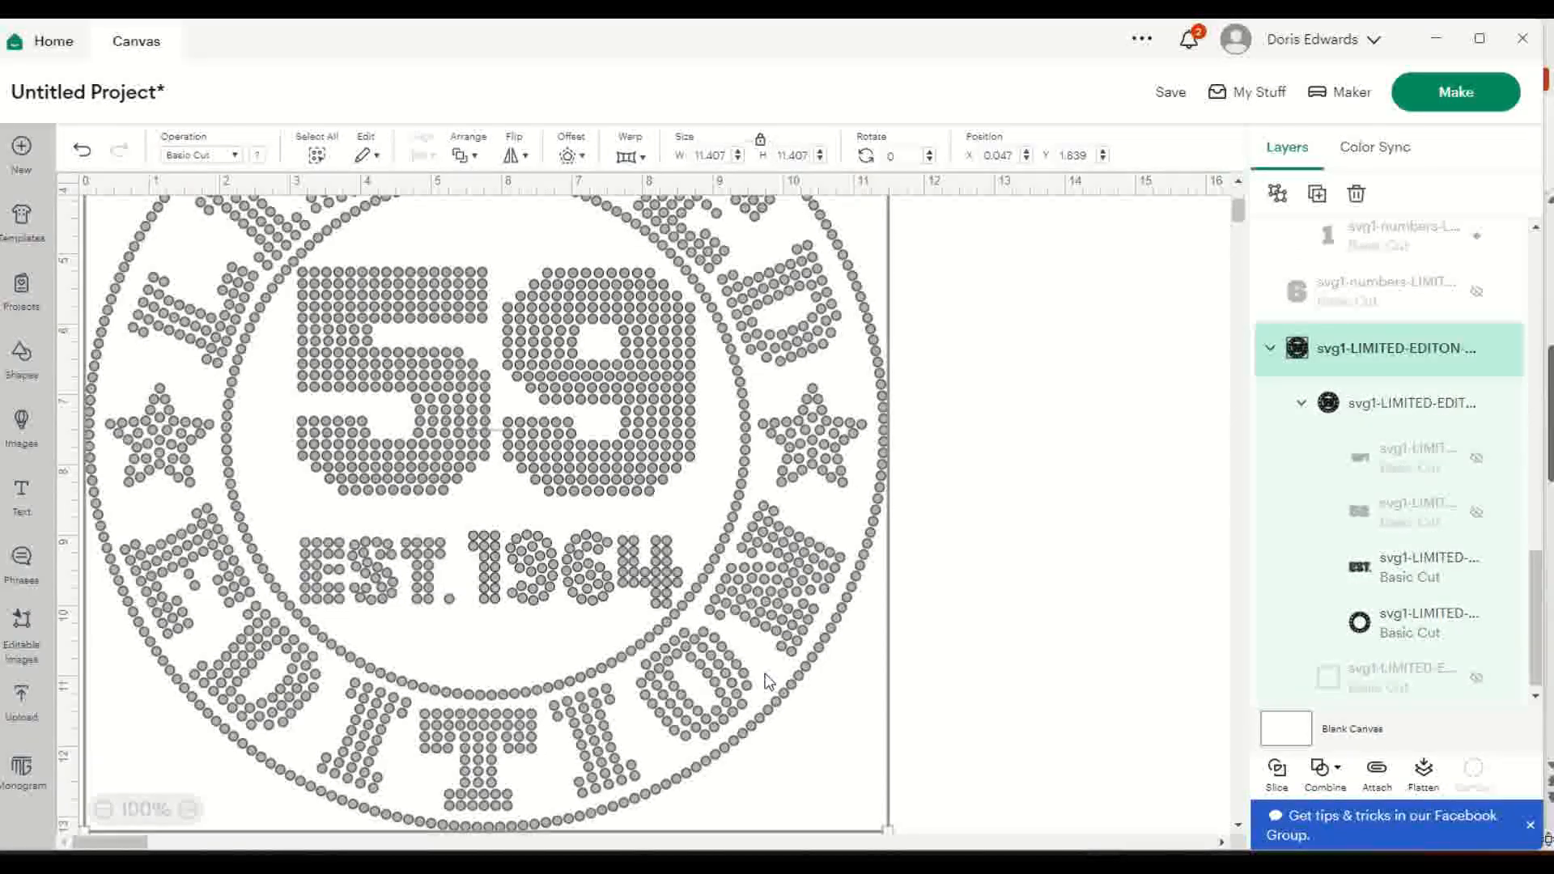
{"action": "left_click_drag", "start_coordinate": [656, 724], "coordinate": [1346, 784]}
{"action": "left_click_drag", "start_coordinate": [673, 603], "coordinate": [652, 603]}
{"action": "left_click", "coordinate": [607, 677]}
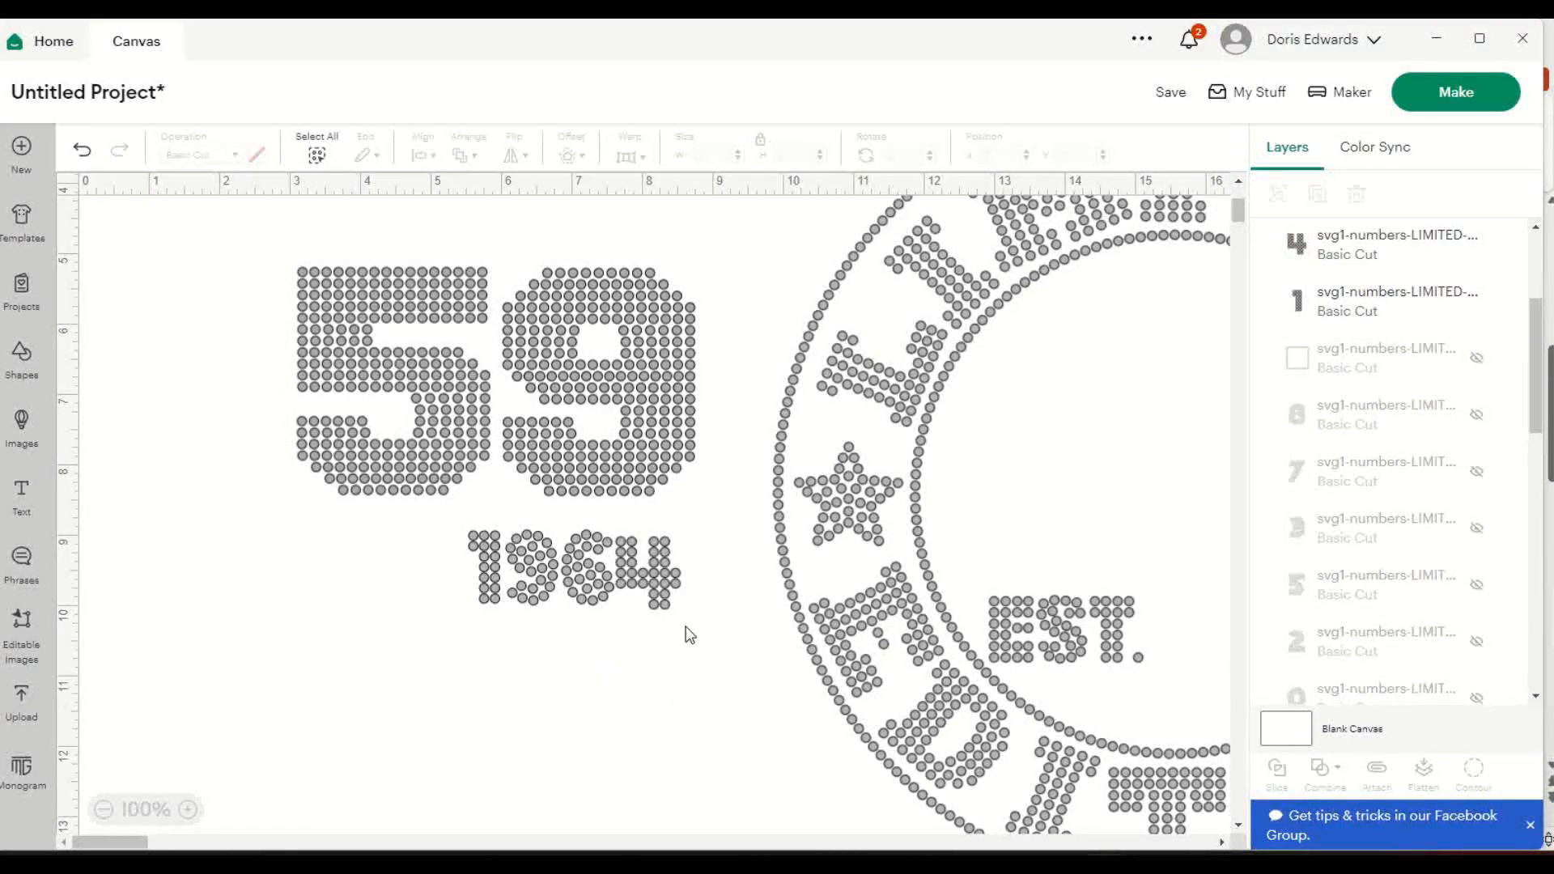
{"action": "left_click_drag", "start_coordinate": [979, 717], "coordinate": [292, 660]}
{"action": "left_click", "coordinate": [1010, 593]}
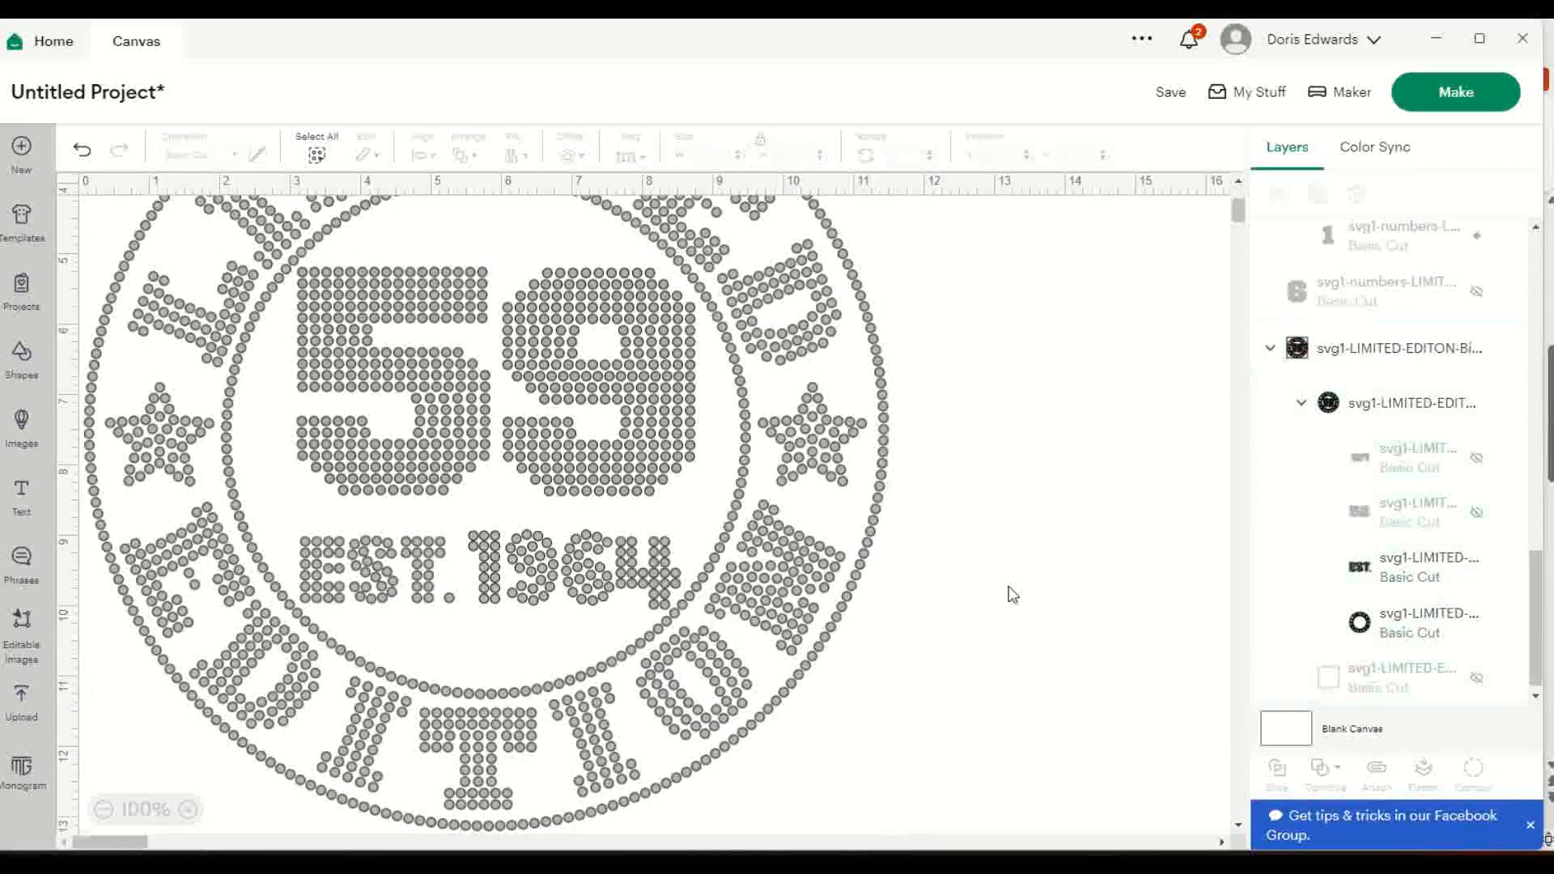
Move the template aside and raise the small 4 in 1964 to about X 7.662, Y 8.948.
{"action": "scroll", "coordinate": [931, 621], "scroll_direction": "up", "scroll_amount": 1}
{"action": "scroll", "coordinate": [931, 621], "scroll_direction": "up", "scroll_amount": 2}
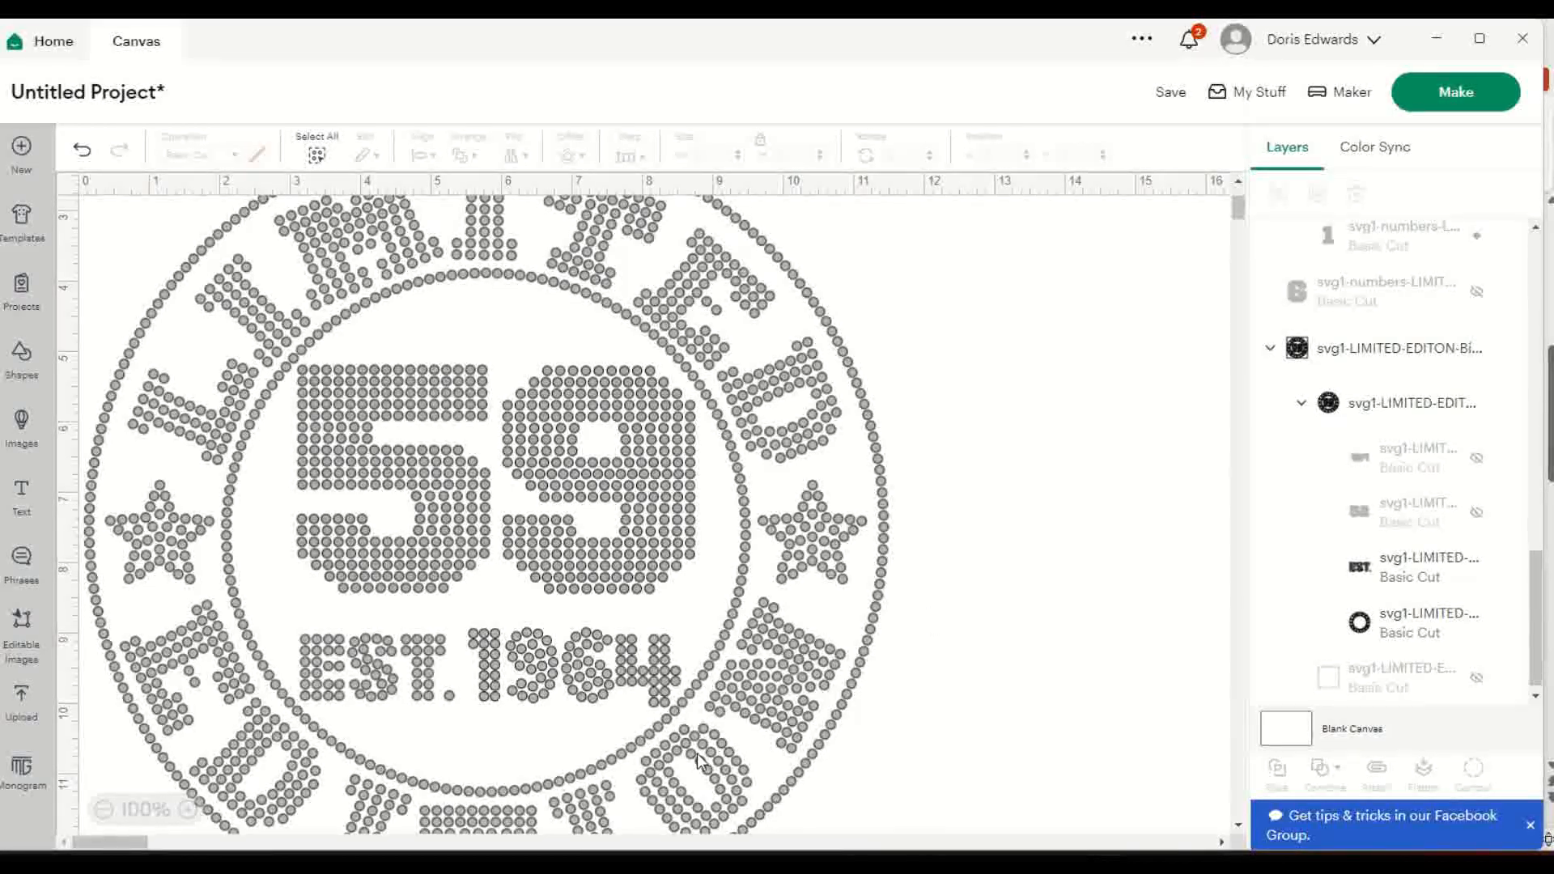
{"action": "left_click", "coordinate": [739, 753]}
{"action": "left_click_drag", "start_coordinate": [739, 753], "coordinate": [1443, 710]}
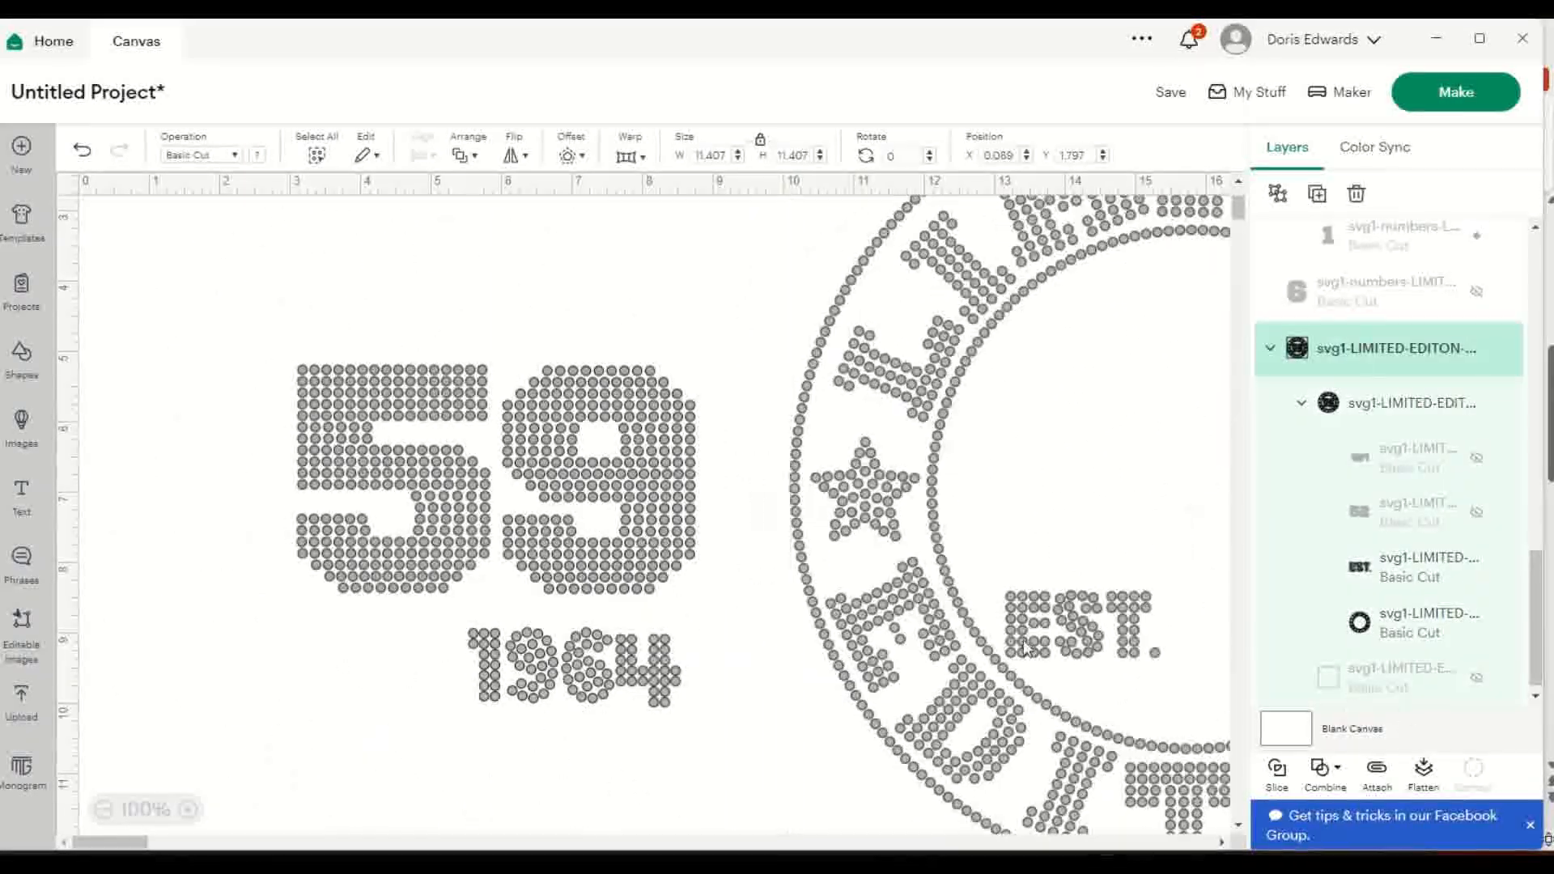
{"action": "left_click", "coordinate": [664, 695]}
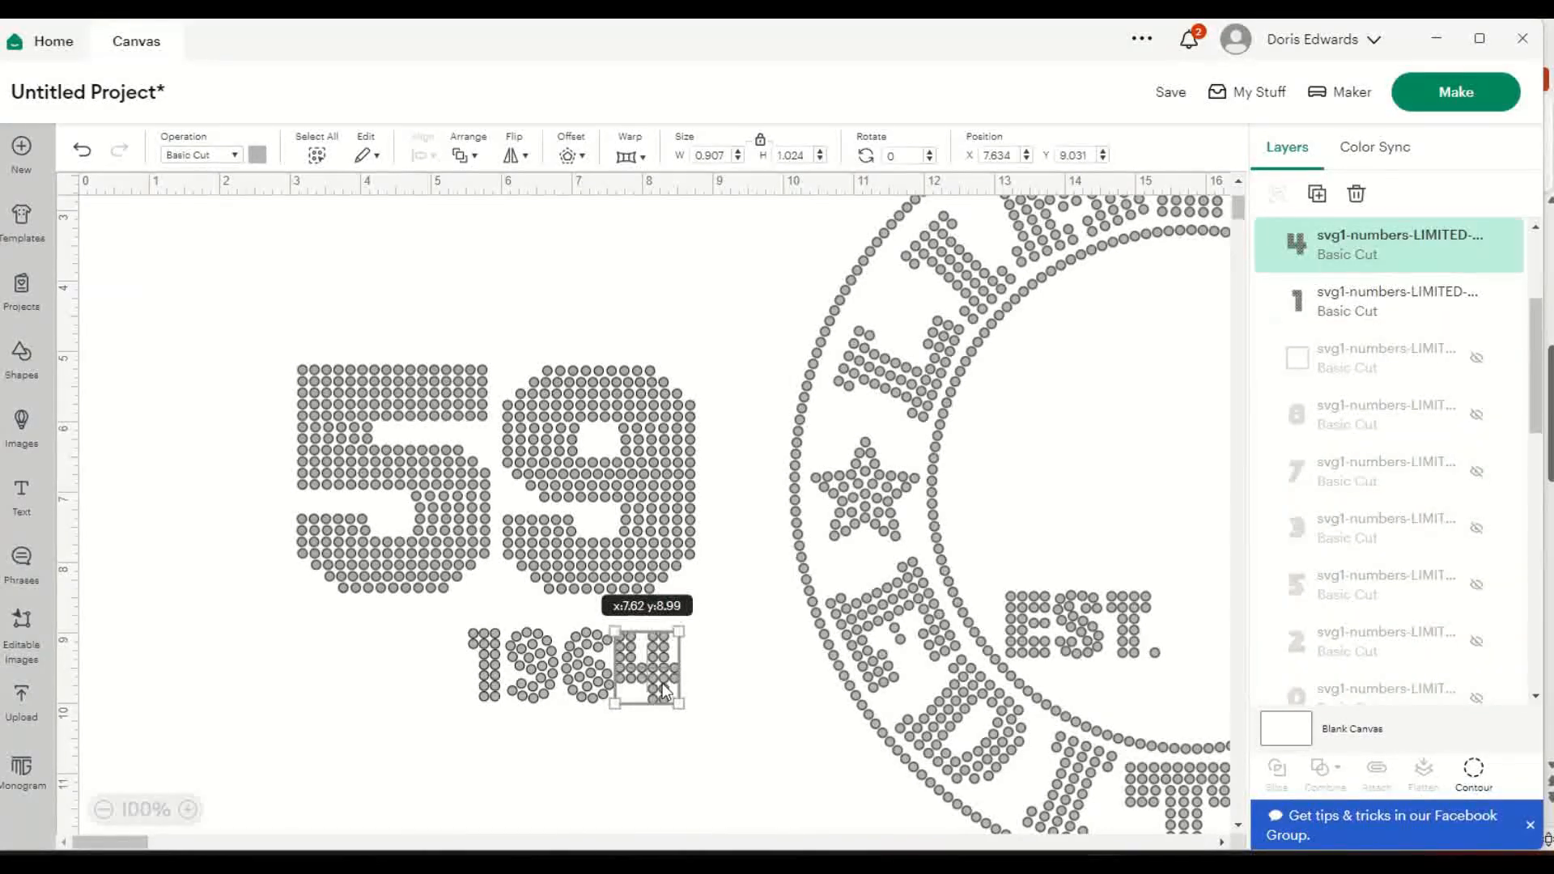
{"action": "left_click", "coordinate": [775, 723]}
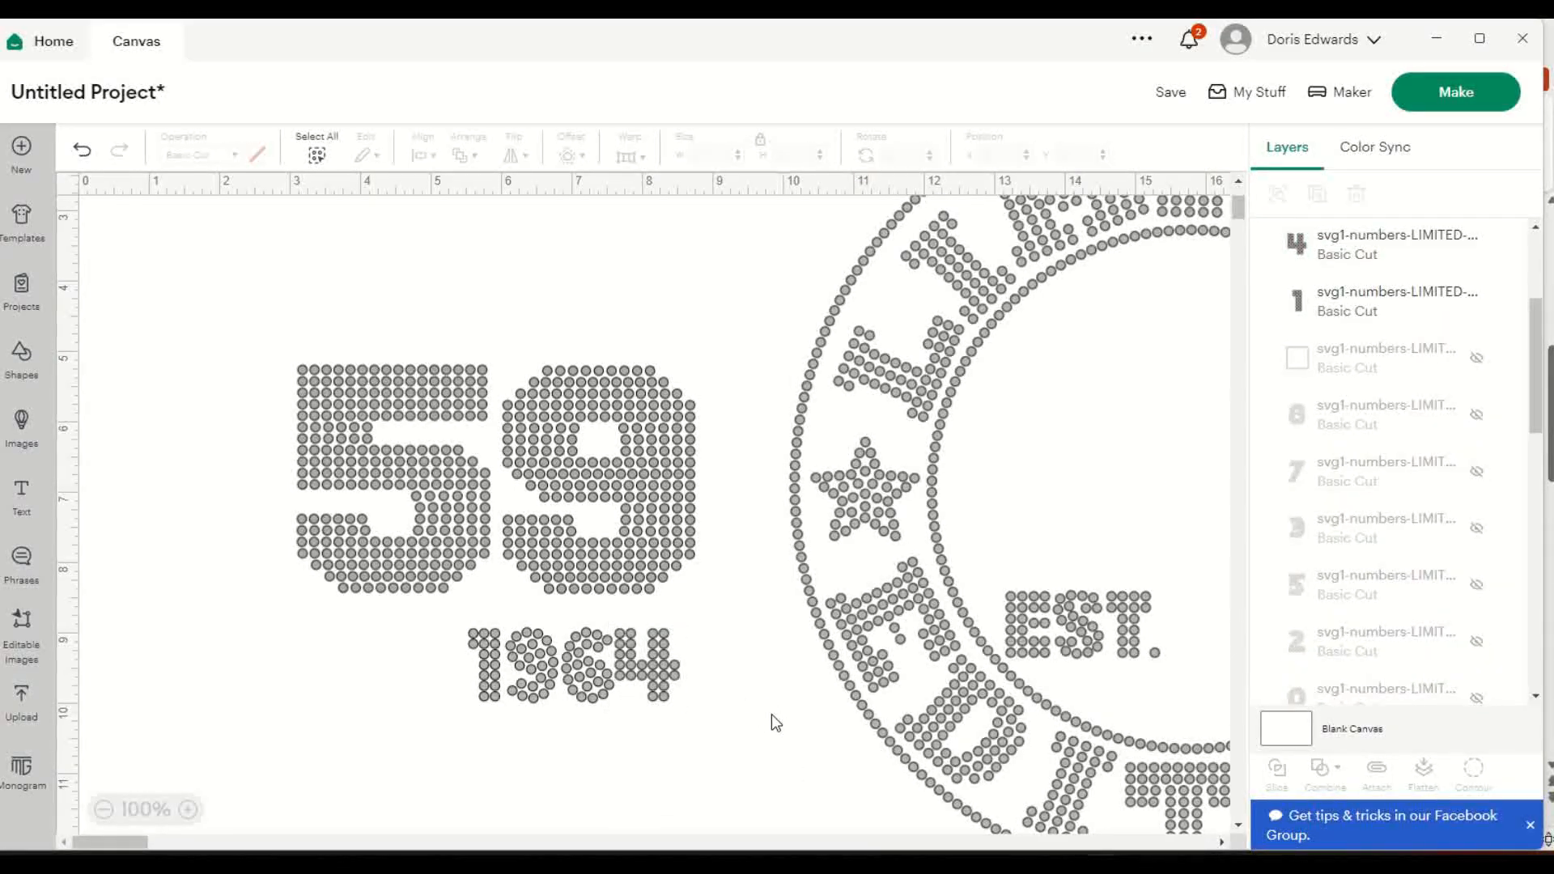
Hide all contours of the small 4 to inspect one hole's size, and restore the full digit.
{"action": "left_click", "coordinate": [660, 668]}
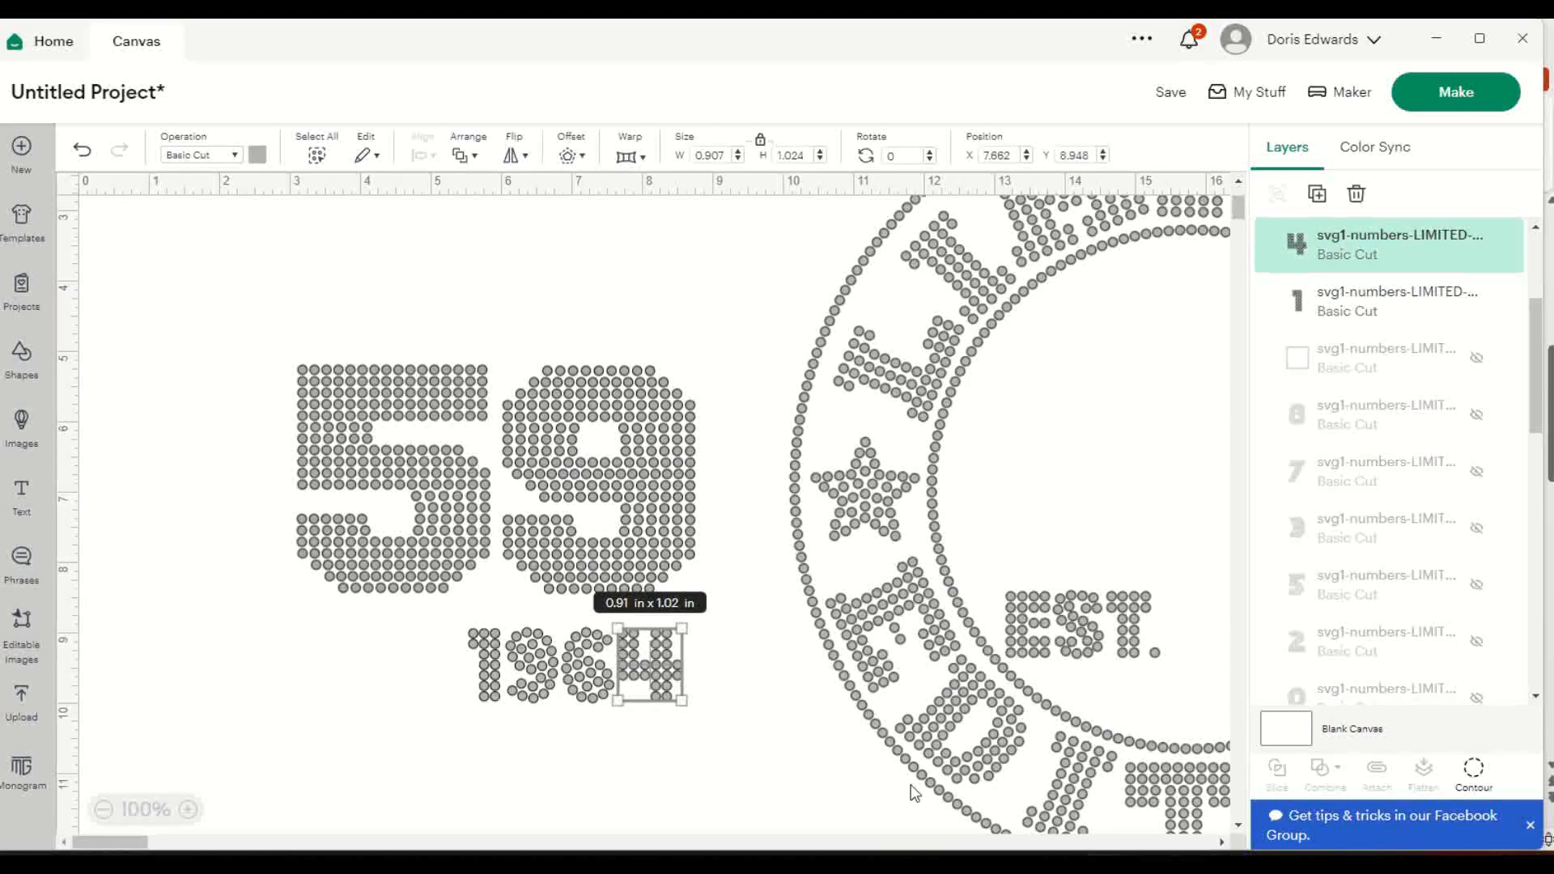
{"action": "left_click", "coordinate": [1474, 773]}
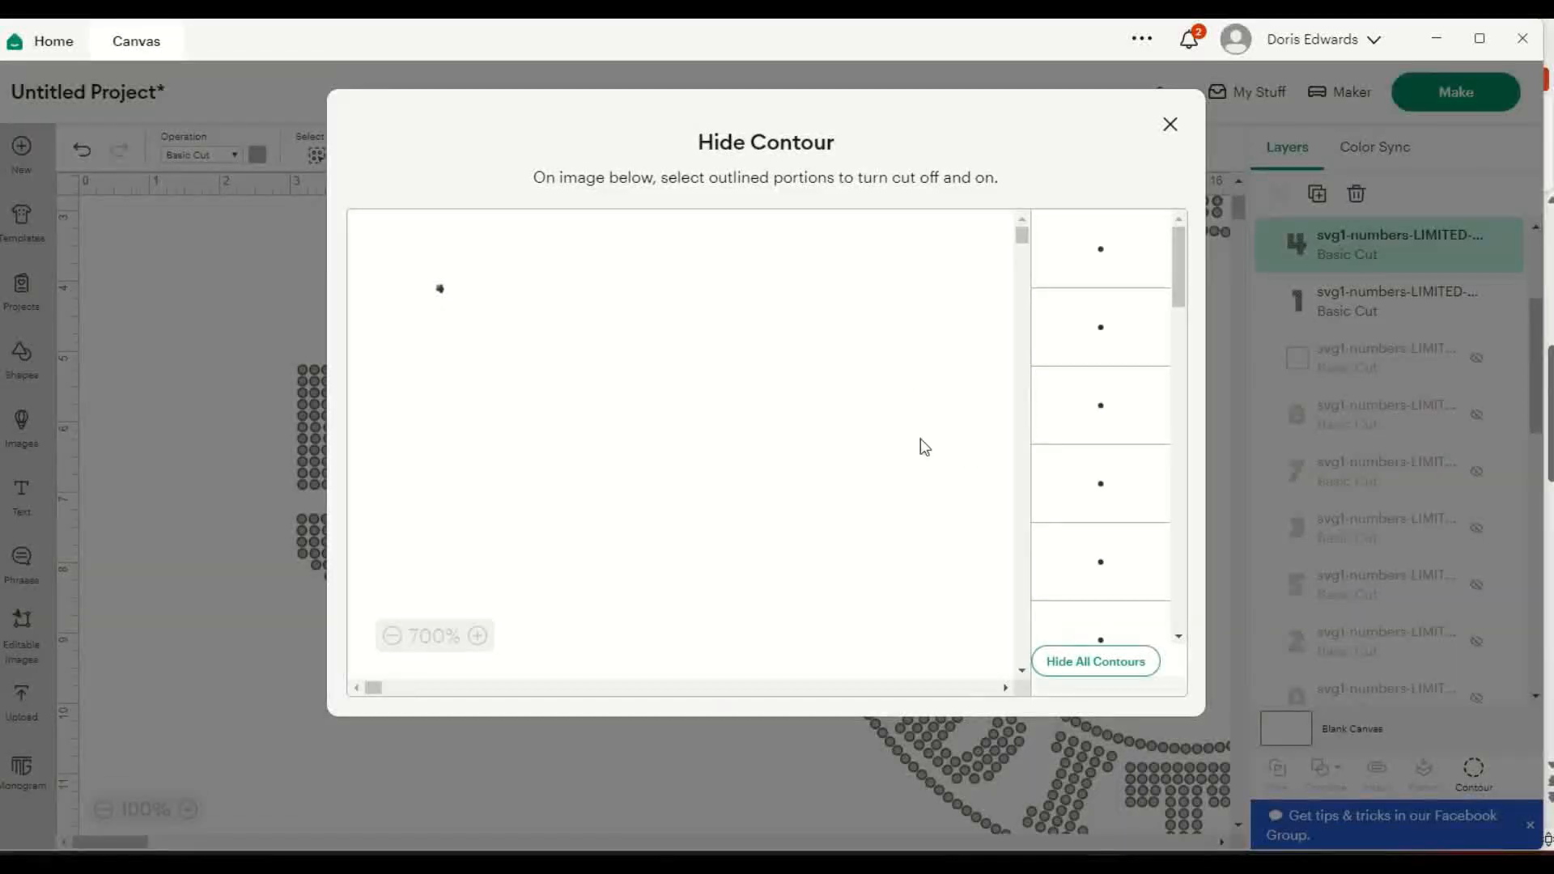
{"action": "left_click", "coordinate": [1116, 668]}
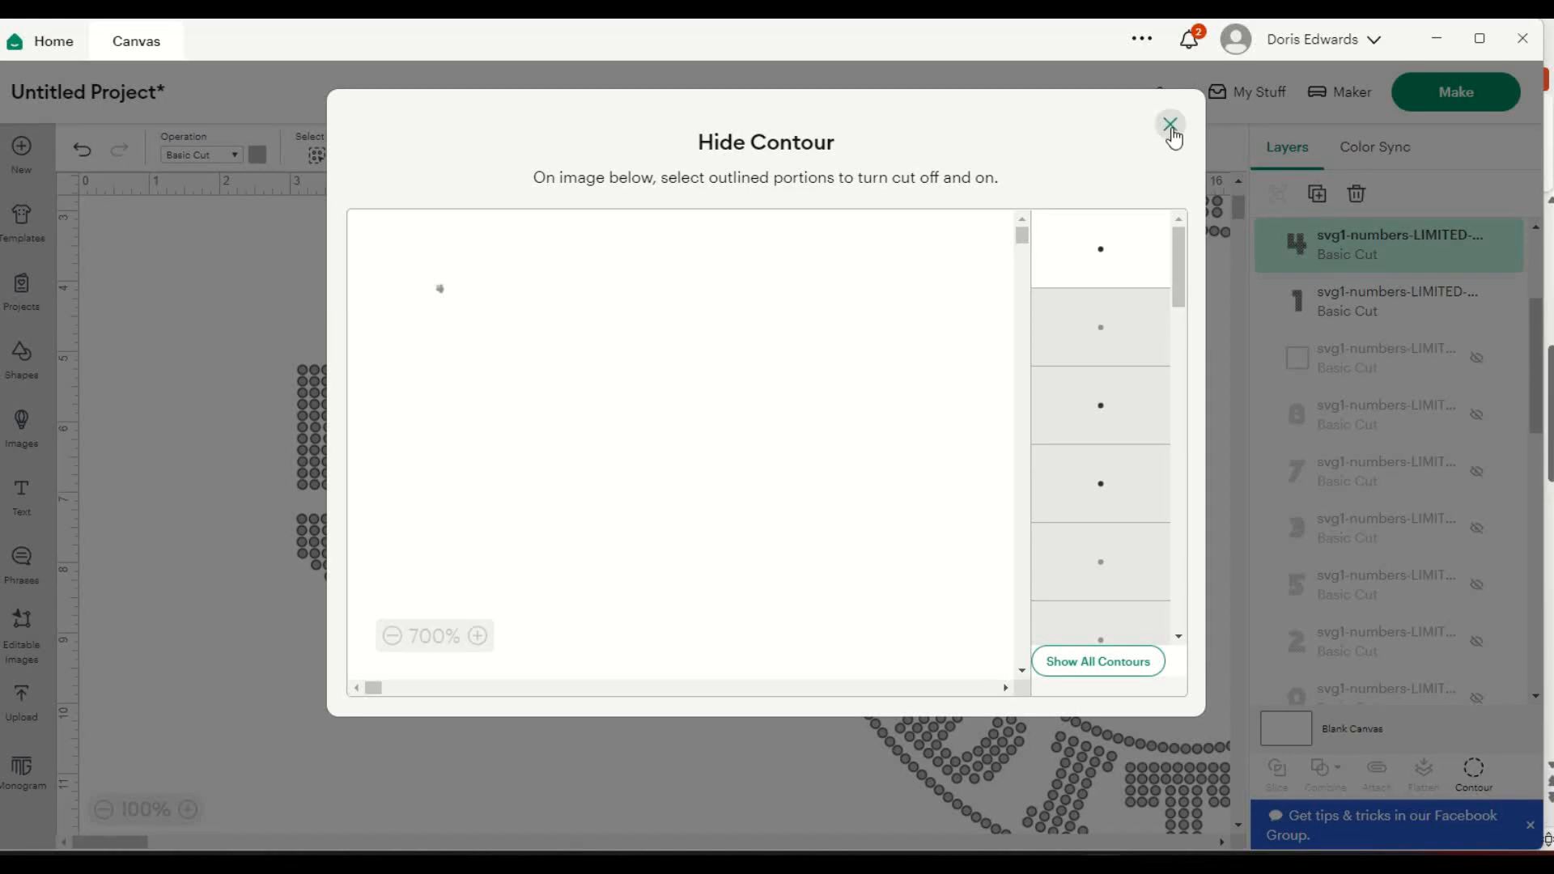
{"action": "left_click", "coordinate": [1171, 126]}
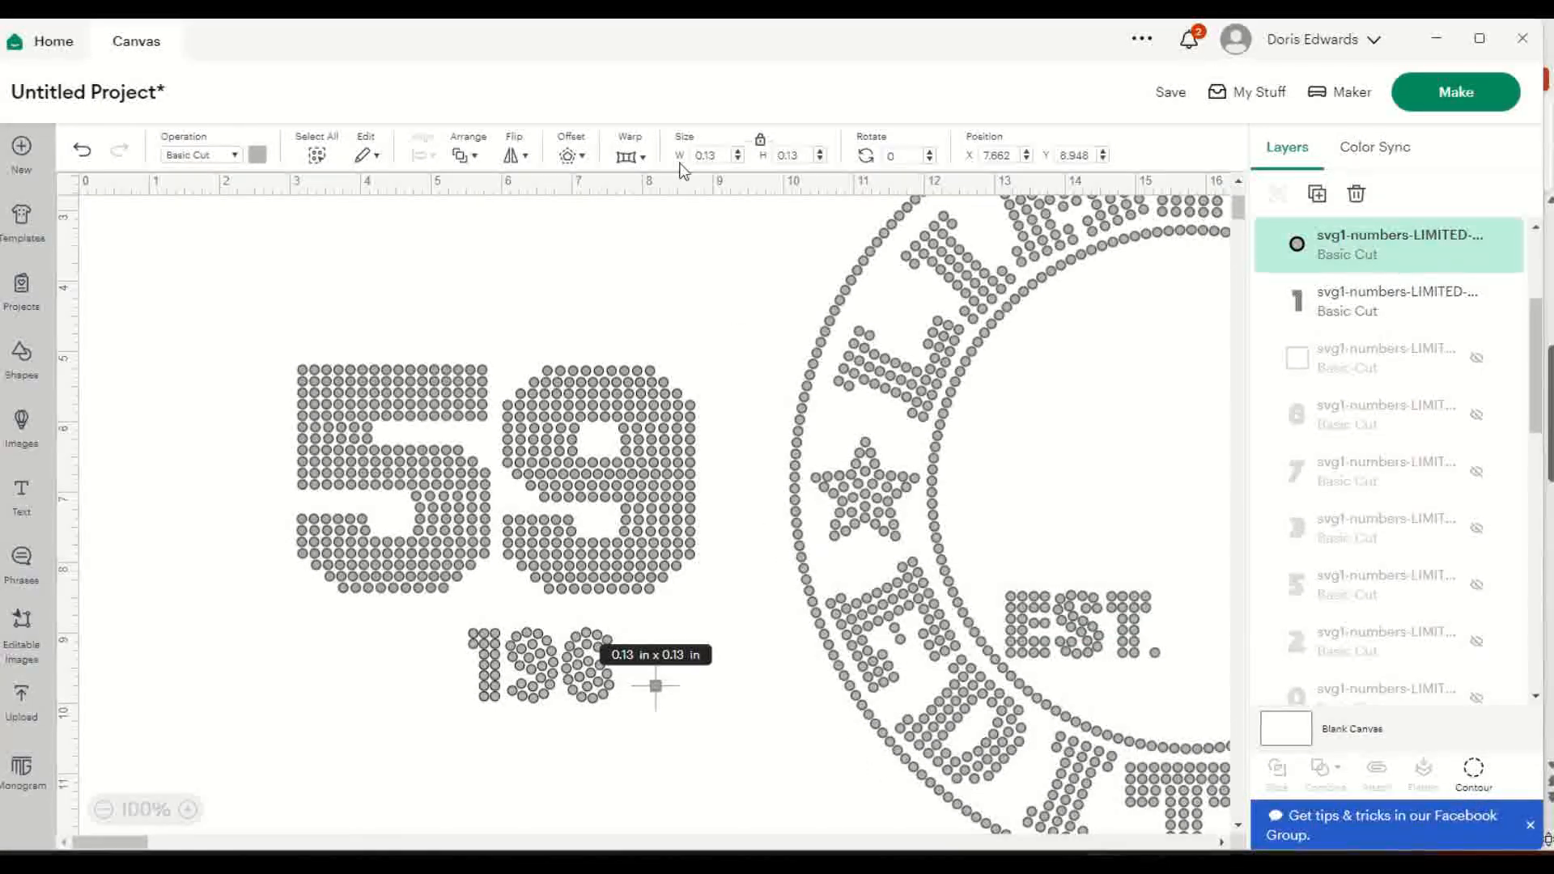
{"action": "left_click", "coordinate": [1473, 771]}
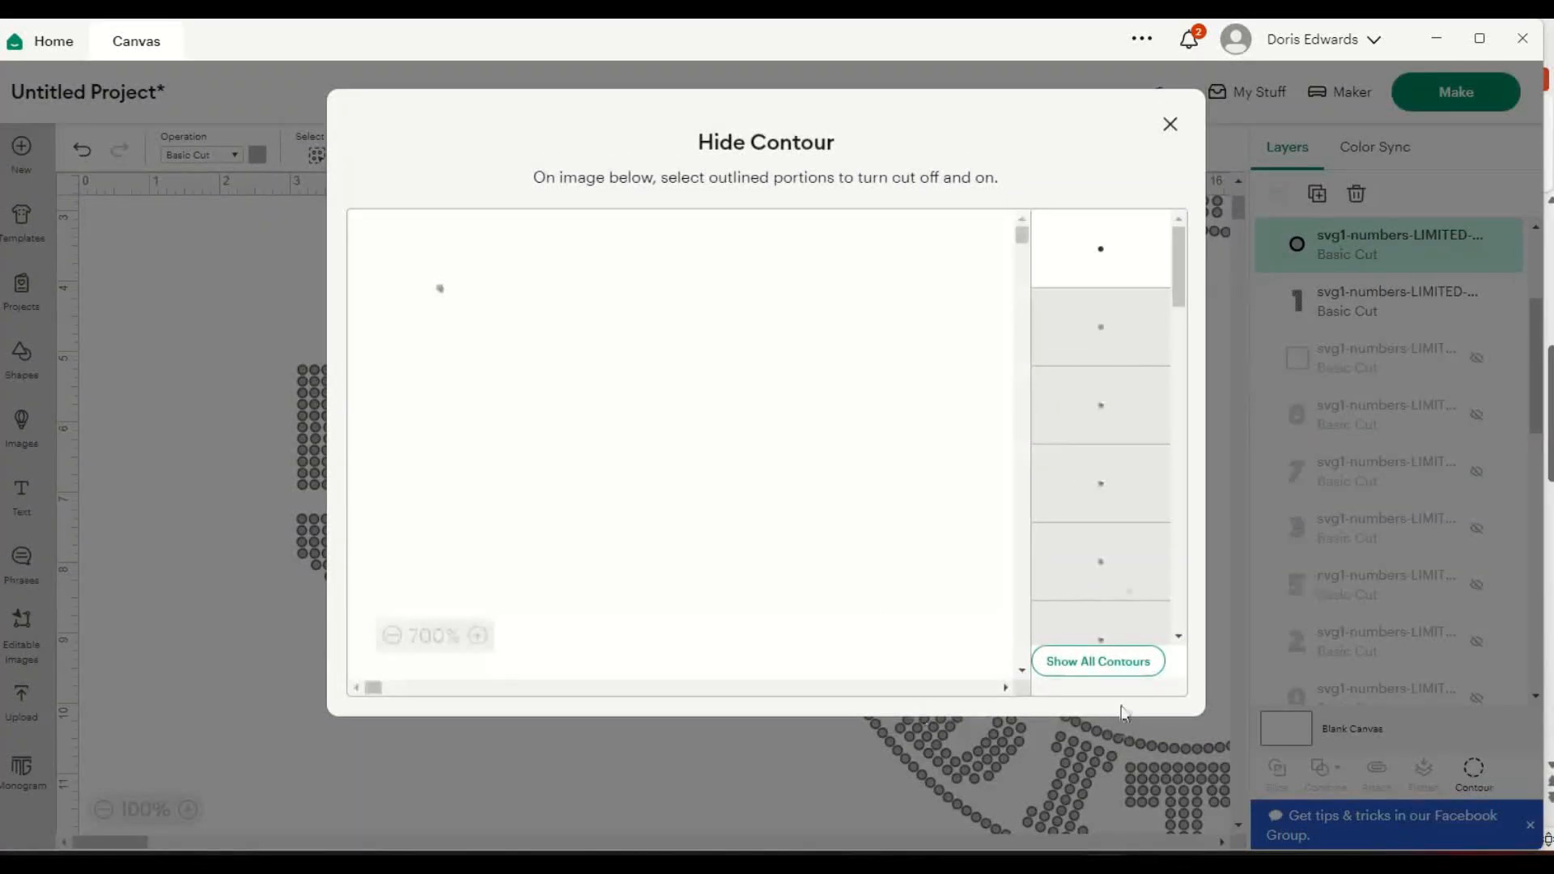
{"action": "left_click", "coordinate": [1122, 669]}
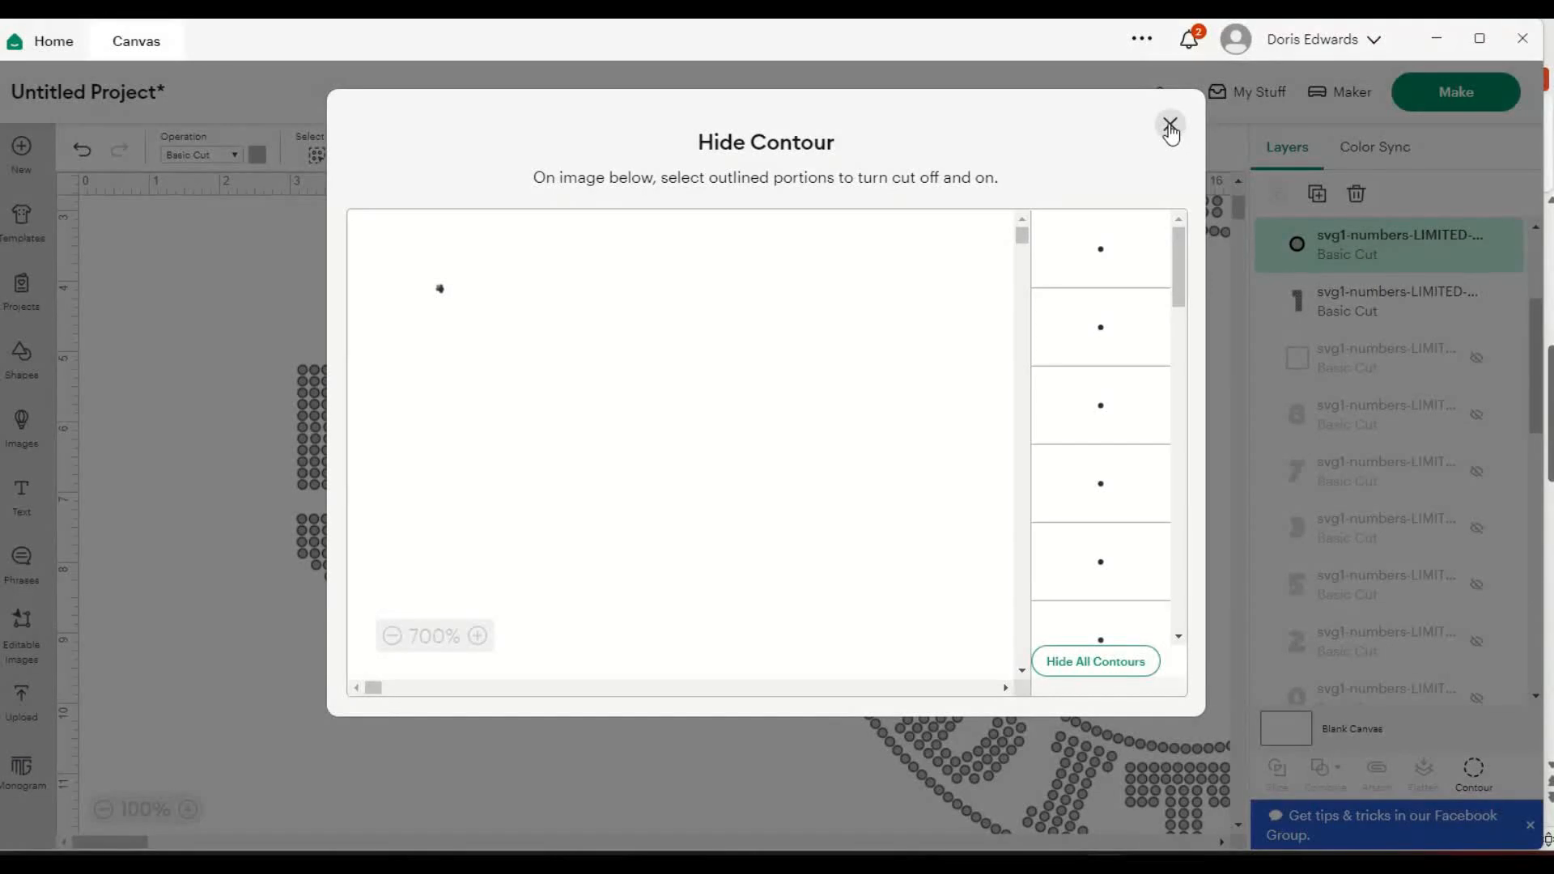
{"action": "left_click", "coordinate": [1169, 125]}
Move the template back around 59 and 1964 at about X 0.089, Y 1.811.
{"action": "left_click_drag", "start_coordinate": [967, 645], "coordinate": [260, 693]}
{"action": "left_click", "coordinate": [930, 620]}
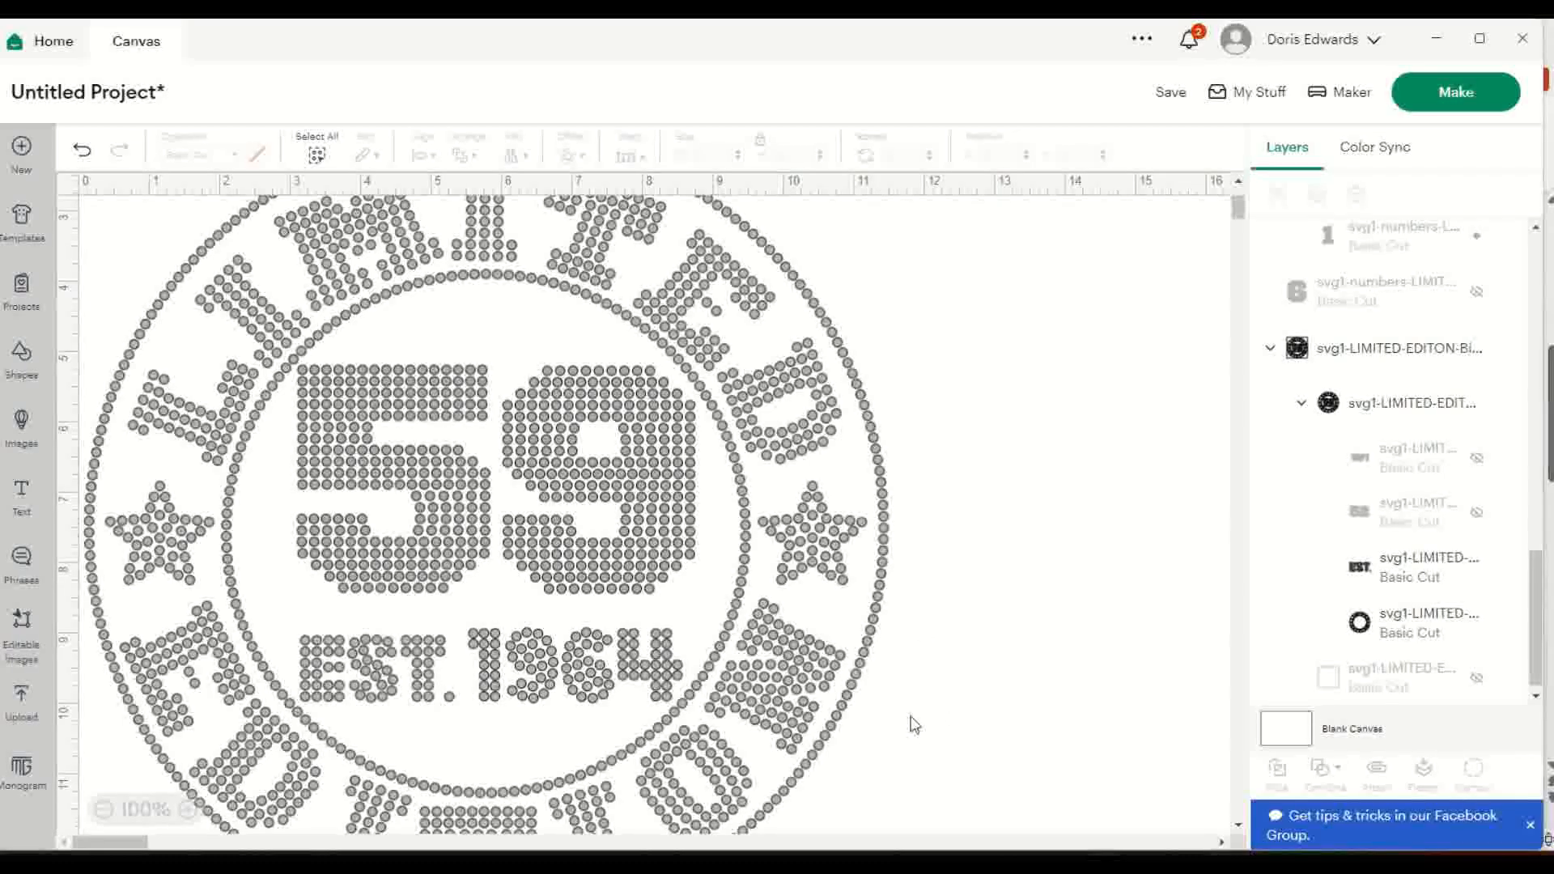
Group the template with the 59 and 1964 digits and move the group to about X 0.075, Y 2.853.
{"action": "scroll", "coordinate": [1004, 761], "scroll_direction": "down", "scroll_amount": 4}
{"action": "left_click_drag", "start_coordinate": [1004, 690], "coordinate": [84, 191]}
{"action": "scroll", "coordinate": [707, 706], "scroll_direction": "up", "scroll_amount": 2}
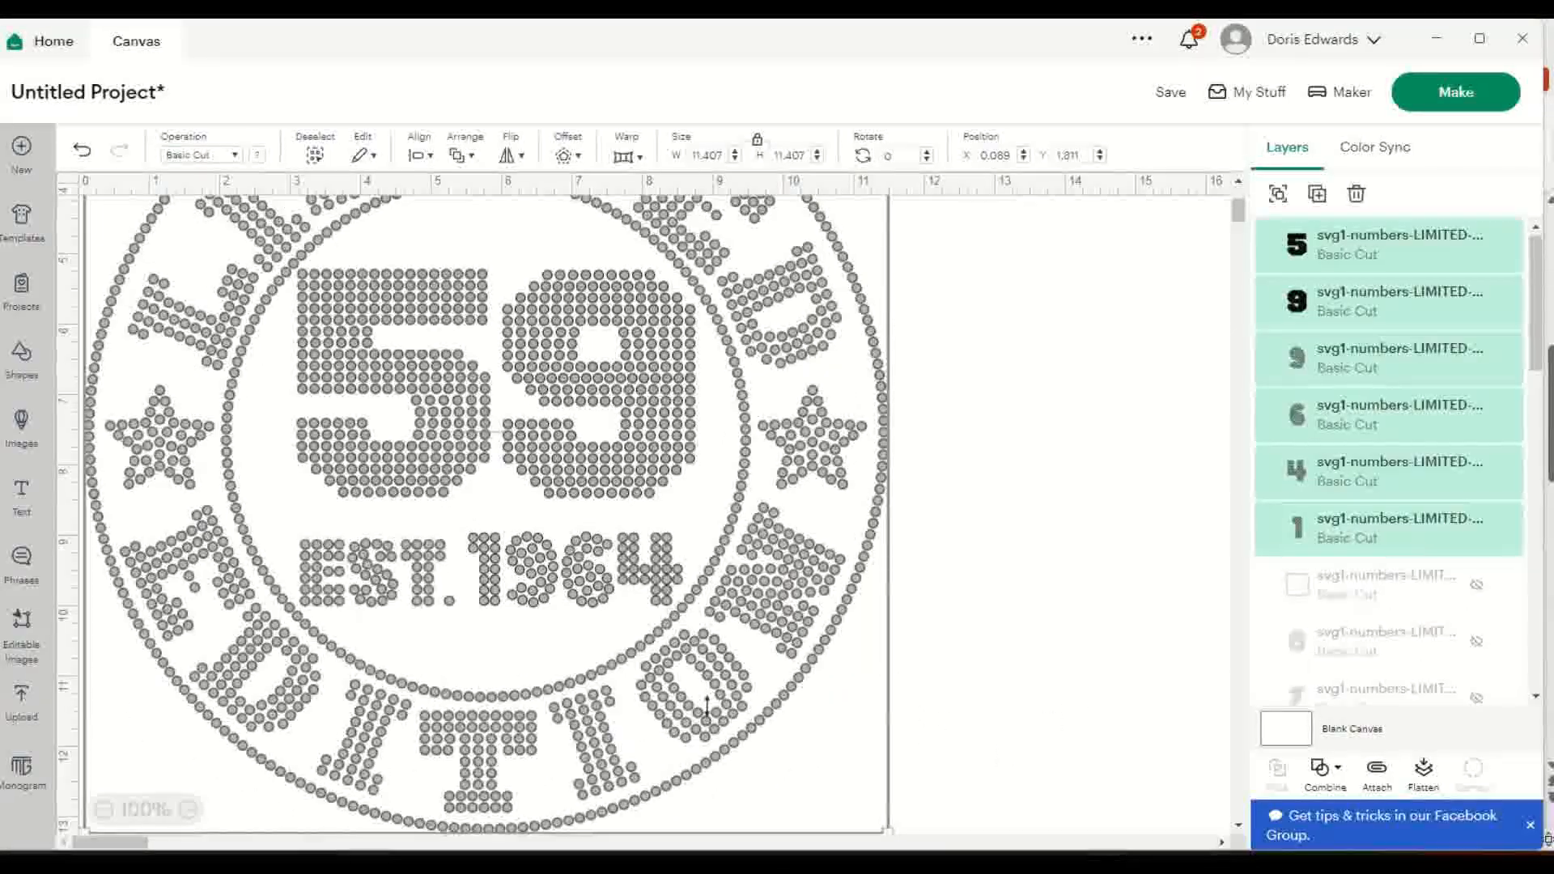
{"action": "scroll", "coordinate": [707, 706], "scroll_direction": "up", "scroll_amount": 1}
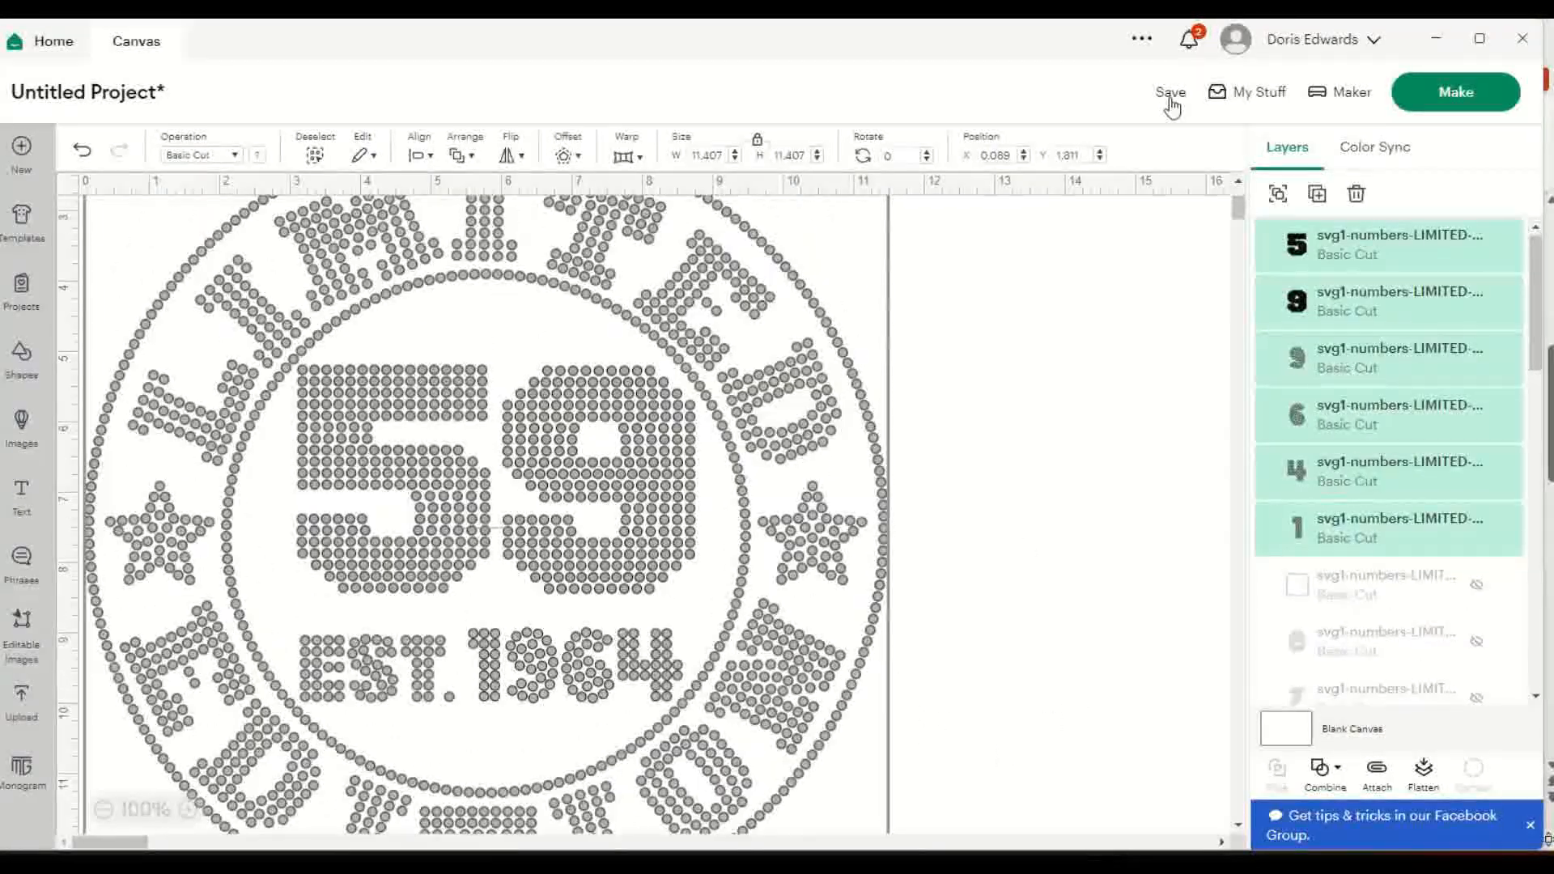
{"action": "left_click", "coordinate": [1280, 195]}
{"action": "left_click_drag", "start_coordinate": [529, 601], "coordinate": [527, 674]}
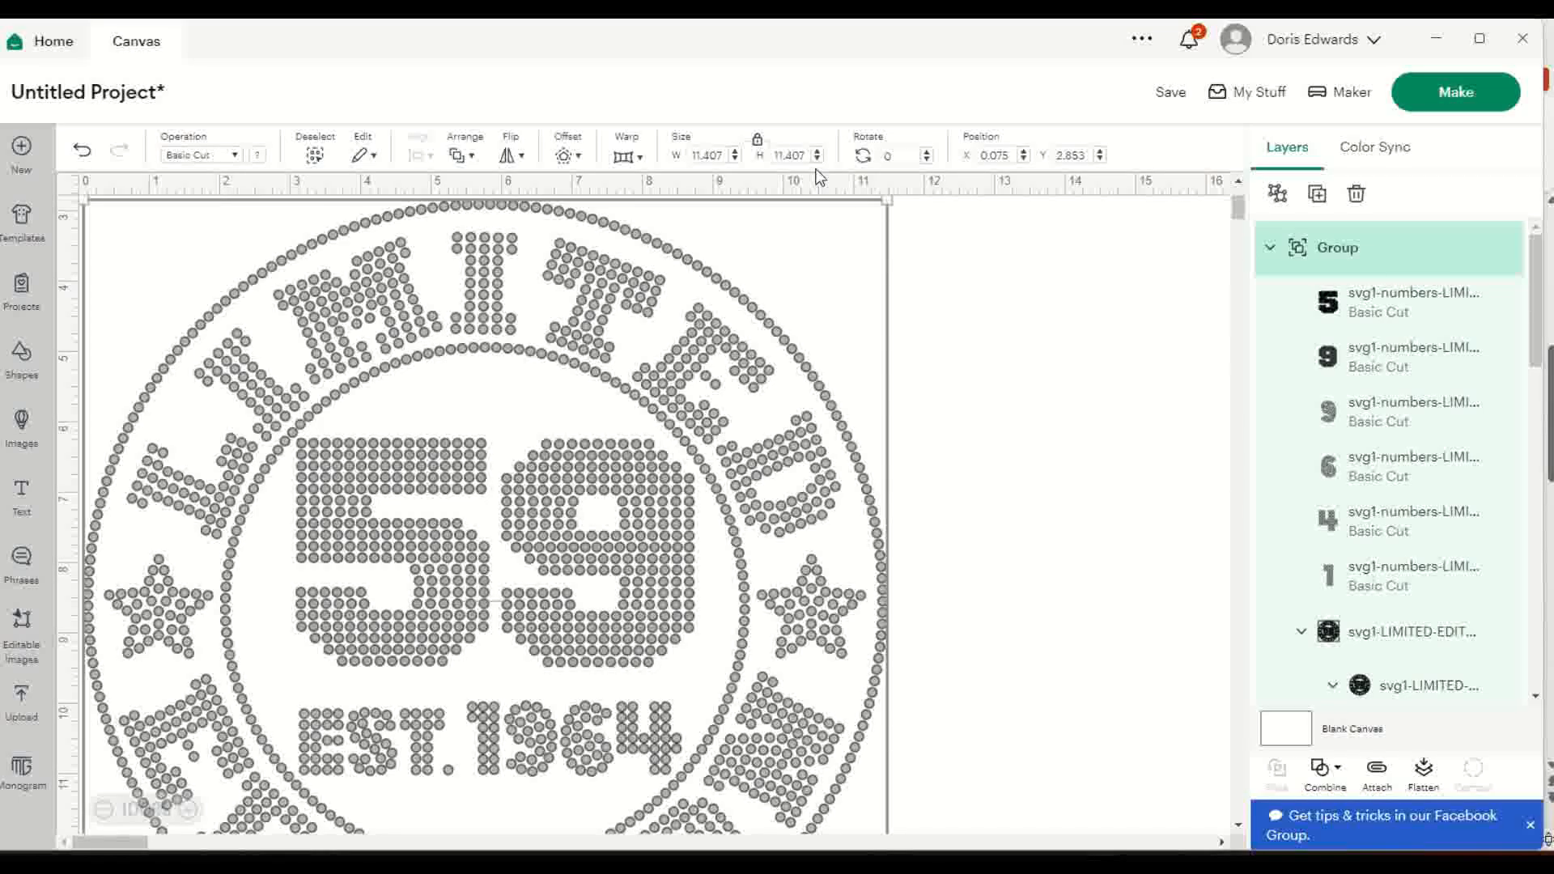
Save the project as "limited edition" in the SS10 Rhinestone Designs collection.
{"action": "left_click", "coordinate": [1170, 96]}
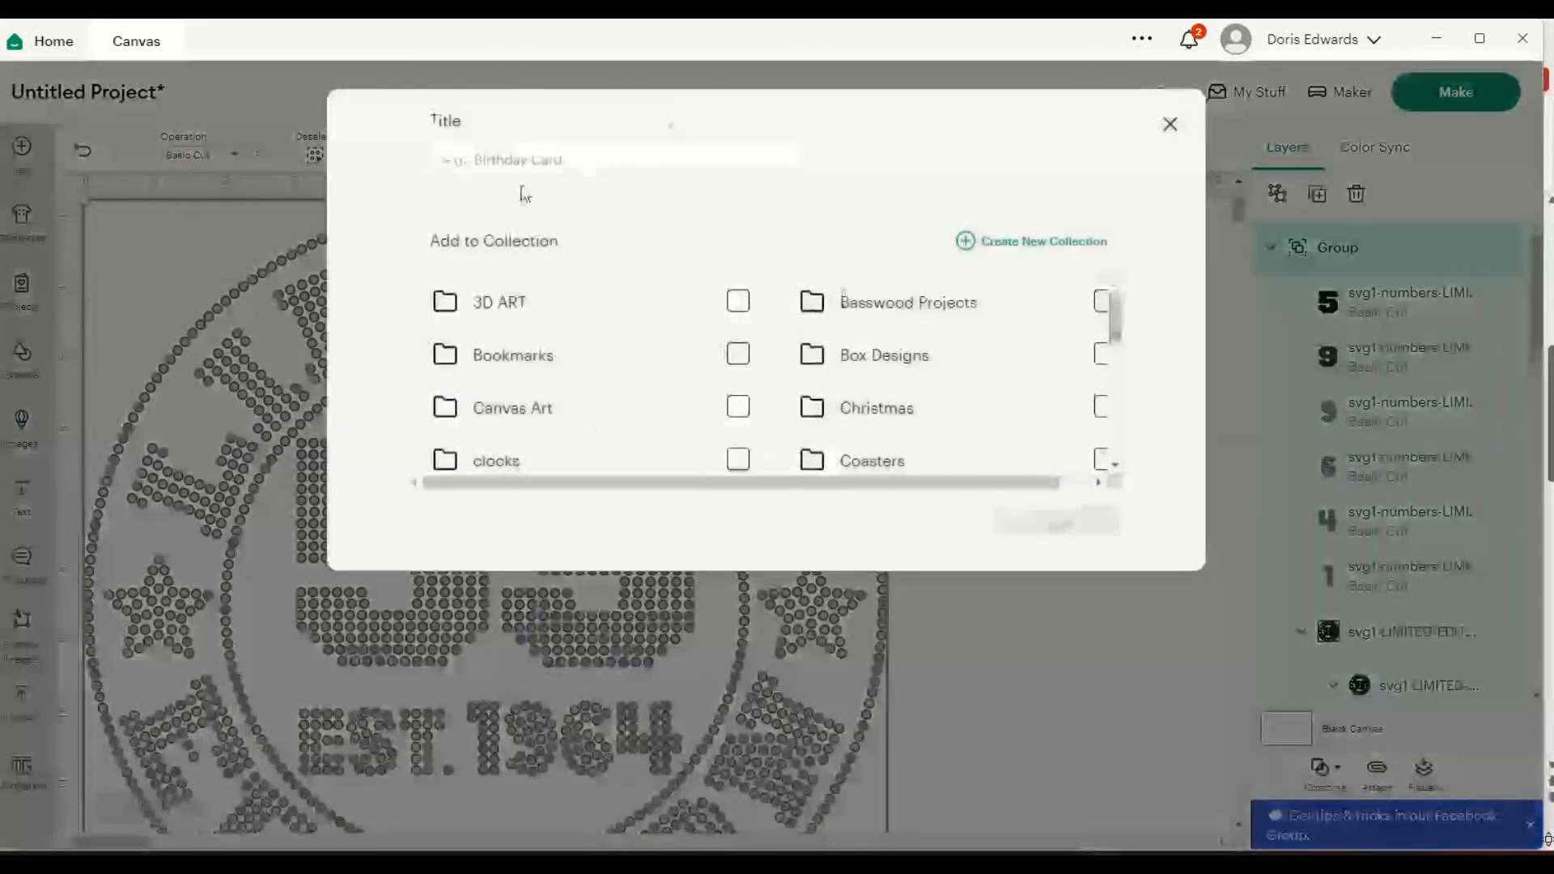
{"action": "type", "text": "limi"}
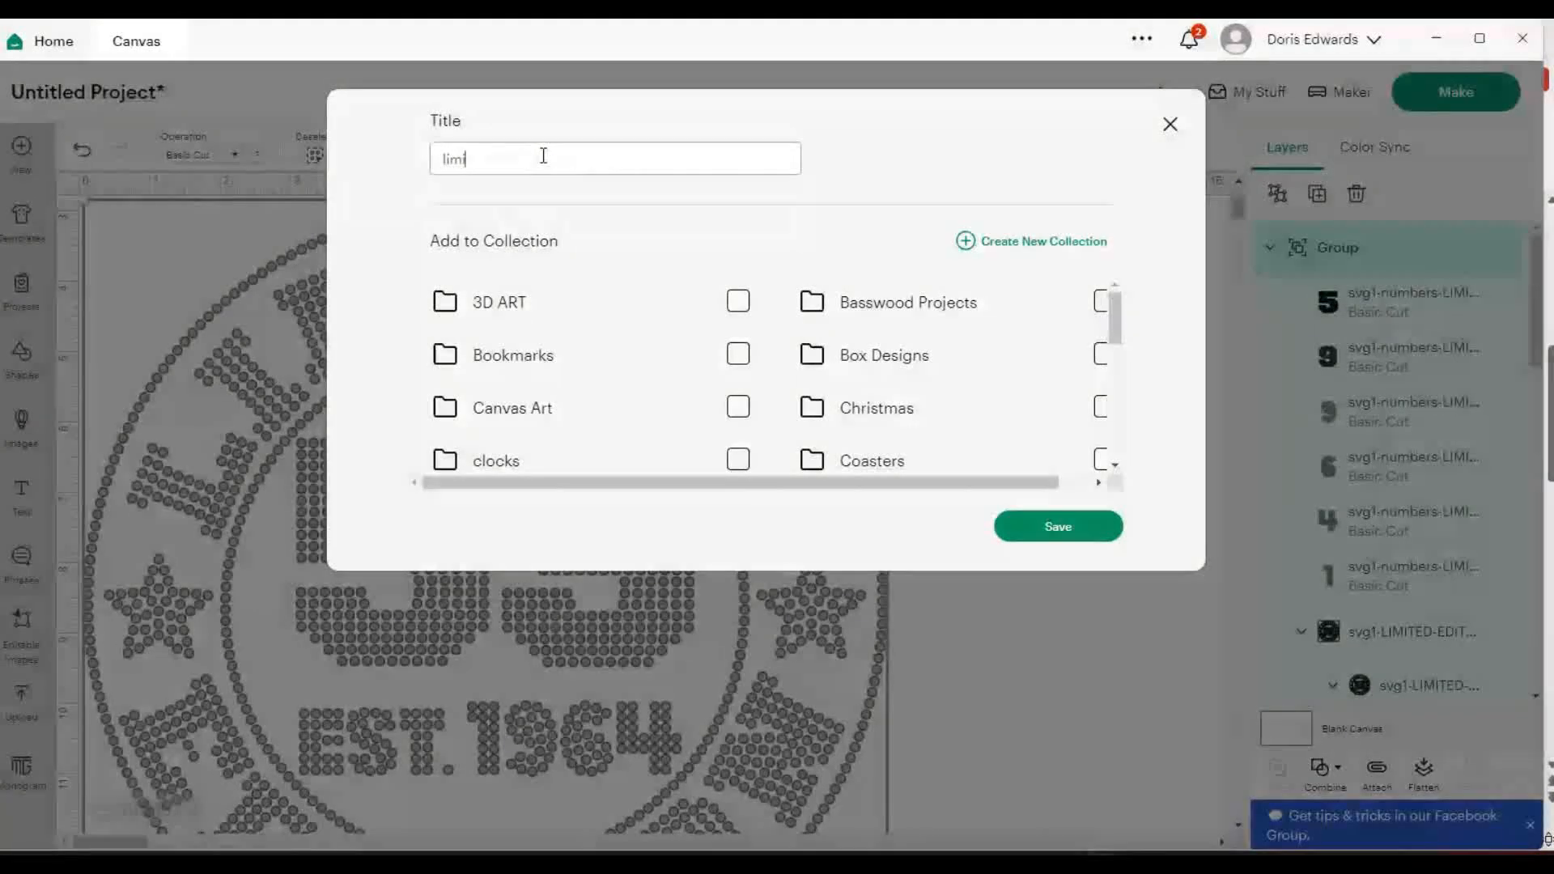
{"action": "type", "text": "ted edition"}
{"action": "scroll", "coordinate": [644, 379], "scroll_direction": "down", "scroll_amount": 5}
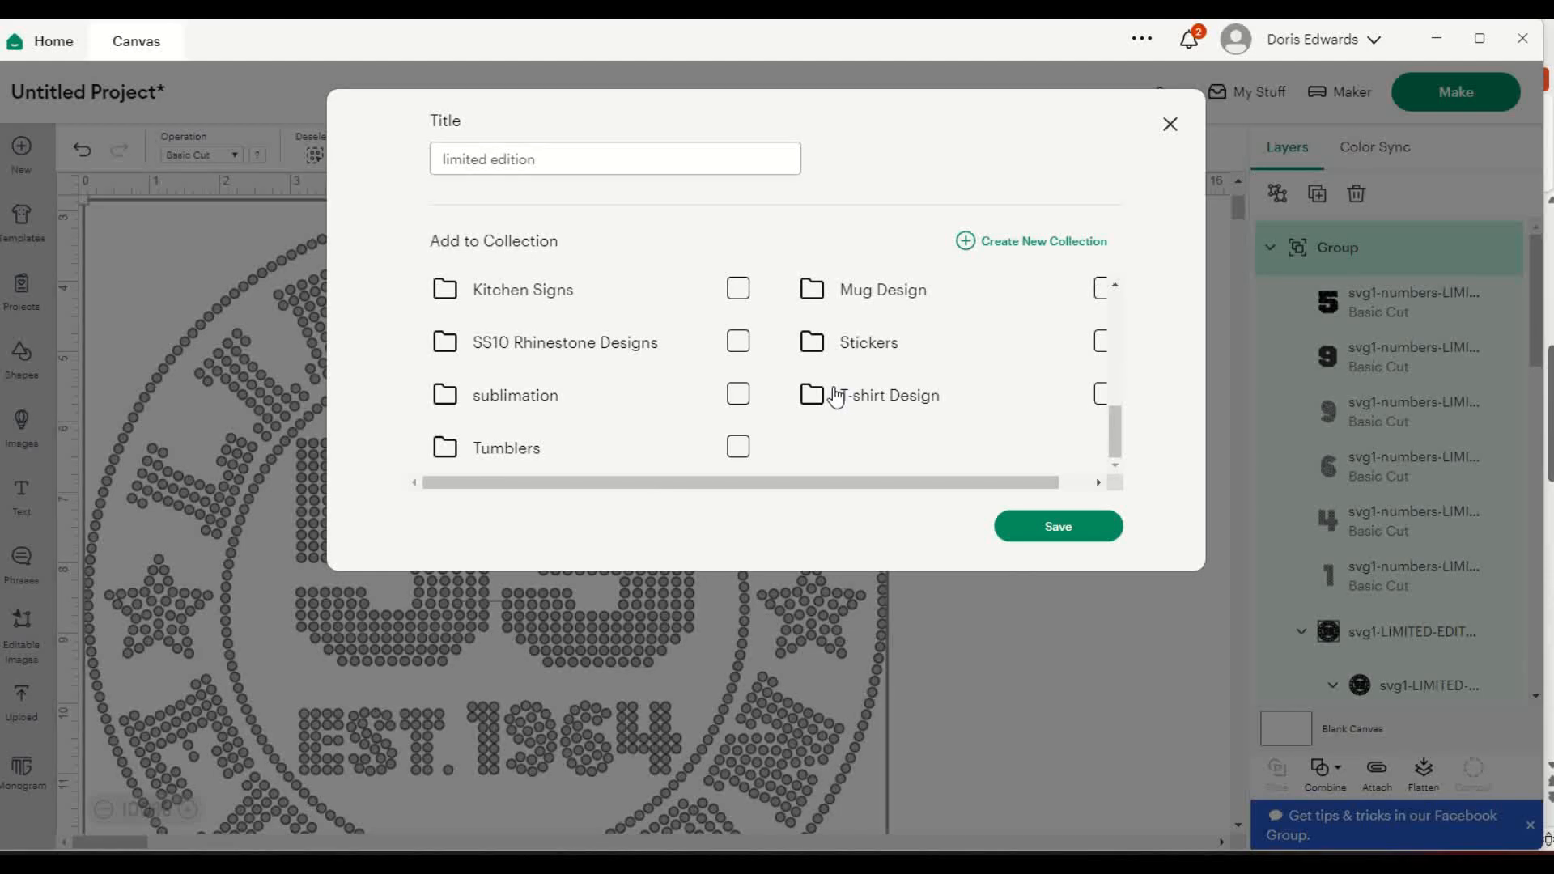
{"action": "left_click", "coordinate": [733, 344]}
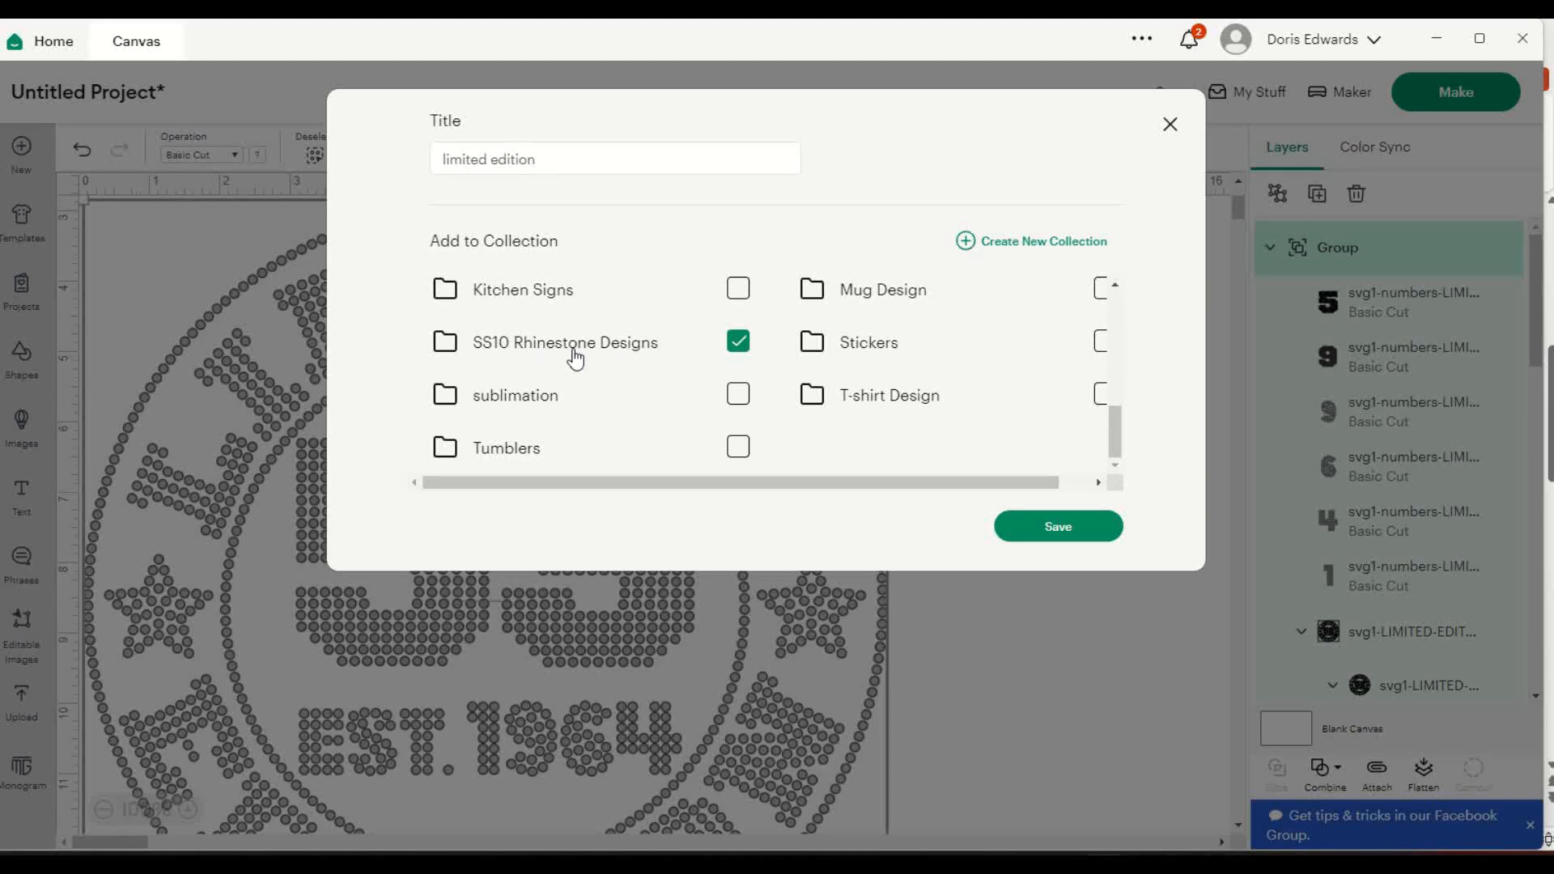
{"action": "left_click", "coordinate": [1030, 533]}
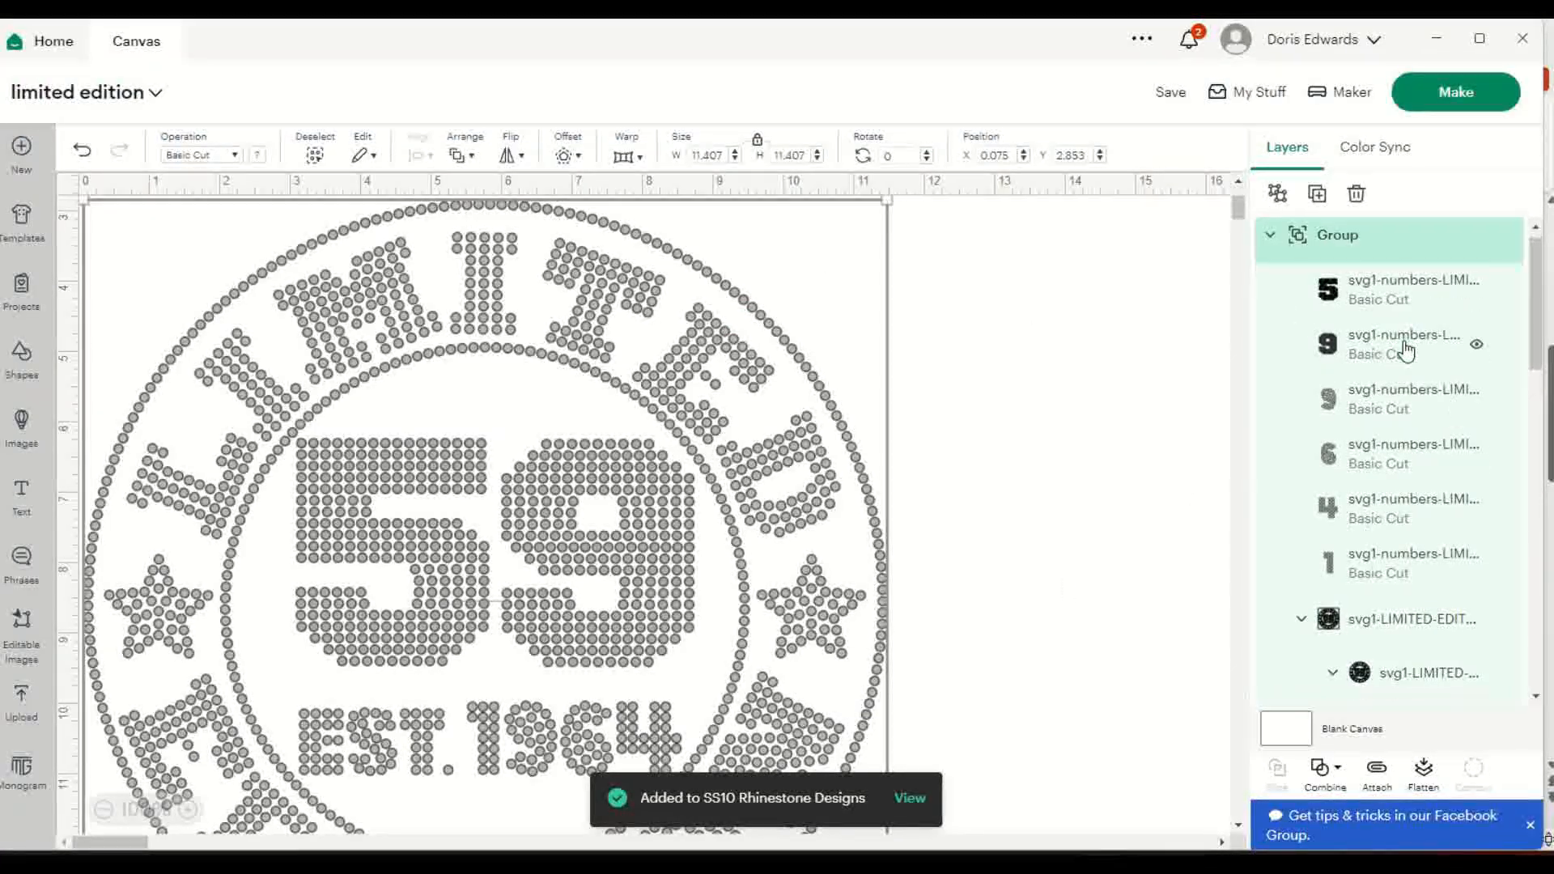
Move the grouped design up the canvas to about X 0.241, Y 0.366.
{"action": "scroll", "coordinate": [1407, 347], "scroll_direction": "down", "scroll_amount": 10}
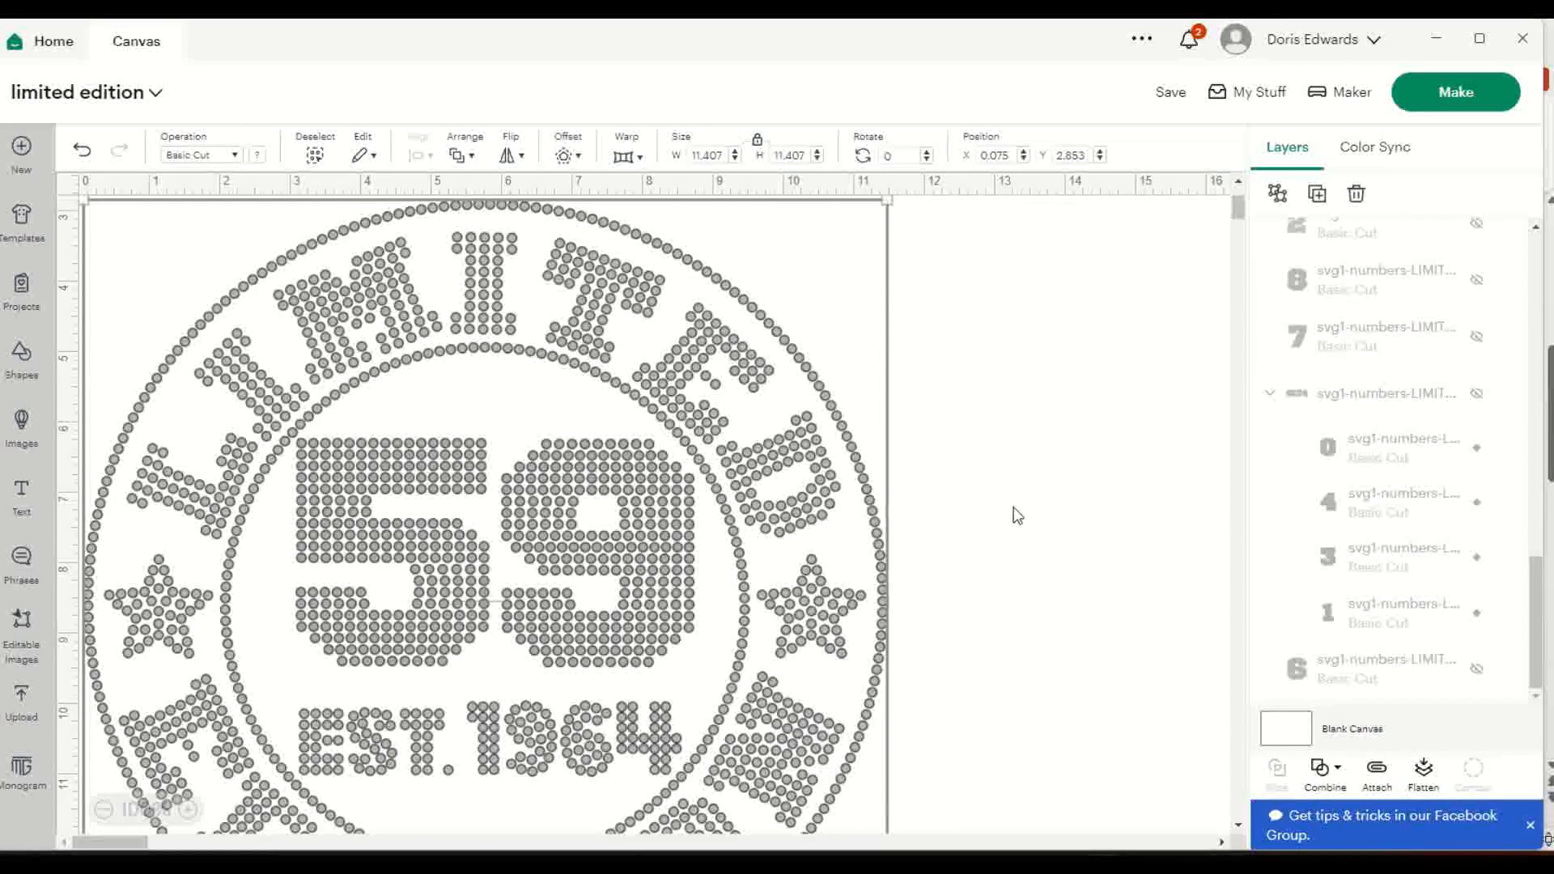
{"action": "left_click", "coordinate": [1024, 556]}
{"action": "scroll", "coordinate": [634, 578], "scroll_direction": "down", "scroll_amount": 4}
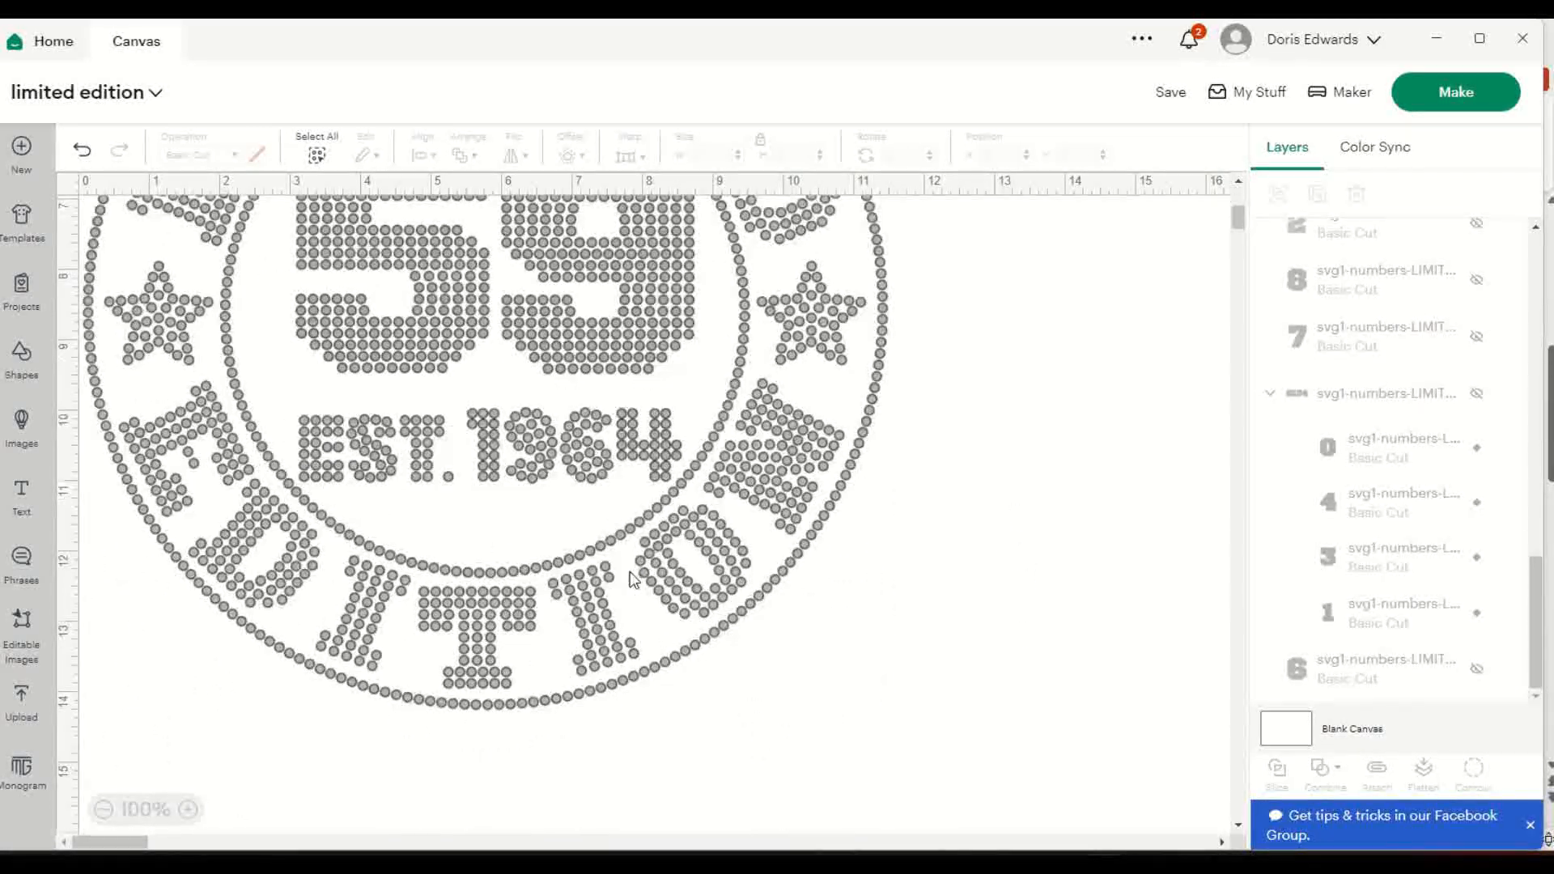
{"action": "scroll", "coordinate": [634, 579], "scroll_direction": "up", "scroll_amount": 5}
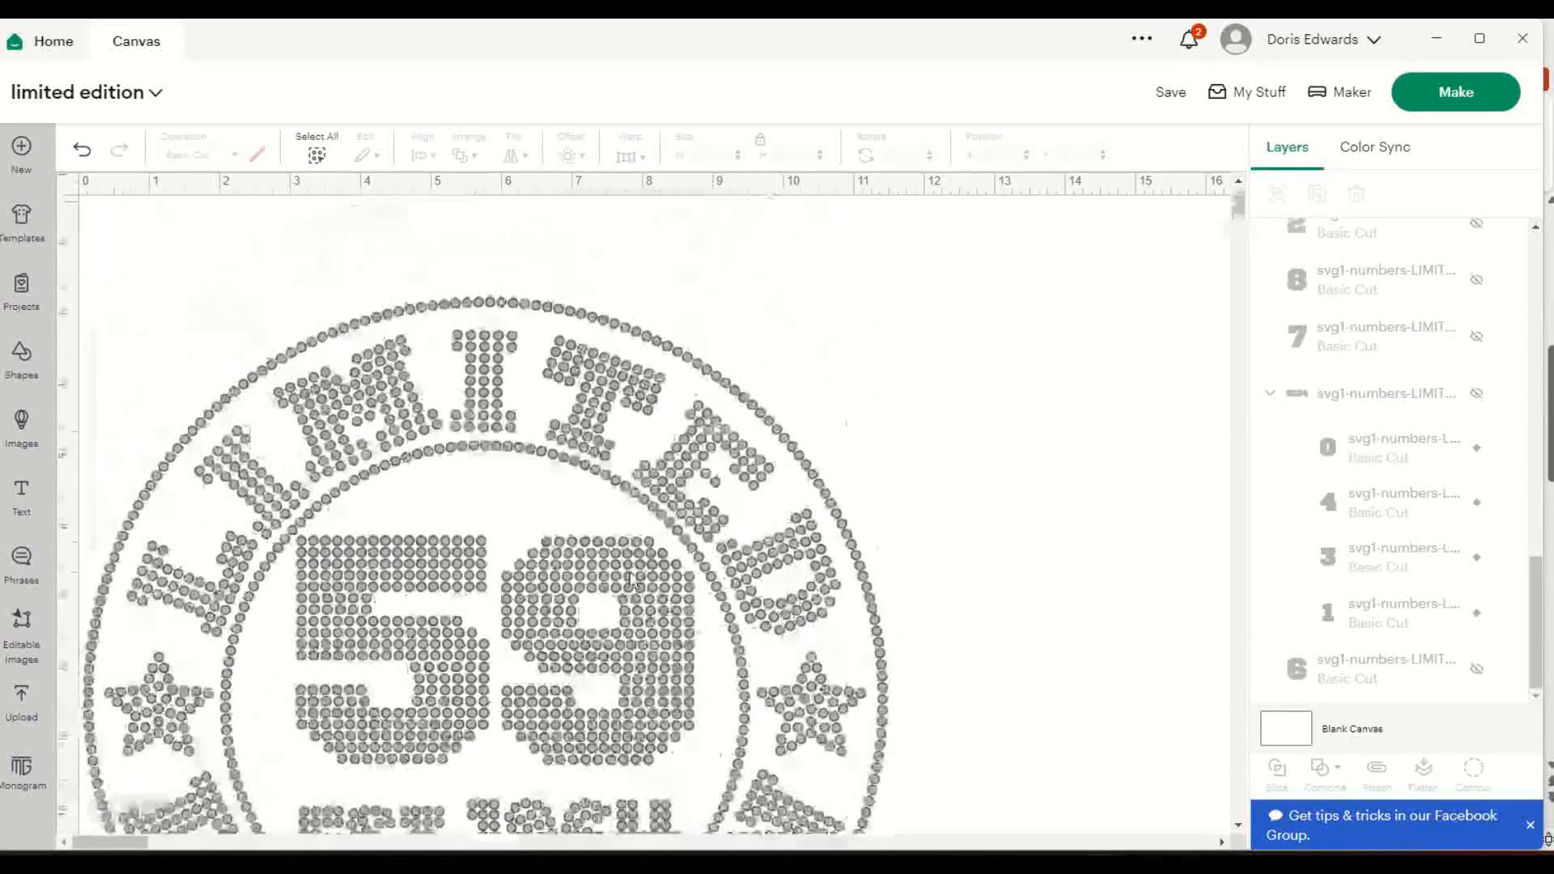
{"action": "left_click_drag", "start_coordinate": [646, 451], "coordinate": [666, 372]}
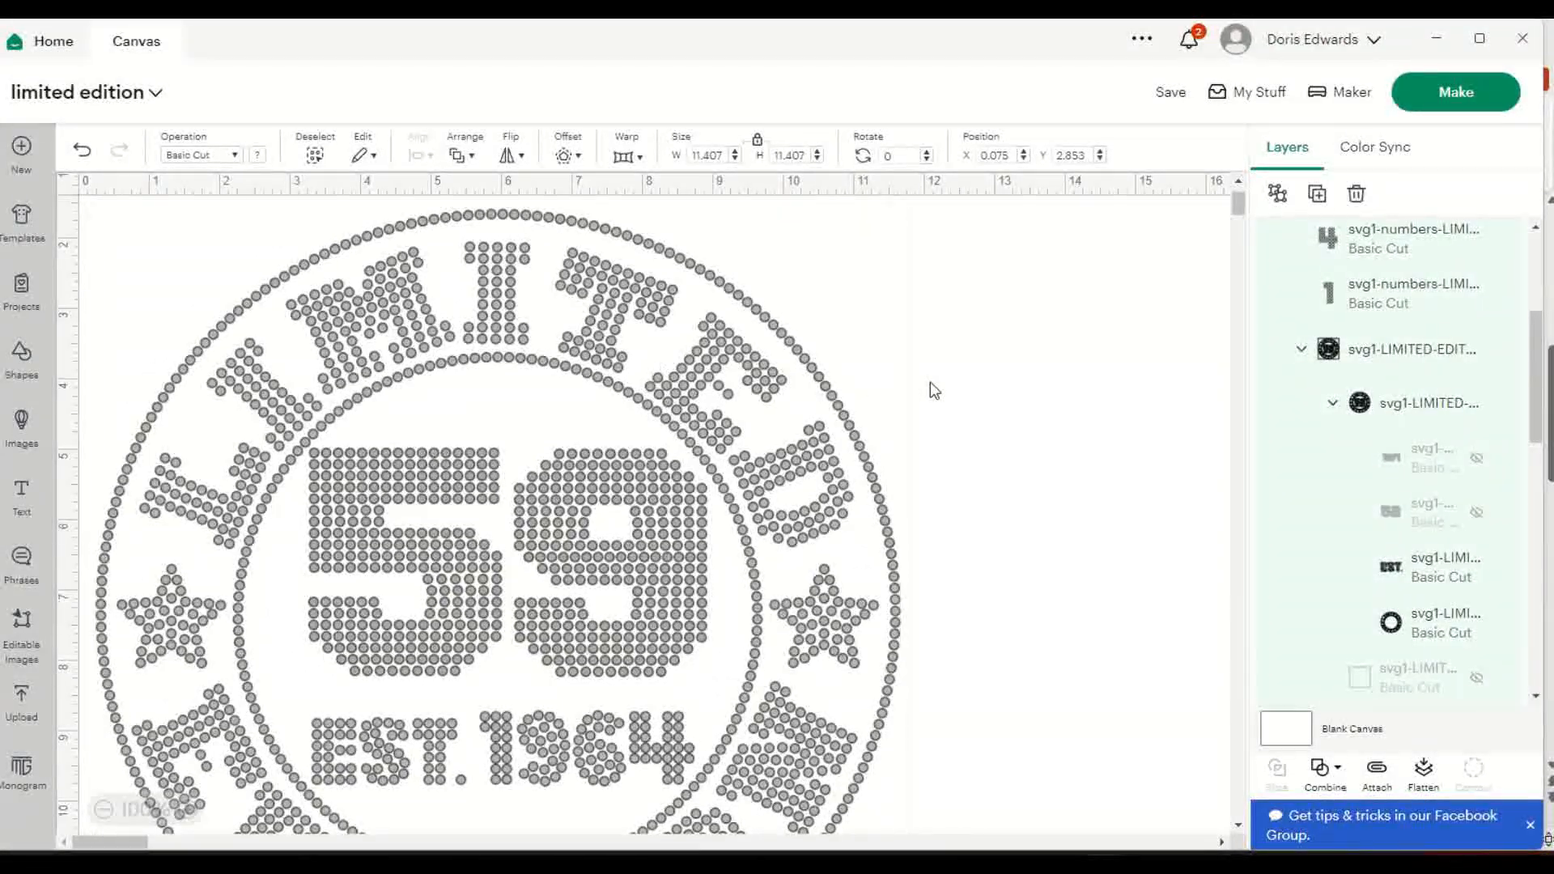
{"action": "left_click", "coordinate": [995, 342]}
{"action": "scroll", "coordinate": [996, 422], "scroll_direction": "down", "scroll_amount": 5}
{"action": "scroll", "coordinate": [996, 423], "scroll_direction": "up", "scroll_amount": 6}
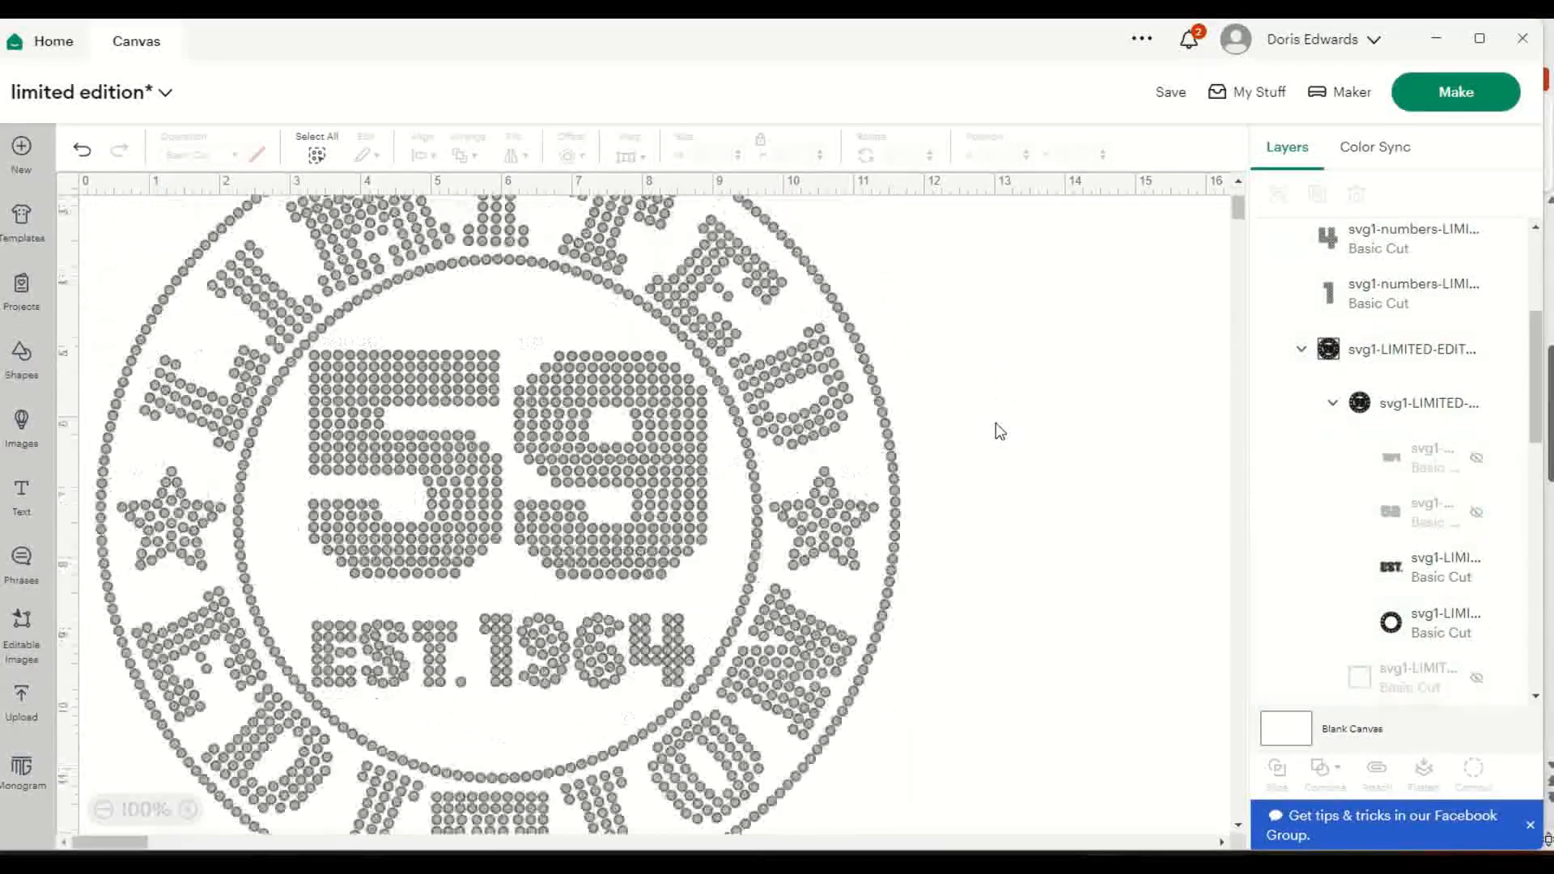
{"action": "left_click", "coordinate": [711, 527]}
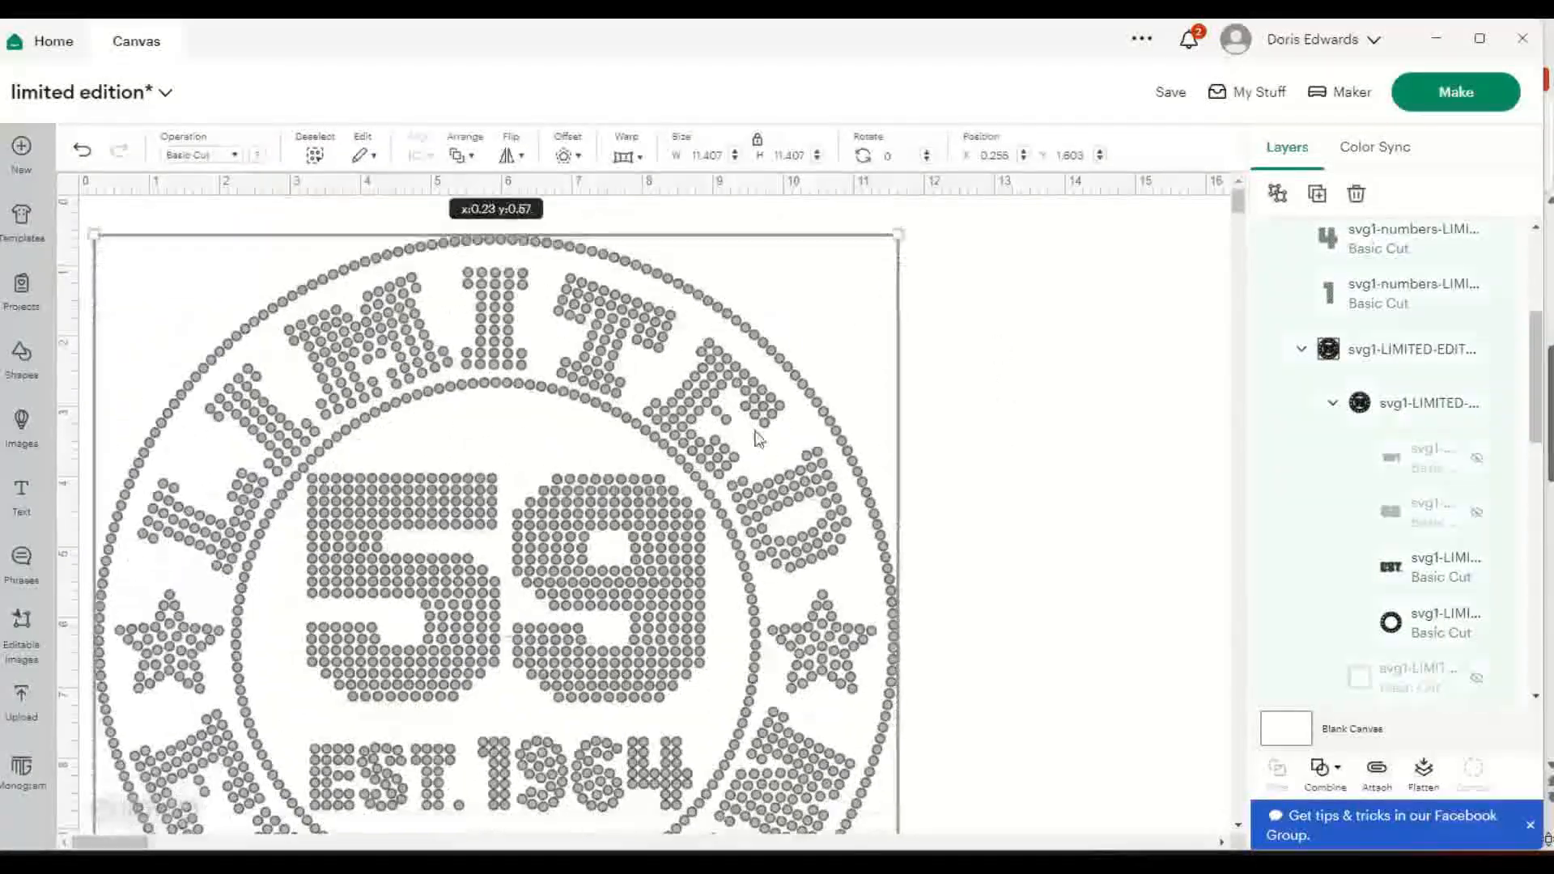
{"action": "left_click", "coordinate": [1013, 430]}
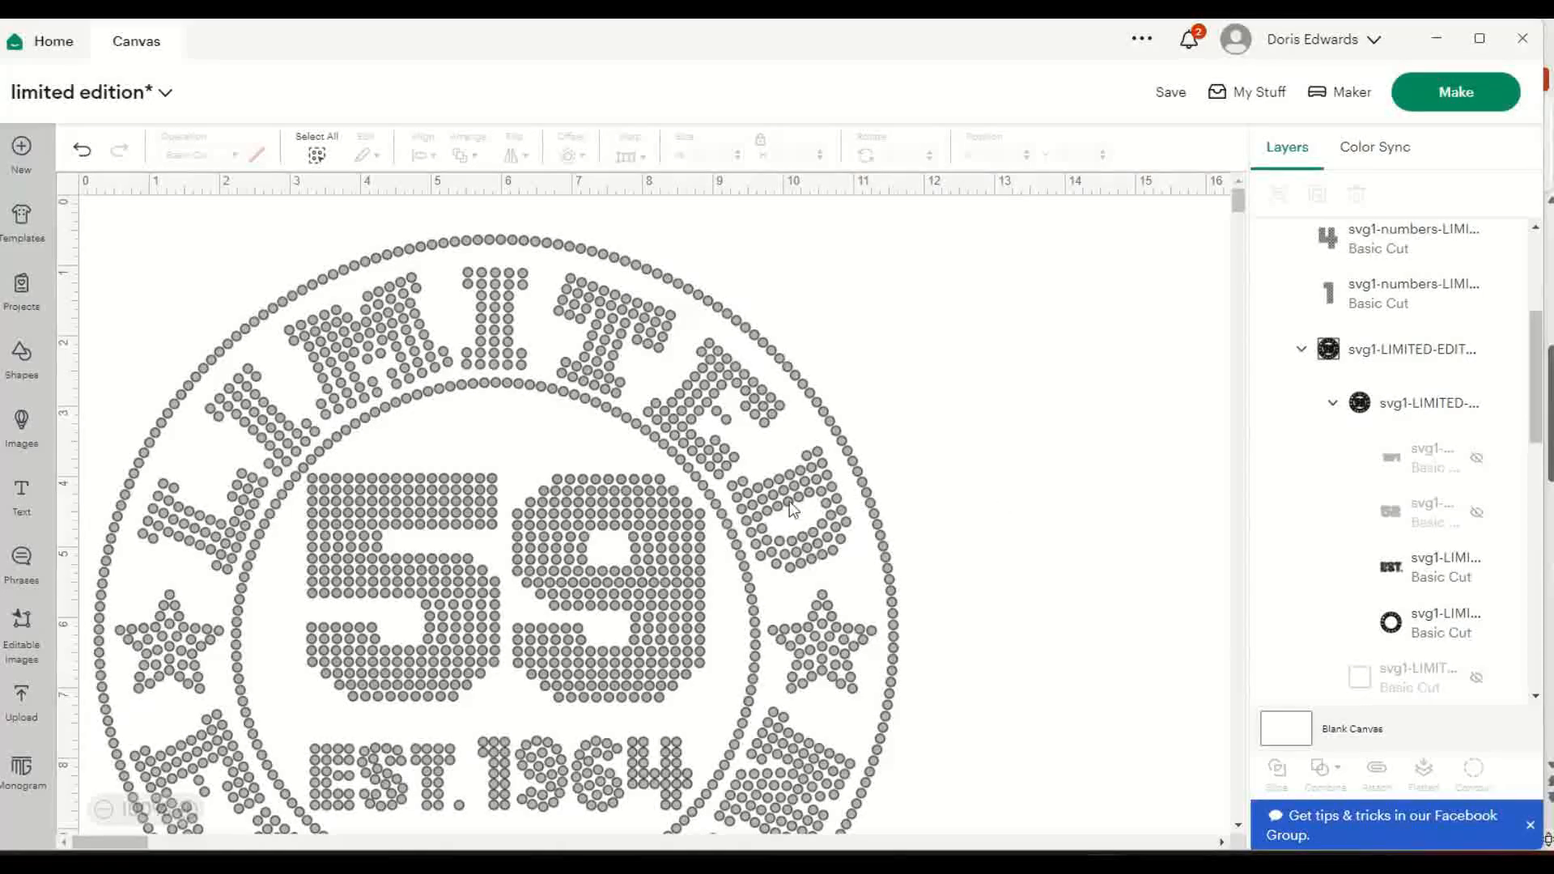
{"action": "mouse_move", "coordinate": [839, 482]}
{"action": "left_mouse_down"}
{"action": "mouse_move", "coordinate": [838, 455]}
{"action": "mouse_move", "coordinate": [839, 468]}
{"action": "left_mouse_up"}
{"action": "left_click", "coordinate": [1065, 385]}
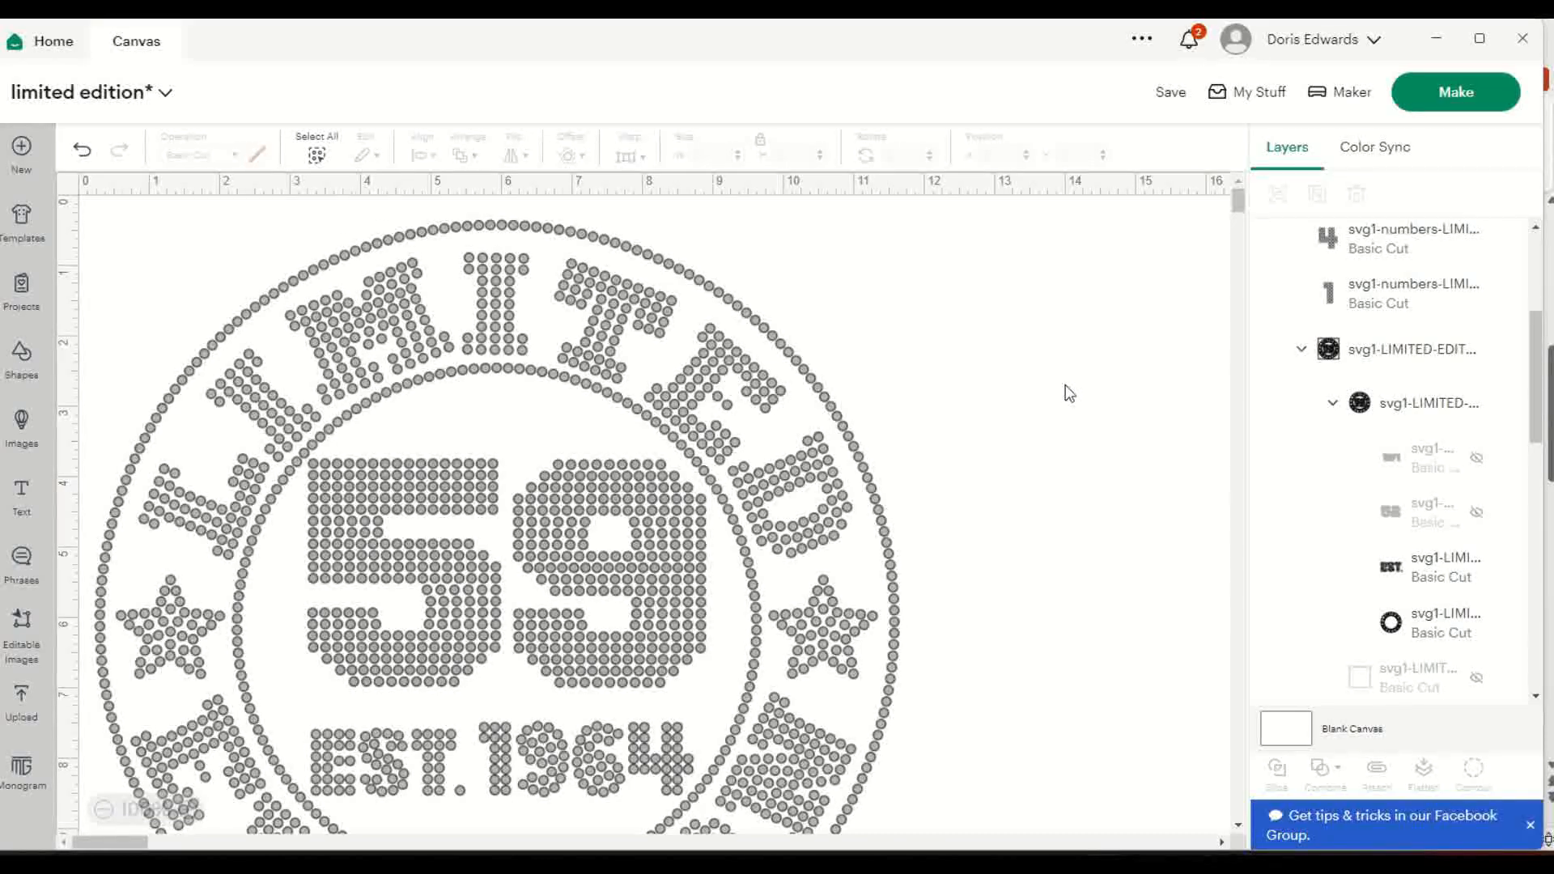
Switch to the Etsy listing for the Limited Edition 52 Est 1971 rhinestone template in Chrome.
{"action": "left_click", "coordinate": [1438, 40]}
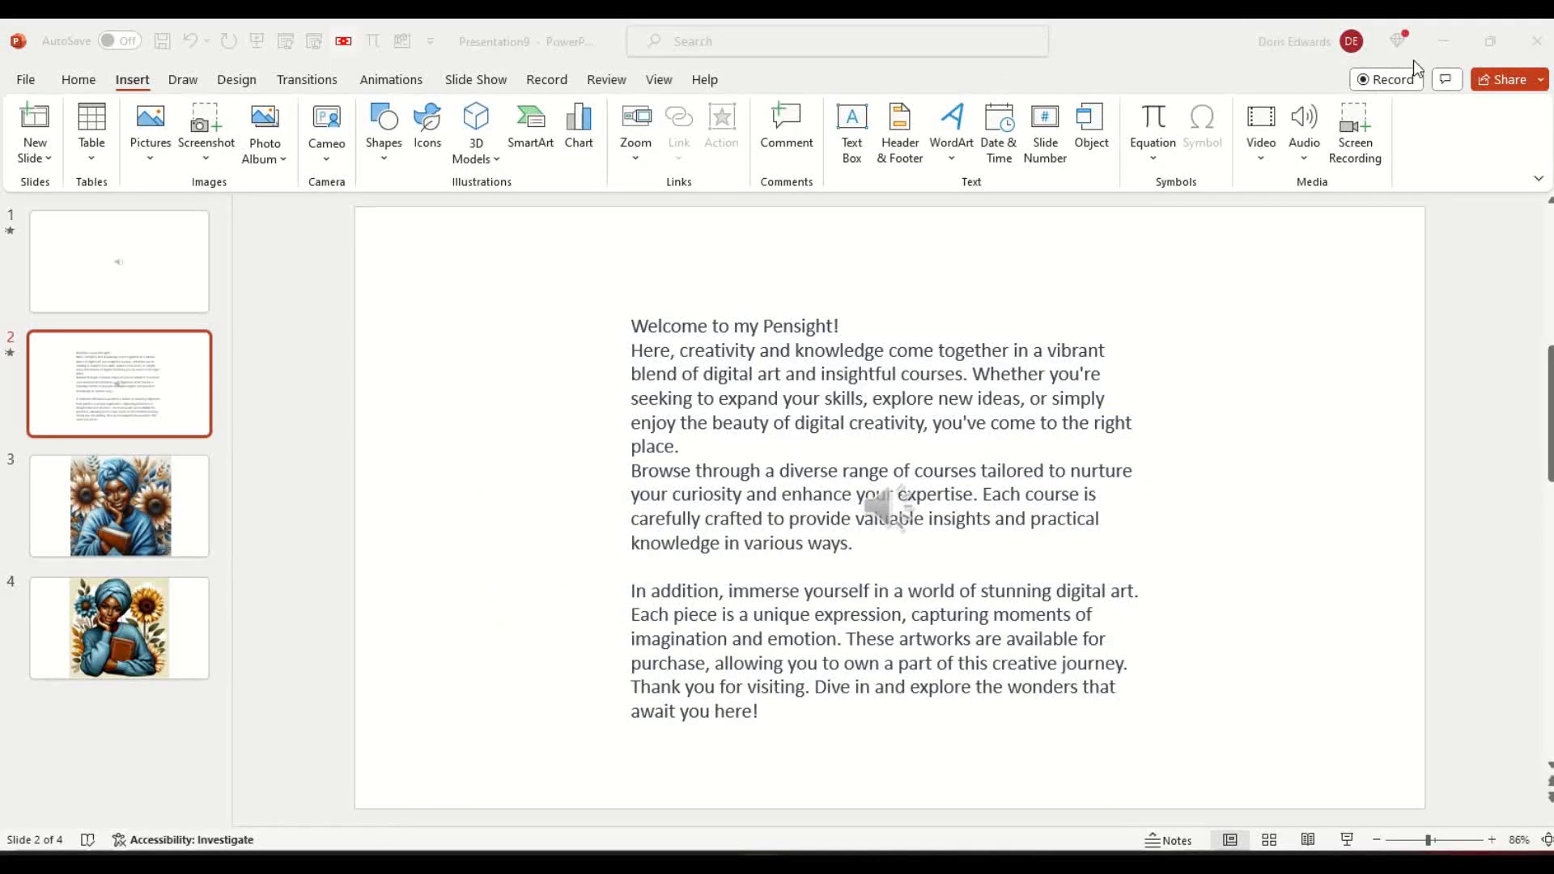
{"action": "left_click", "coordinate": [1444, 41]}
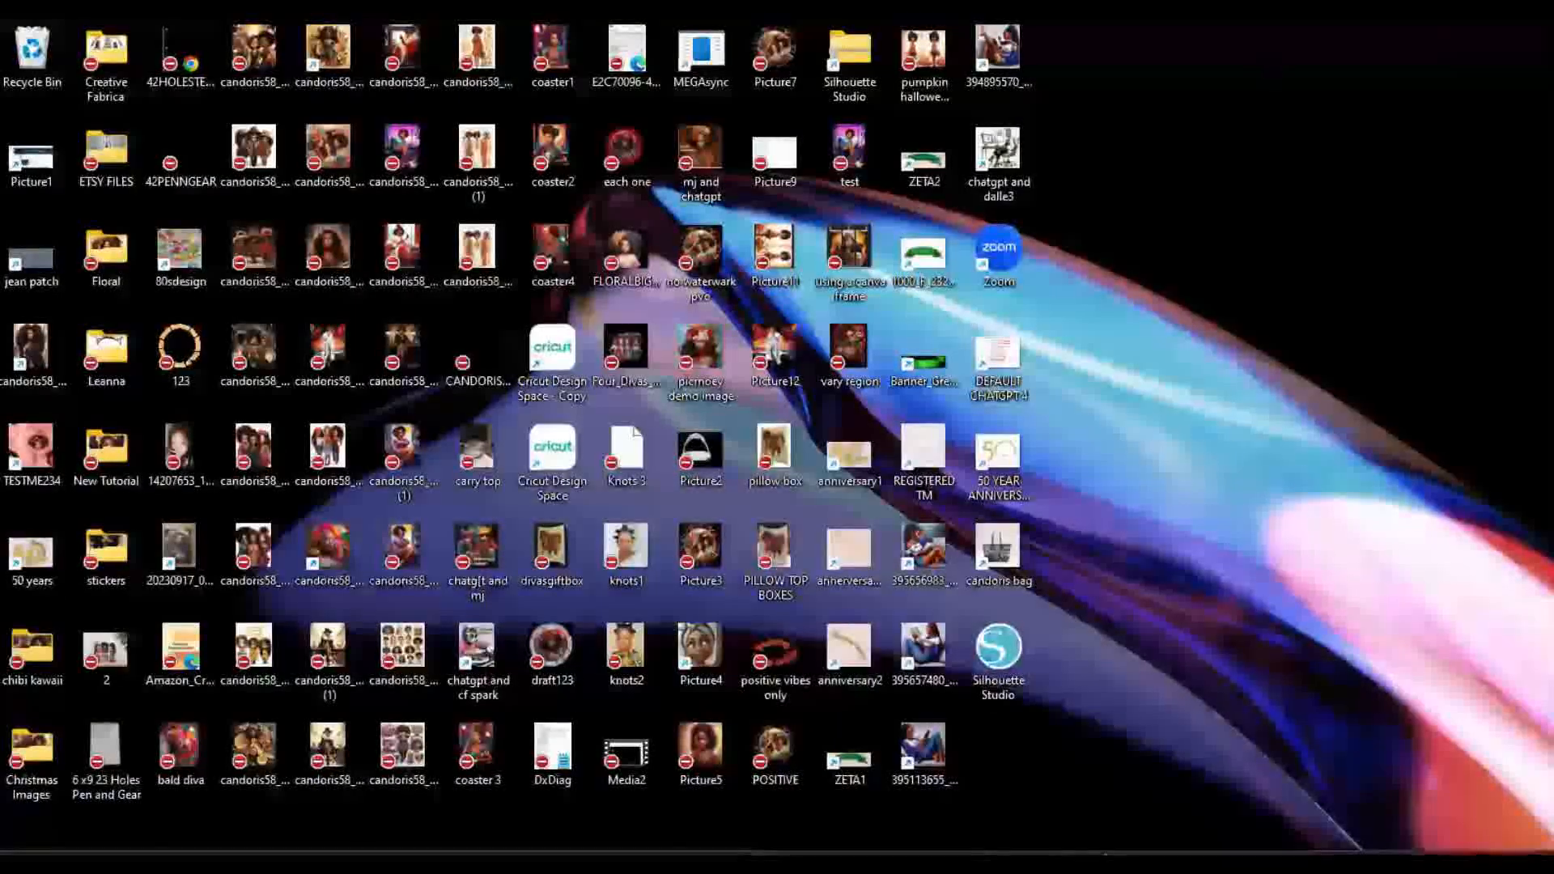
{"action": "mouse_move", "coordinate": [1146, 864]}
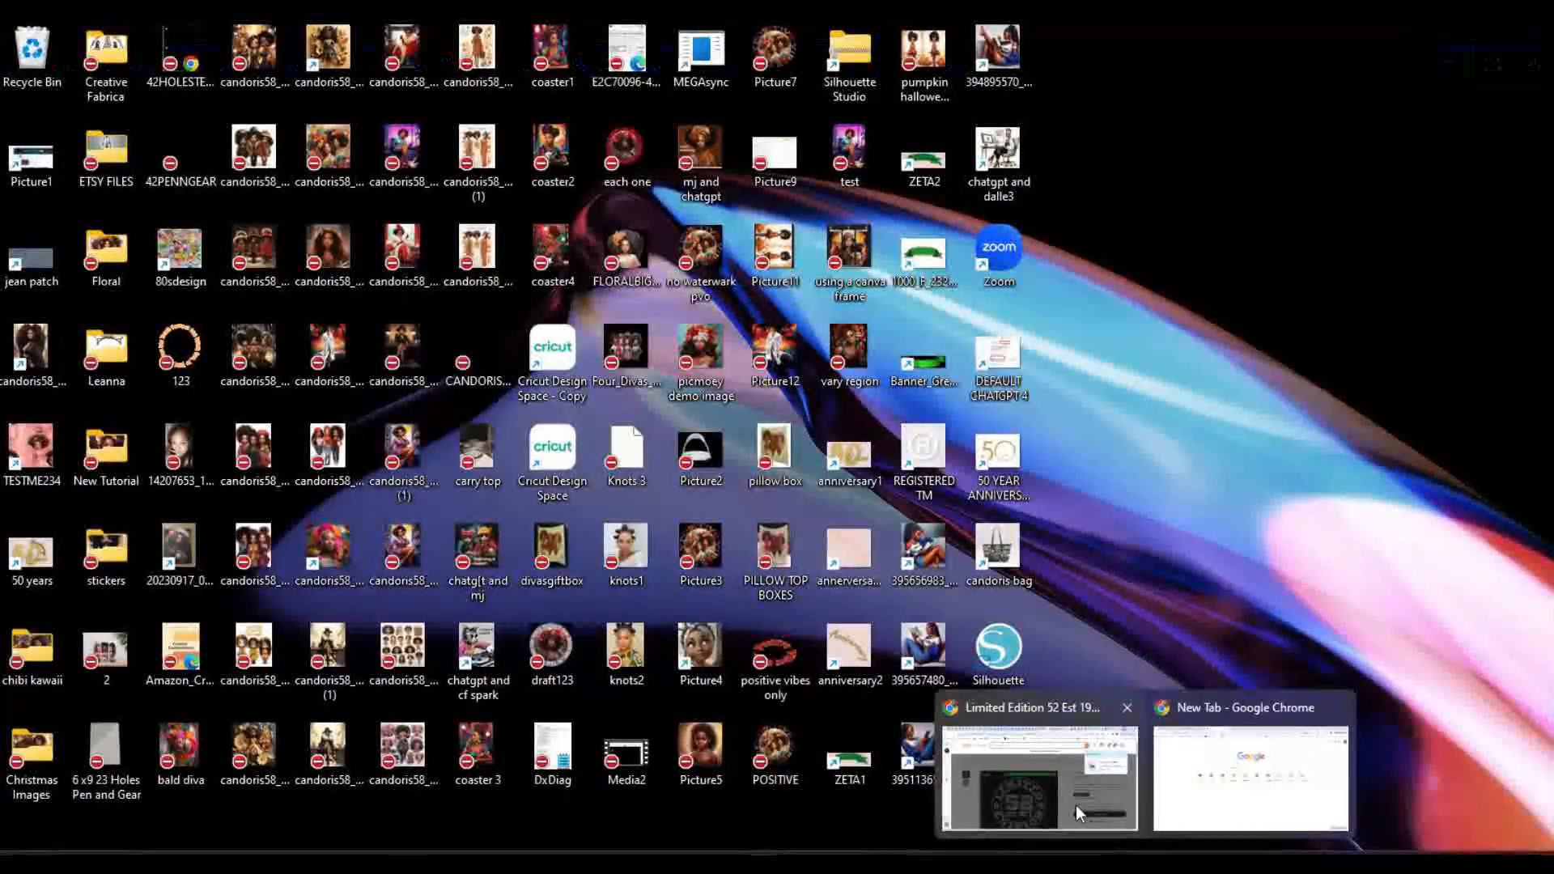
{"action": "left_click", "coordinate": [1076, 805]}
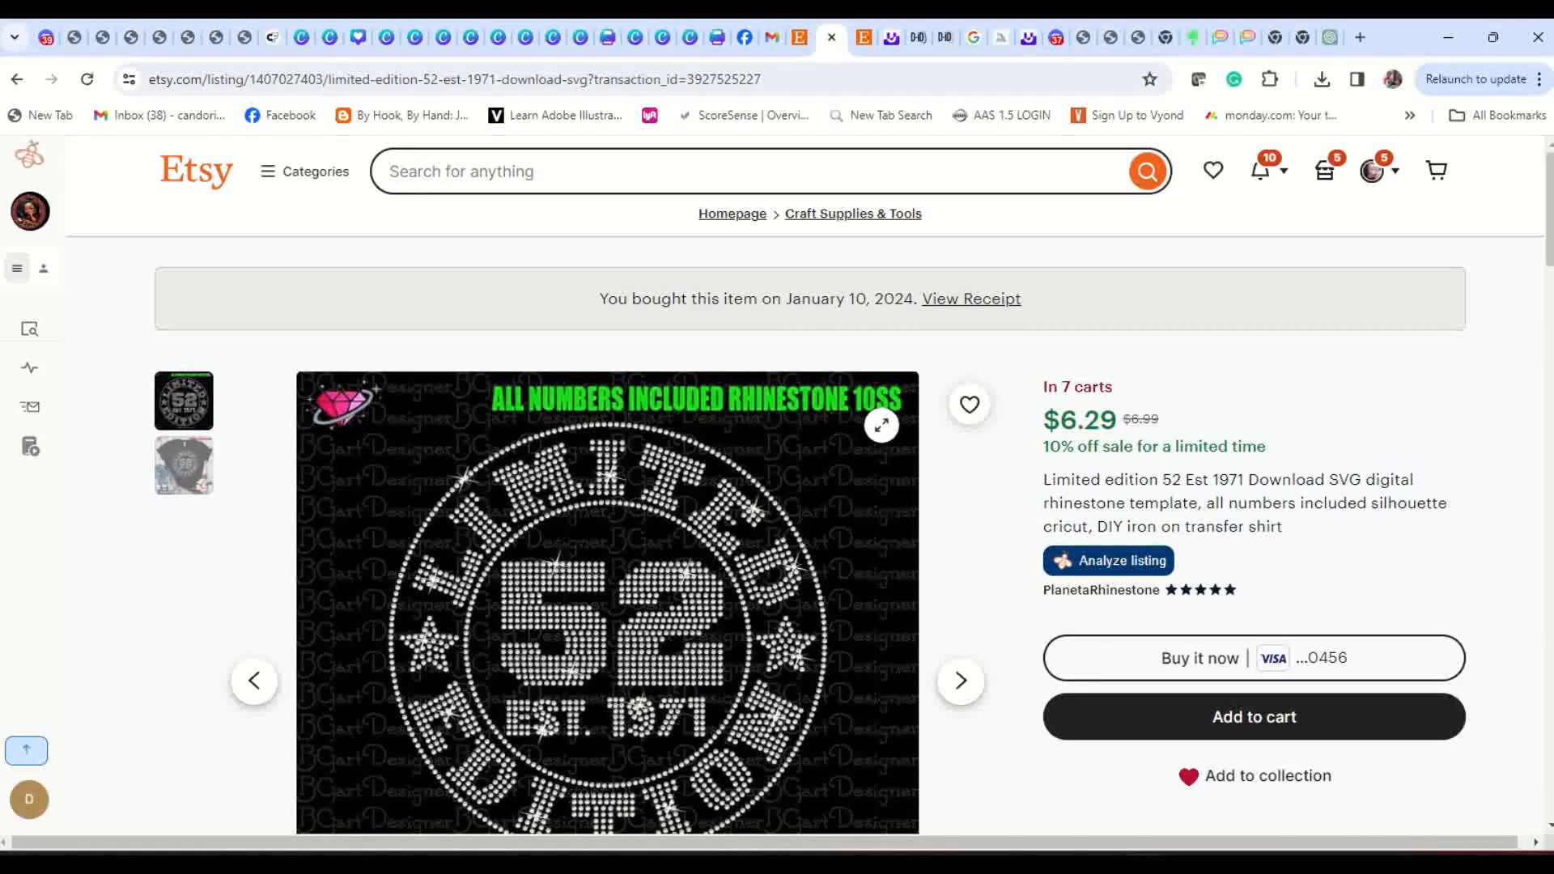
Examine the listing's T-shirt mockup, full item details, terms, reviews and delivery information.
{"action": "left_click", "coordinate": [184, 466]}
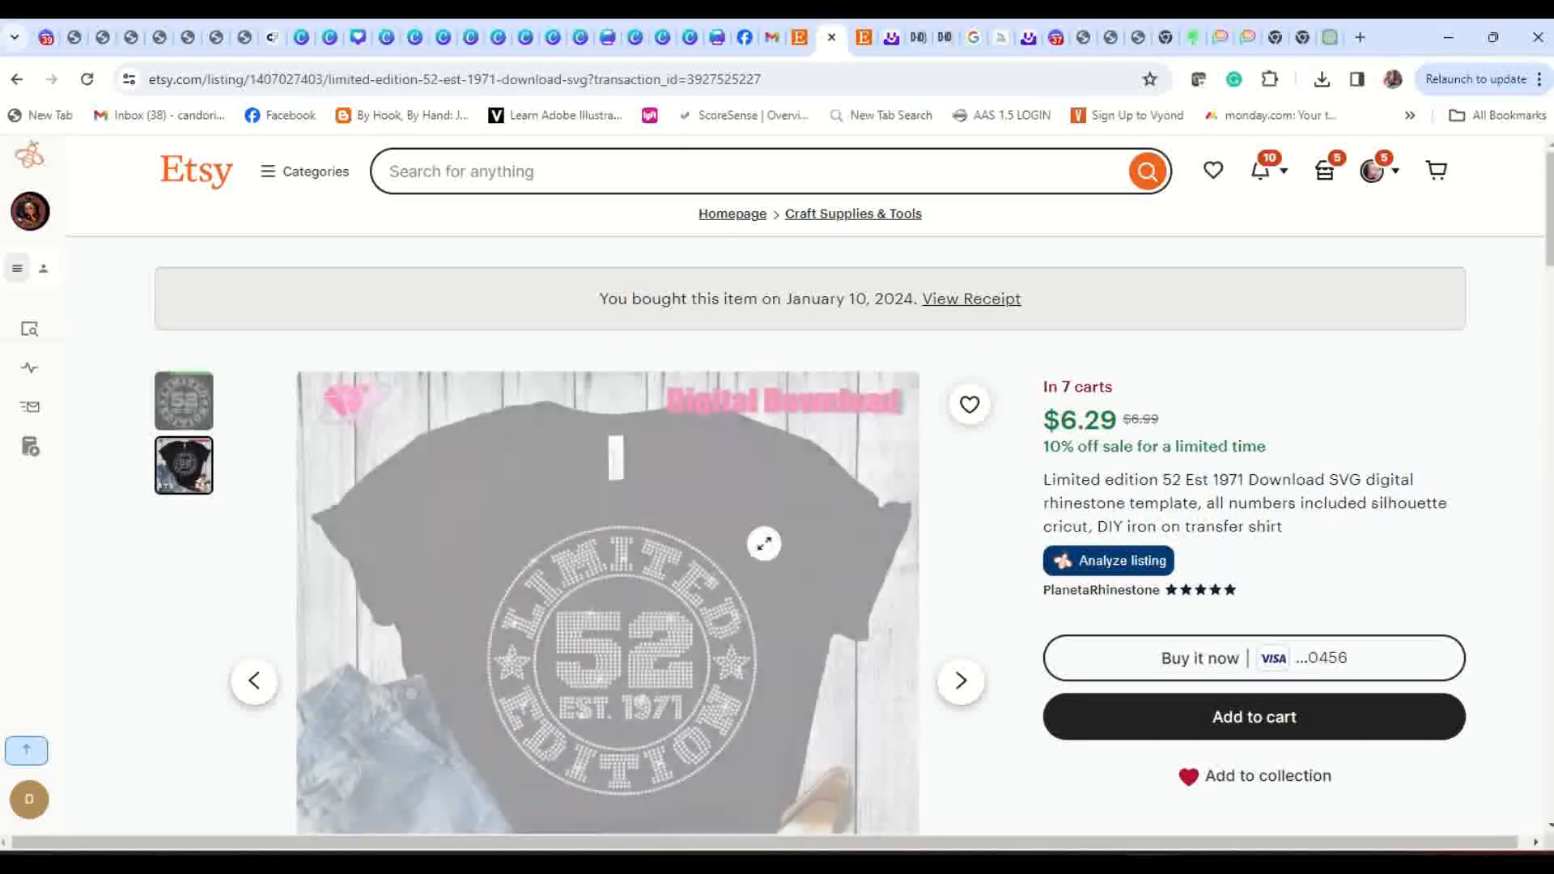
{"action": "scroll", "coordinate": [753, 541], "scroll_direction": "down", "scroll_amount": 3}
{"action": "scroll", "coordinate": [752, 539], "scroll_direction": "down", "scroll_amount": 1}
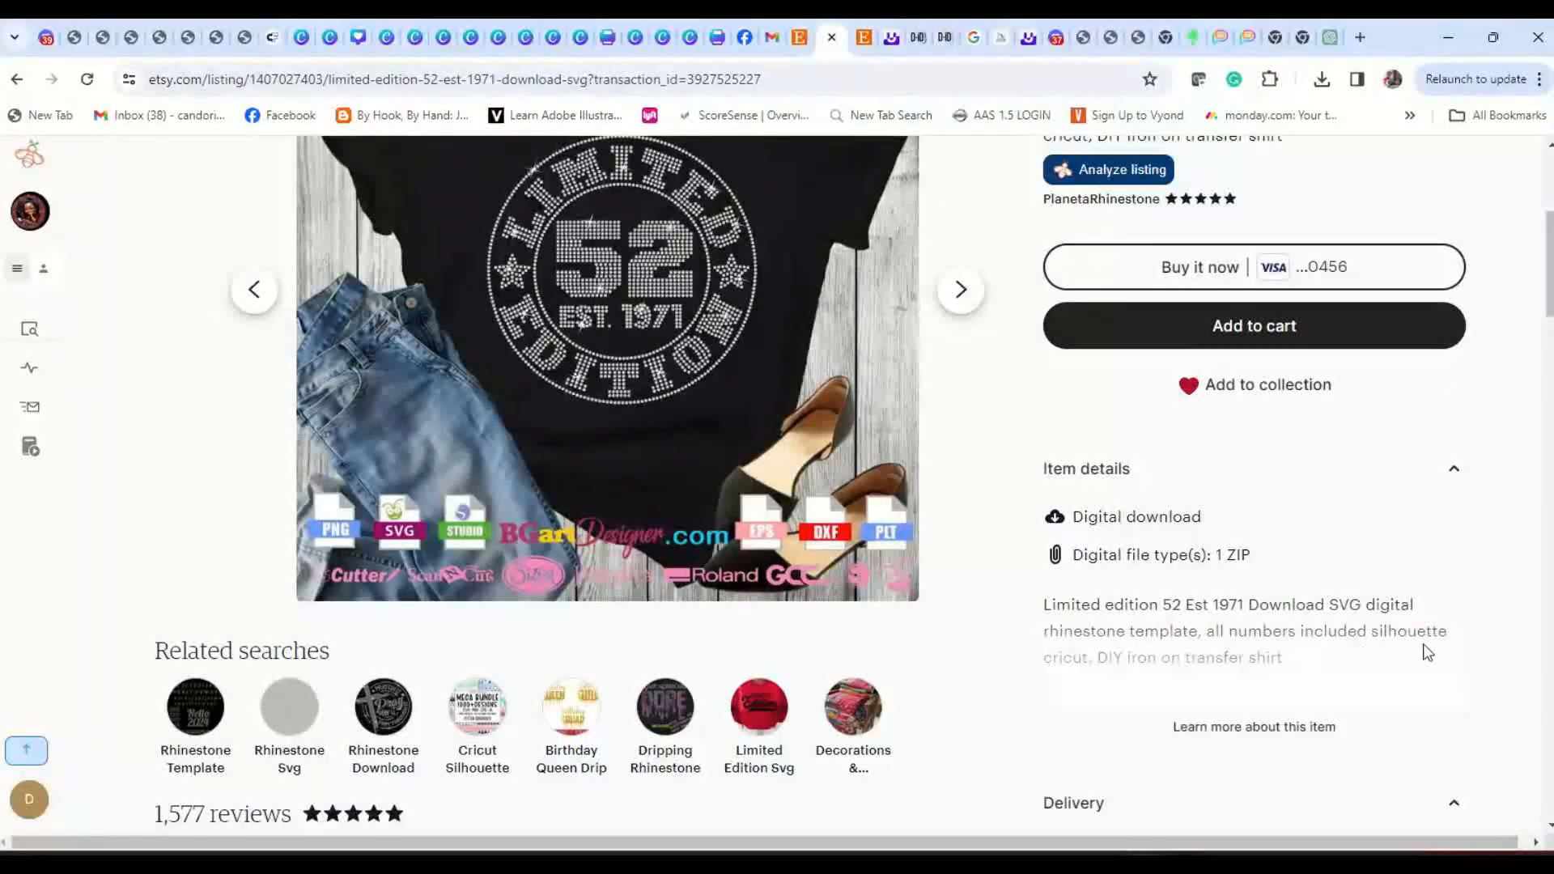
{"action": "left_click", "coordinate": [1254, 727]}
{"action": "scroll", "coordinate": [1366, 604], "scroll_direction": "down", "scroll_amount": 3}
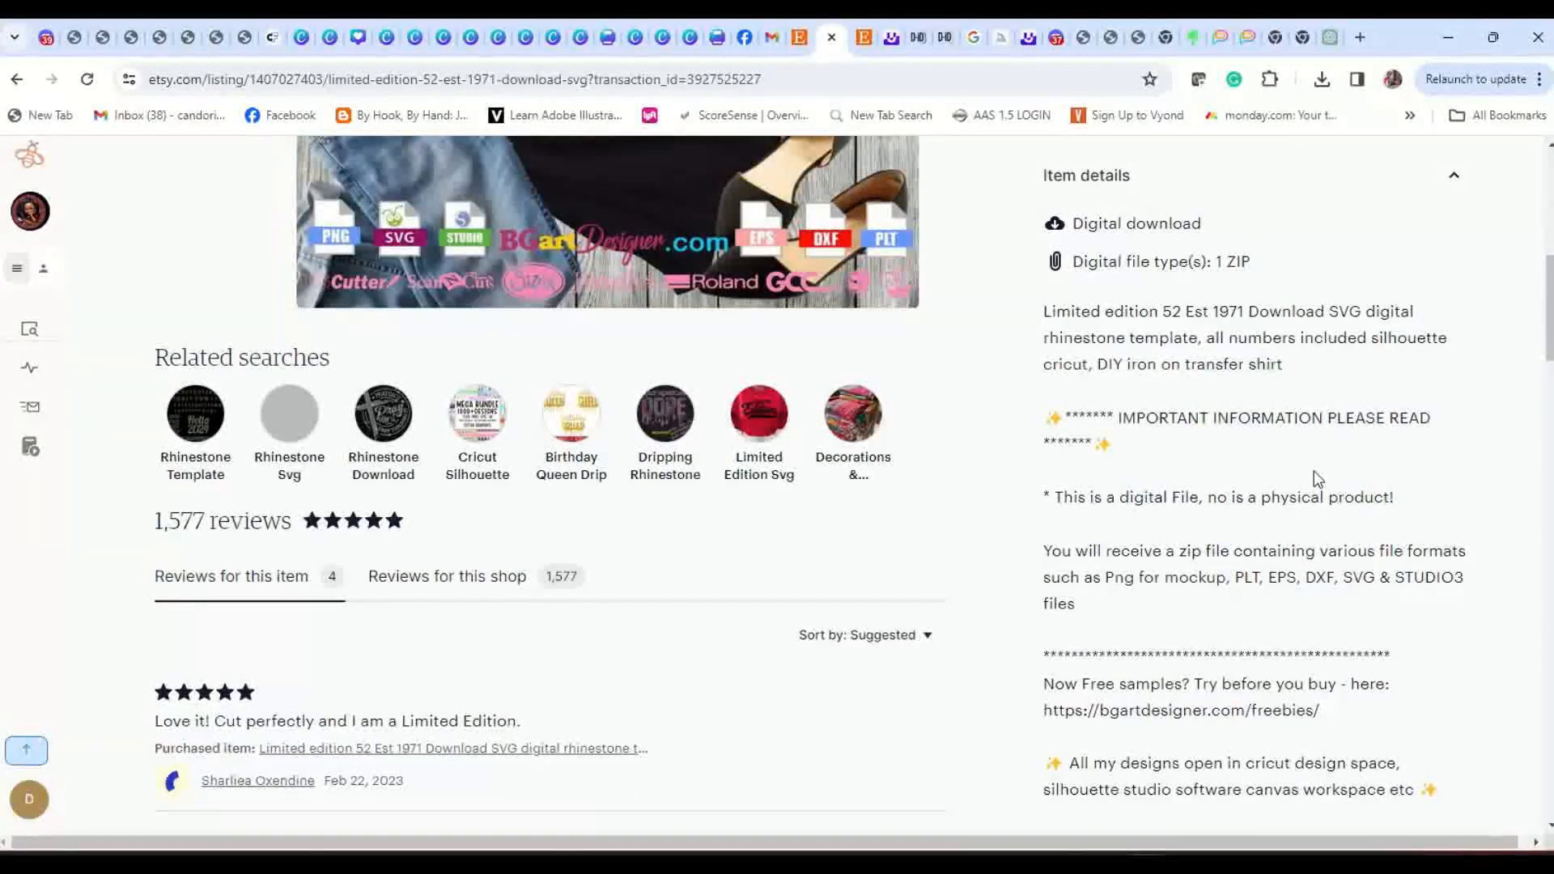
{"action": "scroll", "coordinate": [1314, 478], "scroll_direction": "down", "scroll_amount": 3}
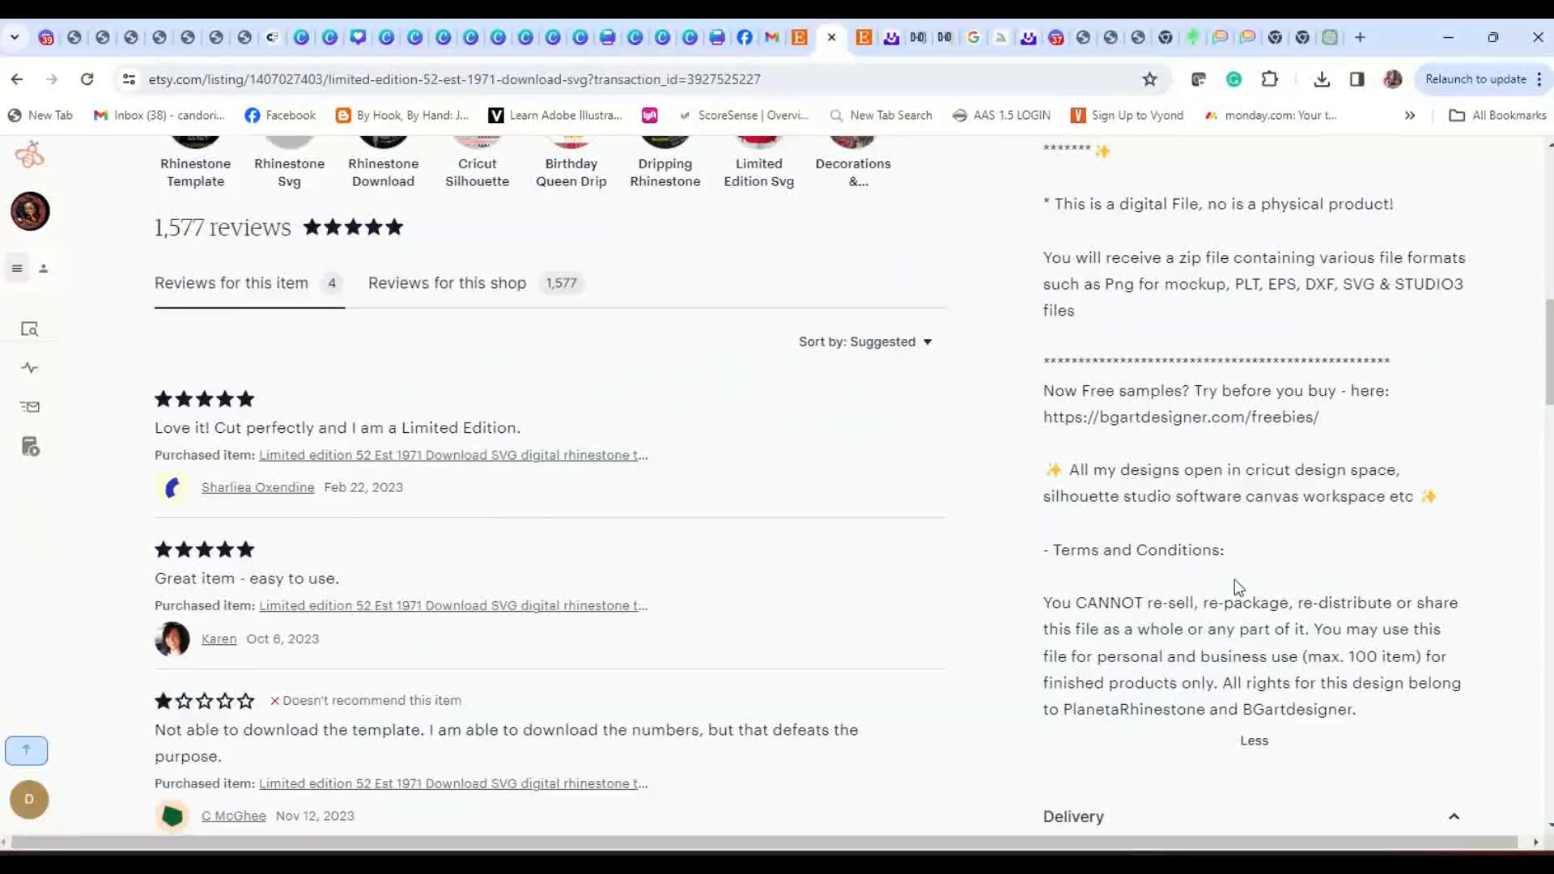
{"action": "scroll", "coordinate": [1230, 639], "scroll_direction": "down", "scroll_amount": 6}
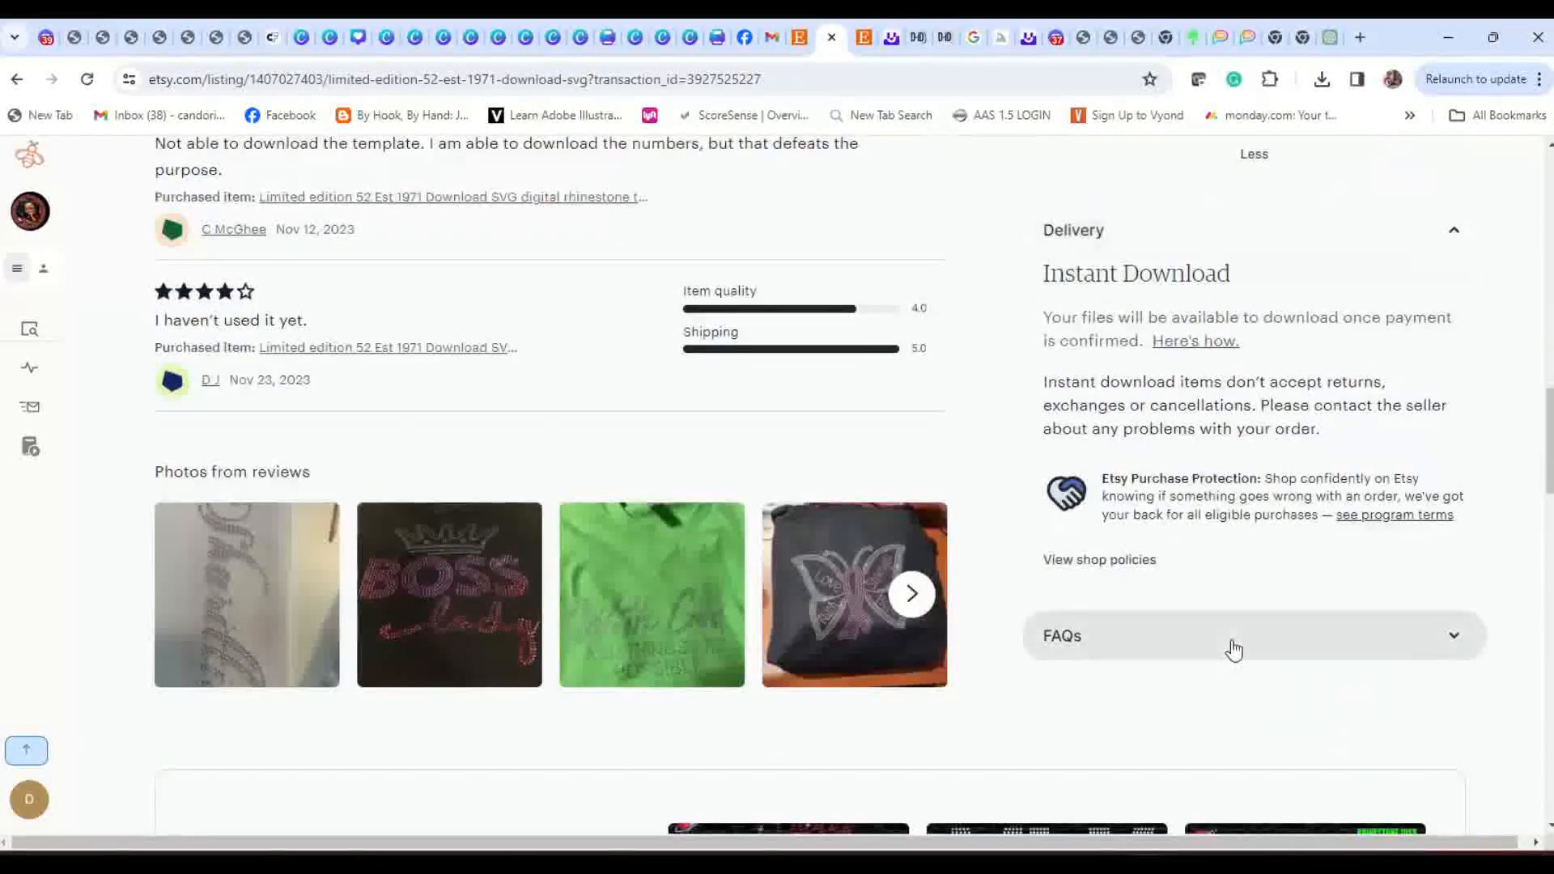
{"action": "scroll", "coordinate": [1233, 647], "scroll_direction": "up", "scroll_amount": 10}
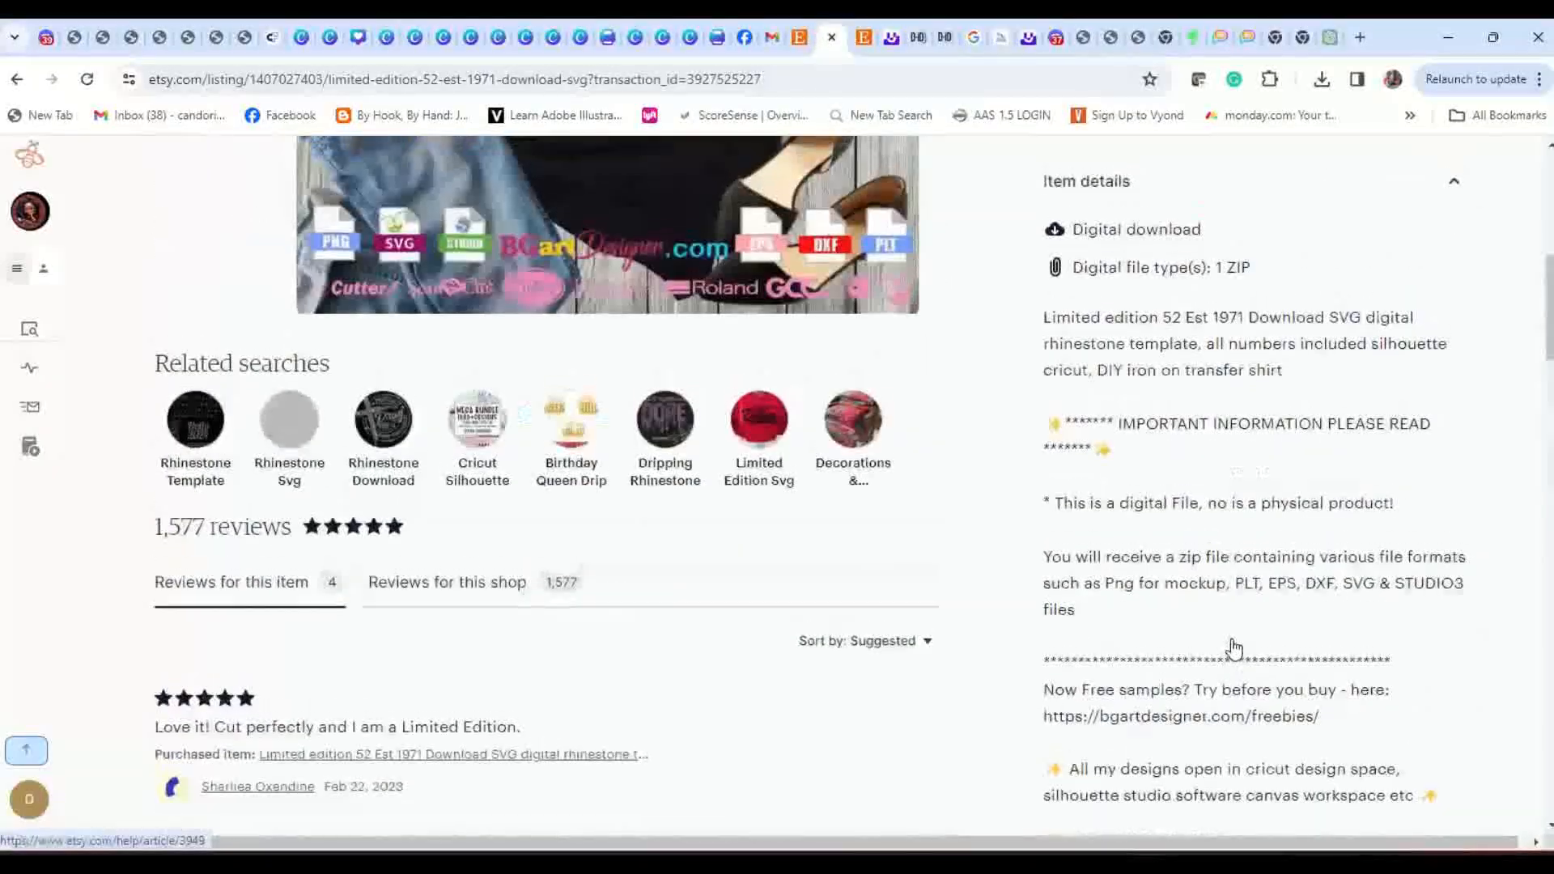
{"action": "scroll", "coordinate": [1233, 648], "scroll_direction": "up", "scroll_amount": 3}
{"action": "scroll", "coordinate": [1233, 648], "scroll_direction": "down", "scroll_amount": 2}
{"action": "scroll", "coordinate": [1233, 648], "scroll_direction": "up", "scroll_amount": 2}
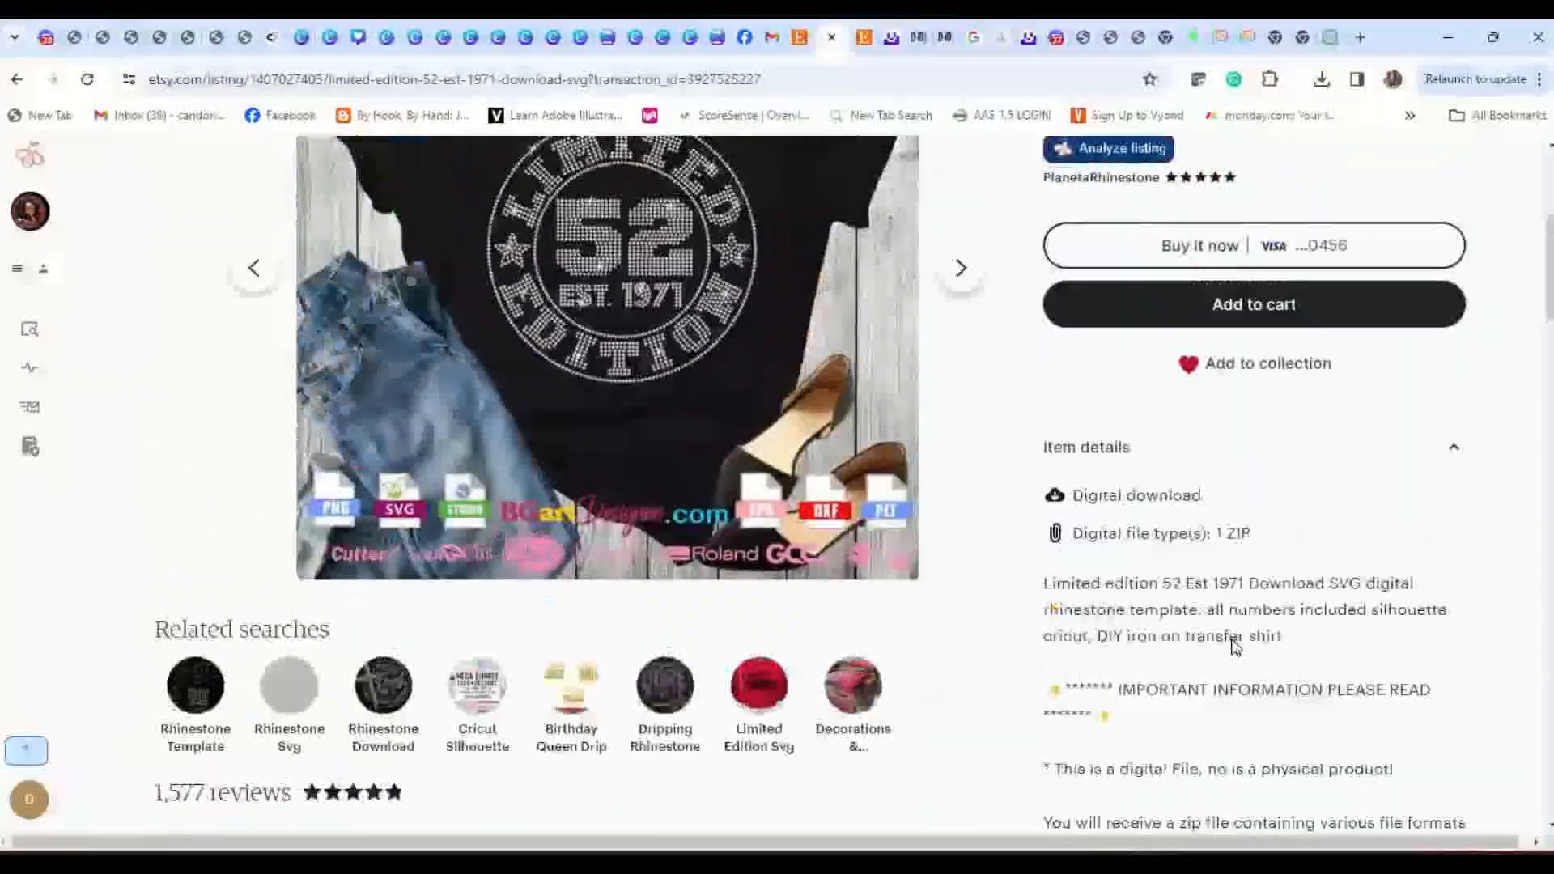
{"action": "scroll", "coordinate": [1235, 646], "scroll_direction": "up", "scroll_amount": 4}
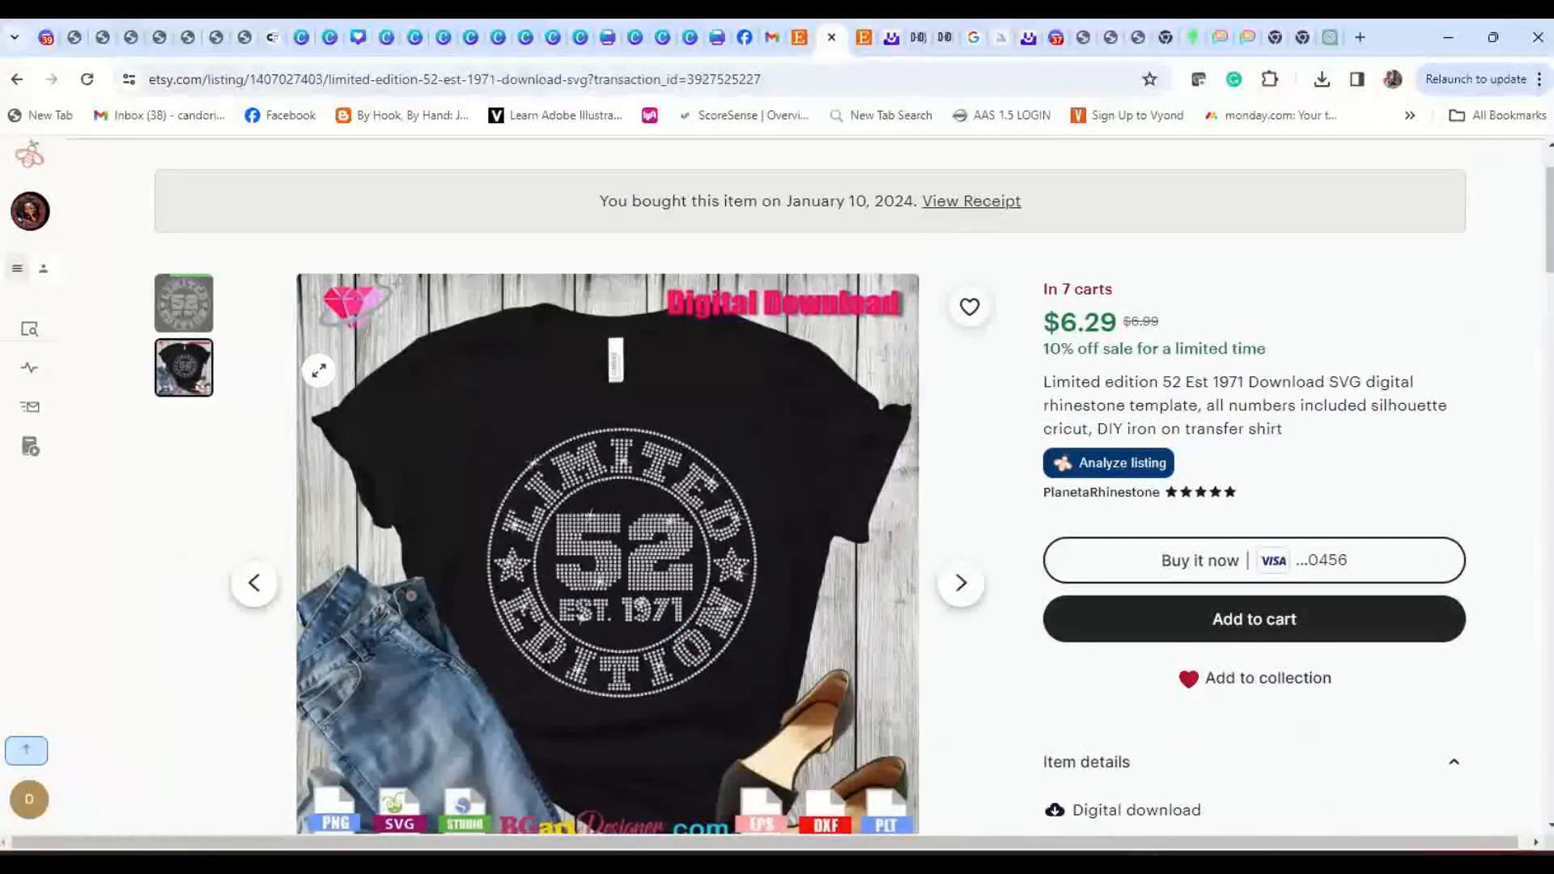
Check the crystal count, stone size and dimensions in the listing's first image, and switch back to Cricut Design Space.
{"action": "left_click", "coordinate": [207, 314]}
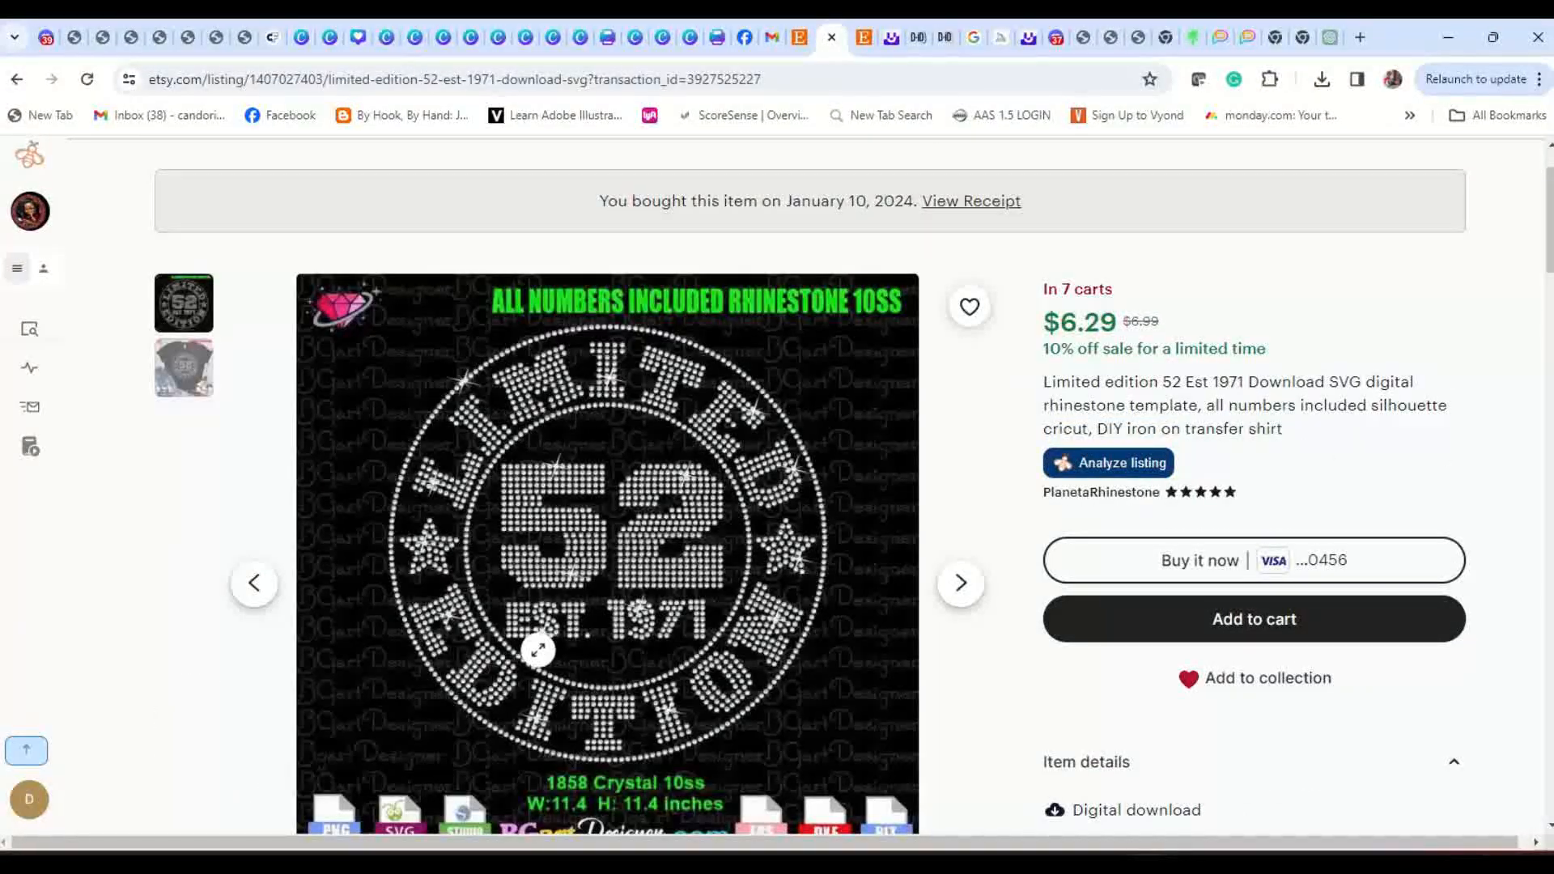
{"action": "scroll", "coordinate": [538, 649], "scroll_direction": "down", "scroll_amount": 2}
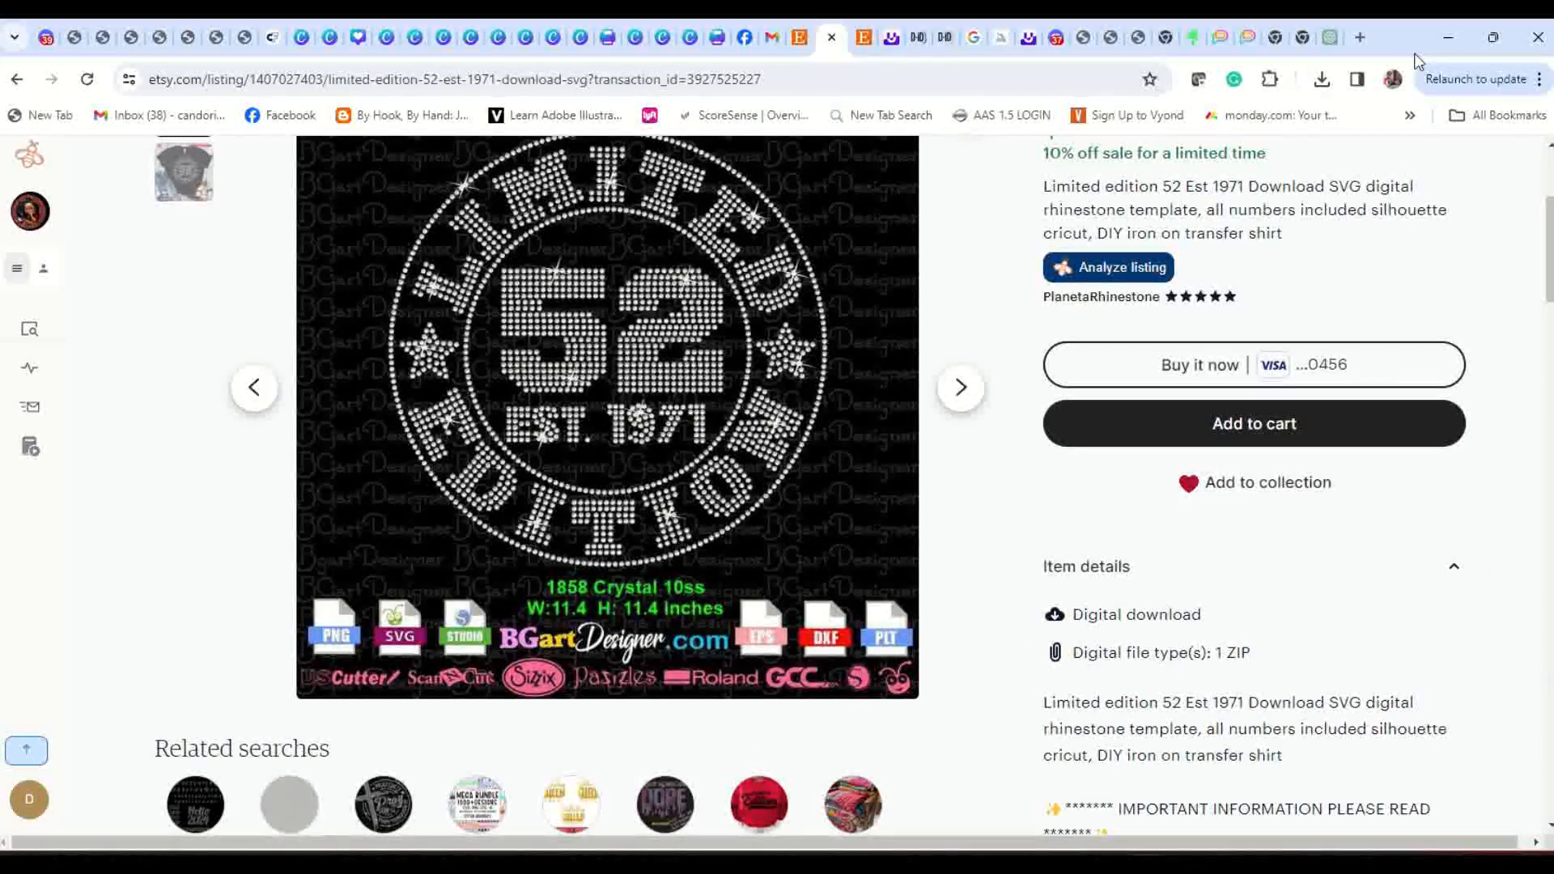
{"action": "left_click", "coordinate": [1449, 40]}
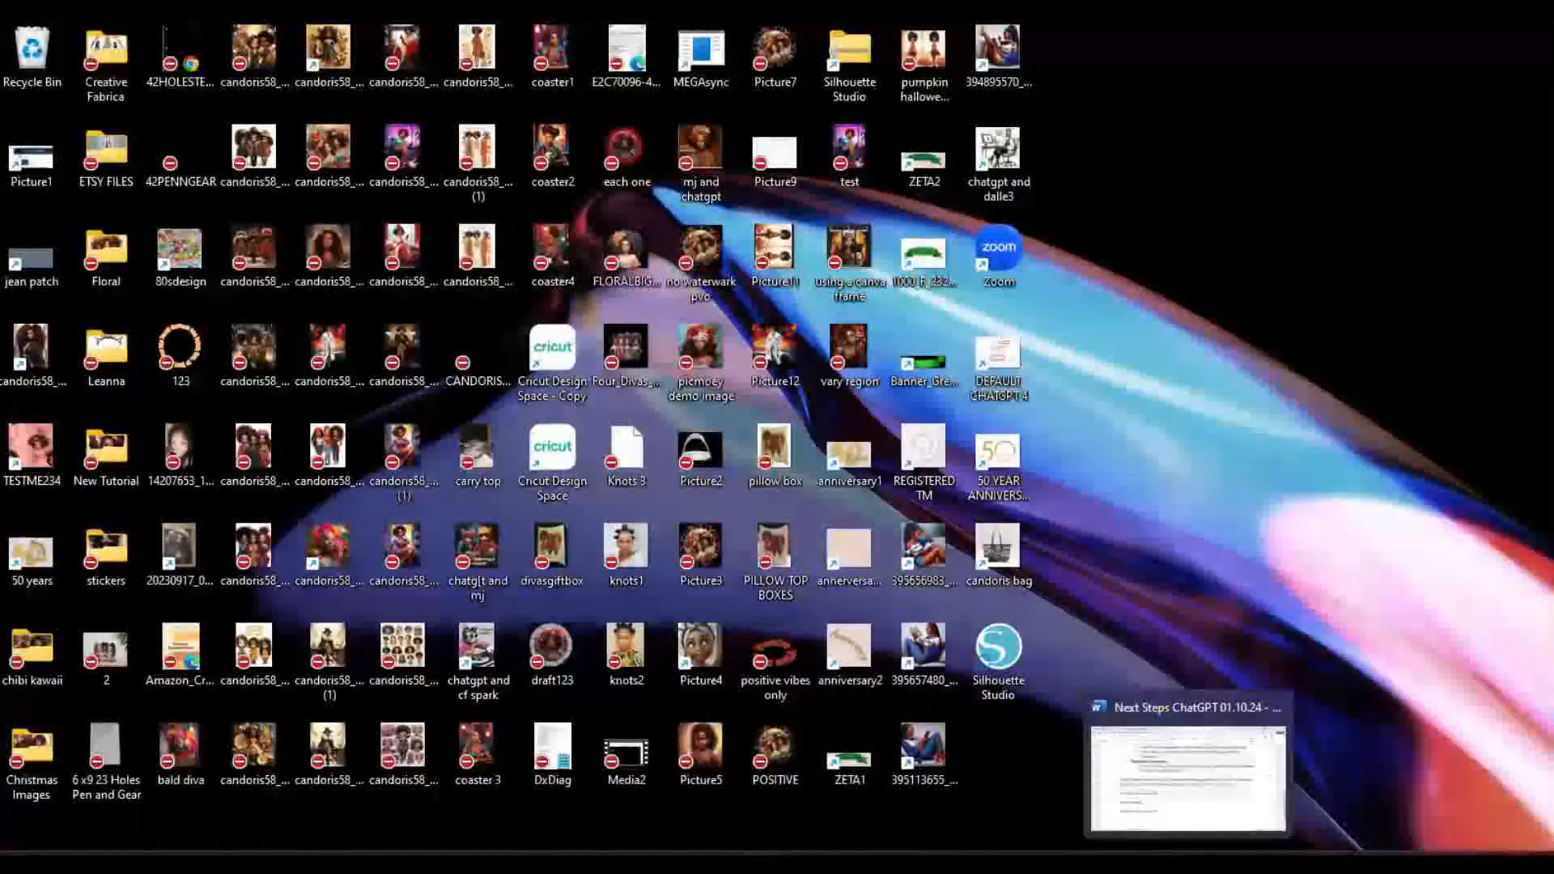
{"action": "mouse_move", "coordinate": [1105, 863]}
{"action": "left_click", "coordinate": [1160, 775]}
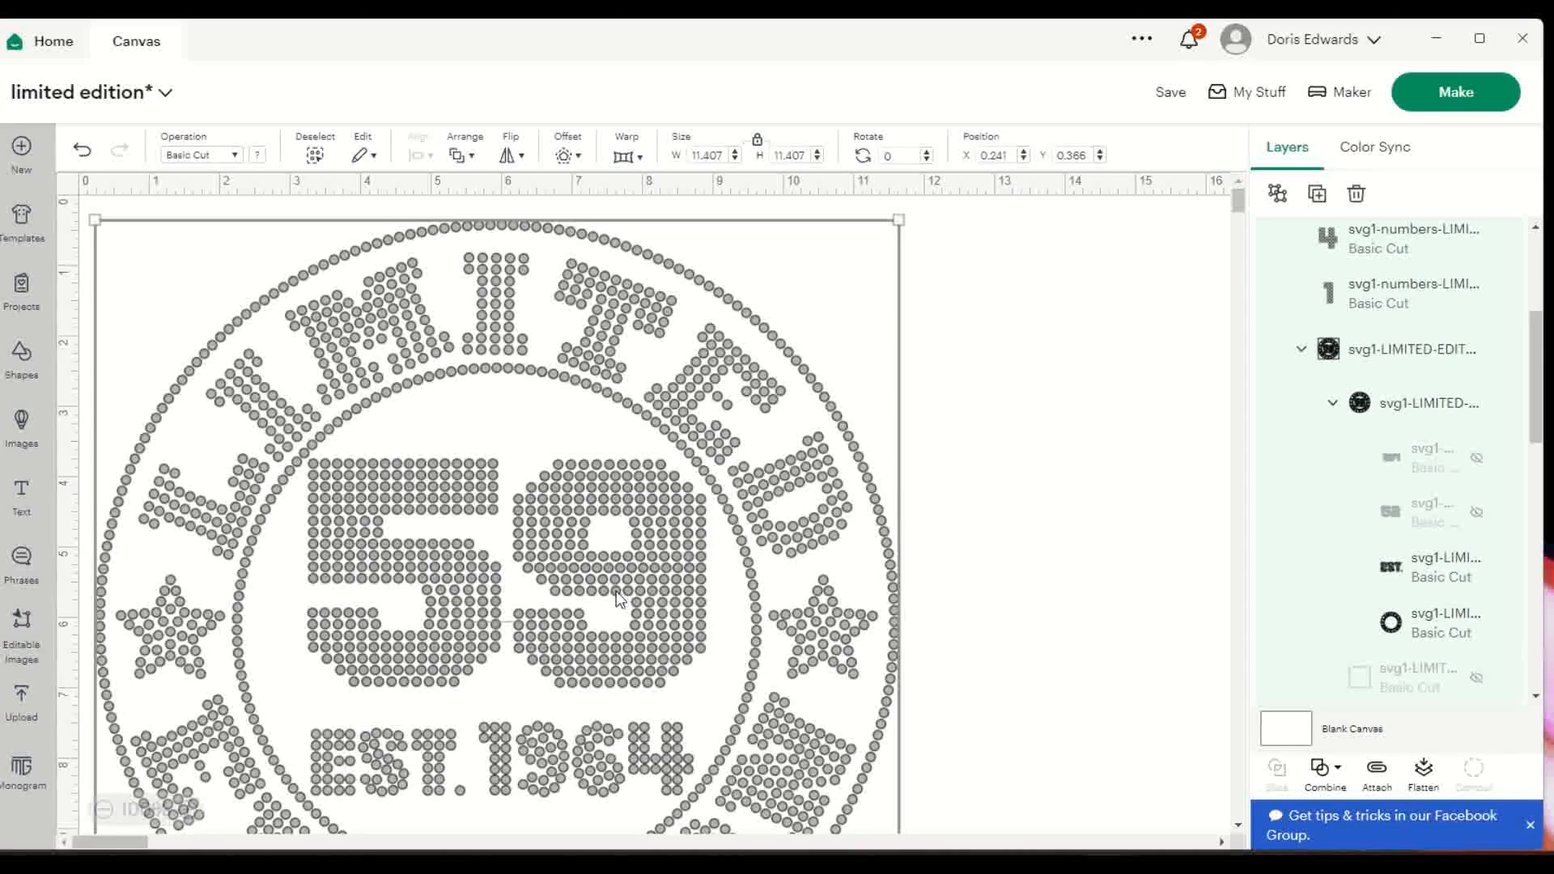
Check the grouped design's overall size, preview how its parts are laid out on the cutting mats, and return to the canvas.
{"action": "scroll", "coordinate": [615, 591], "scroll_direction": "down", "scroll_amount": 3}
{"action": "scroll", "coordinate": [616, 591], "scroll_direction": "down", "scroll_amount": 2}
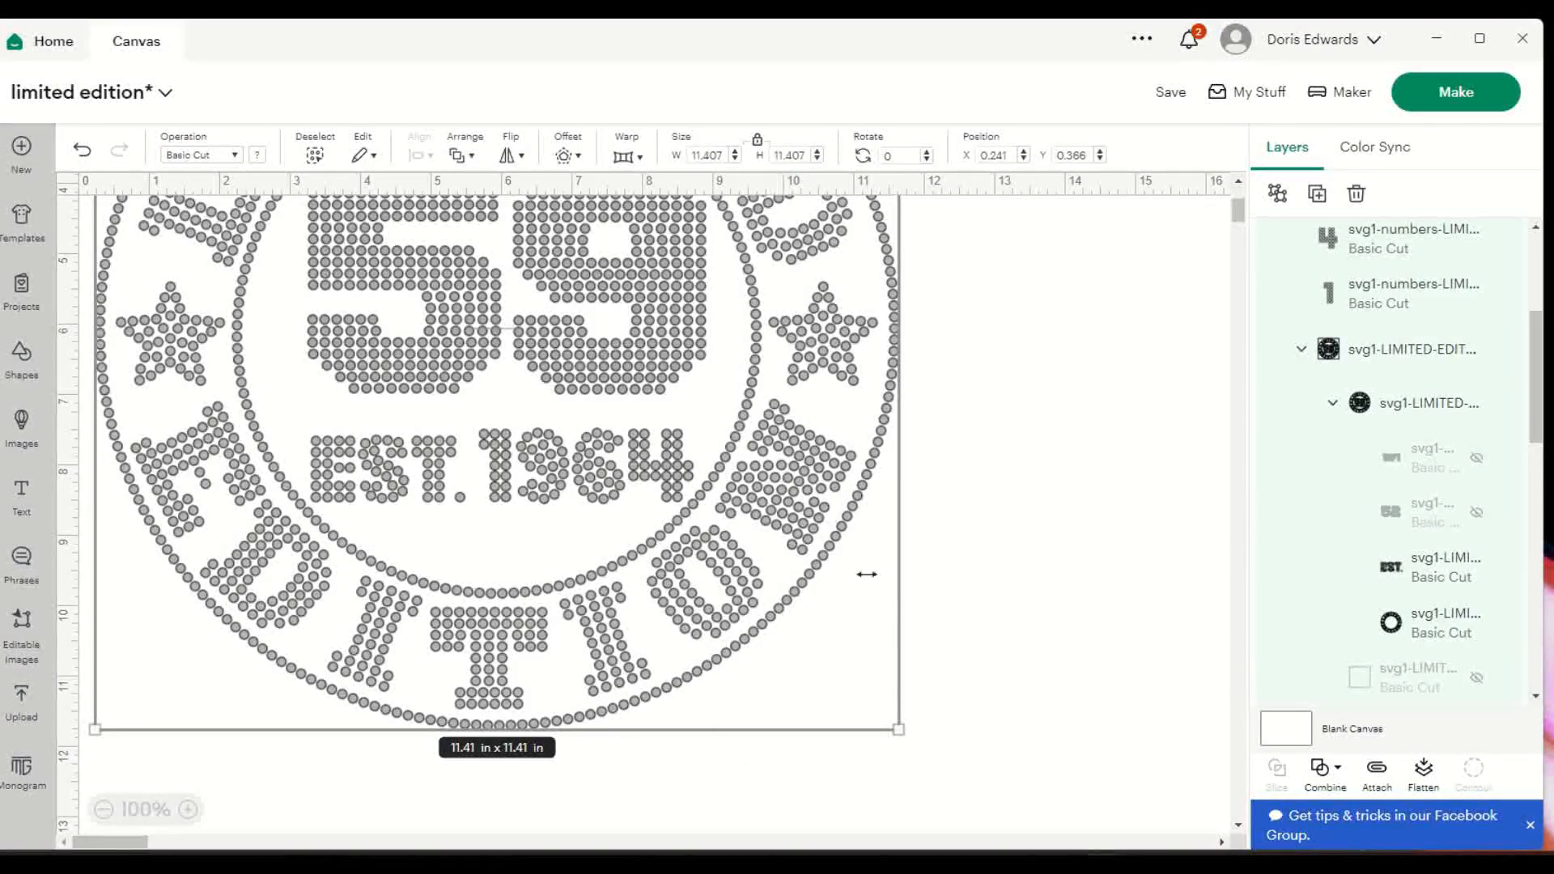
{"action": "scroll", "coordinate": [867, 574], "scroll_direction": "up", "scroll_amount": 4}
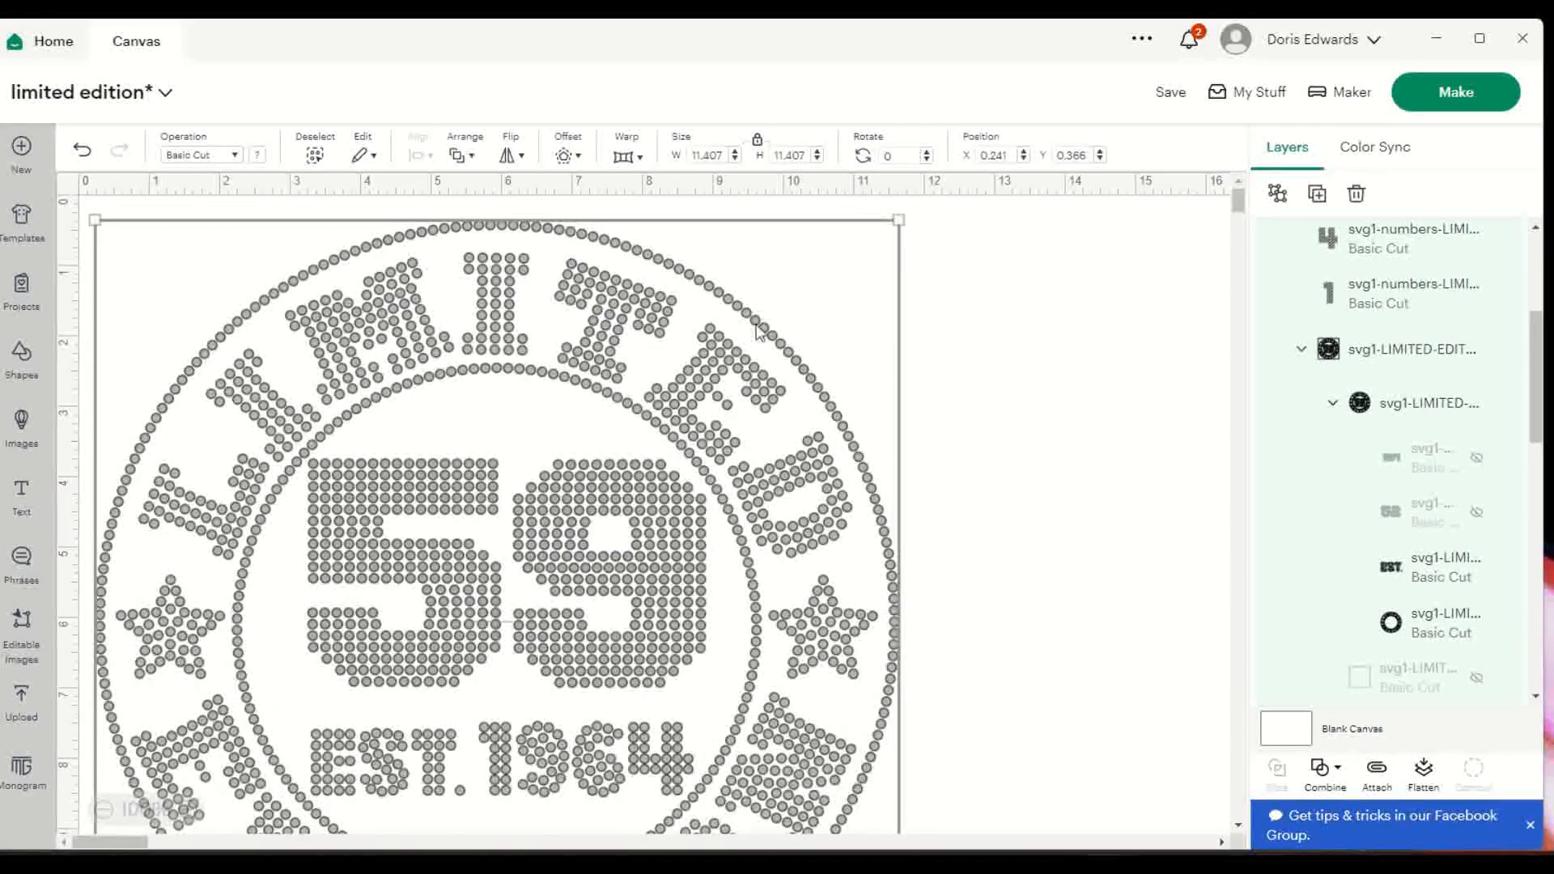
{"action": "left_click", "coordinate": [1457, 91]}
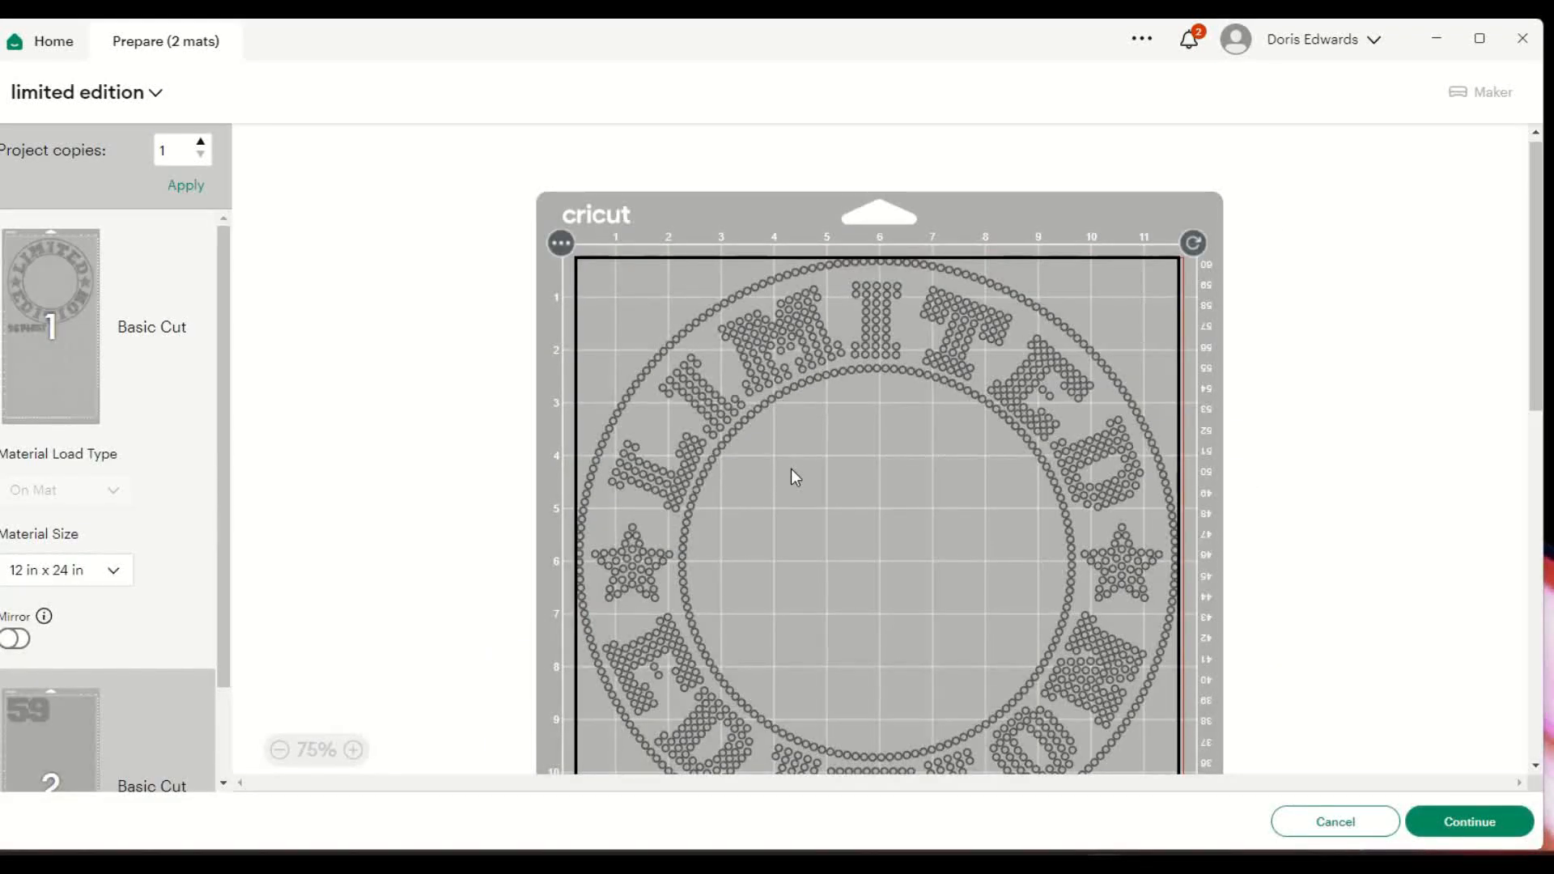
{"action": "scroll", "coordinate": [792, 471], "scroll_direction": "down", "scroll_amount": 5}
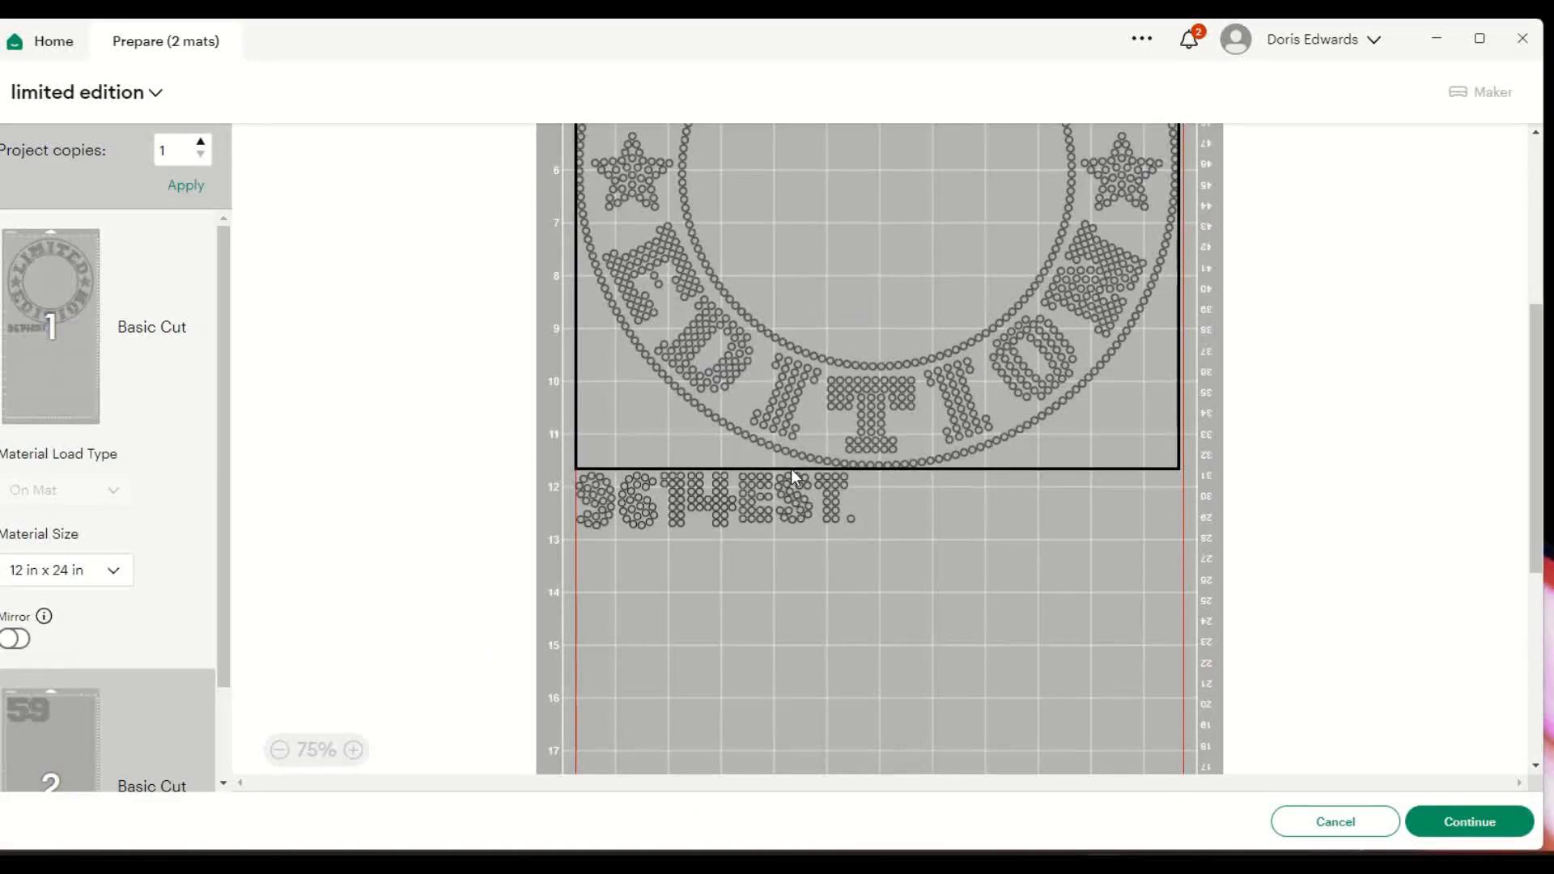
{"action": "left_click", "coordinate": [1332, 821]}
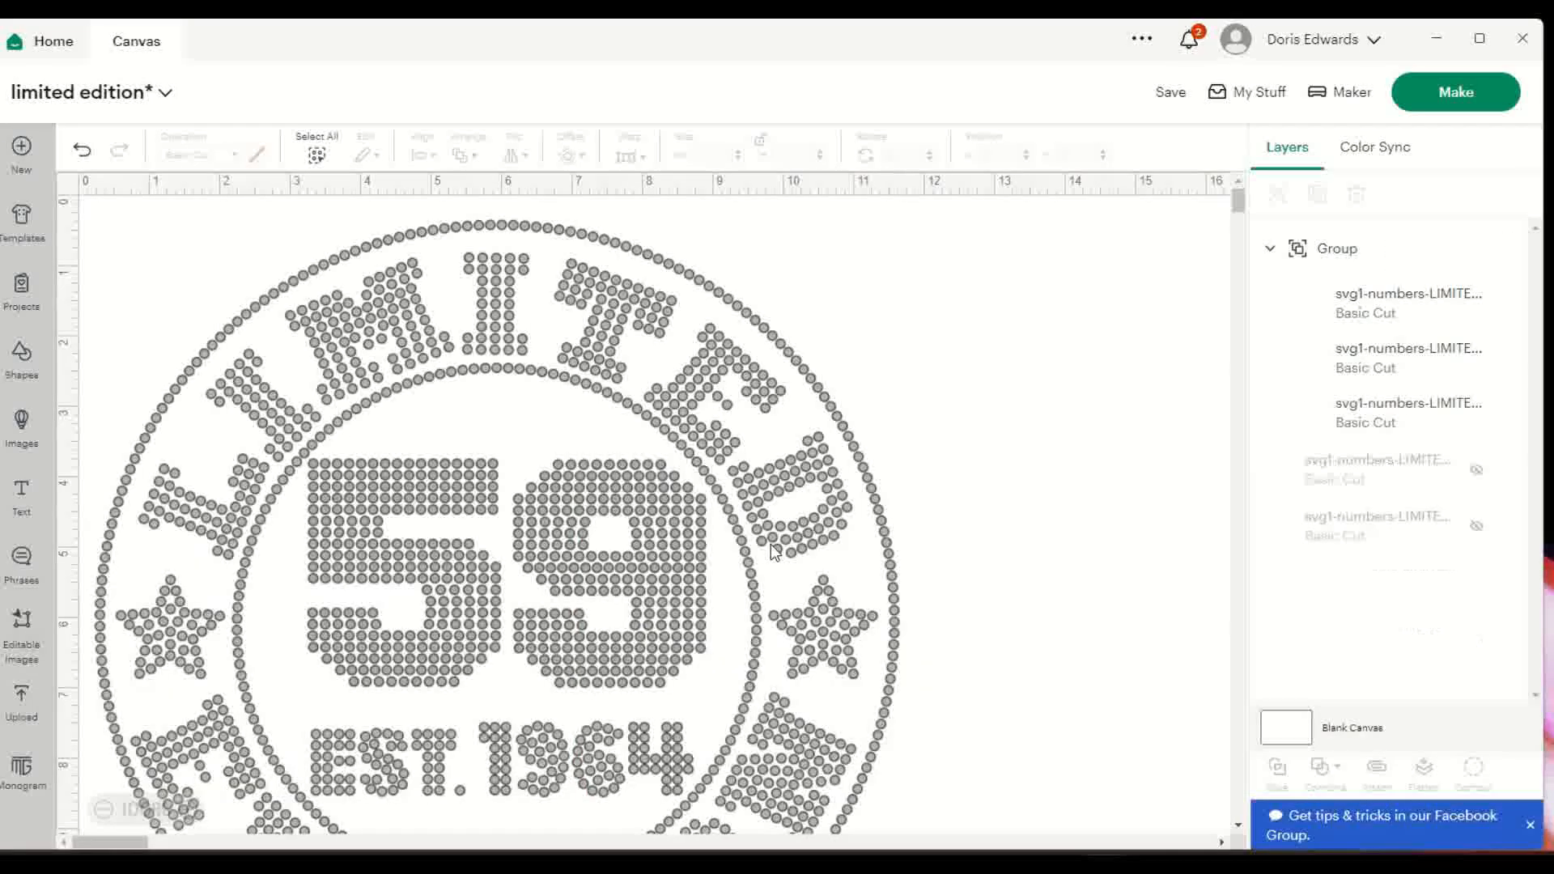
Select the entire Limited Edition design and attach all its parts so they cut in their arranged positions.
{"action": "left_click_drag", "start_coordinate": [179, 218], "coordinate": [1085, 810]}
{"action": "scroll", "coordinate": [1160, 684], "scroll_direction": "down", "scroll_amount": 2}
{"action": "left_click", "coordinate": [1381, 787]}
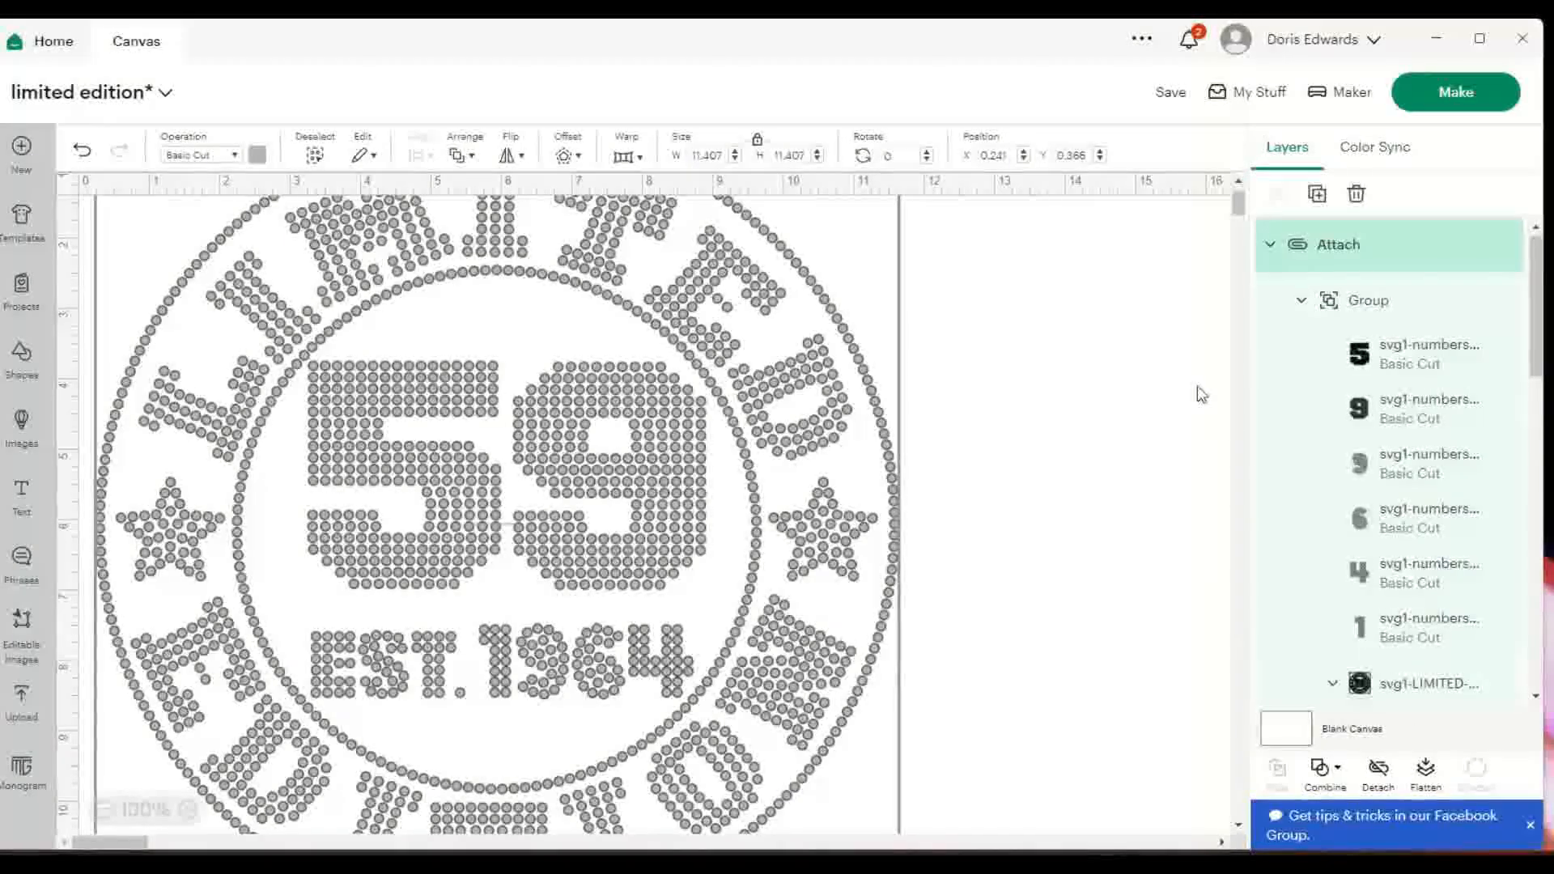
Send the attached design to mat preparation, set its material size to 12 in x 12 in, and continue to the machine connection.
{"action": "left_click", "coordinate": [1440, 97]}
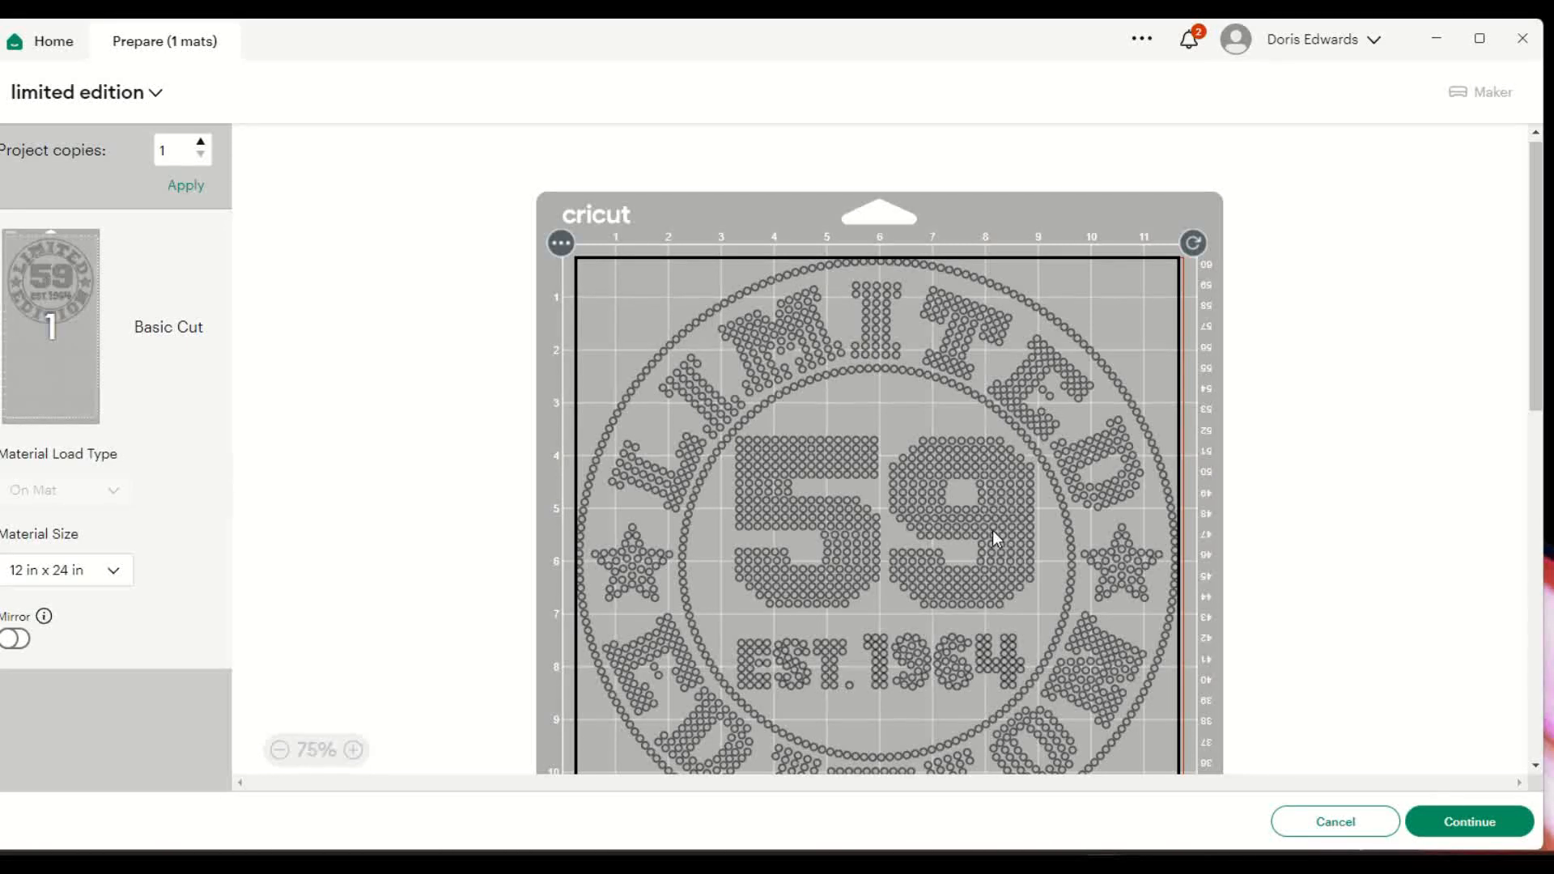
{"action": "scroll", "coordinate": [915, 507], "scroll_direction": "down", "scroll_amount": 3}
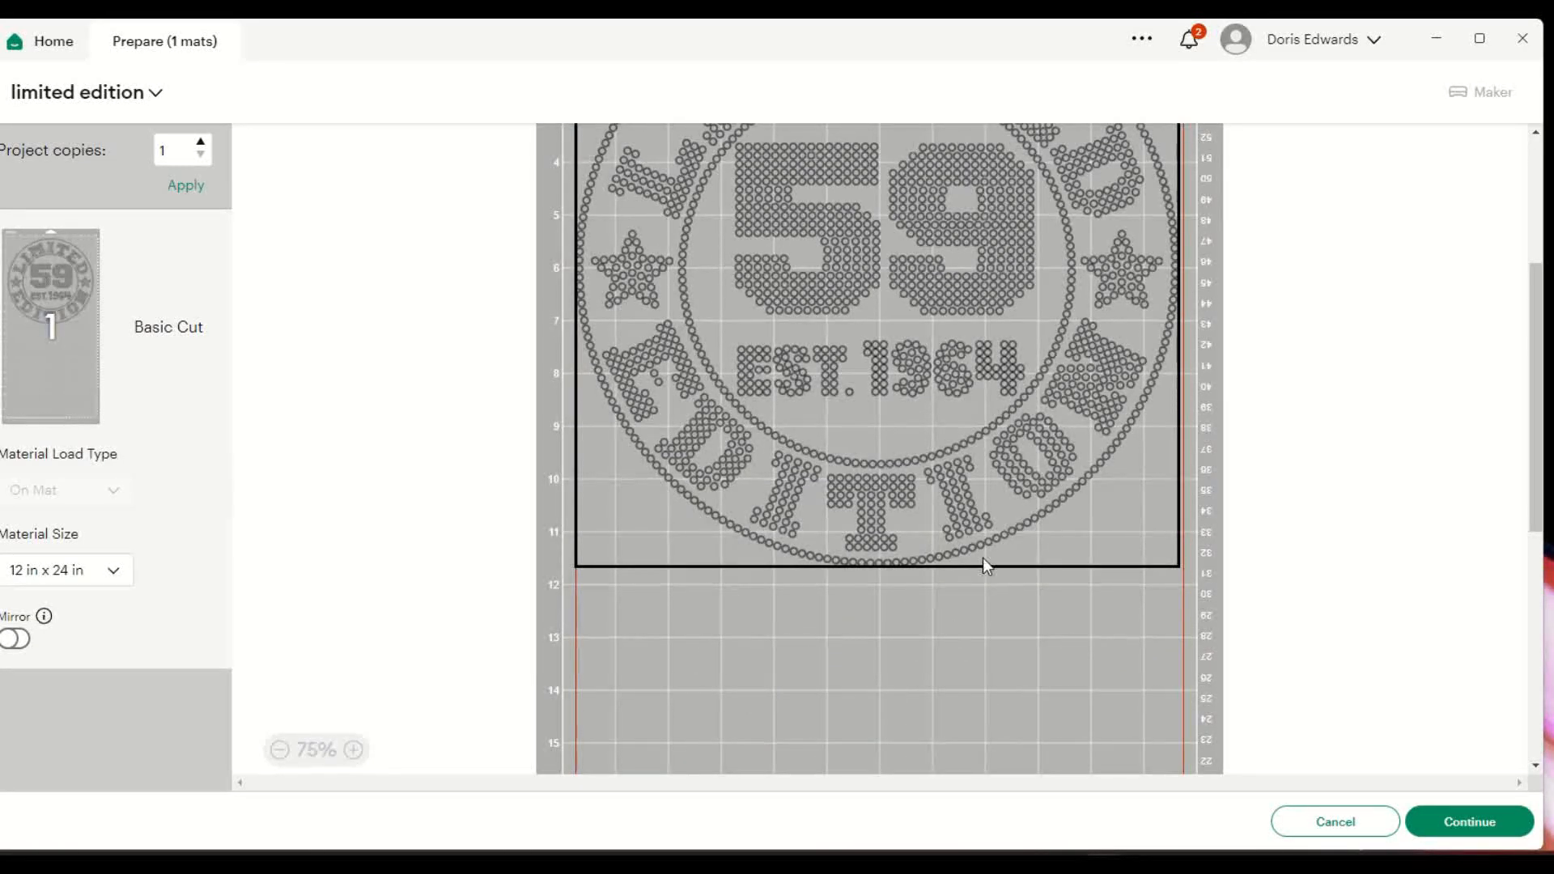
{"action": "scroll", "coordinate": [915, 656], "scroll_direction": "up", "scroll_amount": 3}
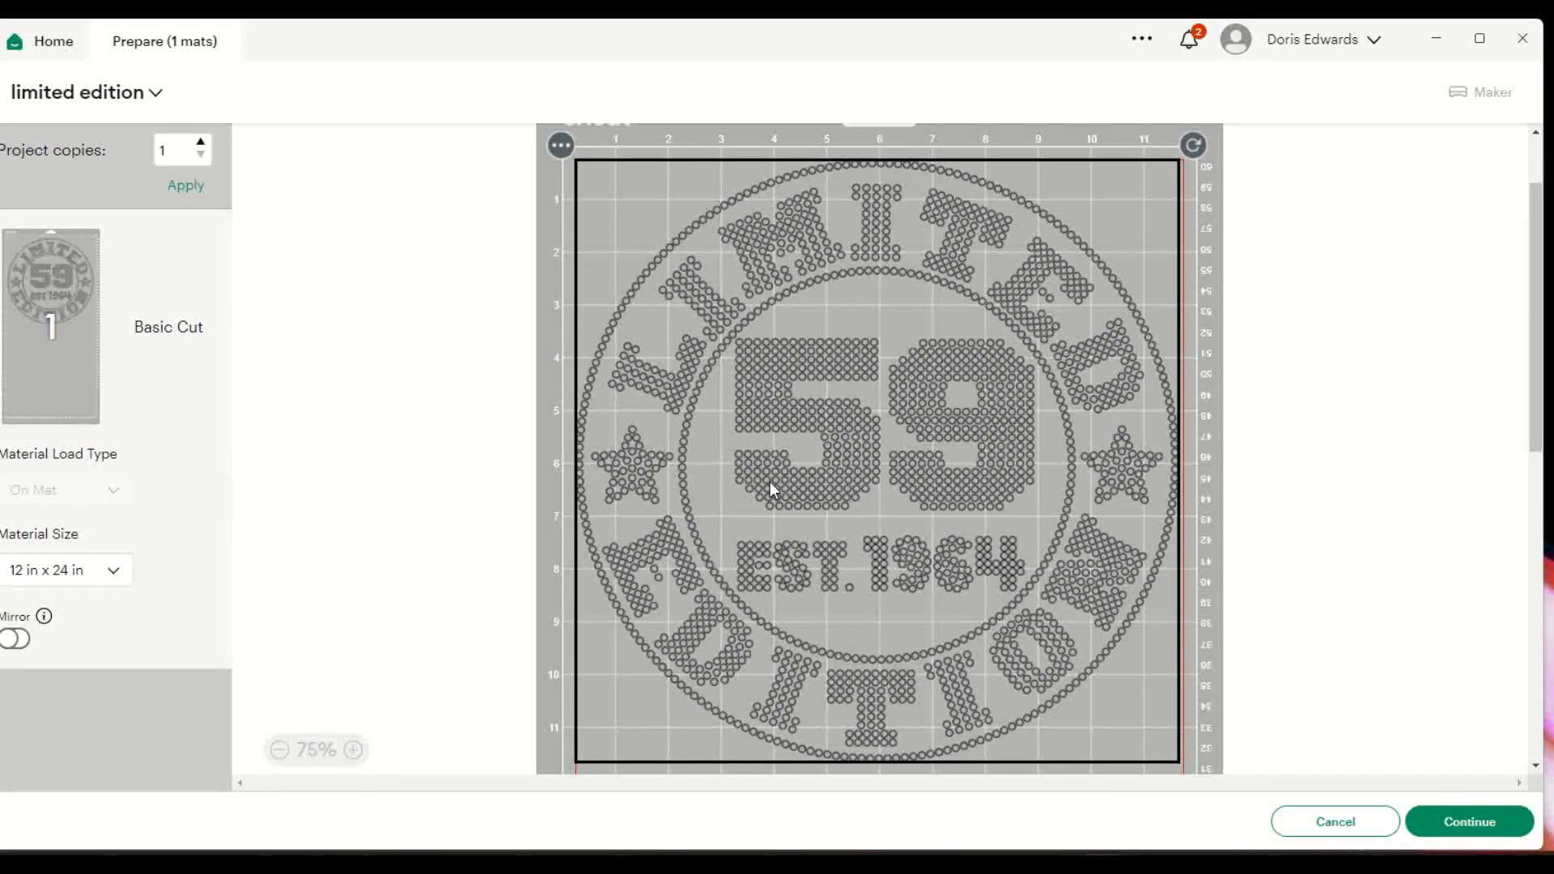
{"action": "scroll", "coordinate": [770, 482], "scroll_direction": "down", "scroll_amount": 3}
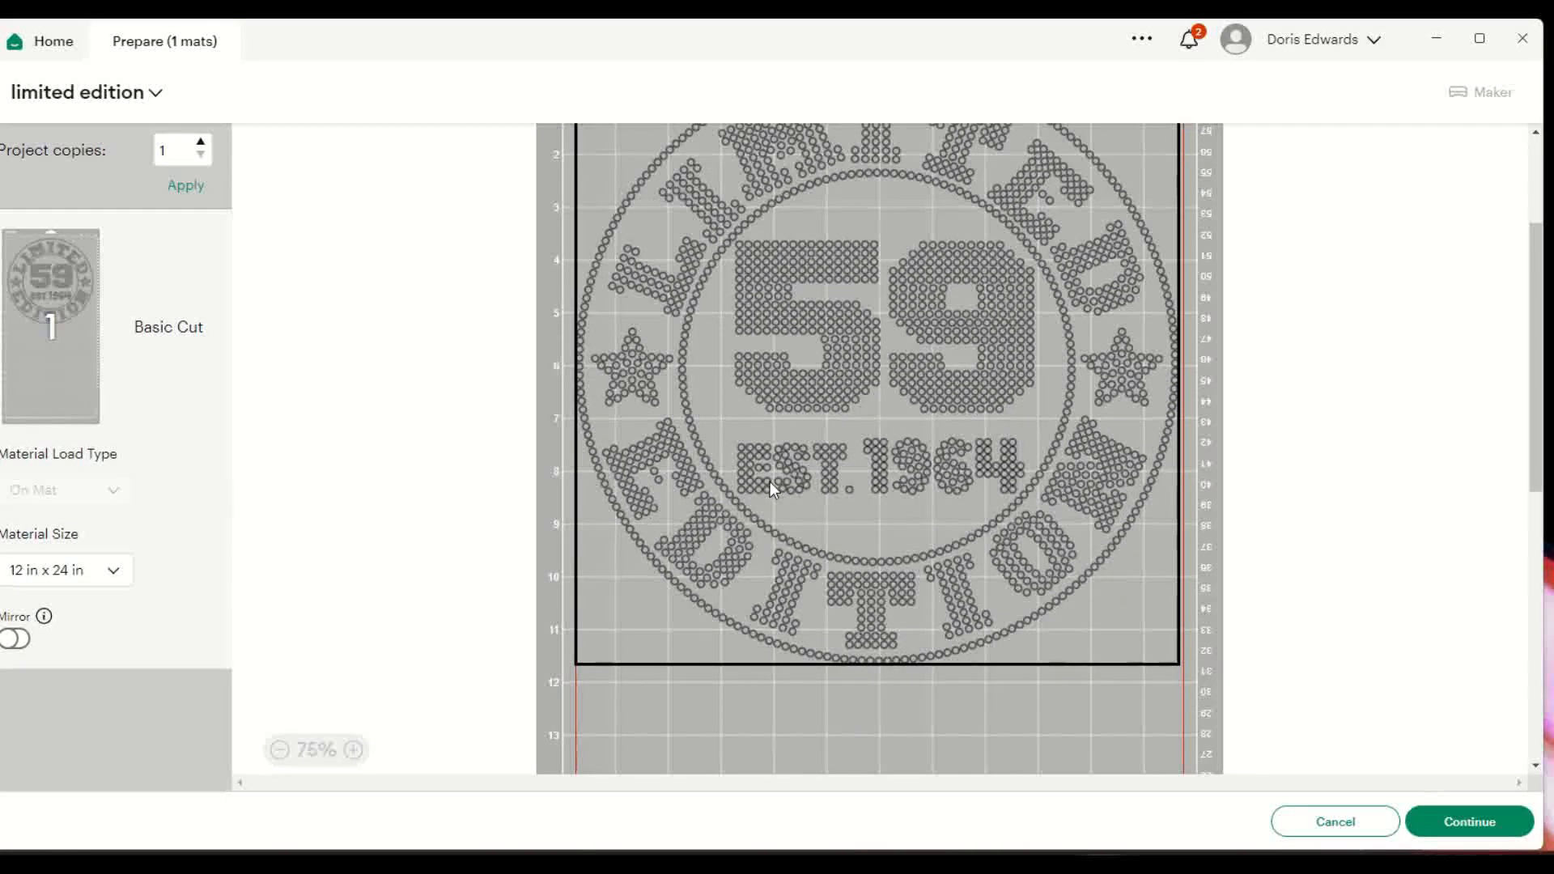
{"action": "left_click", "coordinate": [63, 585]}
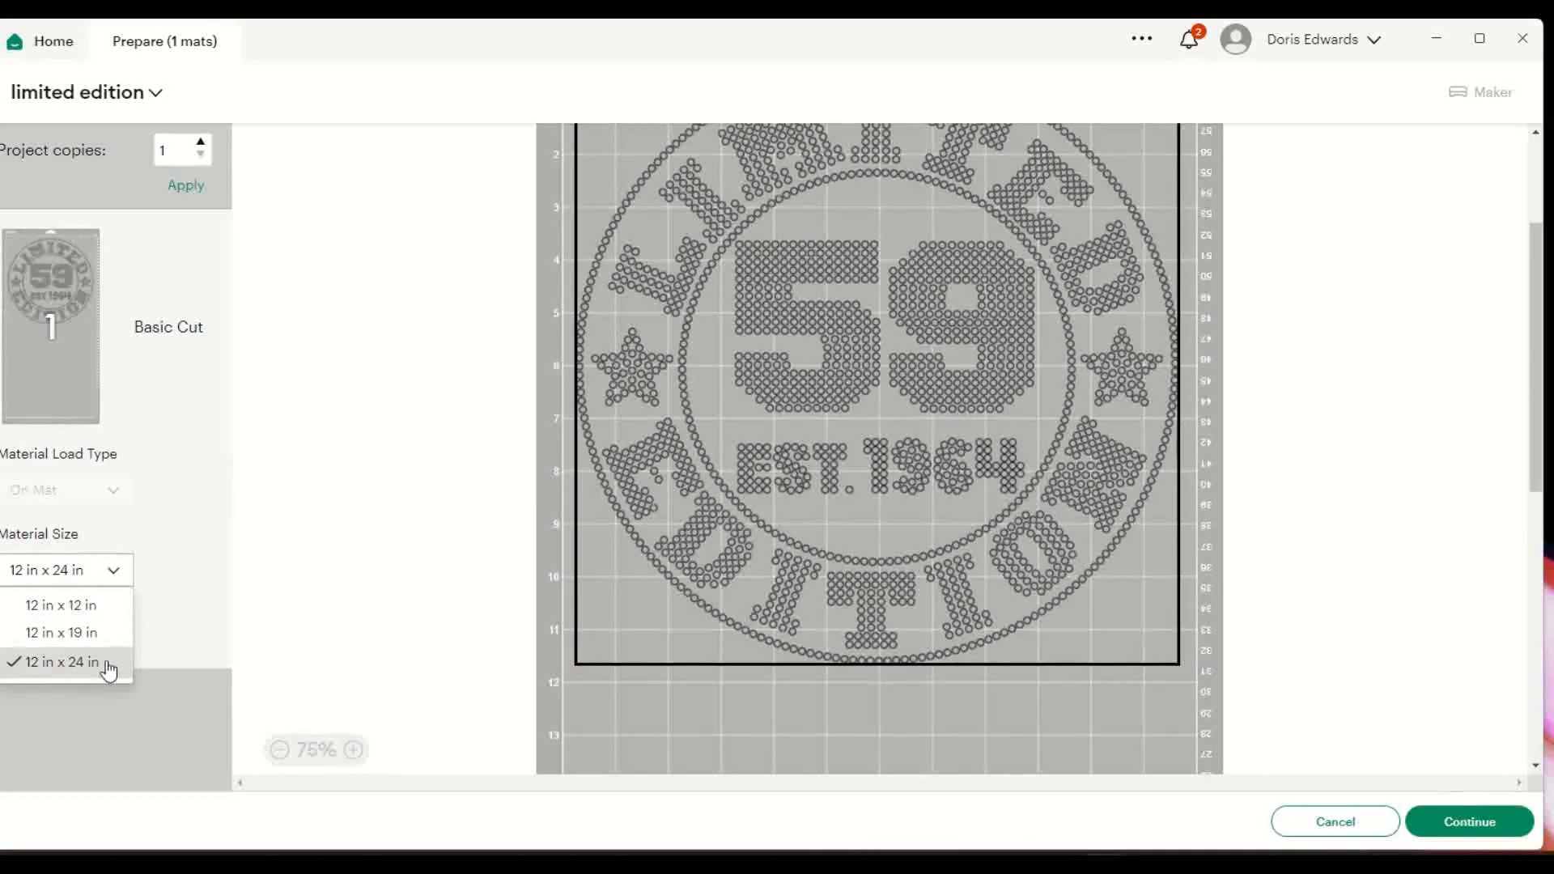
{"action": "left_click", "coordinate": [99, 607]}
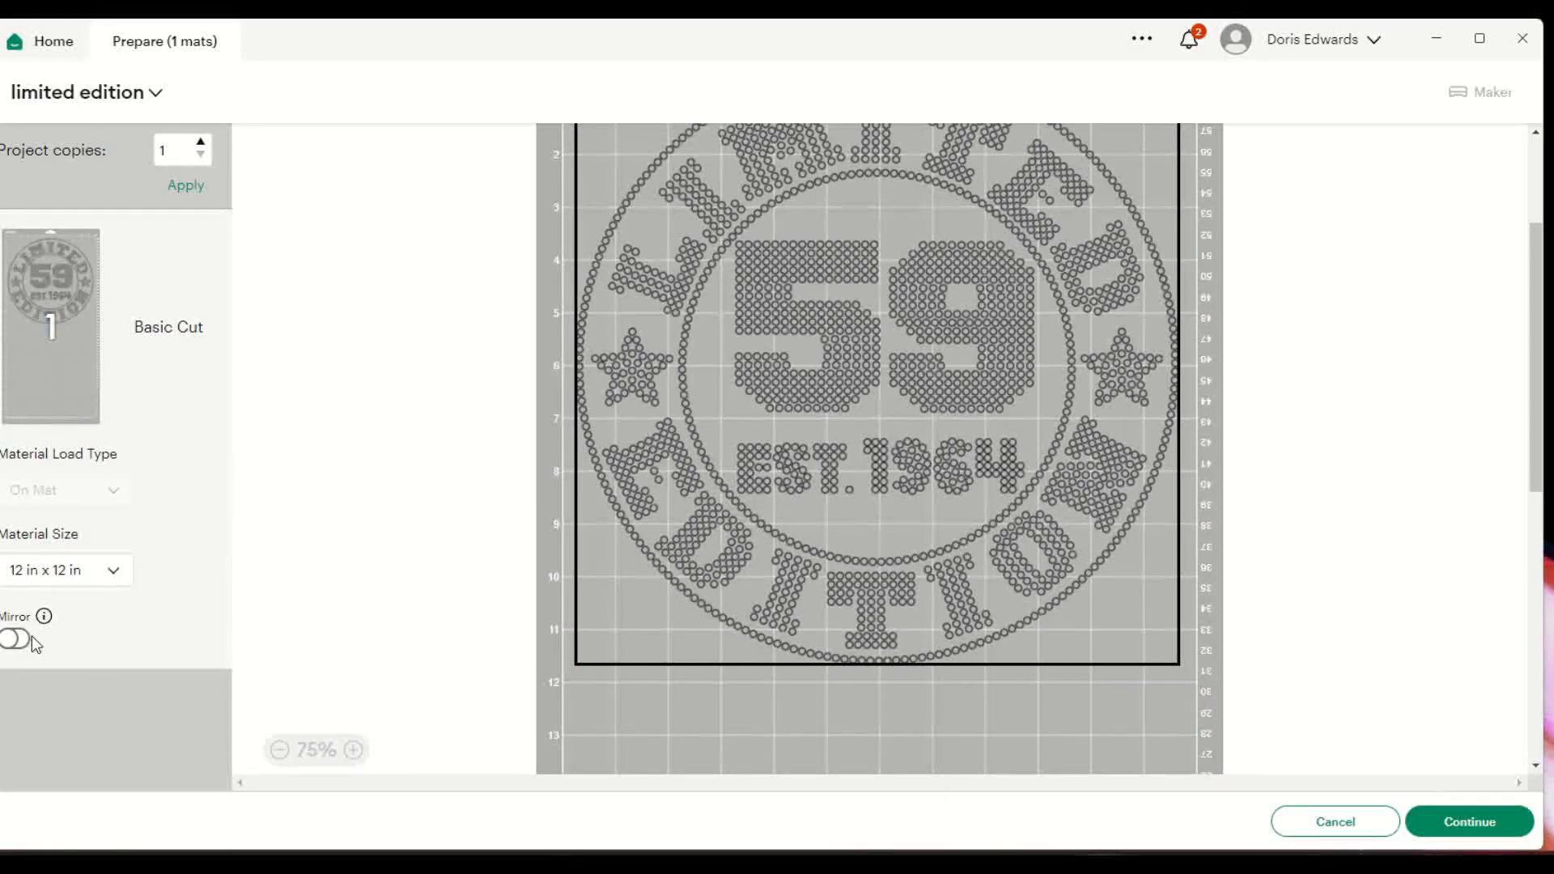
{"action": "scroll", "coordinate": [1020, 476], "scroll_direction": "down", "scroll_amount": 5}
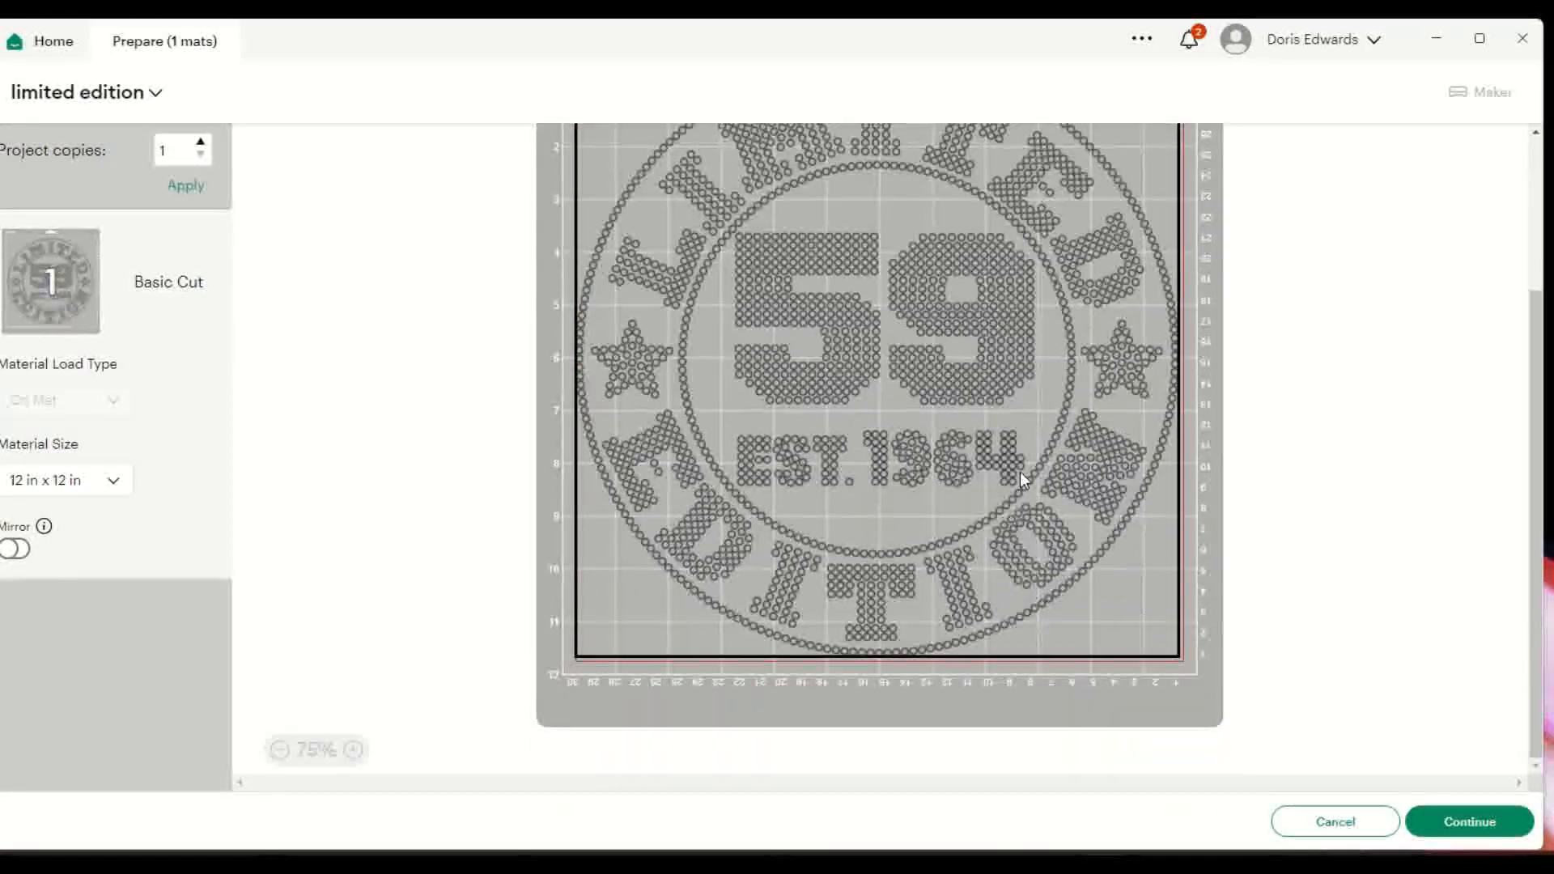
{"action": "left_click", "coordinate": [1472, 825]}
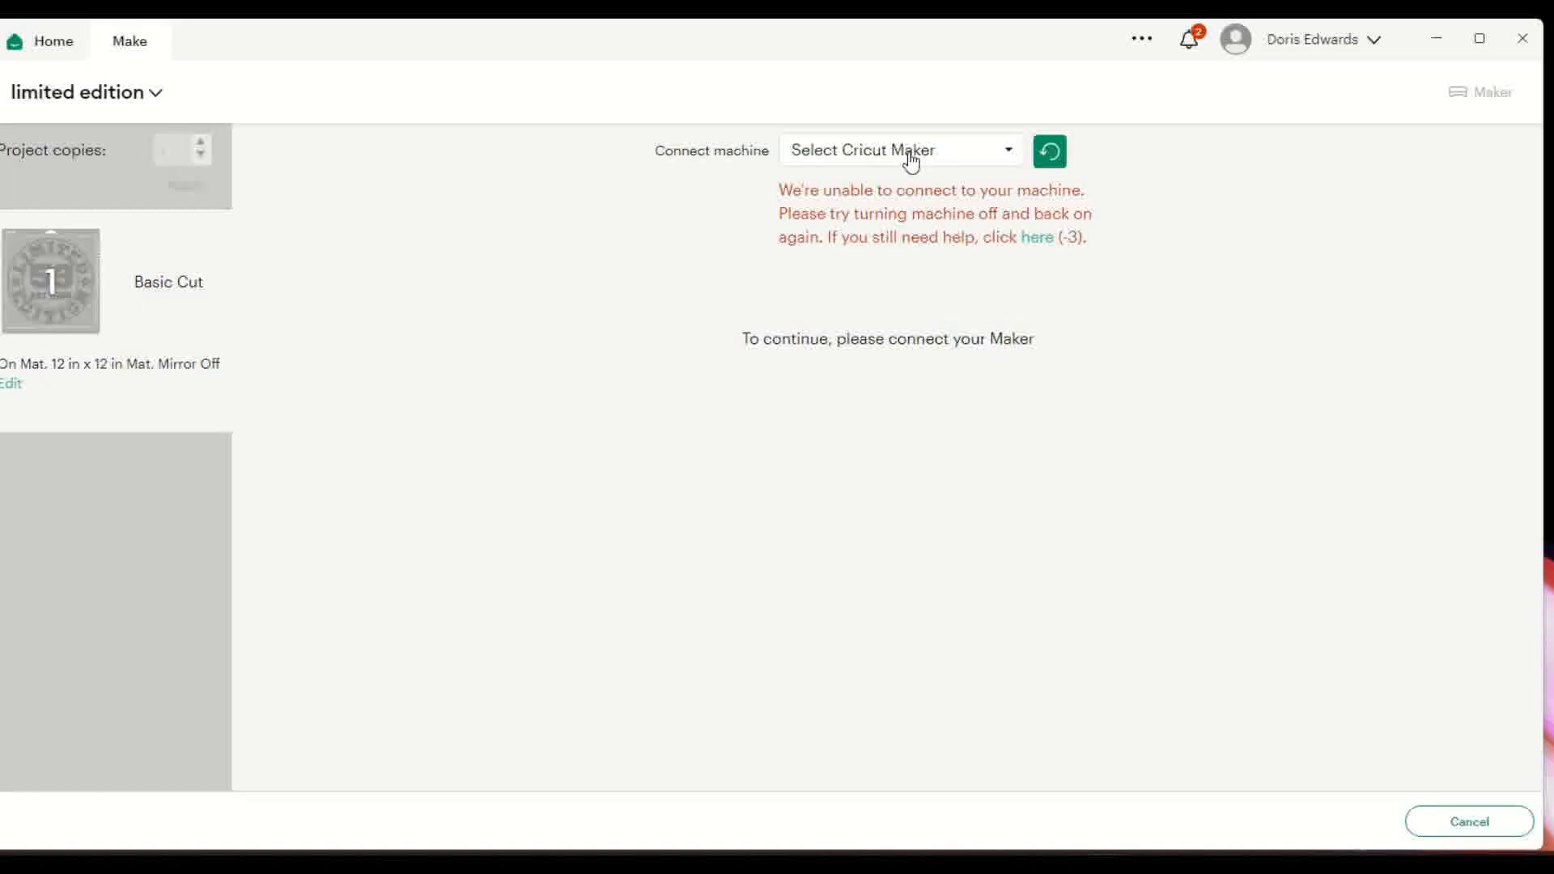
Try to connect to the Maker : 51A1 Bluetooth machine, refreshing the machine connection before and after selecting it.
{"action": "left_click", "coordinate": [1050, 162]}
{"action": "left_click", "coordinate": [1050, 156]}
{"action": "left_click", "coordinate": [1066, 162]}
{"action": "left_click", "coordinate": [990, 160]}
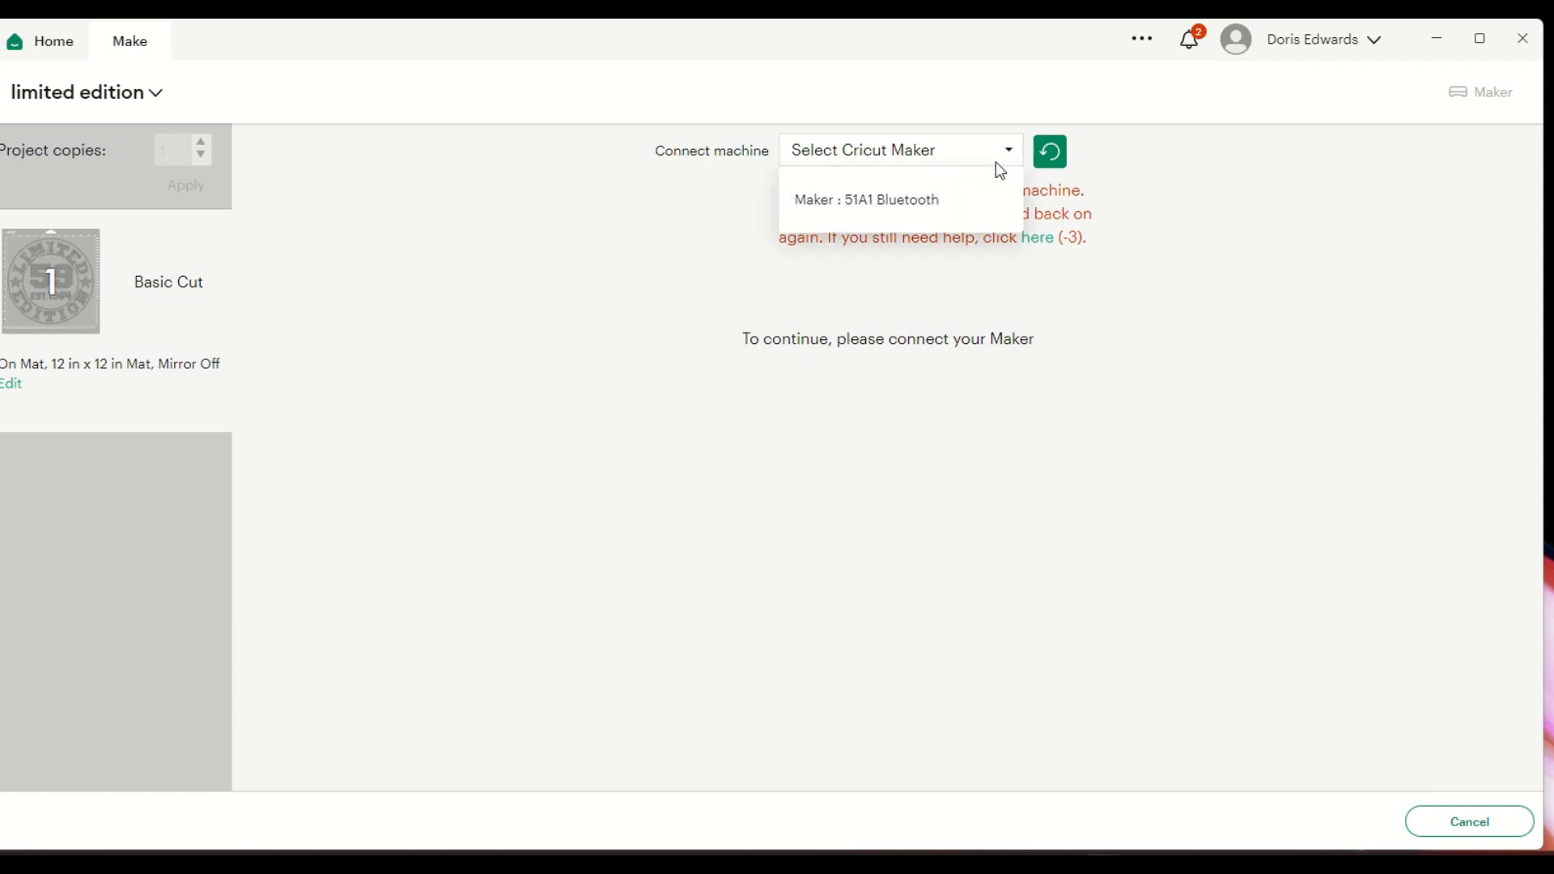
{"action": "left_click", "coordinate": [901, 200]}
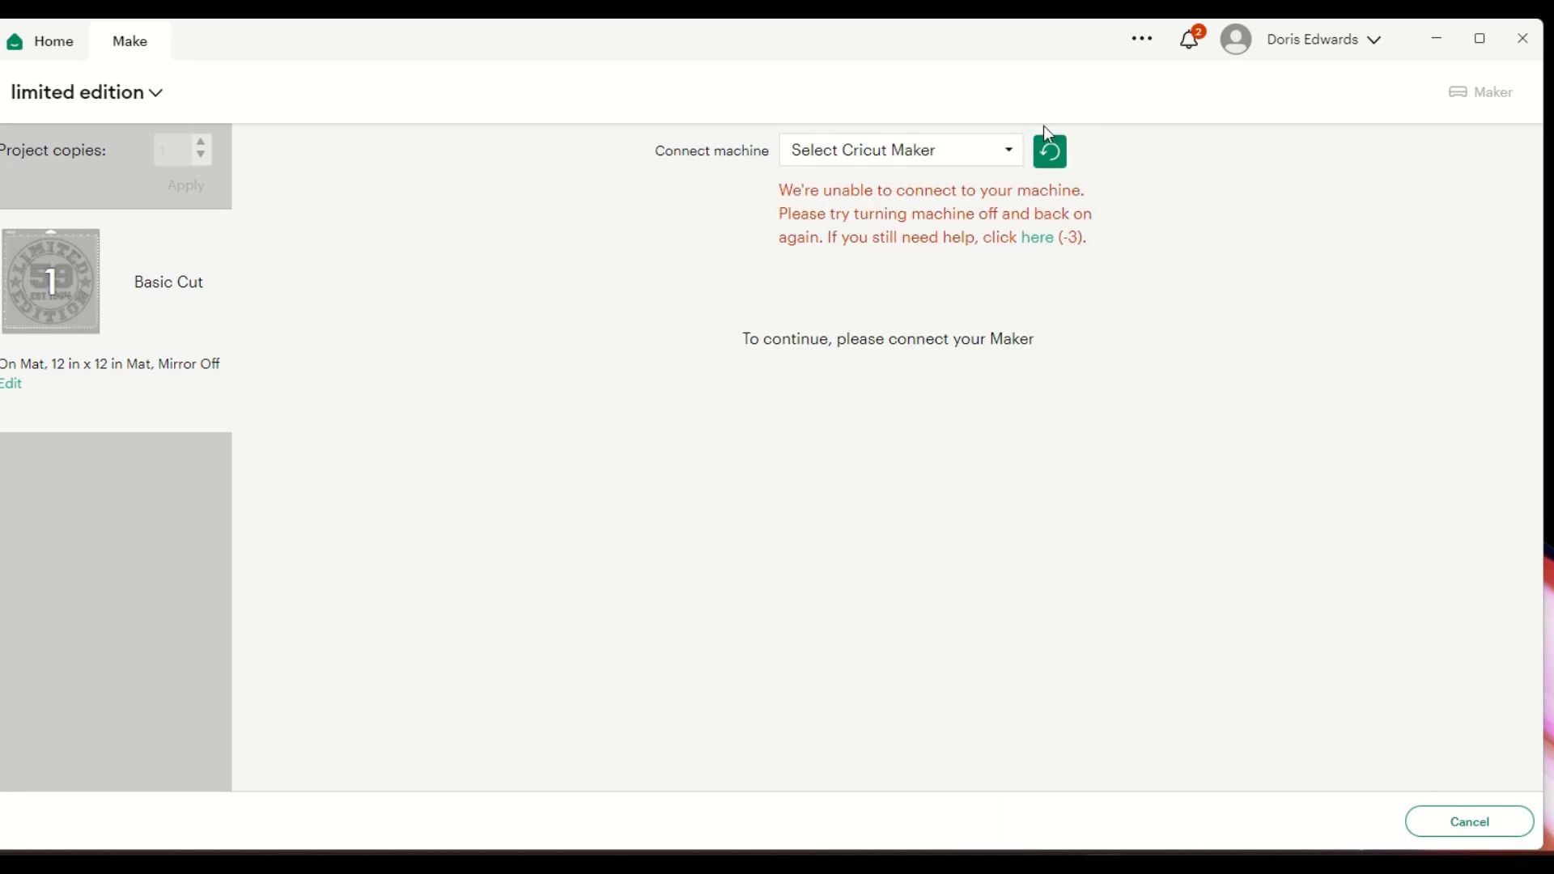
{"action": "left_click", "coordinate": [1050, 151]}
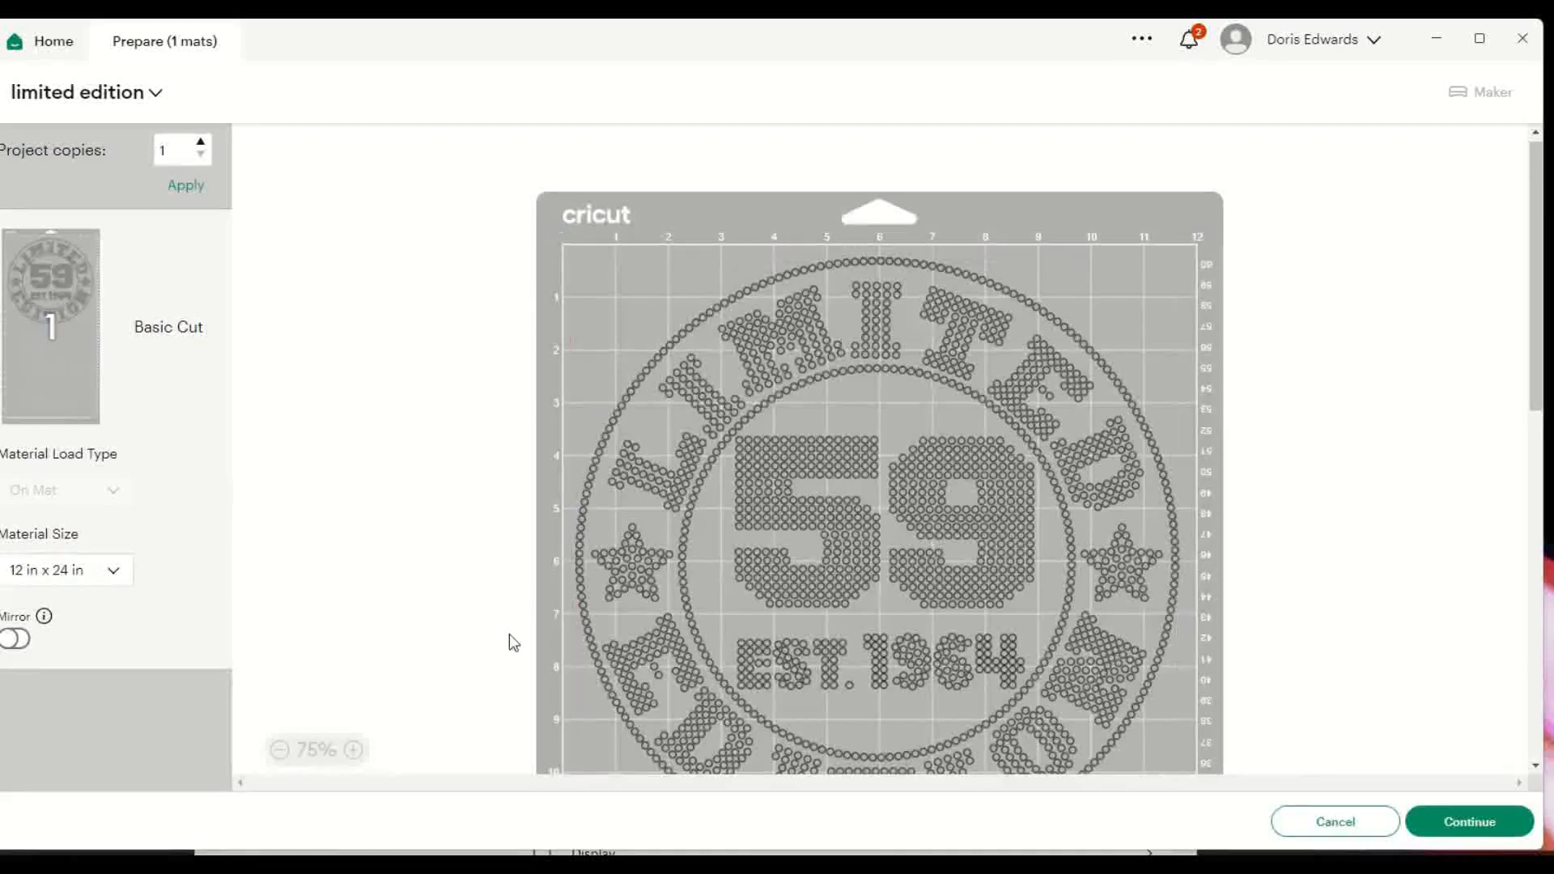
Set the prepared mat's material size to 12 in x 12 in again and proceed to the base material selection.
{"action": "left_click", "coordinate": [112, 568]}
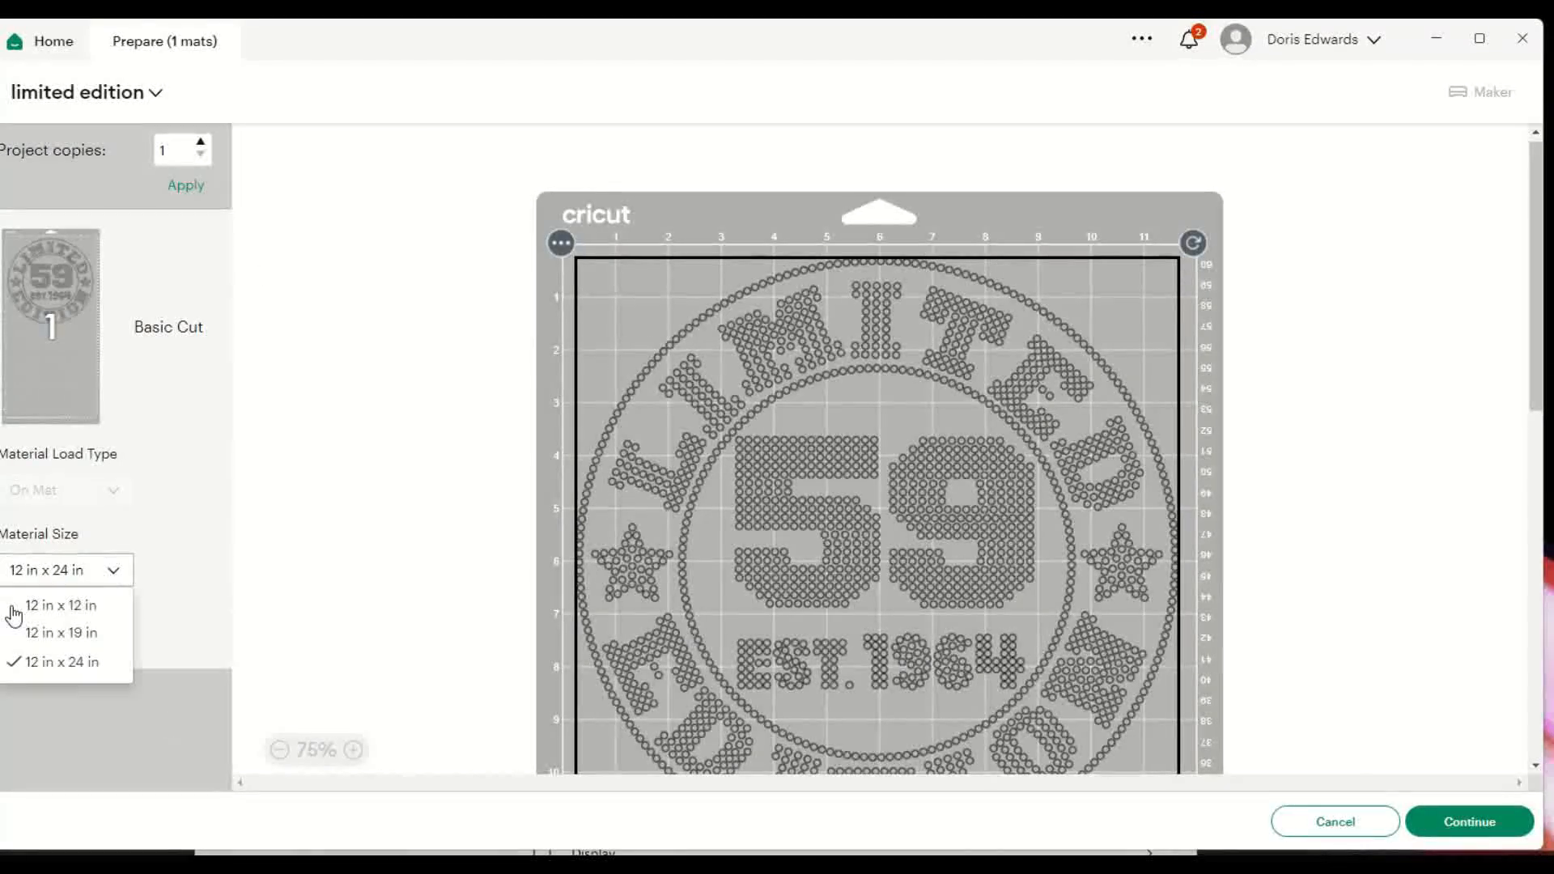
{"action": "left_click", "coordinate": [94, 608]}
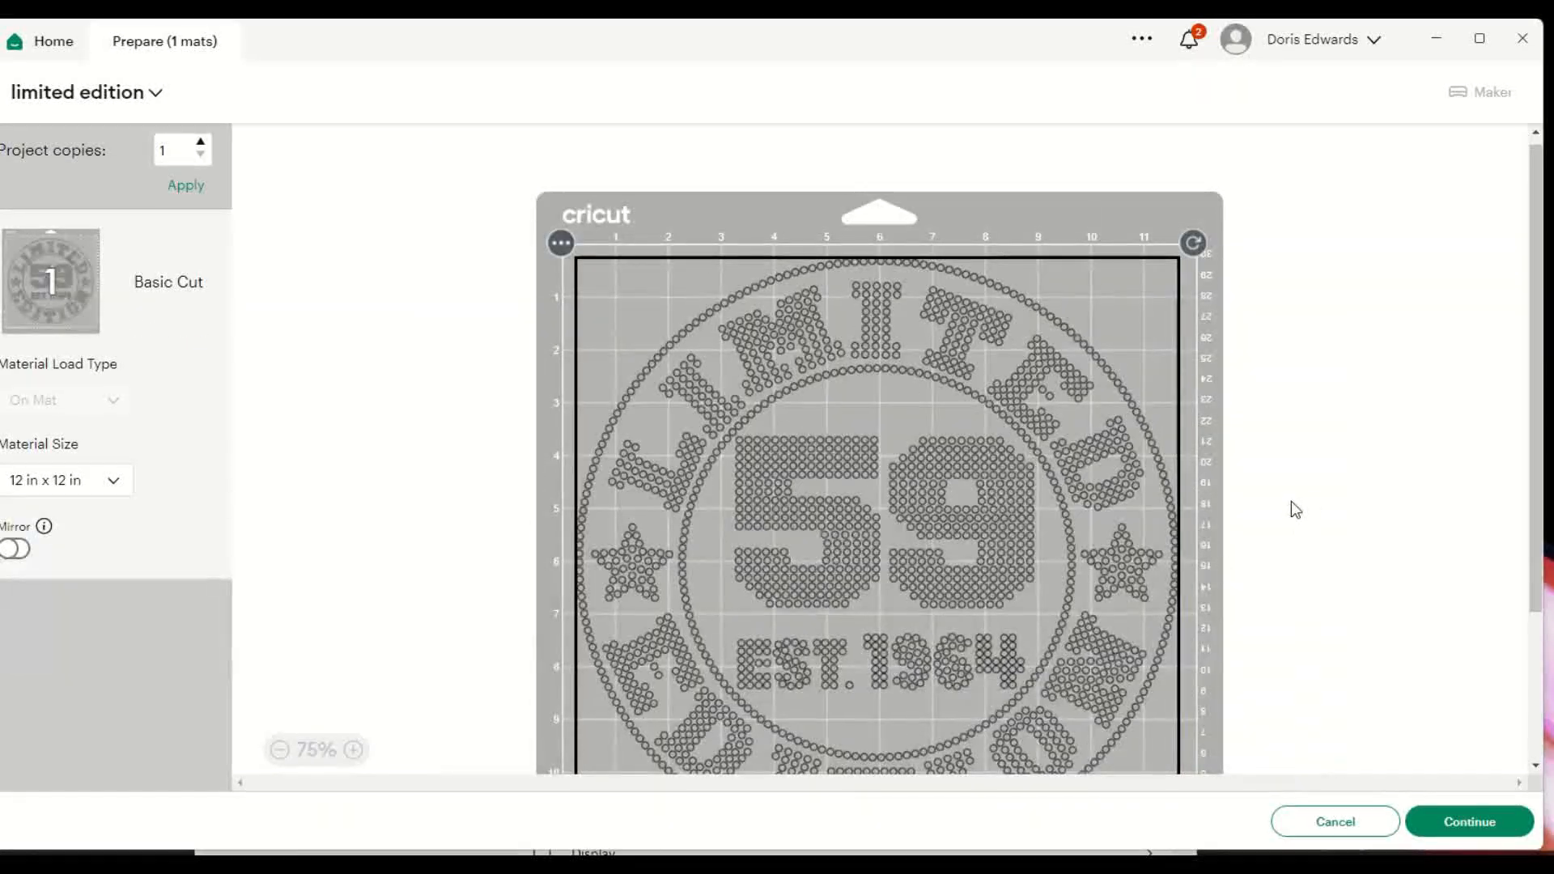
{"action": "scroll", "coordinate": [1129, 515], "scroll_direction": "down", "scroll_amount": 1}
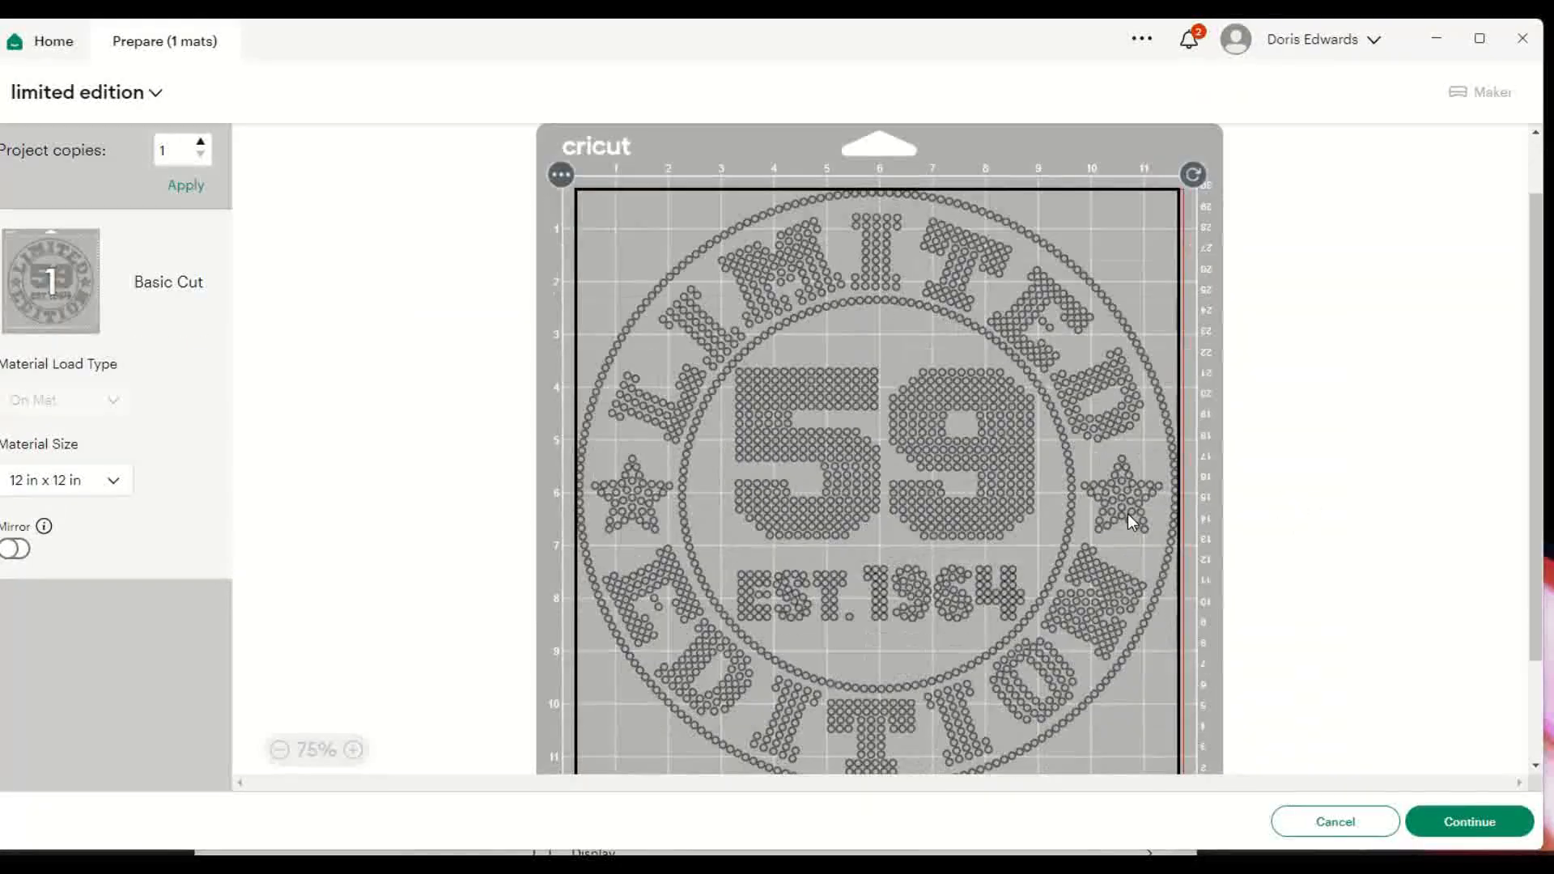
{"action": "scroll", "coordinate": [1128, 513], "scroll_direction": "down", "scroll_amount": 2}
{"action": "left_click", "coordinate": [1472, 821]}
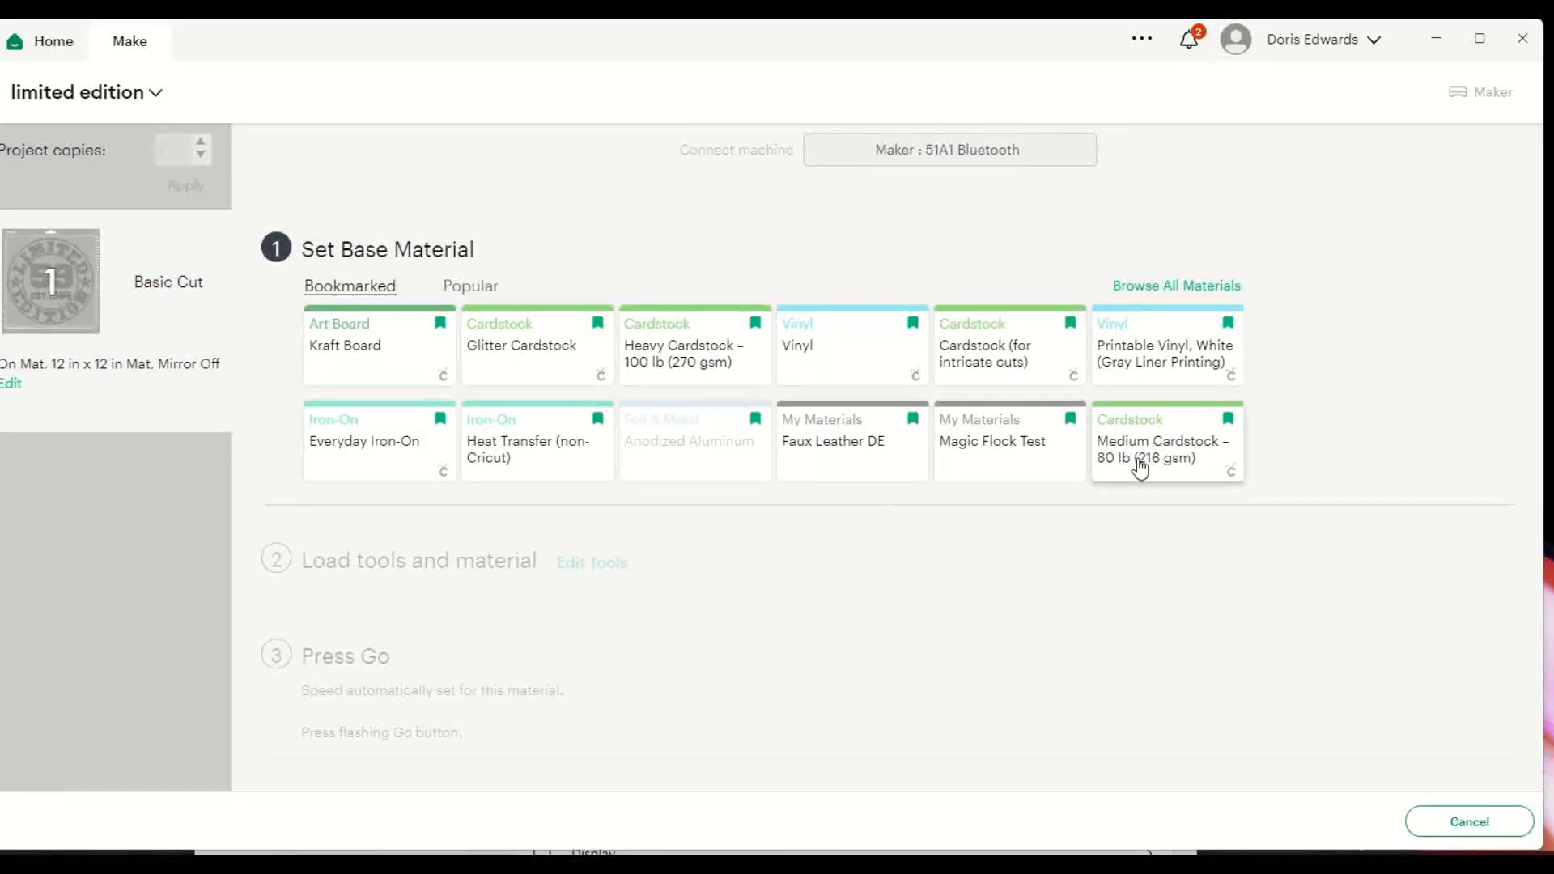
Set the base material to Magic Flock Test with More pressure.
{"action": "left_click", "coordinate": [994, 447]}
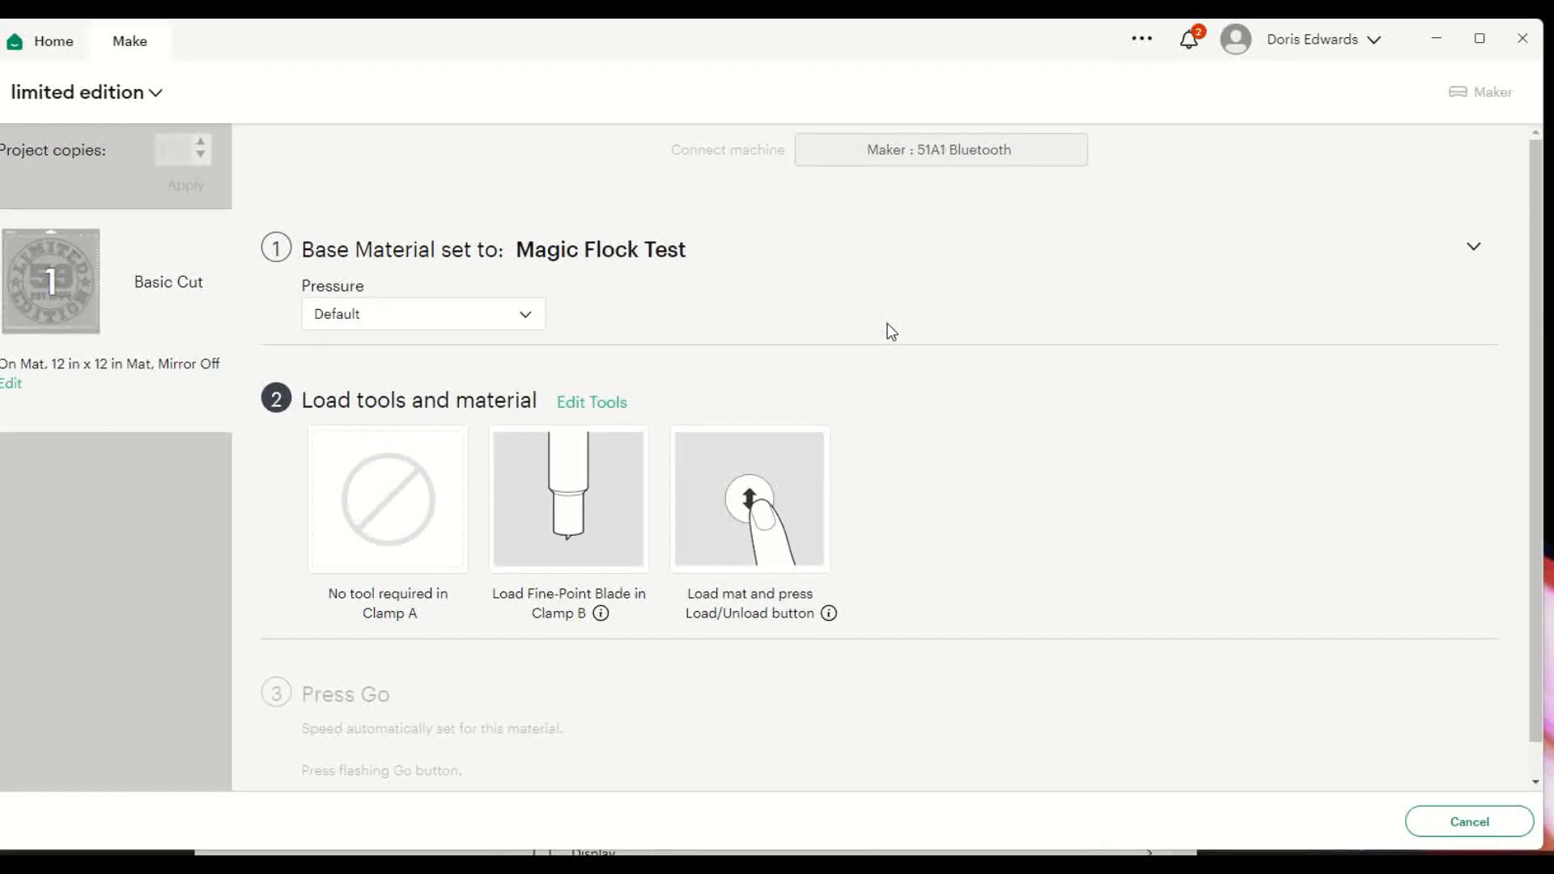
{"action": "left_click", "coordinate": [529, 323]}
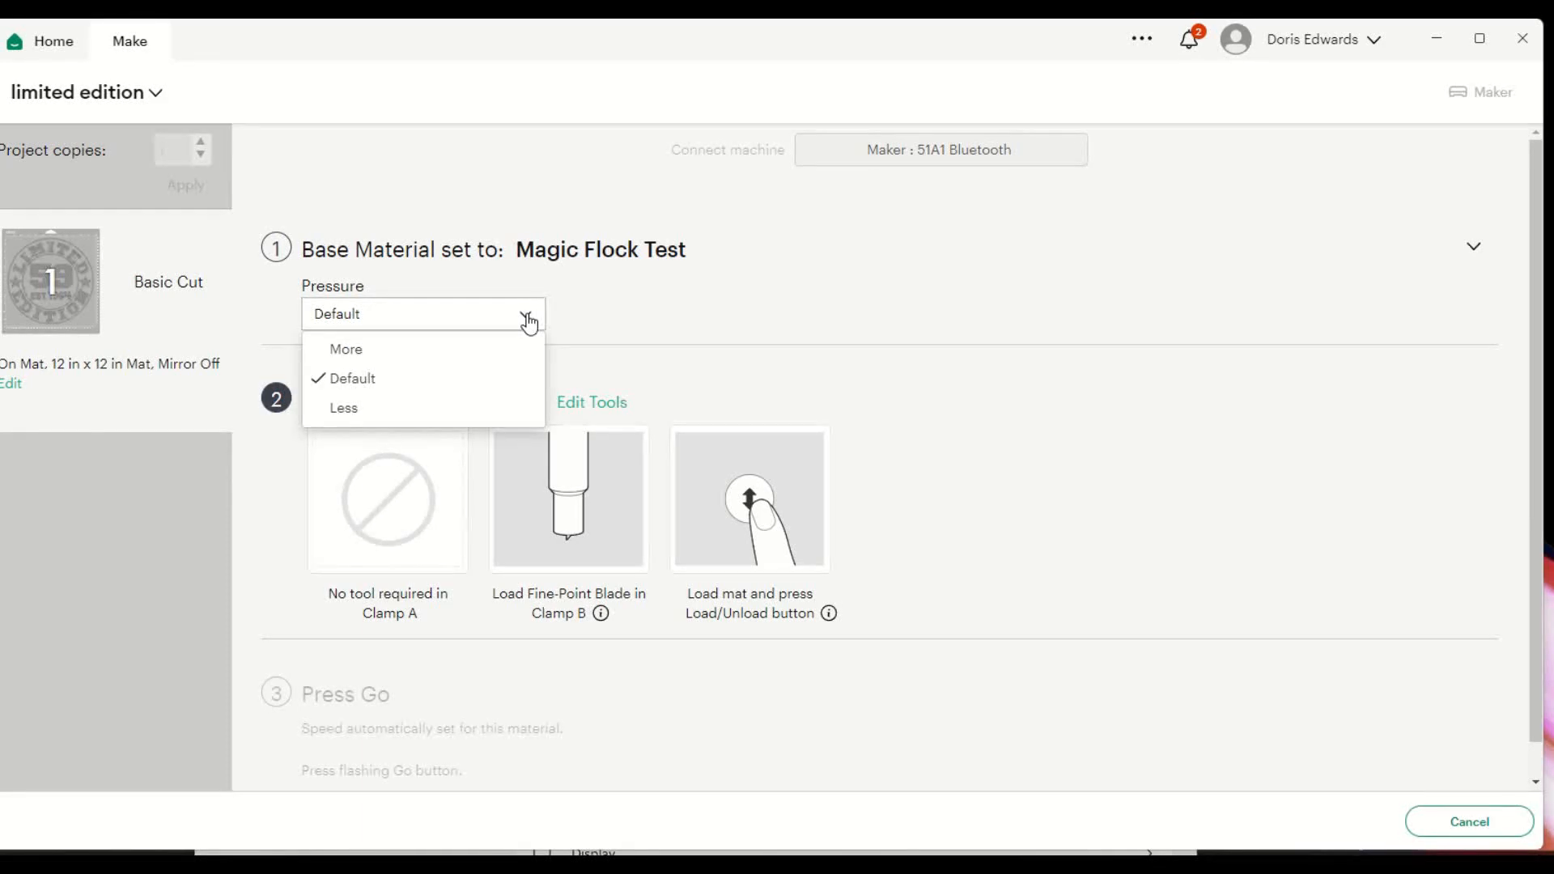
{"action": "left_click", "coordinate": [364, 354]}
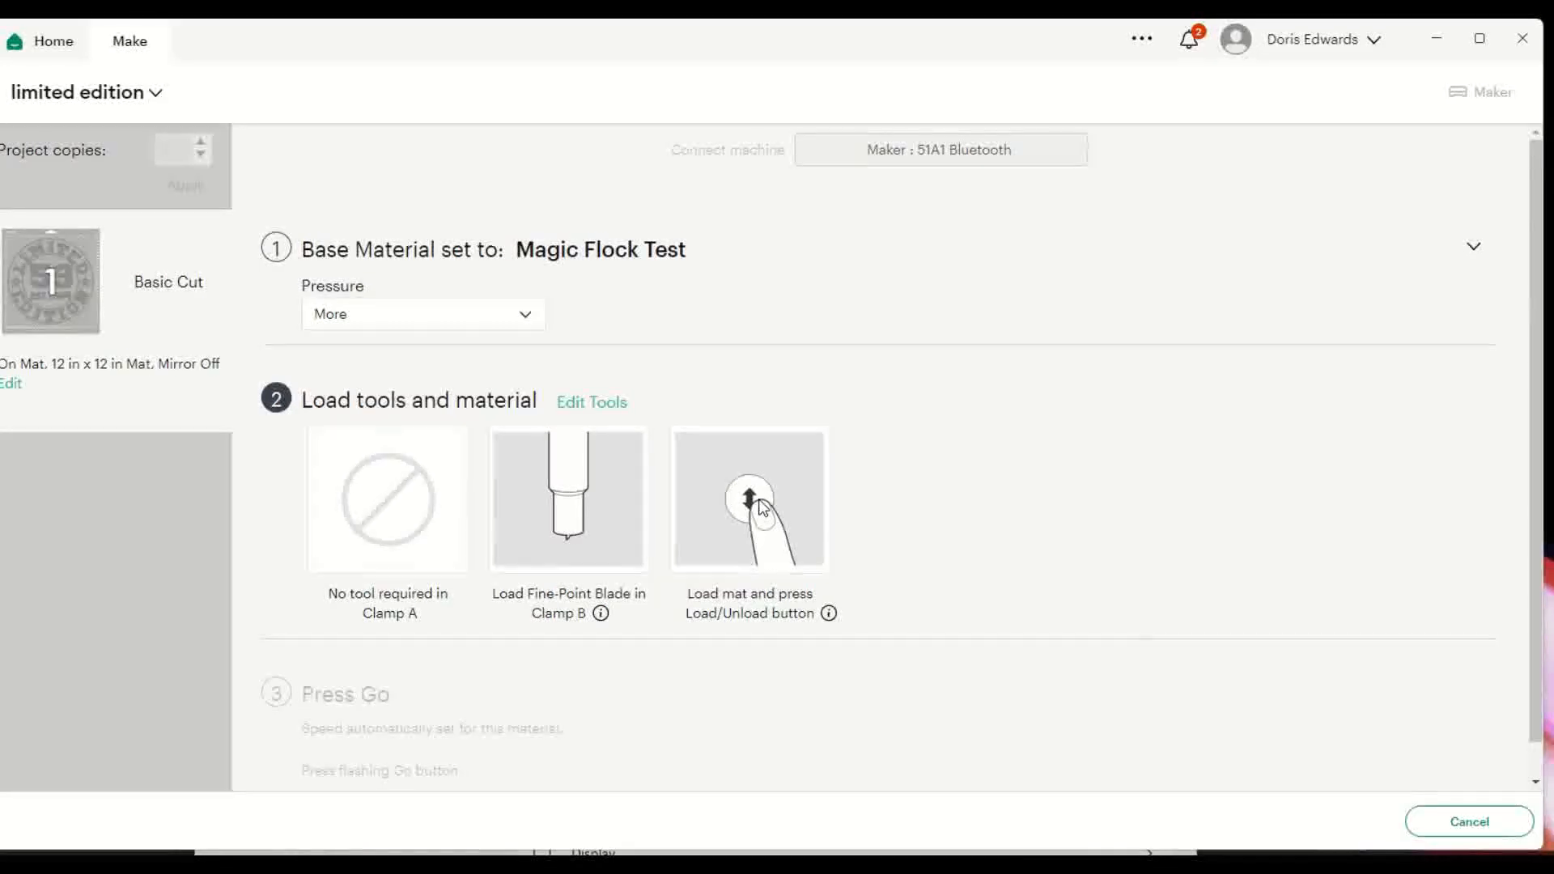
{"action": "scroll", "coordinate": [764, 508], "scroll_direction": "down", "scroll_amount": 1}
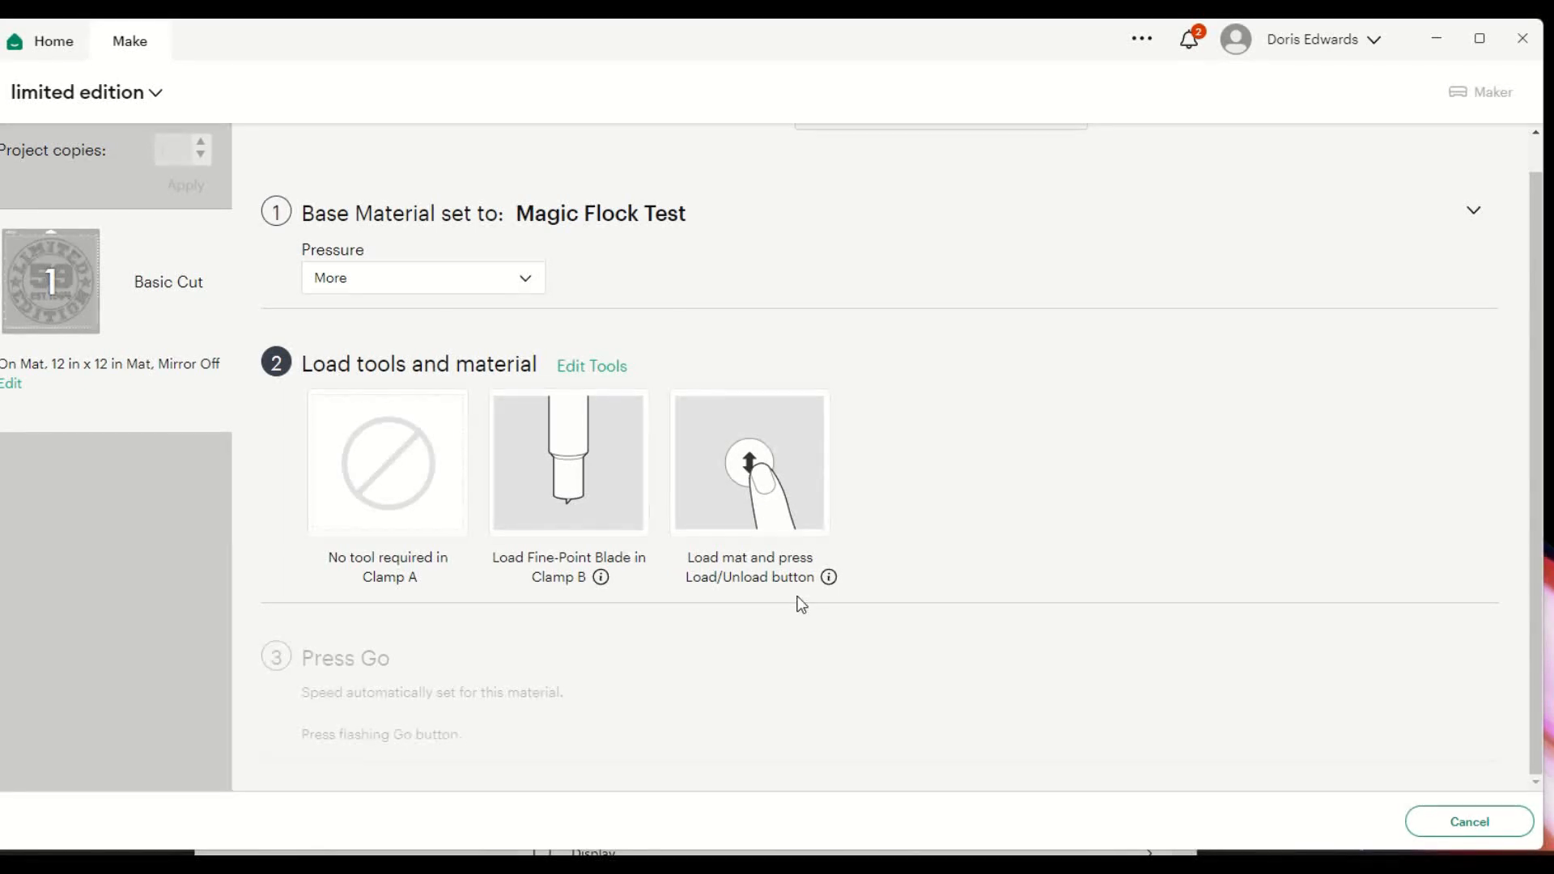